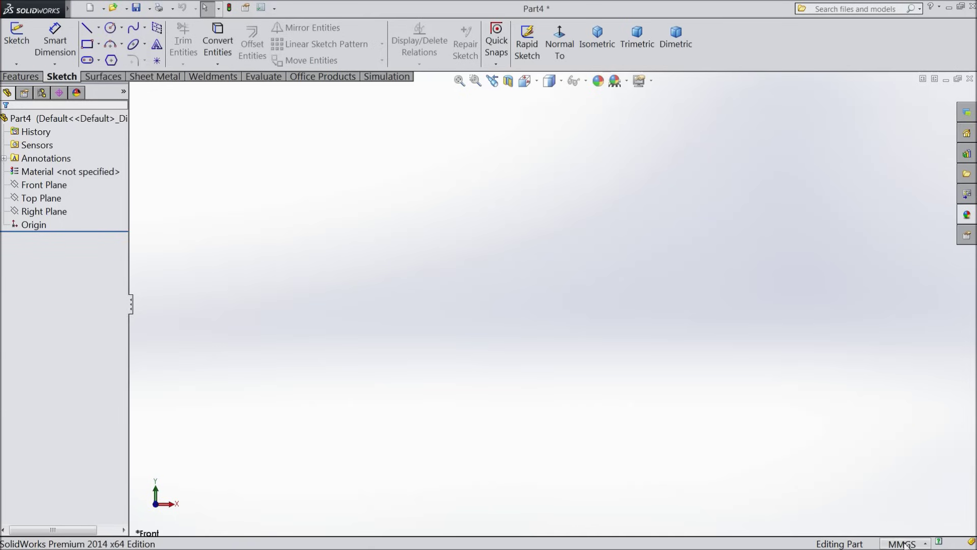
Step: Set the document units to IPS and start a sketch on the Front Plane
left_click(857, 506)
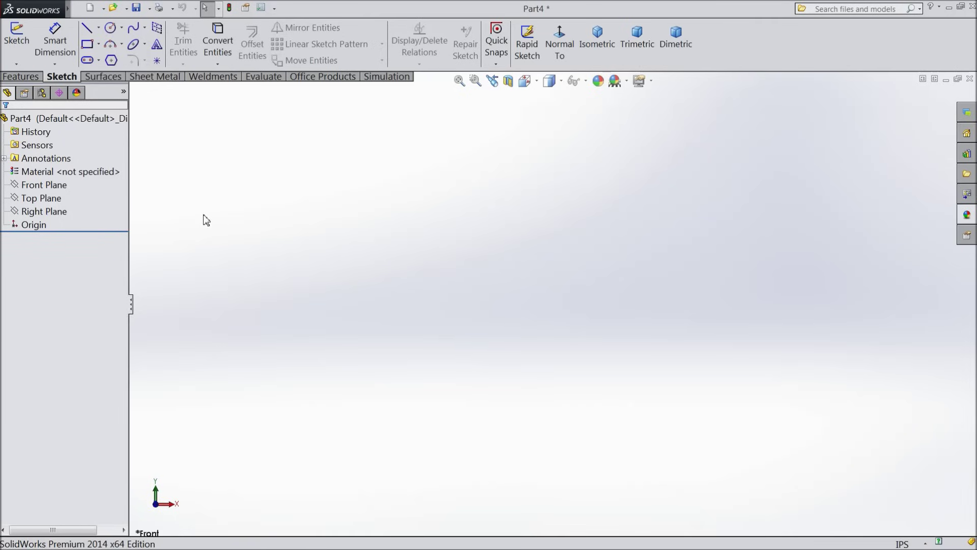
left_click(65, 185)
left_click(92, 176)
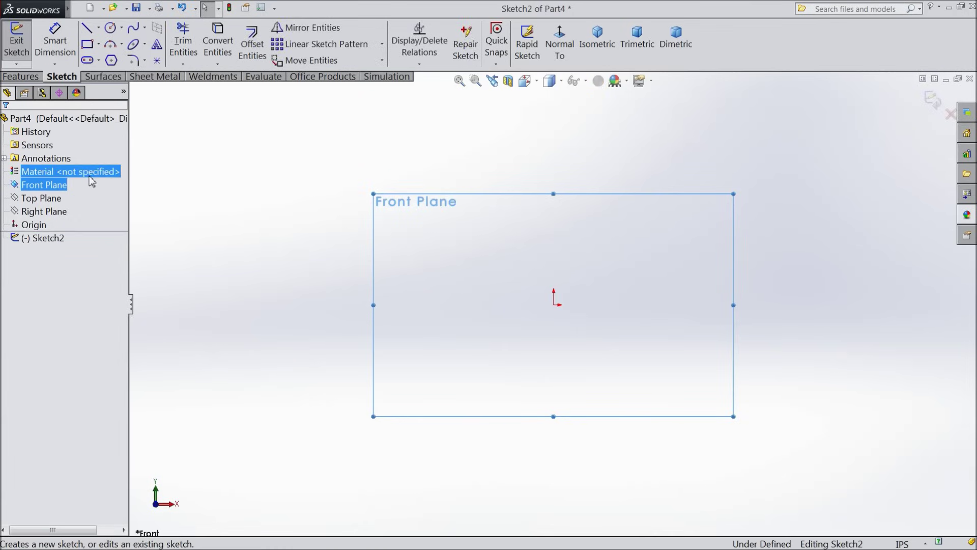
Step: Sketch a vertical centerline passing through the origin, starting above it and ending below it
left_click(98, 27)
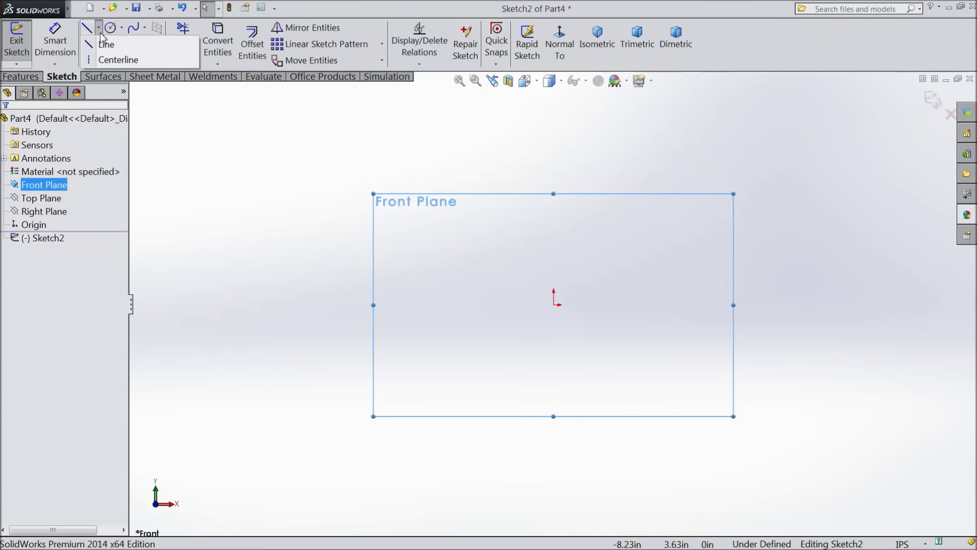
left_click(112, 59)
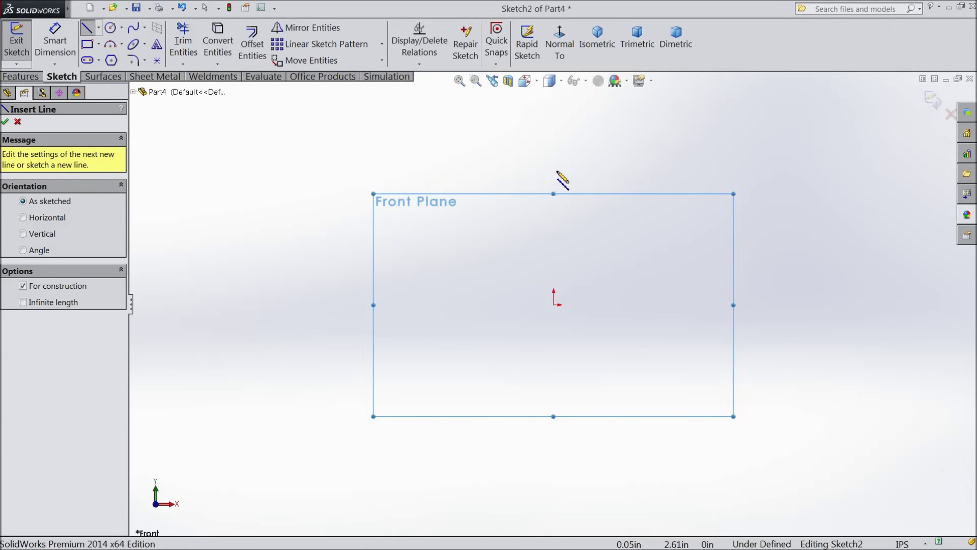
left_click(554, 170)
left_click(554, 393)
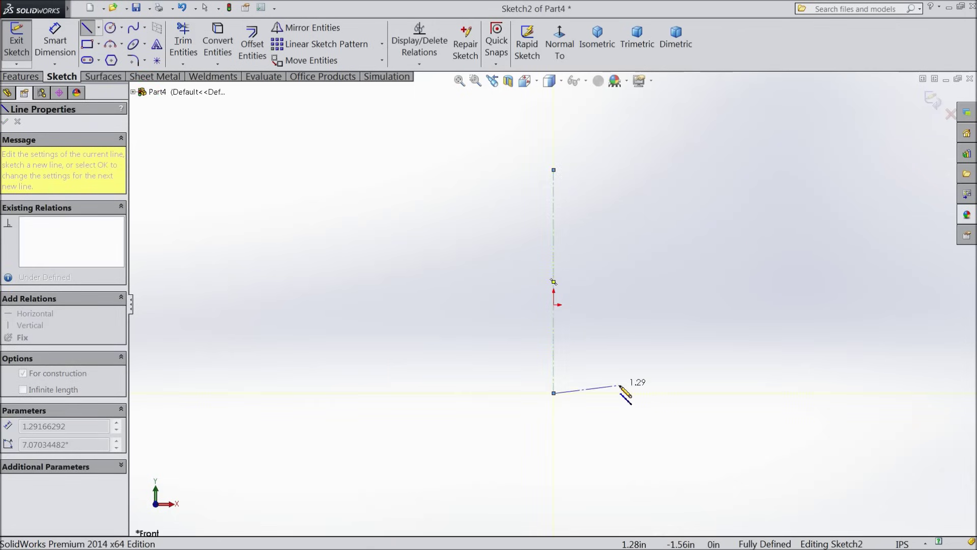
right_click(623, 390)
left_click(669, 103)
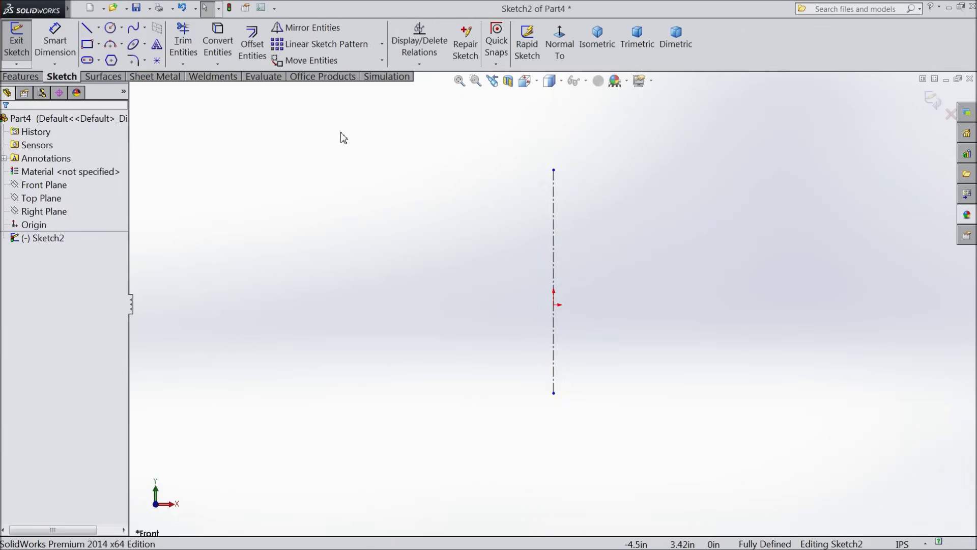
Step: Sketch a horizontal centerline through the origin, extending to both sides of the vertical centerline
left_click(99, 27)
left_click(116, 60)
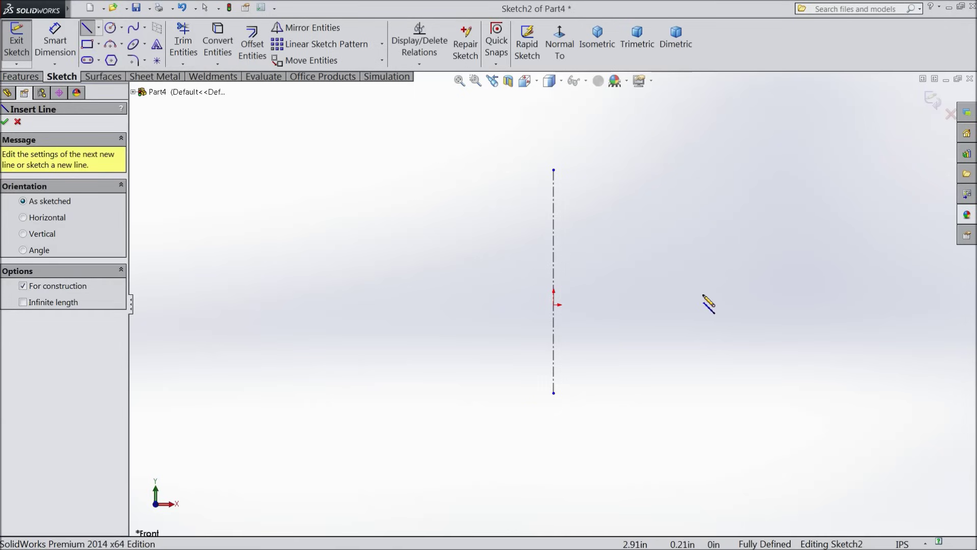
left_click(732, 304)
left_click(387, 306)
right_click(380, 248)
left_click(409, 112)
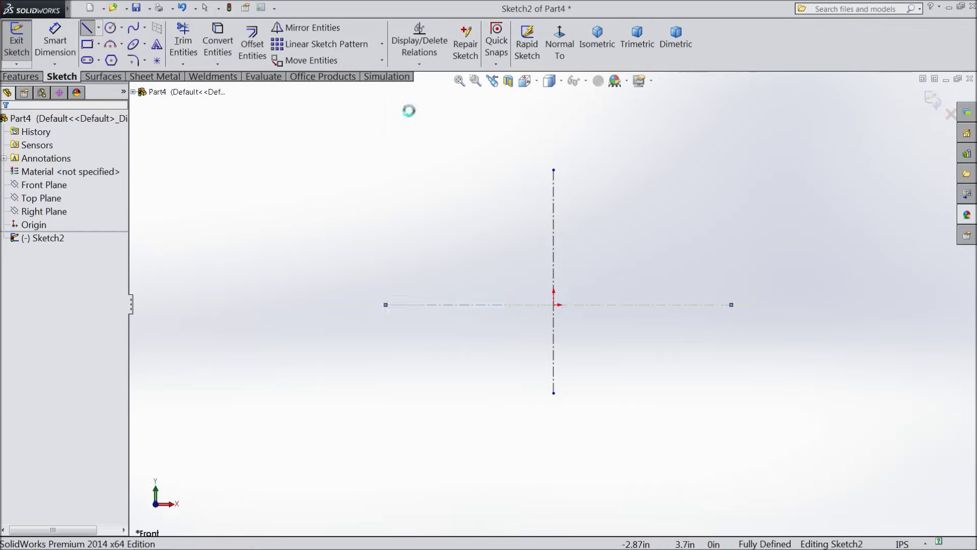
Step: Sketch two concentric circles on the horizontal centerline about 1.81 in left of the origin, the inner one about 0.51 in in radius
left_click(111, 29)
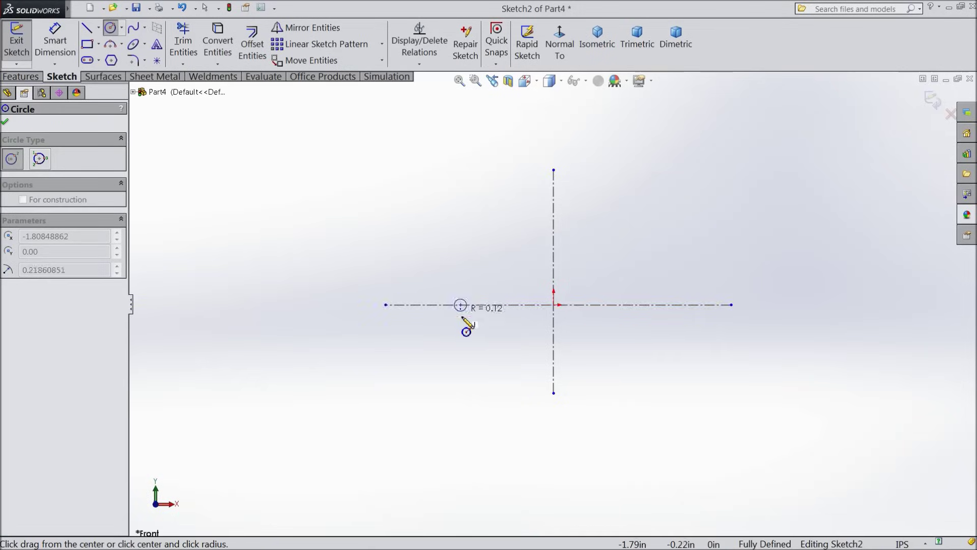
left_click_drag(462, 305, 467, 329)
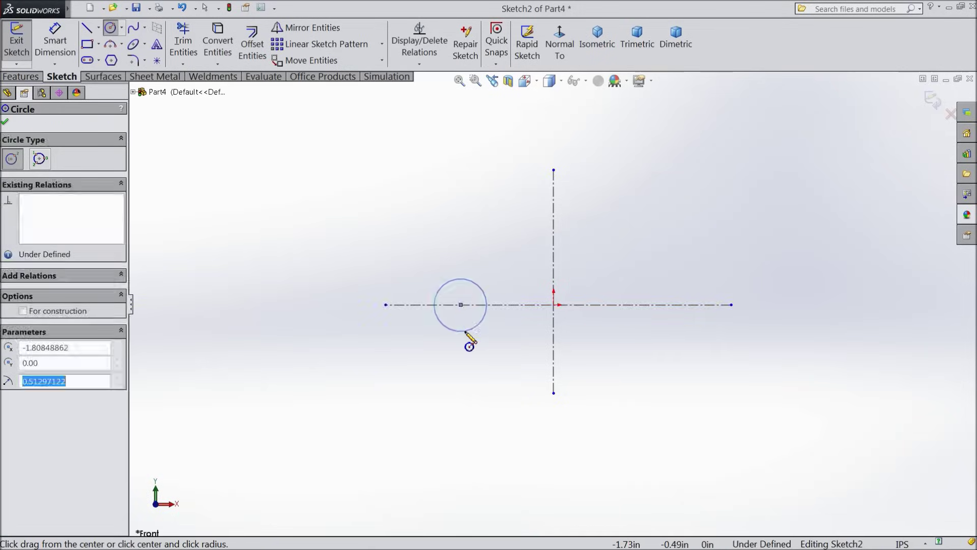
left_click(463, 365)
left_click(6, 123)
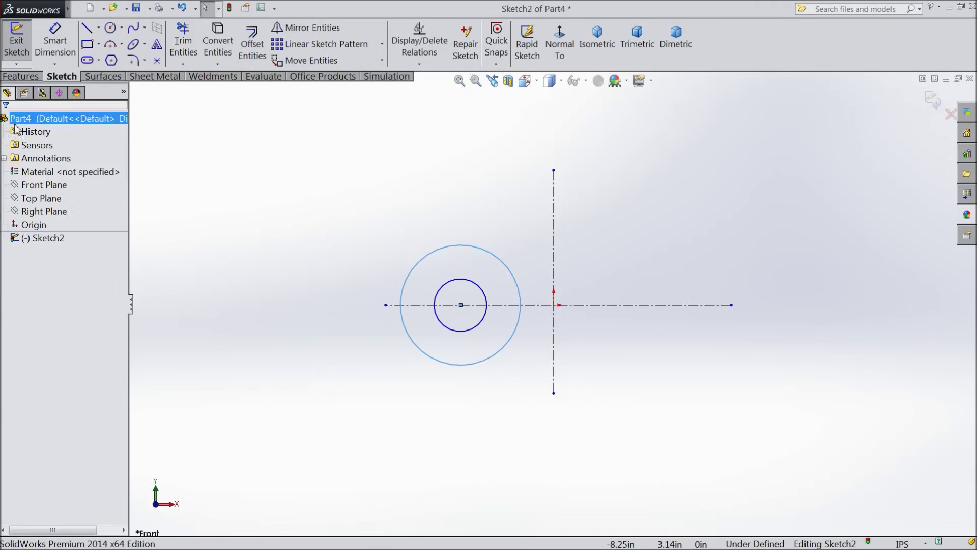
Step: Dimension the inner circle's diameter as 0.156 in
left_click(55, 41)
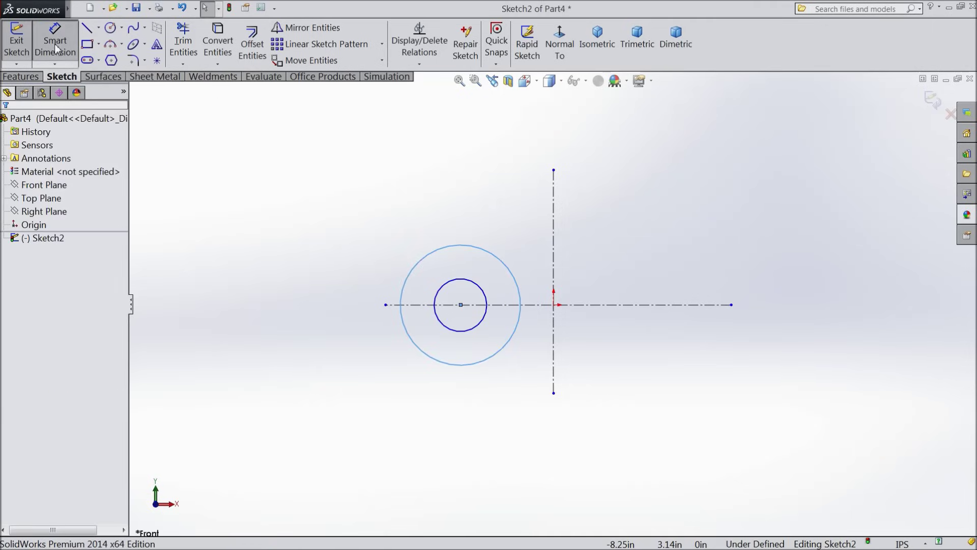
left_click(443, 326)
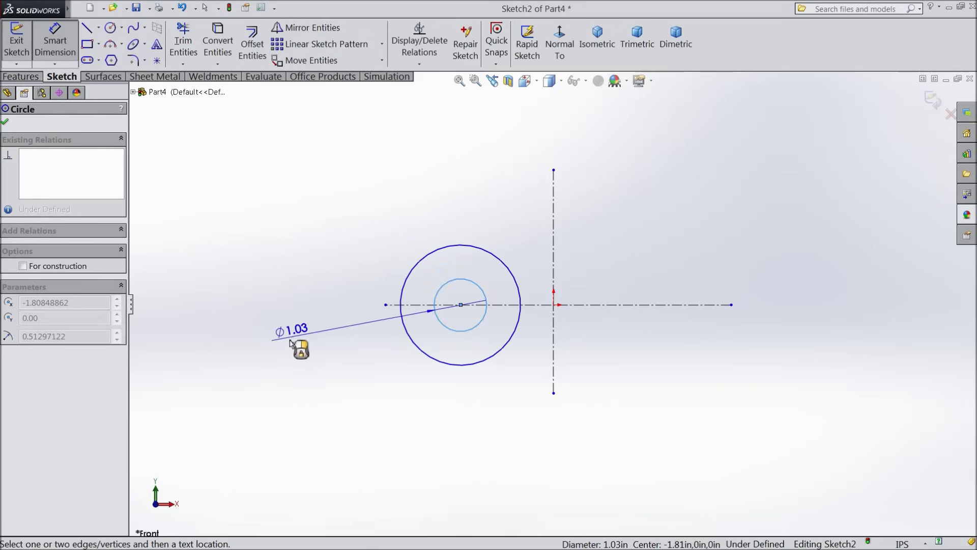
left_click(289, 359)
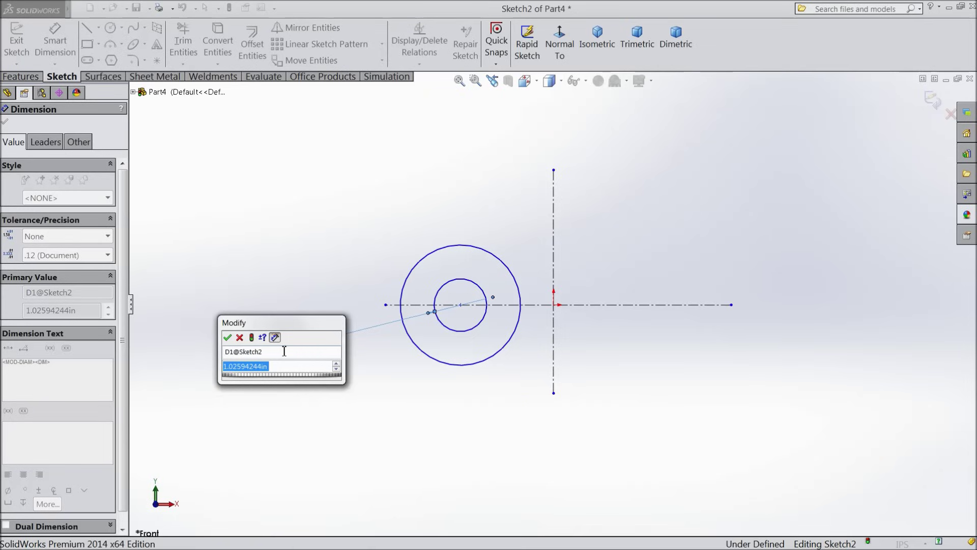
type("0.156")
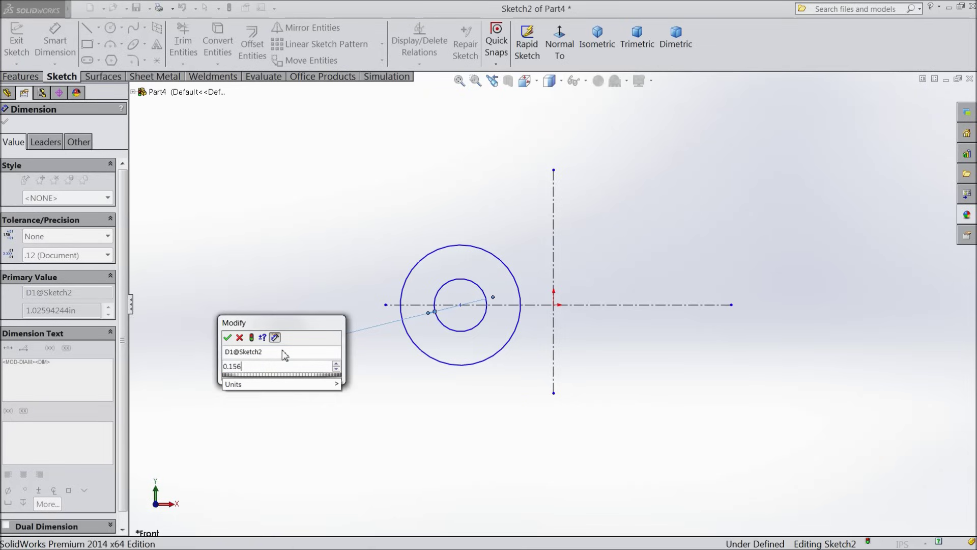
left_click(227, 337)
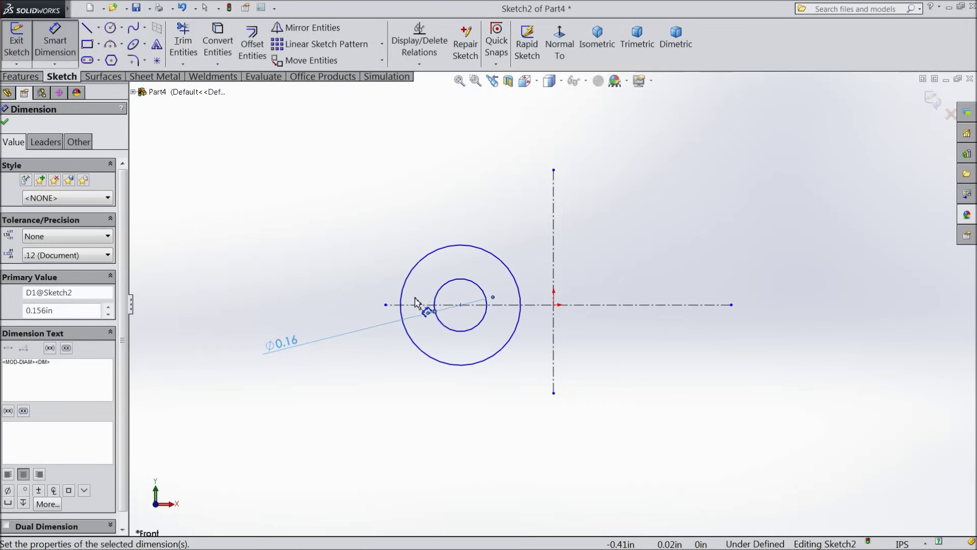
Step: Dimension the outer circle's diameter as 0.475 in
left_click(436, 300)
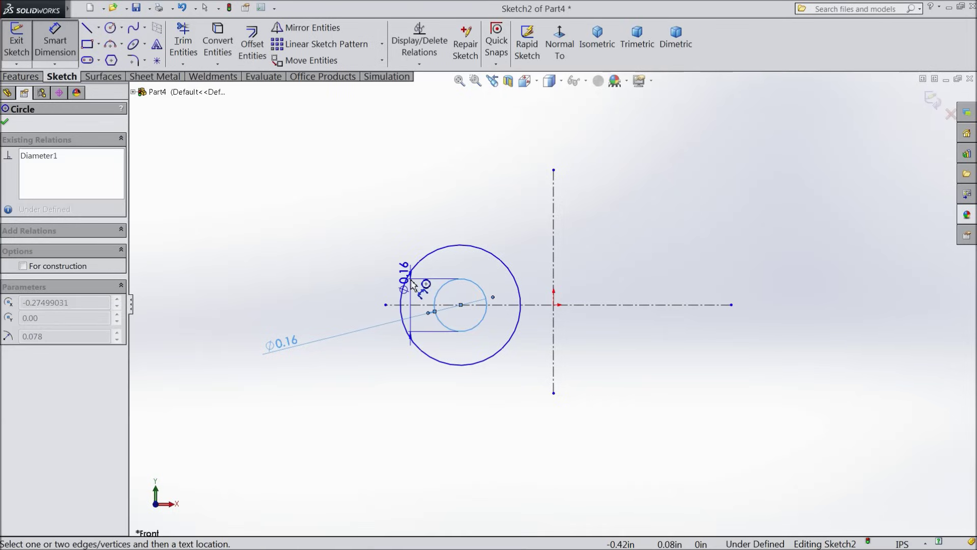
key("Escape")
left_click(413, 283)
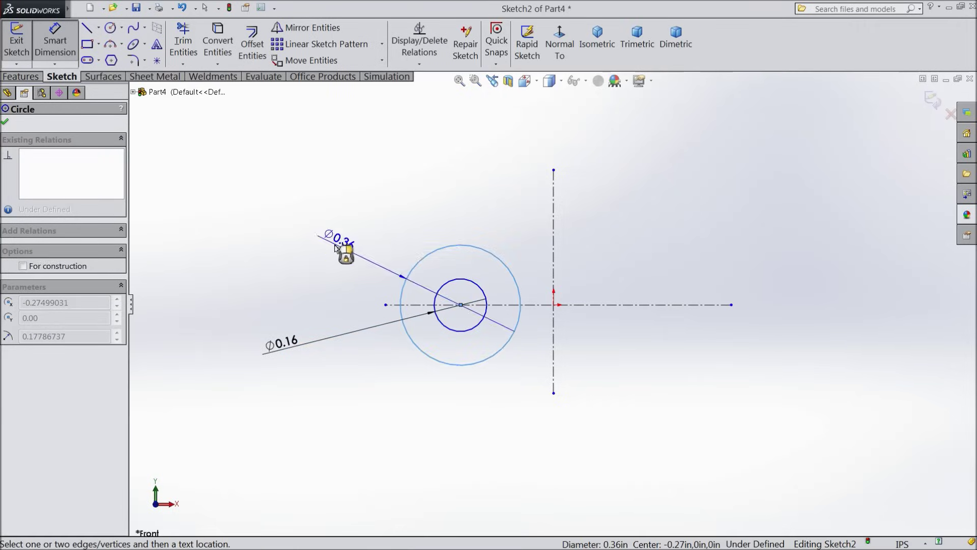
left_click(242, 287)
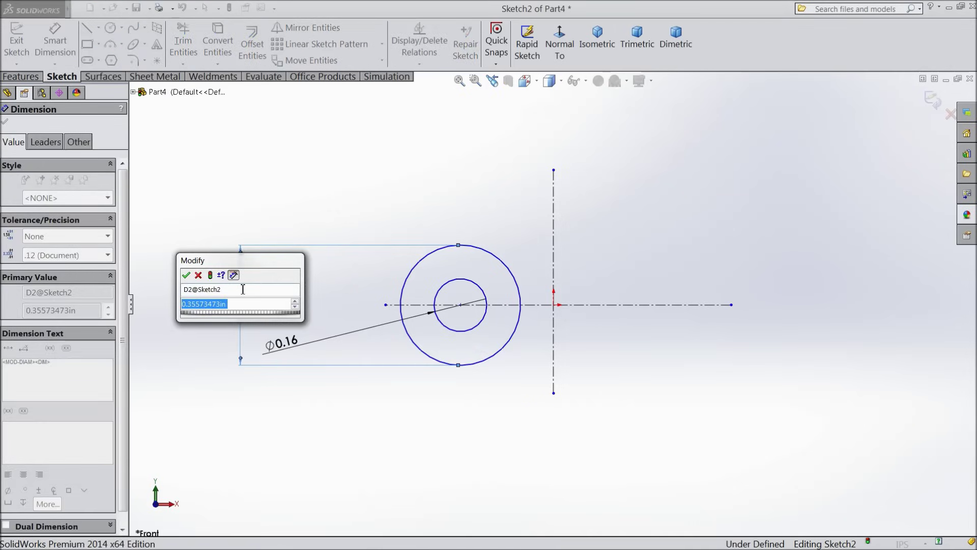
type("0.487")
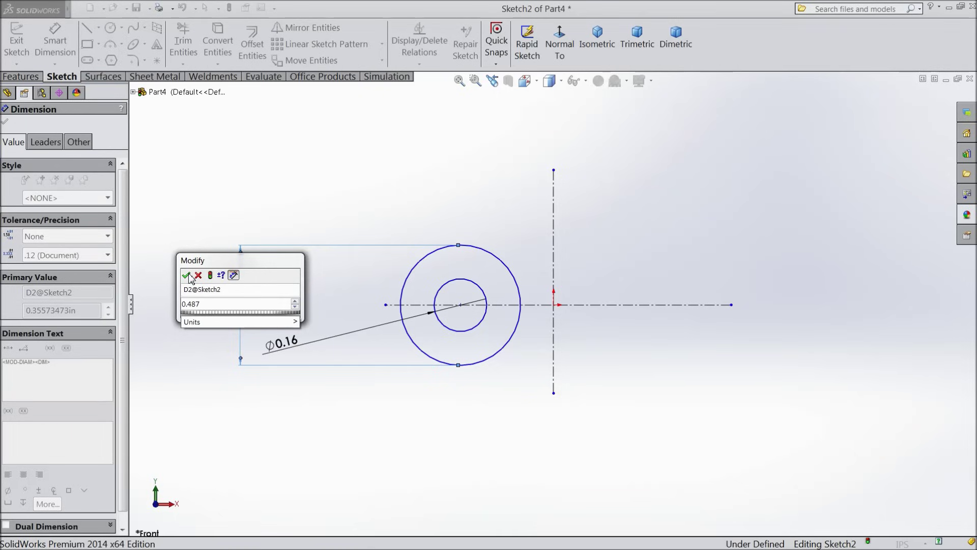
key("BackSpace")
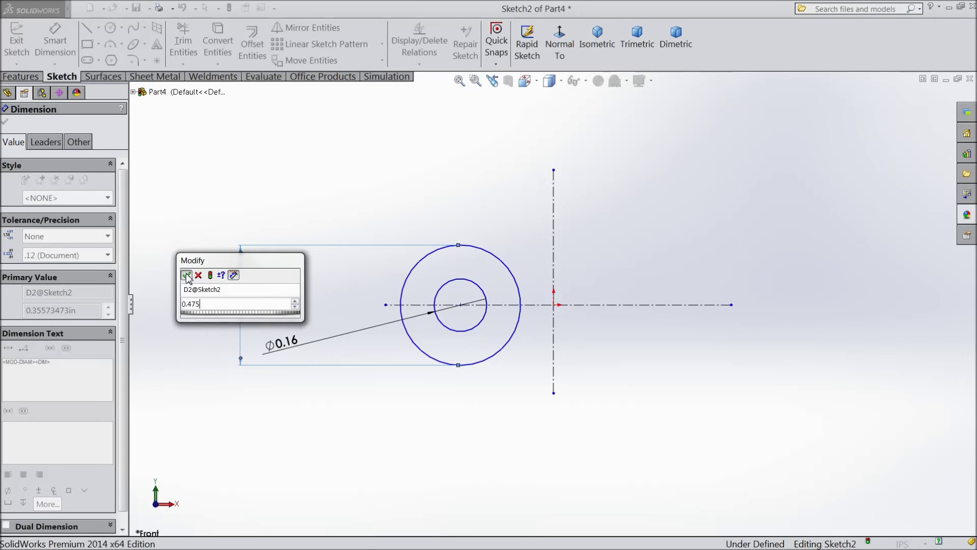
left_click(187, 276)
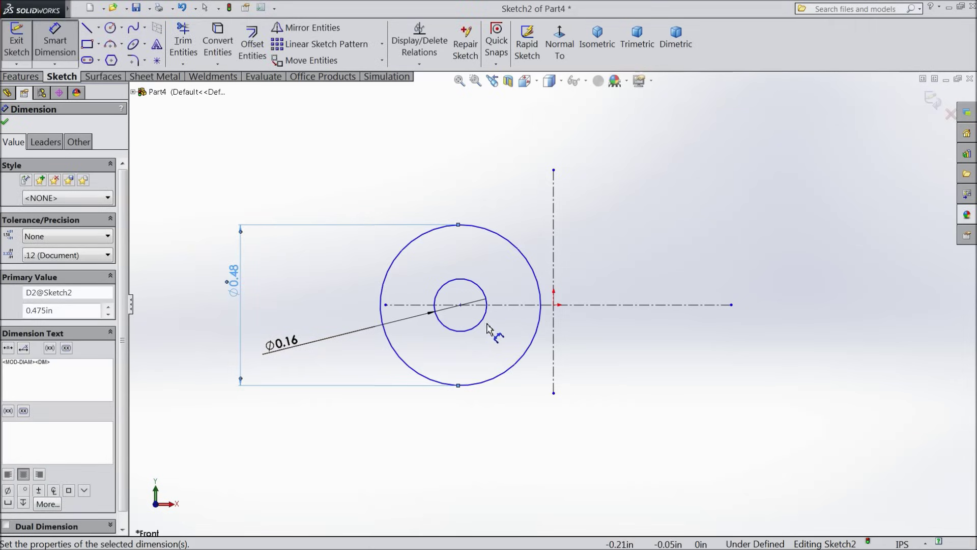
Step: Dimension the distance from the circles' centre to the vertical centerline as 0.25 in
left_click(461, 305)
left_click(554, 374)
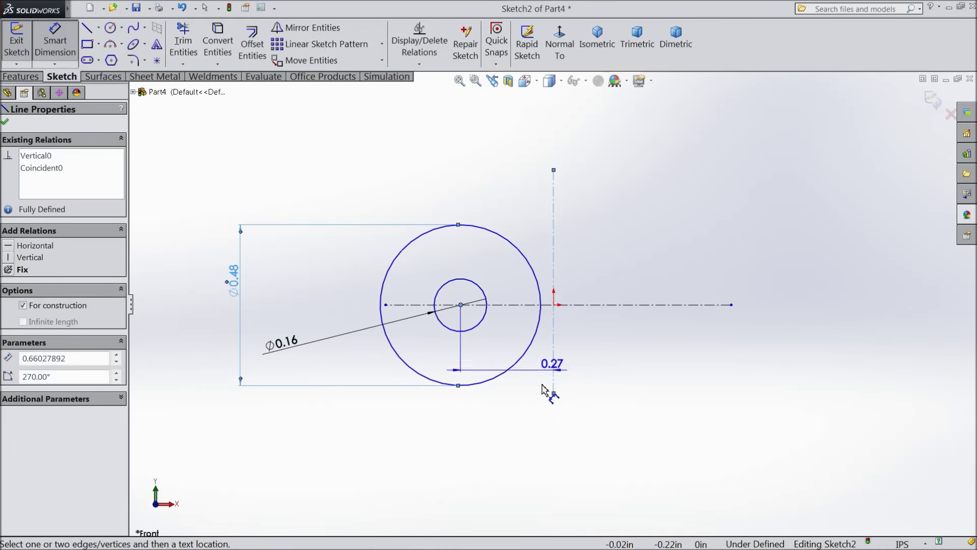
left_click(507, 445)
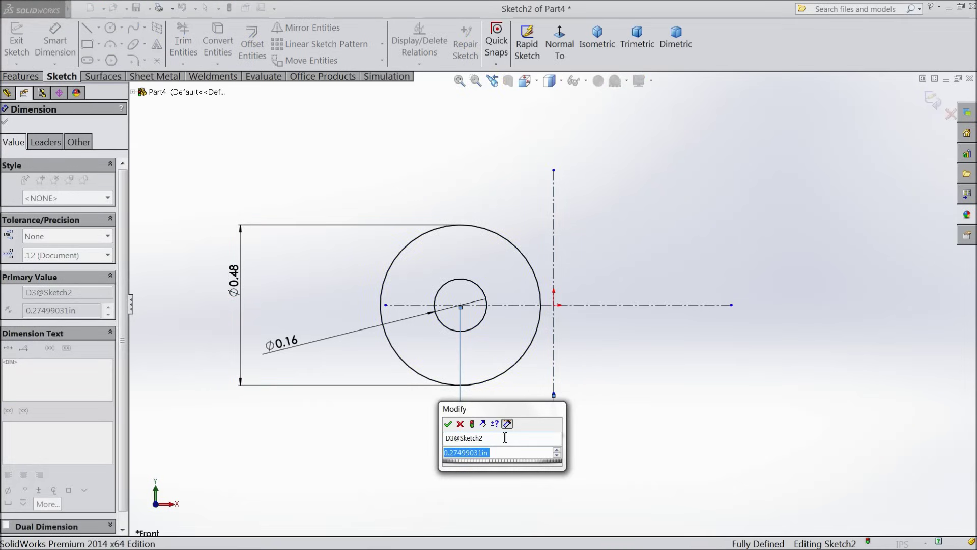
type("0.25")
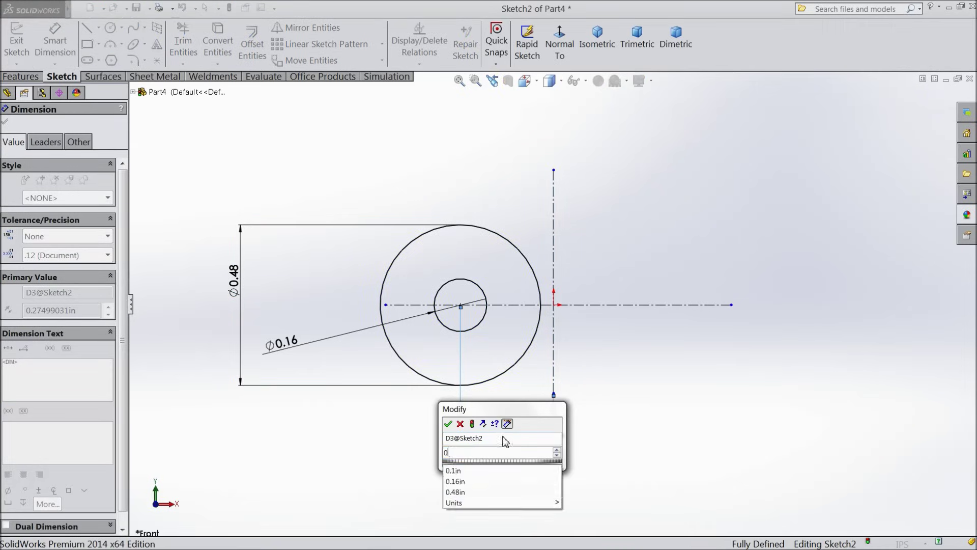
left_click(449, 423)
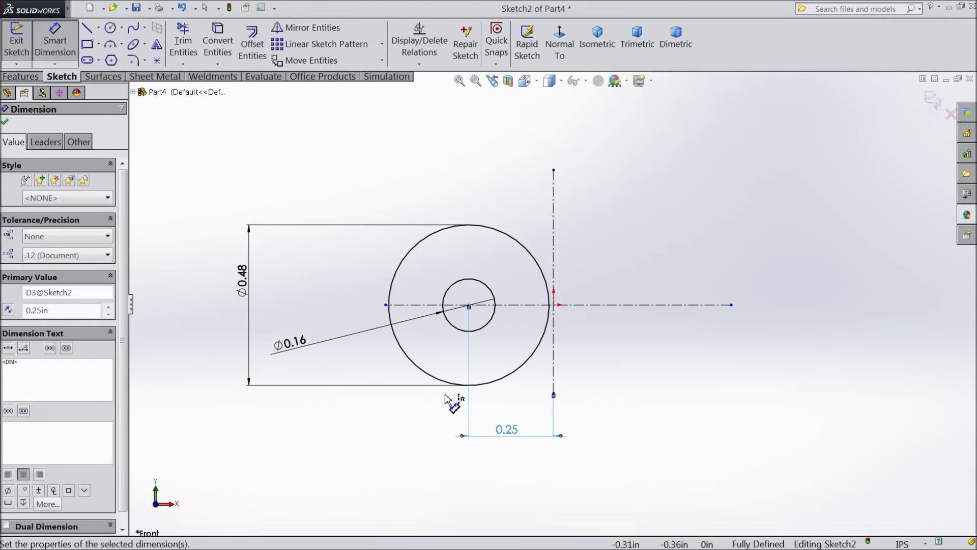
left_click(4, 121)
Step: Mirror both concentric circles about the vertical centerline, keeping the originals
left_click(306, 28)
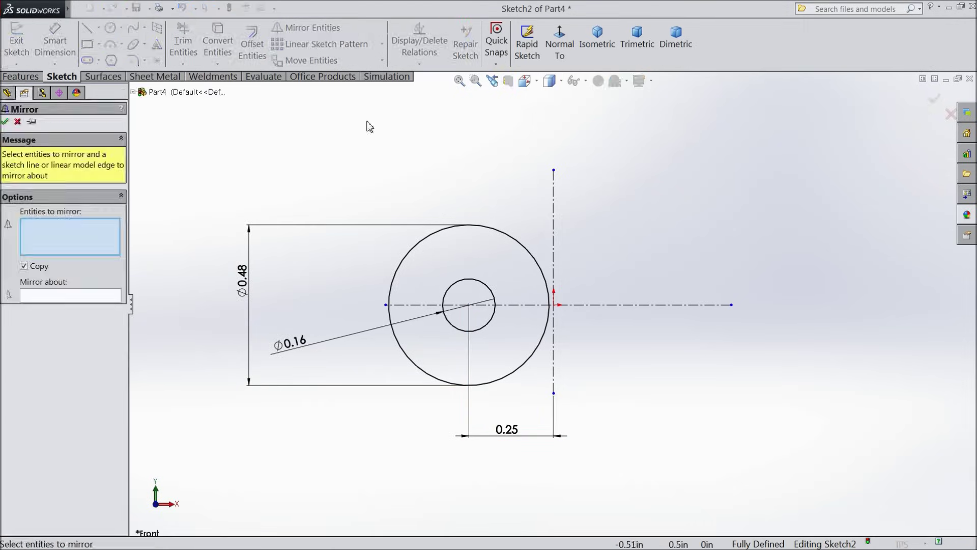
left_click(526, 252)
left_click(494, 293)
left_click(105, 297)
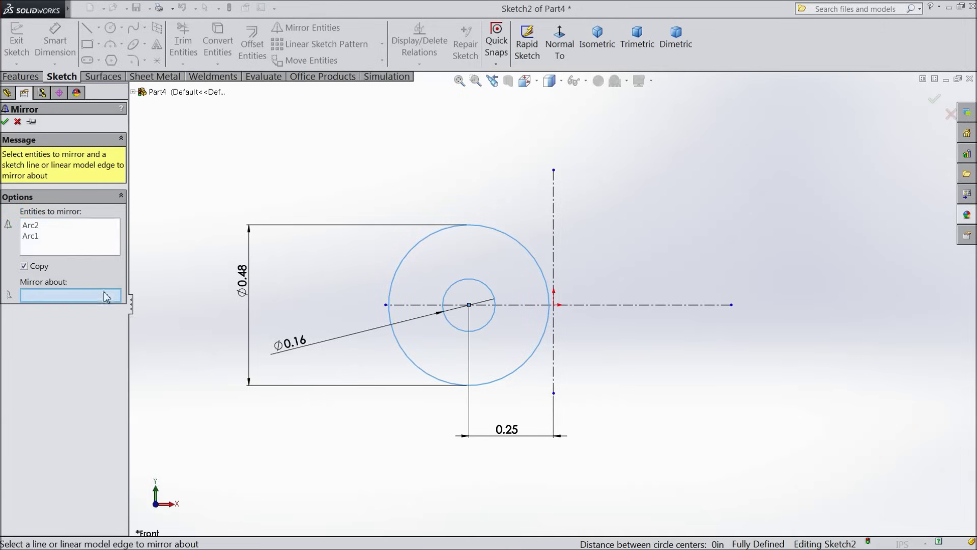
left_click(554, 224)
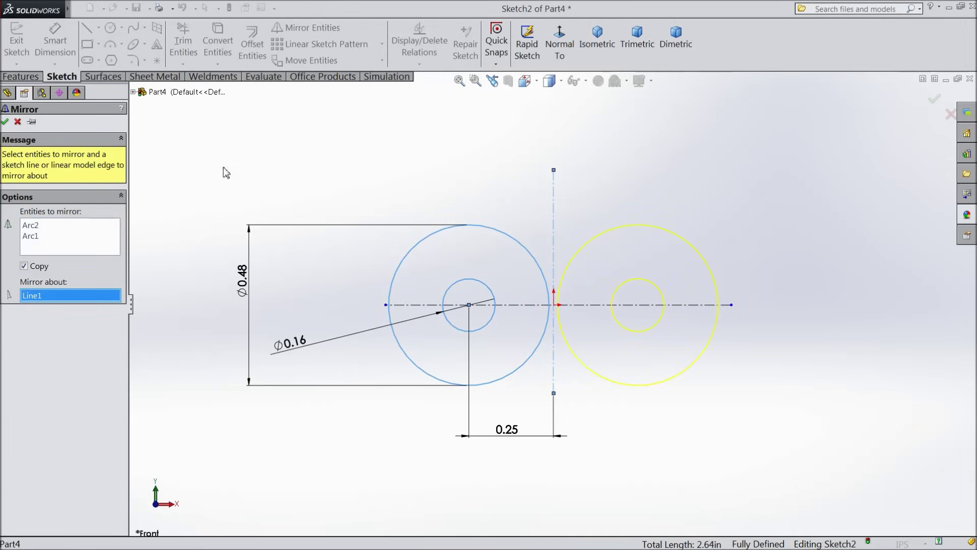
left_click(5, 122)
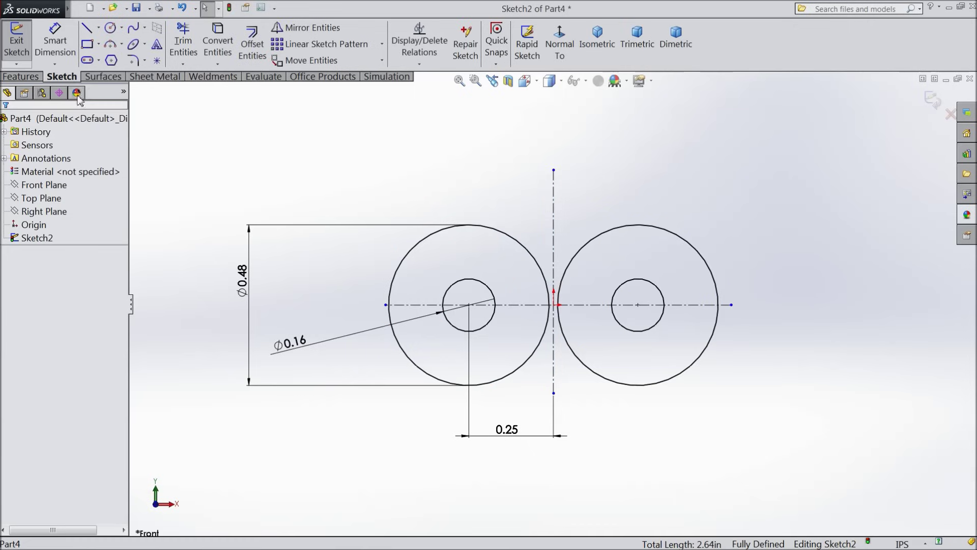
Step: Sketch a downward-bulging three-point arc, about 0.14 in in radius, joining the two outer circles above the origin
left_click(121, 44)
left_click(141, 92)
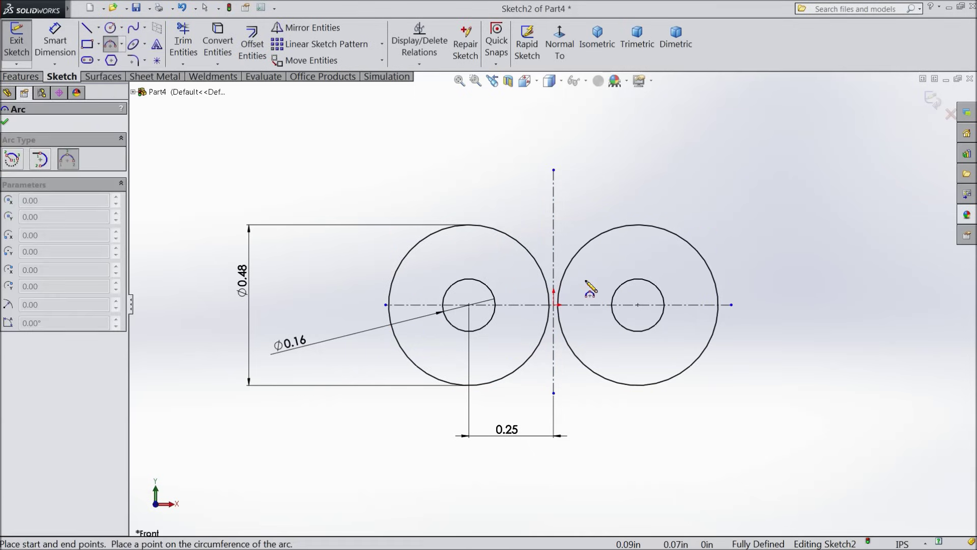
scroll(585, 284, "down", 2)
left_click(497, 237)
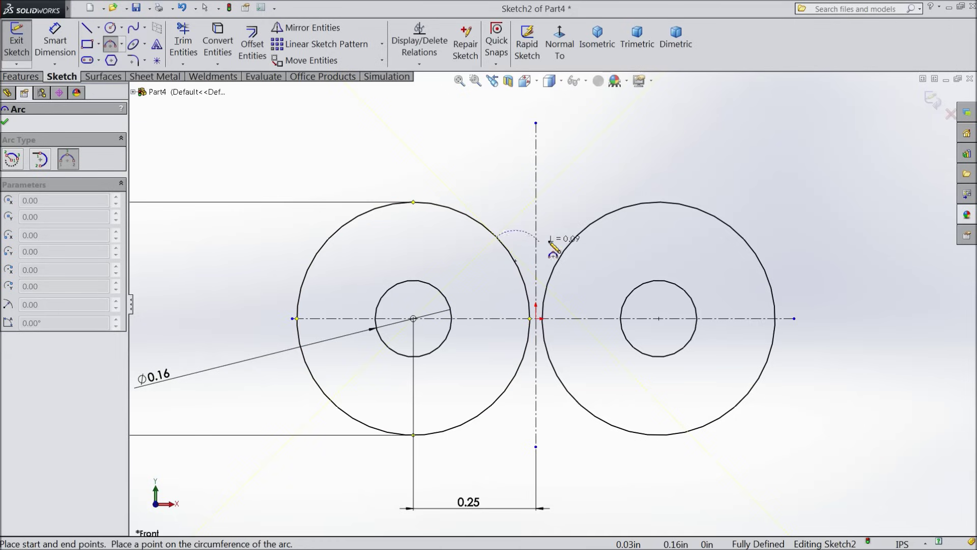
left_click(566, 249)
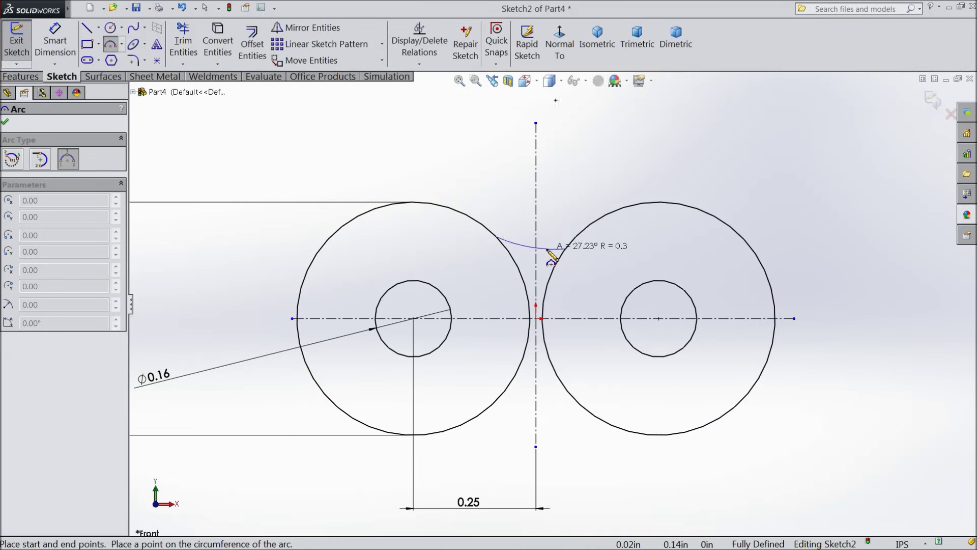
left_click(546, 254)
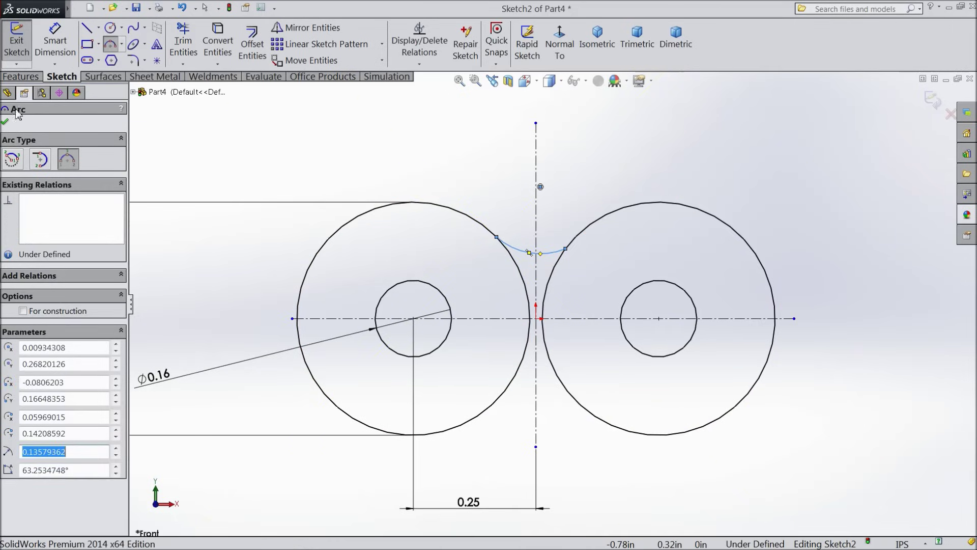
left_click(6, 124)
Step: Make the connecting arc tangent to both outer circles
scroll(555, 262, "down", 3)
left_click_drag(473, 212, 441, 235)
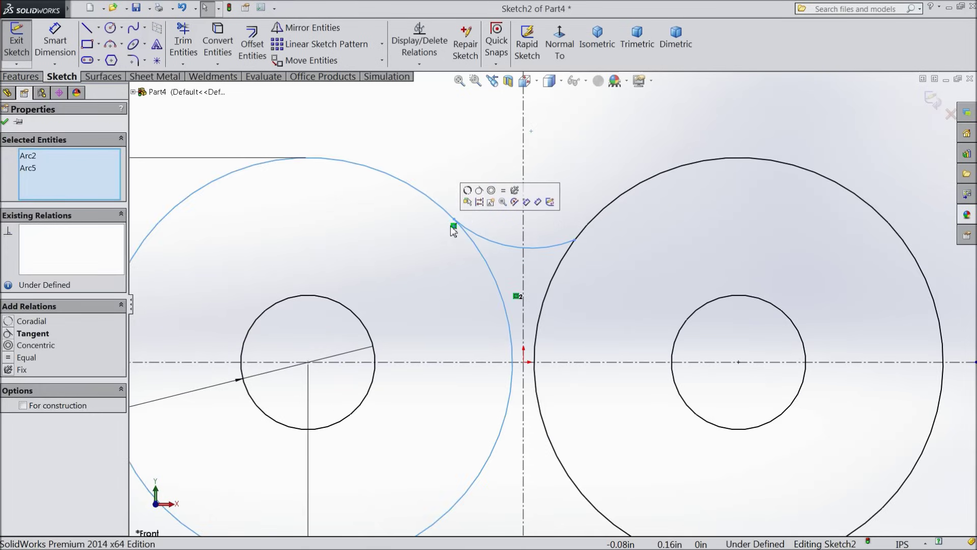
left_click(485, 198)
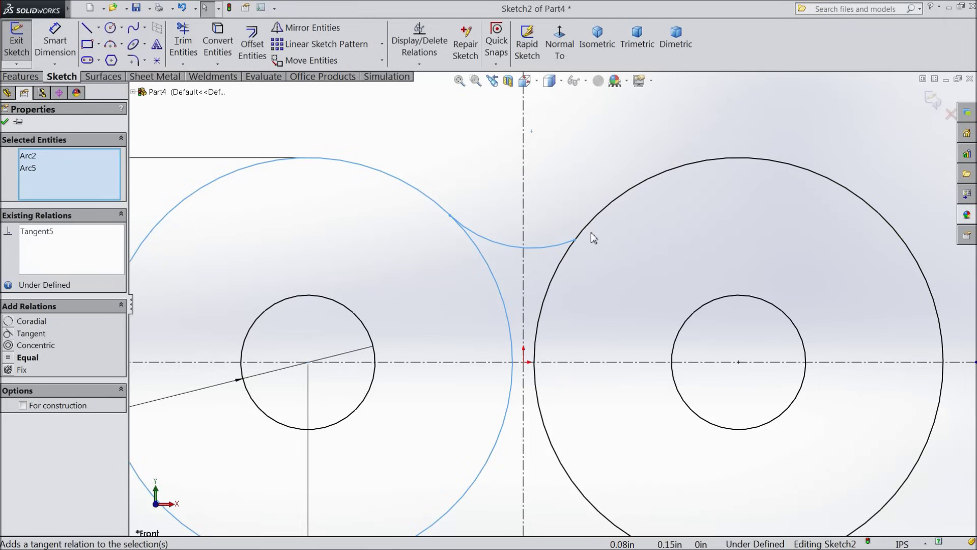
left_click(582, 222)
left_click_drag(568, 248, 556, 263)
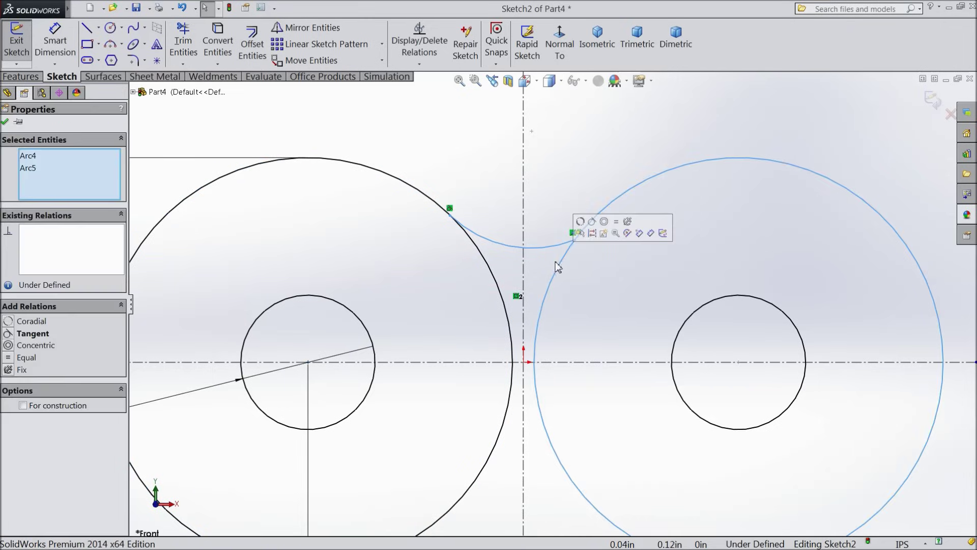
left_click(591, 221)
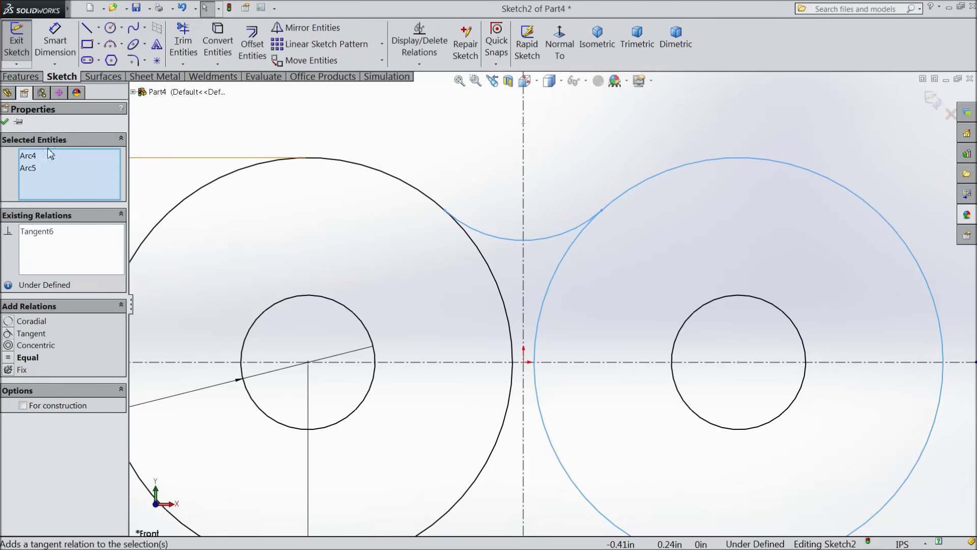
left_click(6, 123)
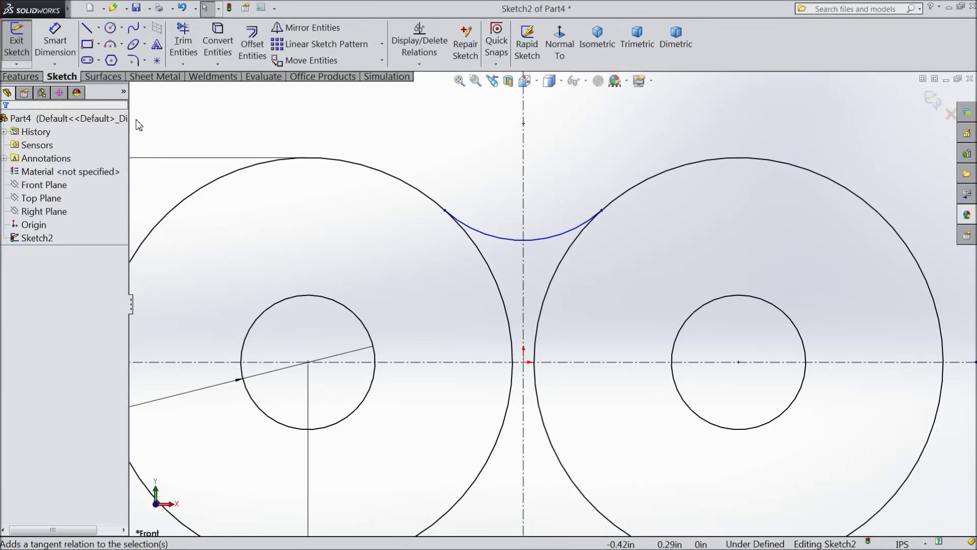
Step: Mirror the connecting arc about the horizontal centerline, keeping the original
left_click(299, 28)
left_click(523, 244)
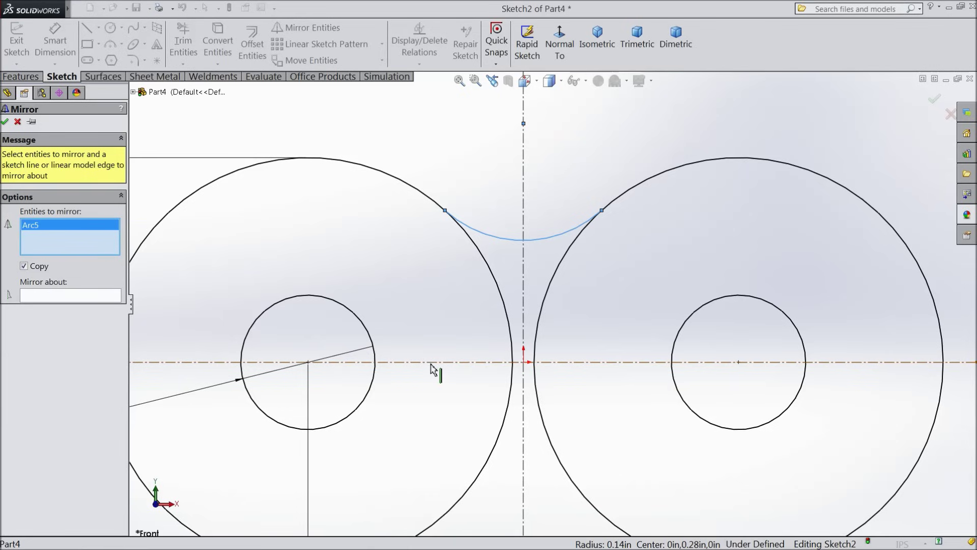
left_click(102, 297)
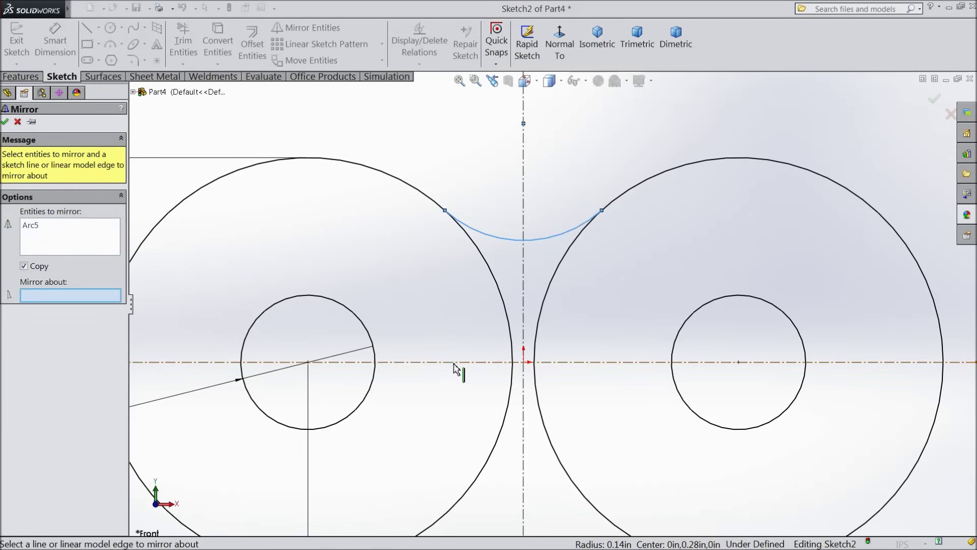
left_click(455, 364)
scroll(448, 378, "up", 2)
scroll(516, 400, "down", 2)
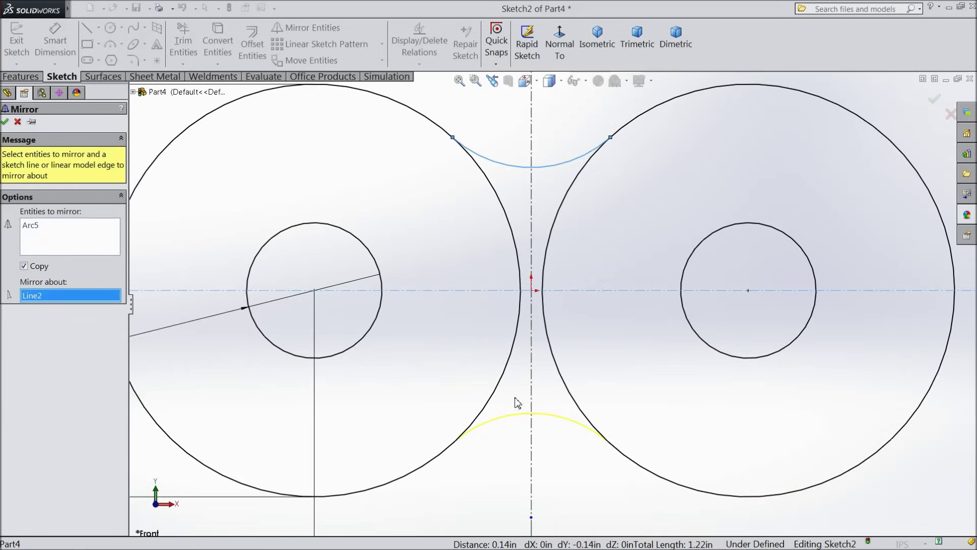
left_click(5, 122)
Step: Trim away the facing inner portions of both outer circles between the two connecting arcs
left_click(183, 44)
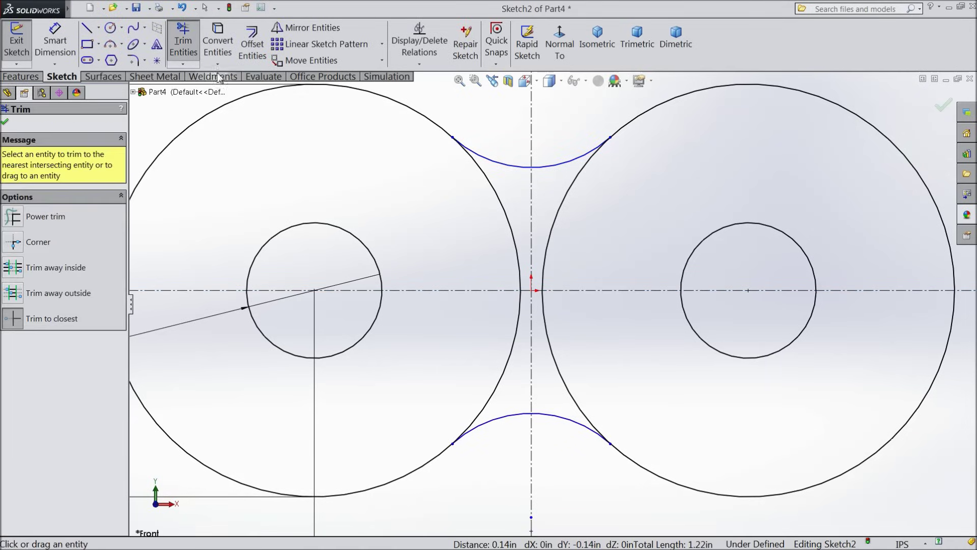
mouse_move(516, 246)
left_mouse_down()
mouse_move(520, 305)
mouse_move(544, 319)
mouse_move(546, 260)
left_mouse_up()
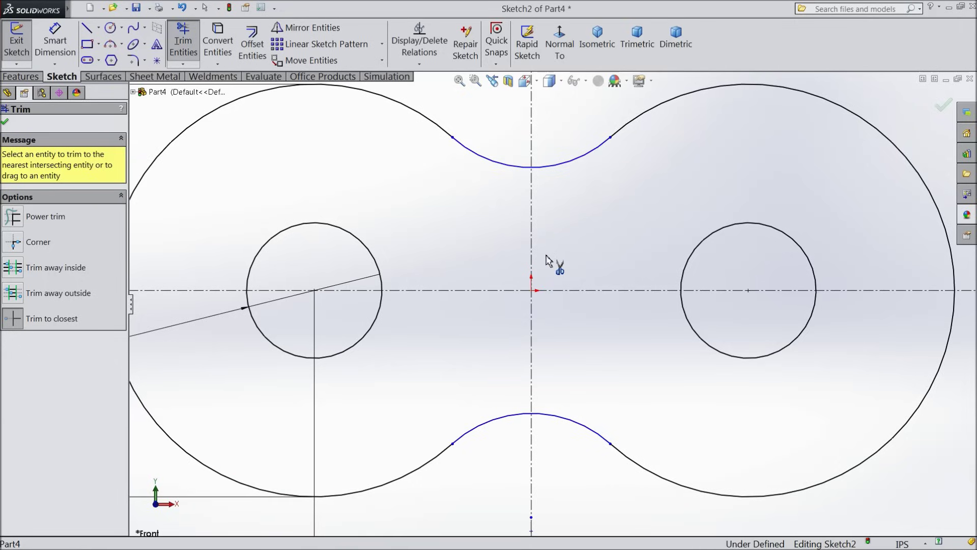
key("f")
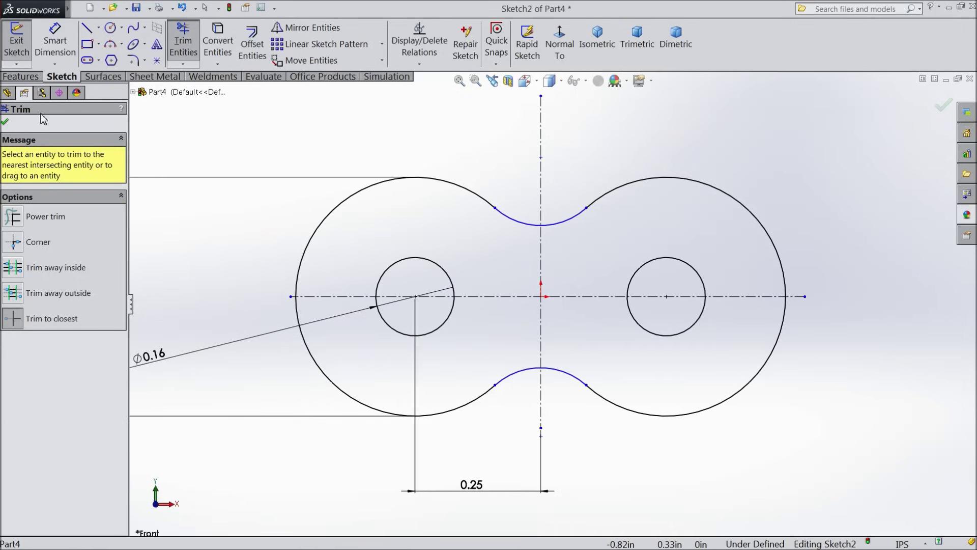
left_click(5, 123)
Step: Extrude the link profile as a blind boss 0.0625 in deep
left_click(20, 77)
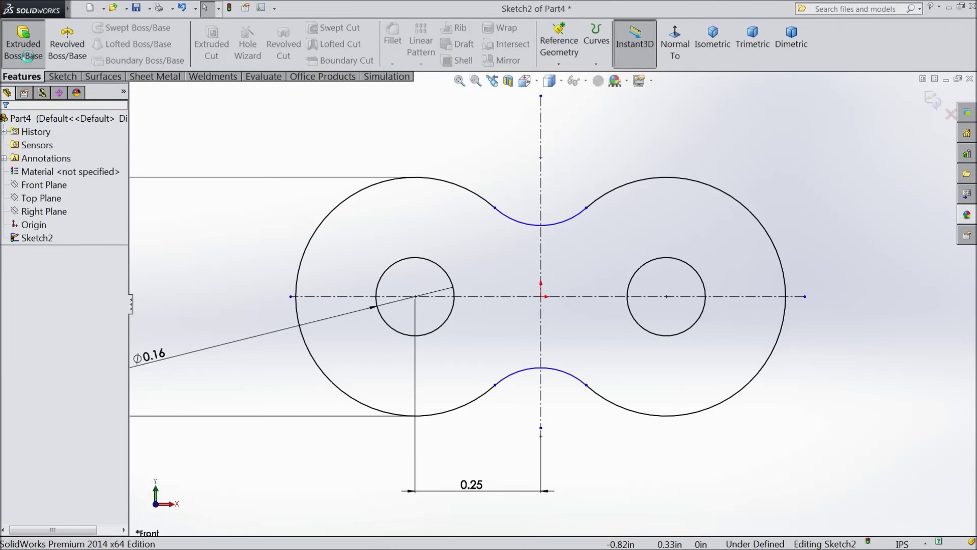
left_click(26, 54)
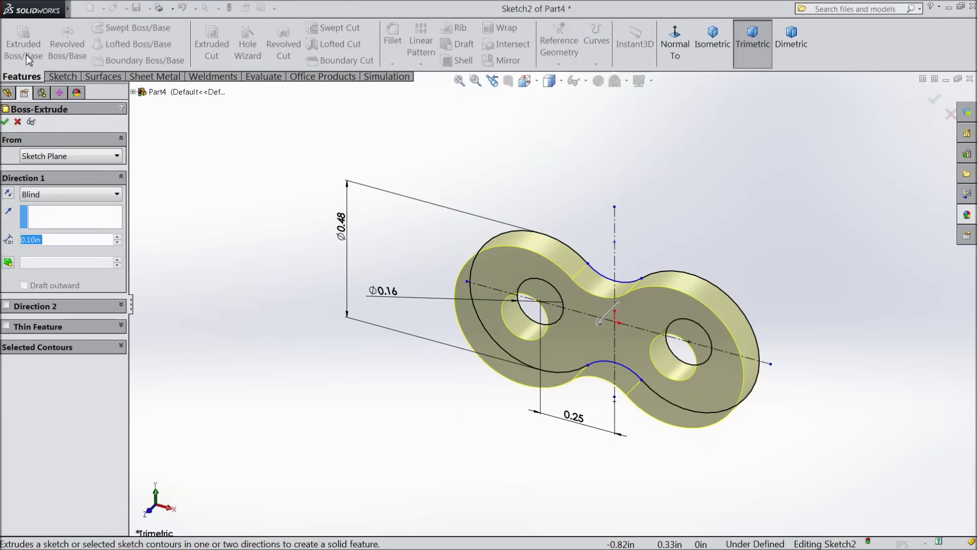
type("0.0625")
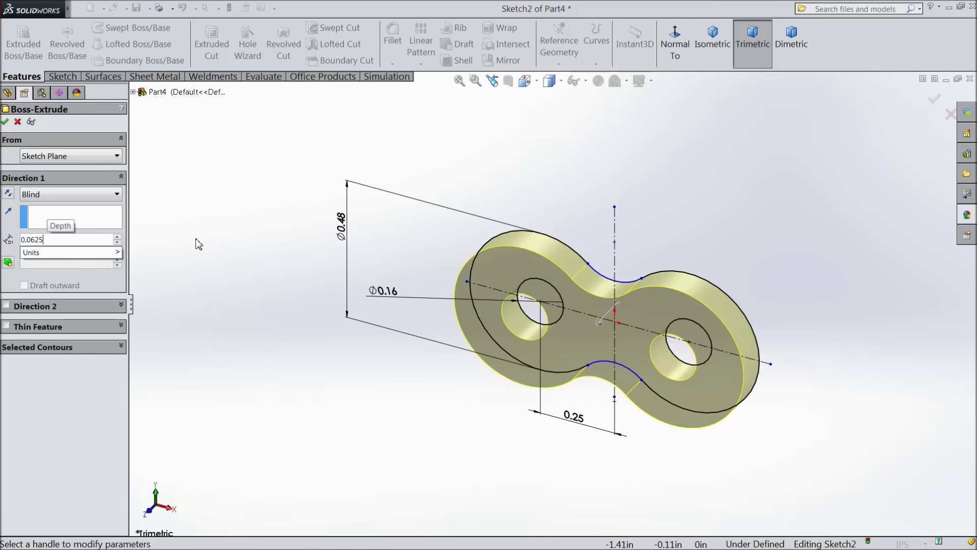
key("Return")
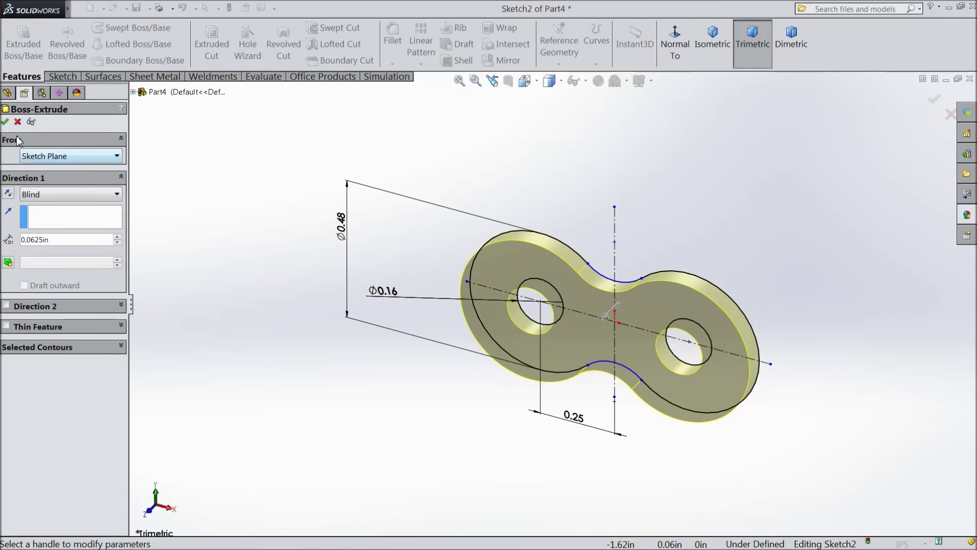
left_click(5, 122)
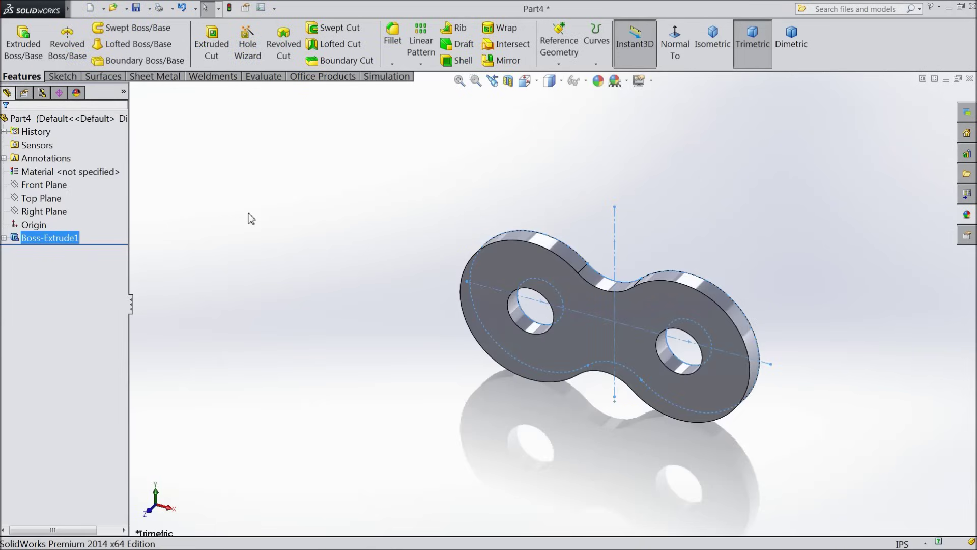
Step: Fillet all edges of the link plate's front and back faces with a constant 0.01 in radius
scroll(698, 343, "up", 2)
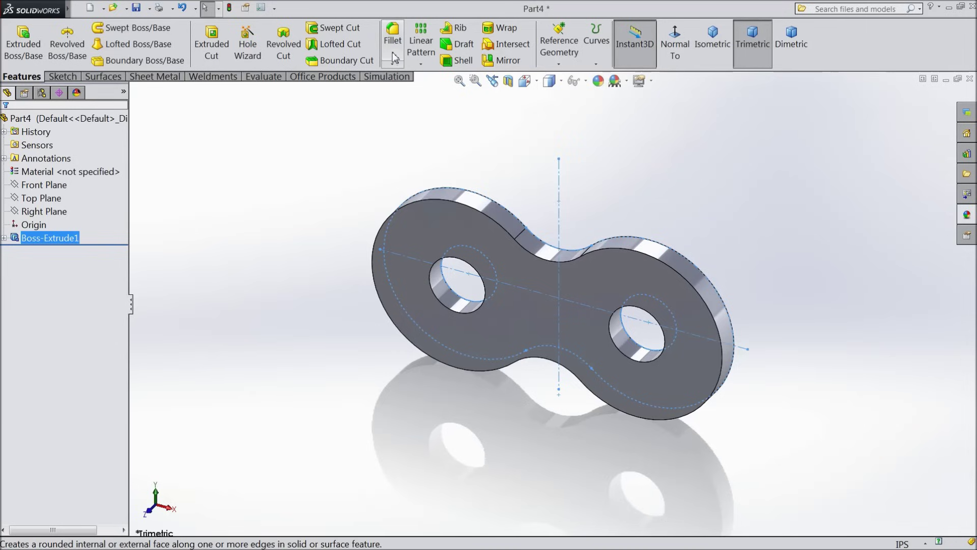
left_click(394, 56)
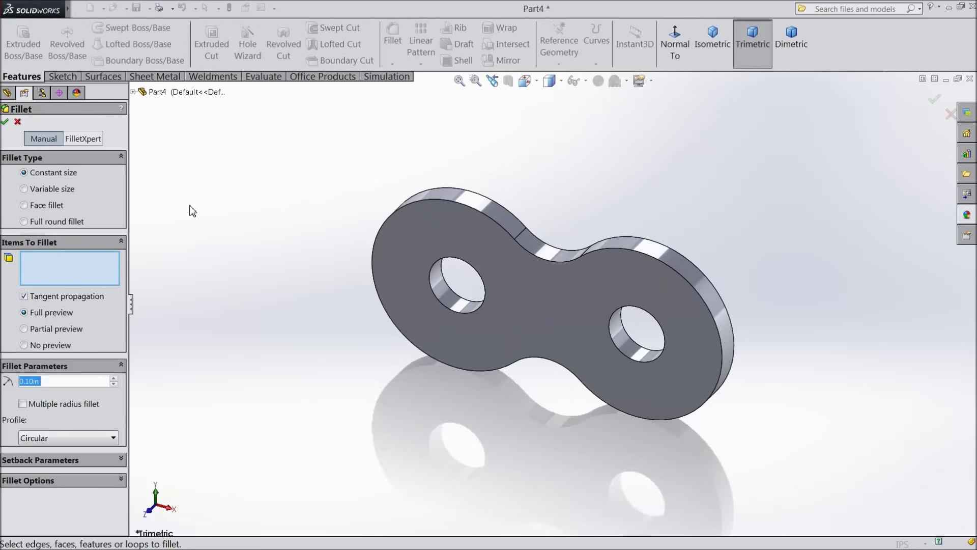
type("0.01")
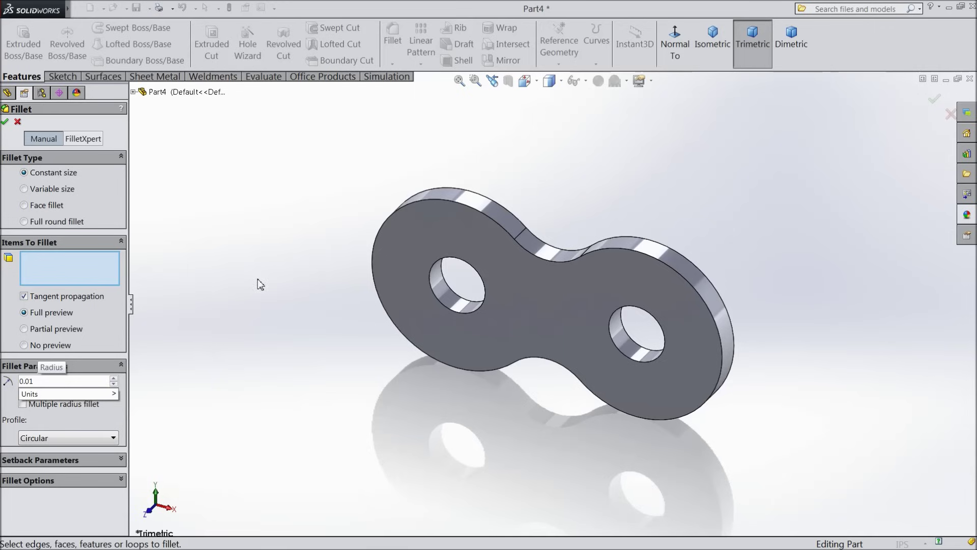
key("Return")
left_click(457, 343)
middle_click_drag(681, 241, 552, 302)
left_click(551, 302)
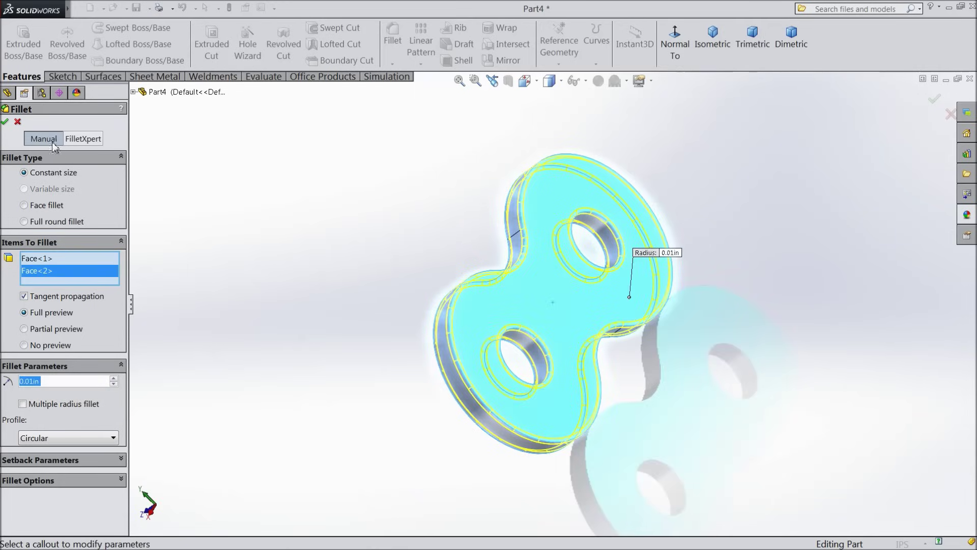
left_click(4, 123)
Step: Start a sketch on the plate's large flat front face and convert the left hole's edge into it
middle_click_drag(293, 289, 420, 232)
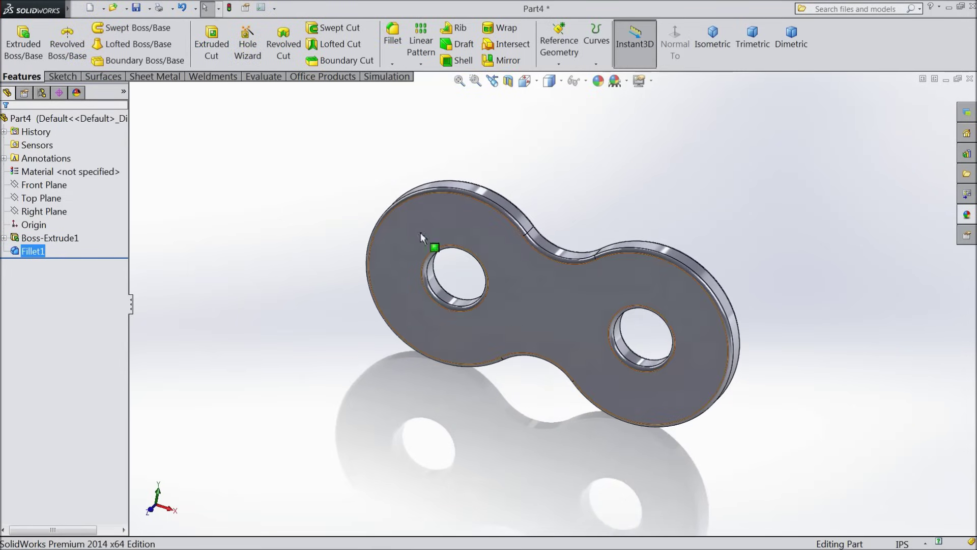
left_click(551, 315)
left_click(588, 285)
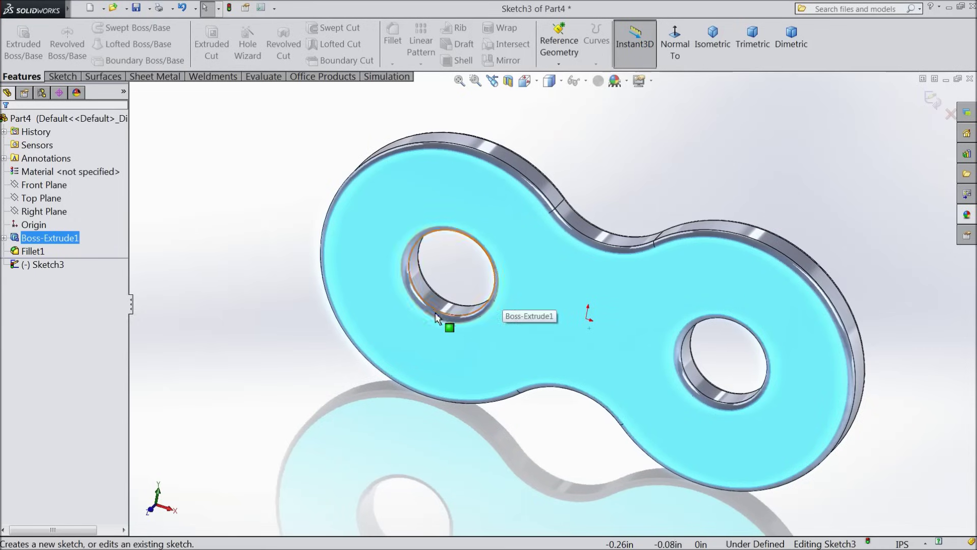
left_click(434, 312)
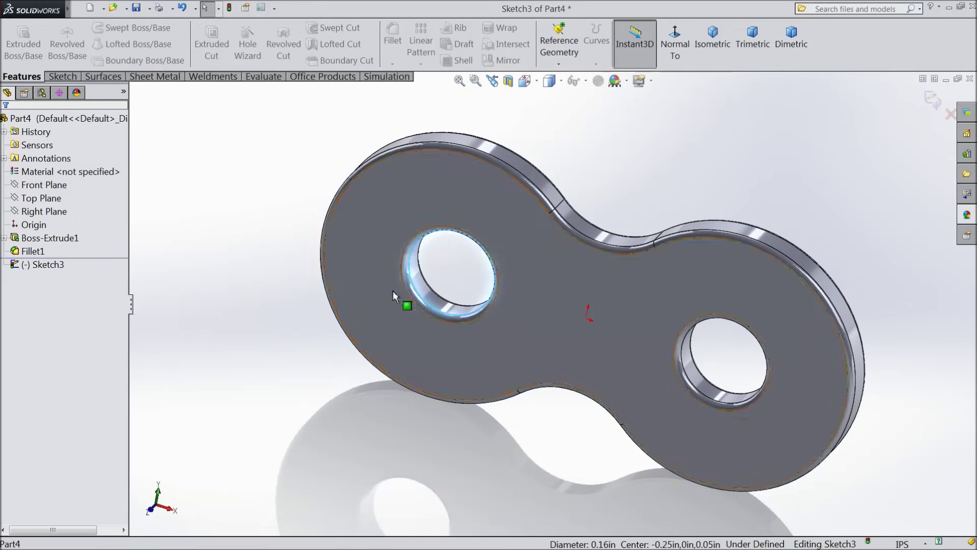
left_click(71, 78)
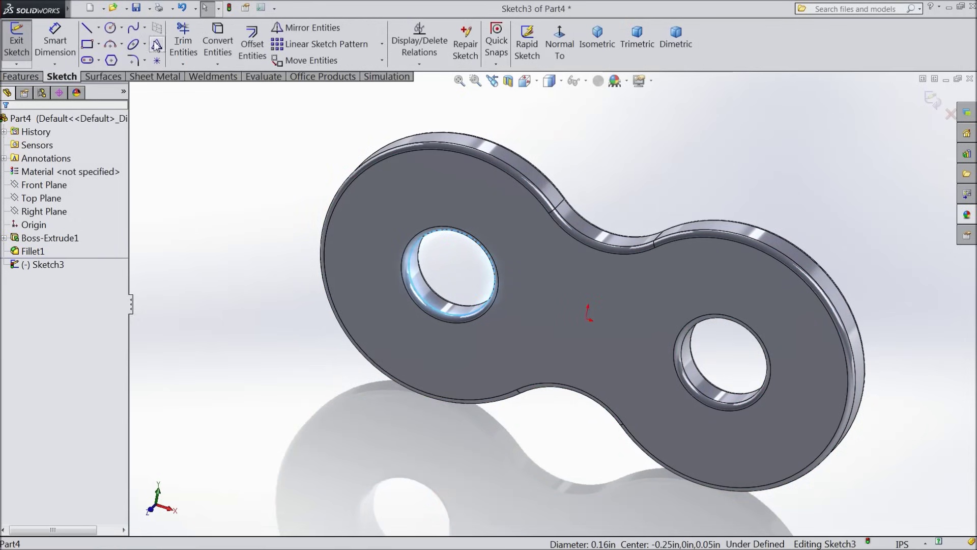
left_click(224, 51)
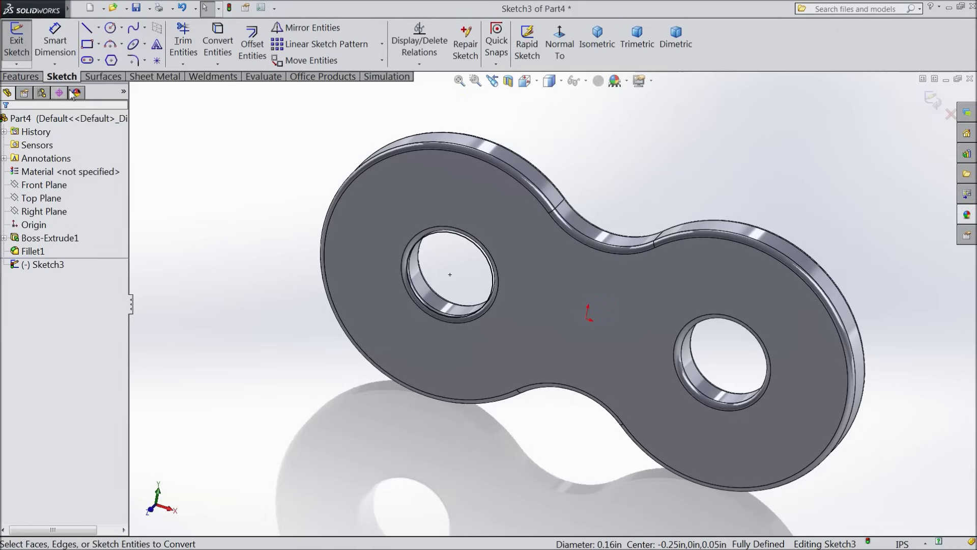
Step: Sketch a circle about 0.16 in in radius, concentric with the left hole
left_click(110, 27)
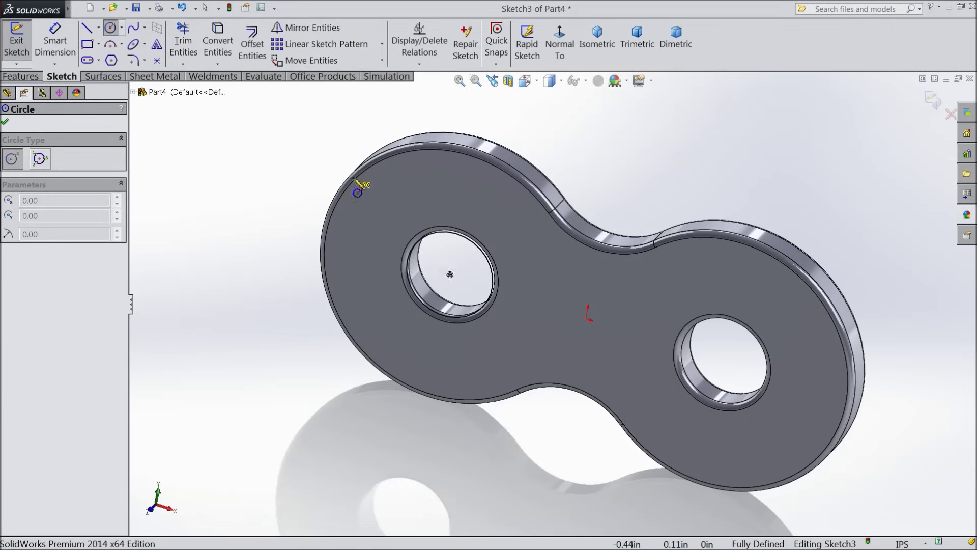
left_click(450, 275)
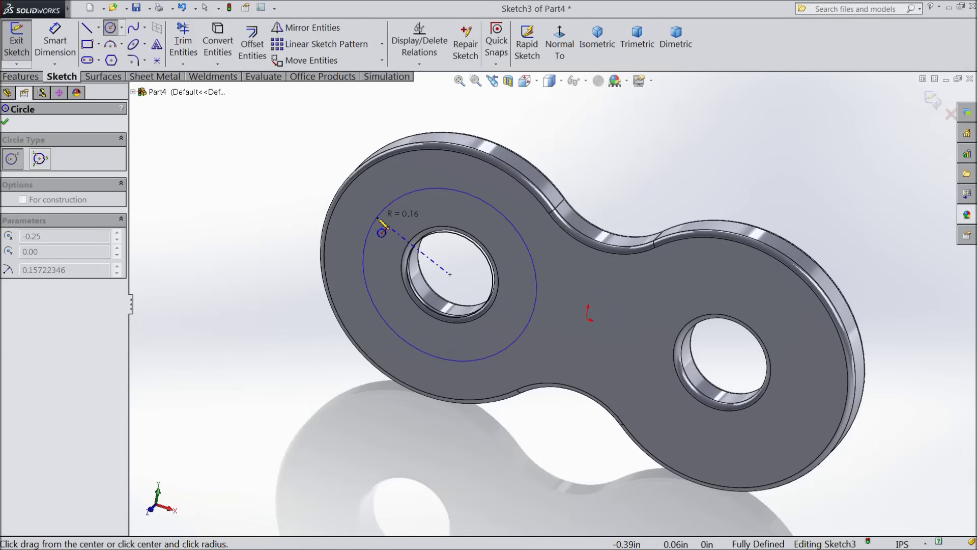
left_click(381, 213)
Step: Dimension the new circle's diameter as 0.312 in
left_click(55, 43)
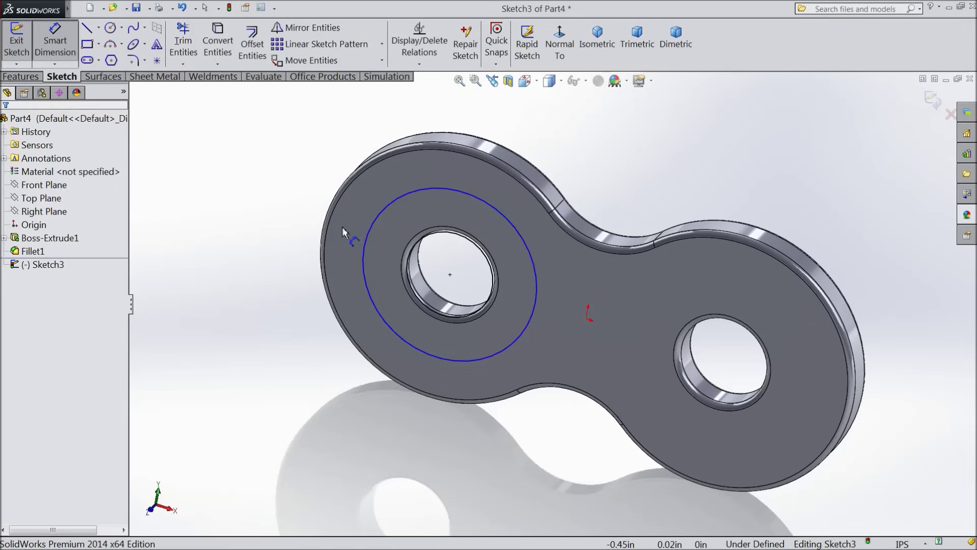
left_click(365, 244)
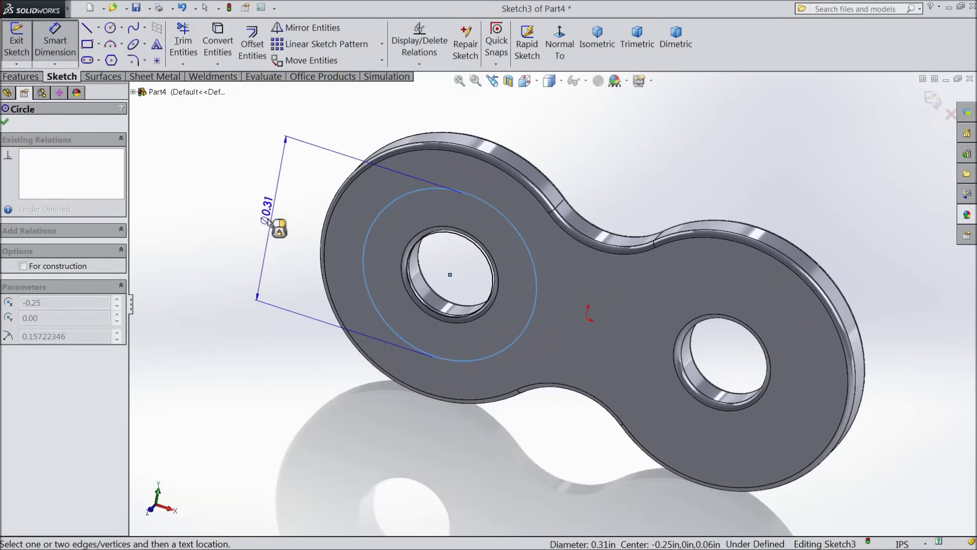
left_click(267, 219)
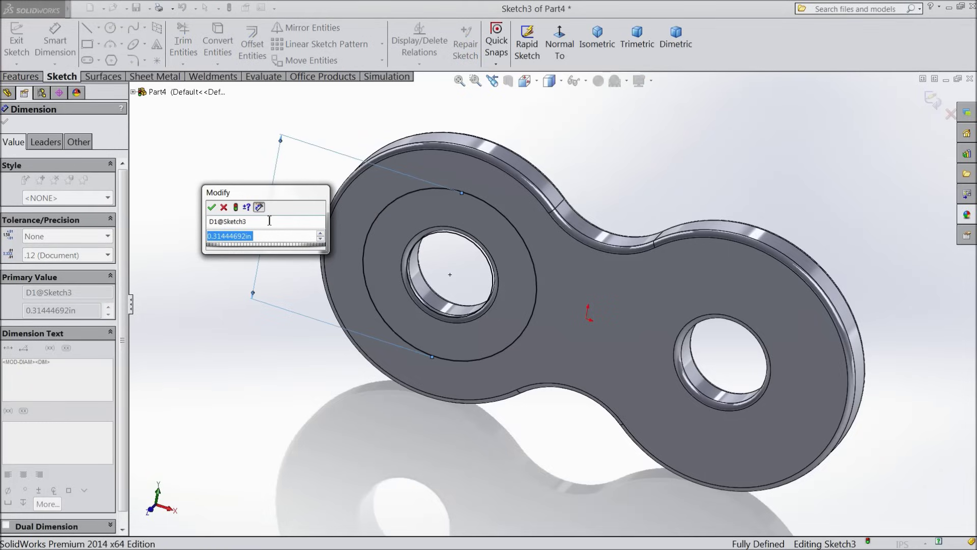
type("0.312")
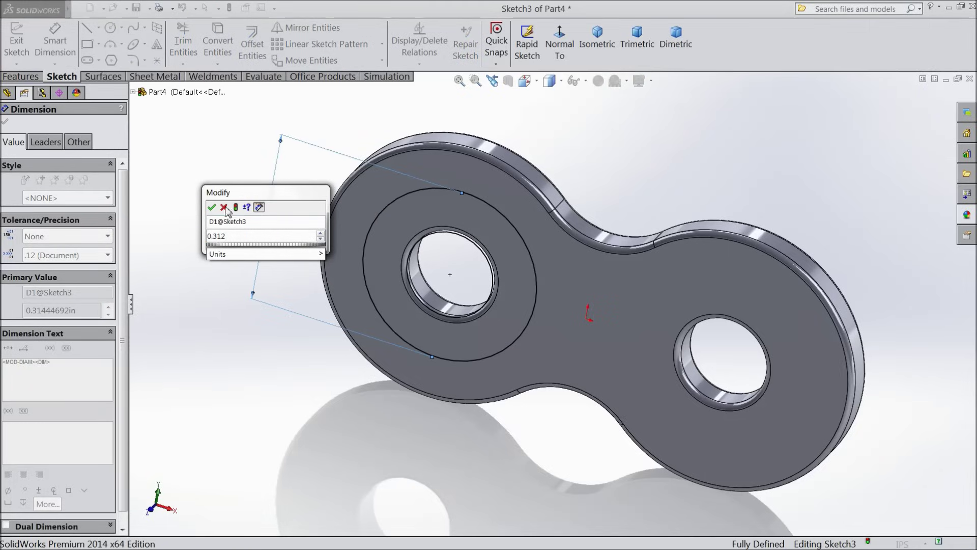
left_click(212, 208)
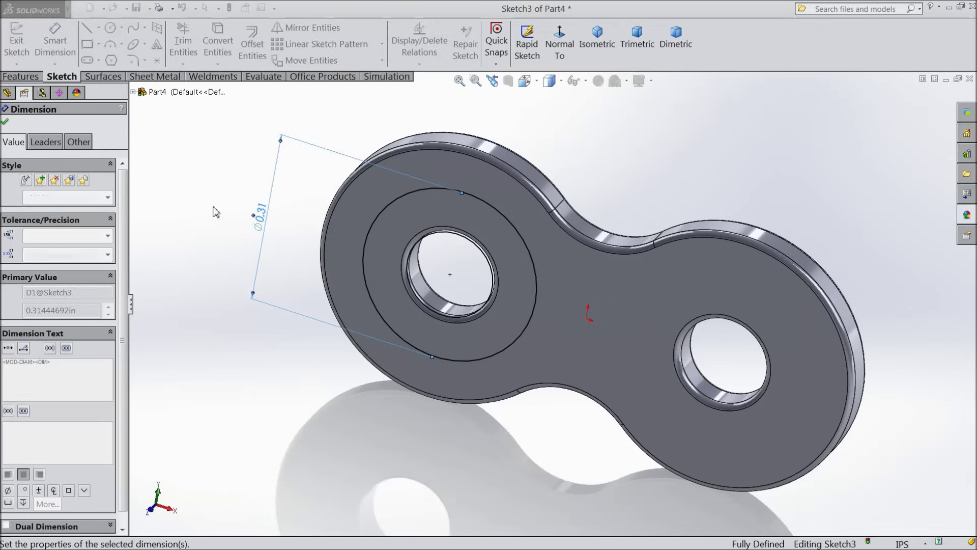
left_click(5, 121)
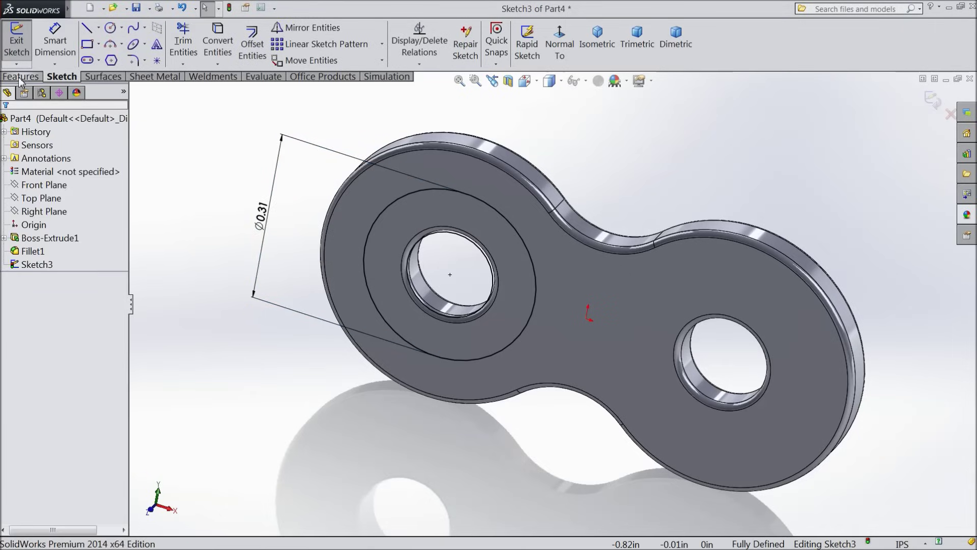
Step: Extrude the ring sketch around the left hole to a blind depth of 0.312 in, merged with the plate
left_click(22, 76)
left_click(24, 48)
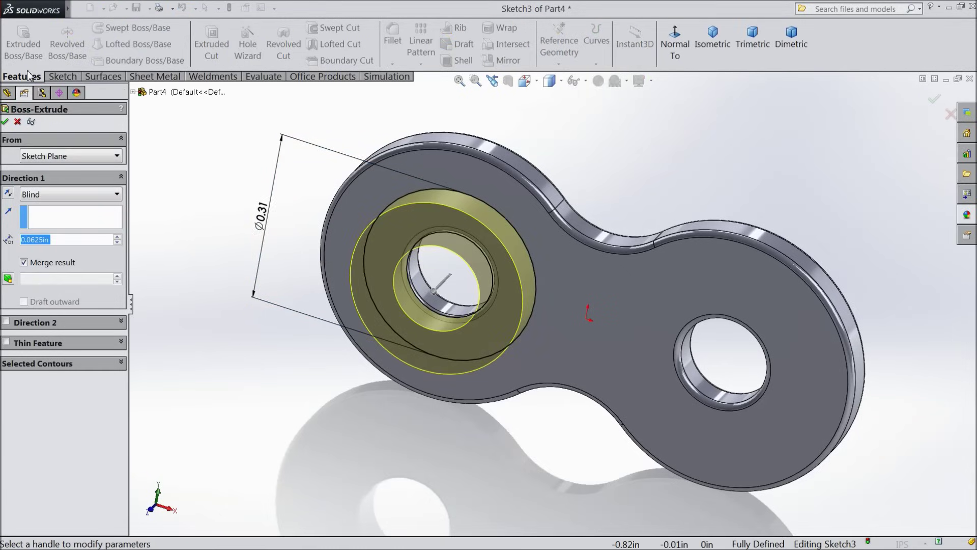
type("0.312")
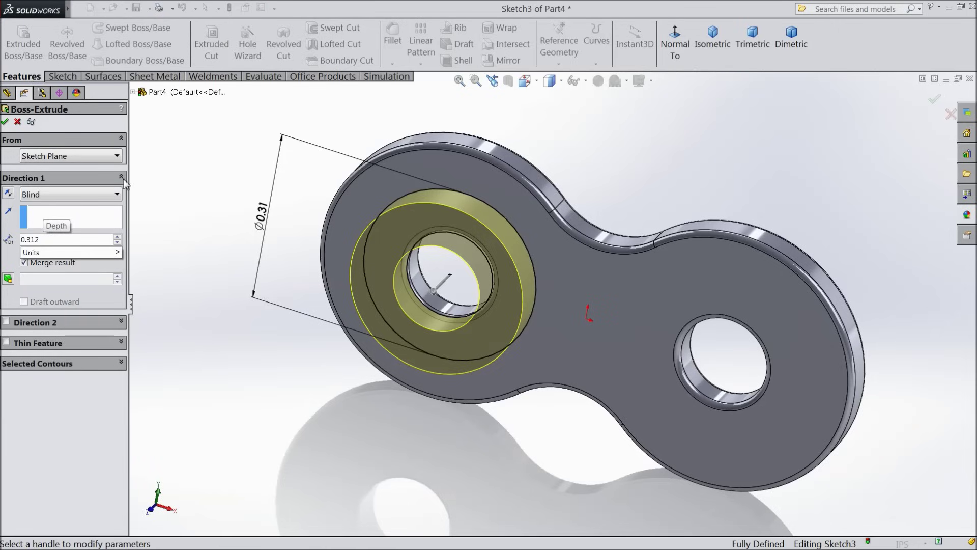
key("Return")
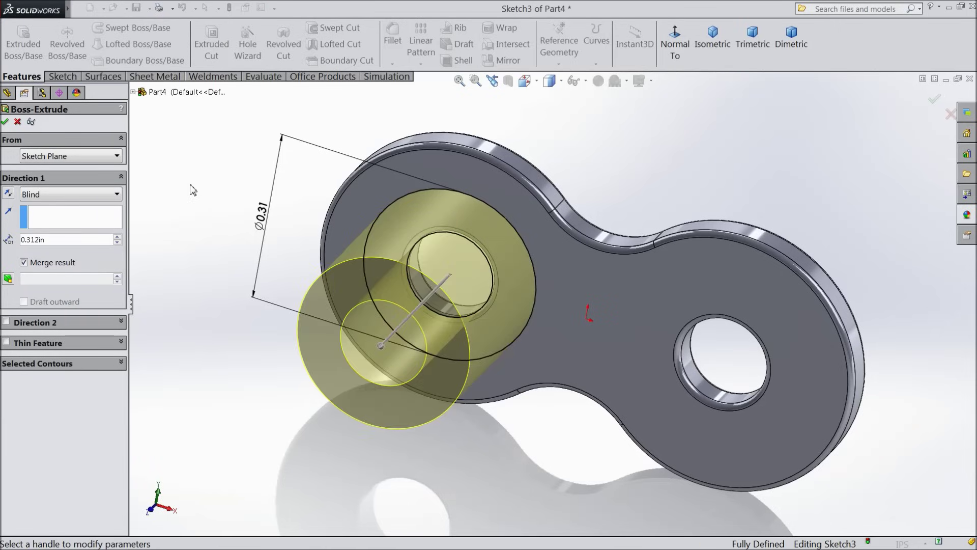
left_click(5, 122)
key("f")
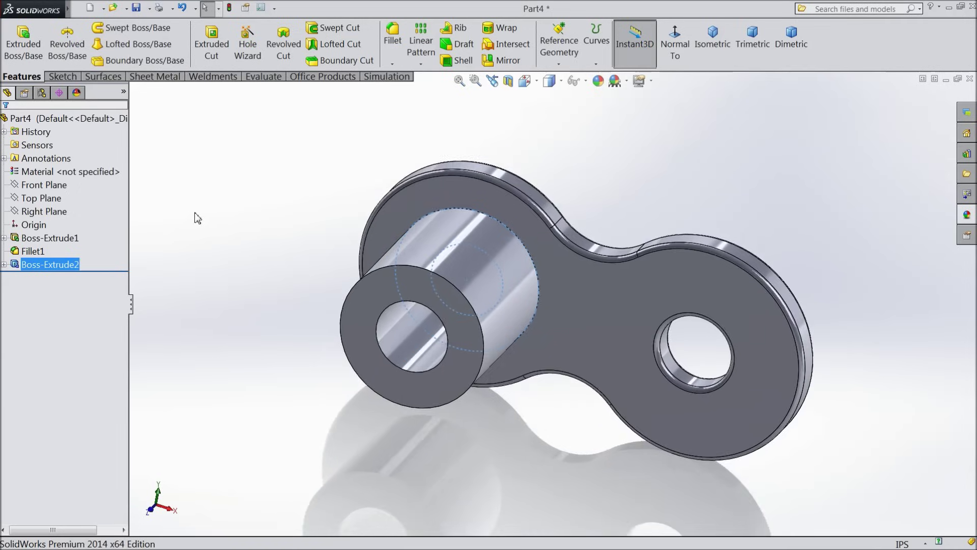
Step: Mirror the extruded tubular boss about the Right Plane onto the plate's other hole
middle_click_drag(251, 215, 645, 334)
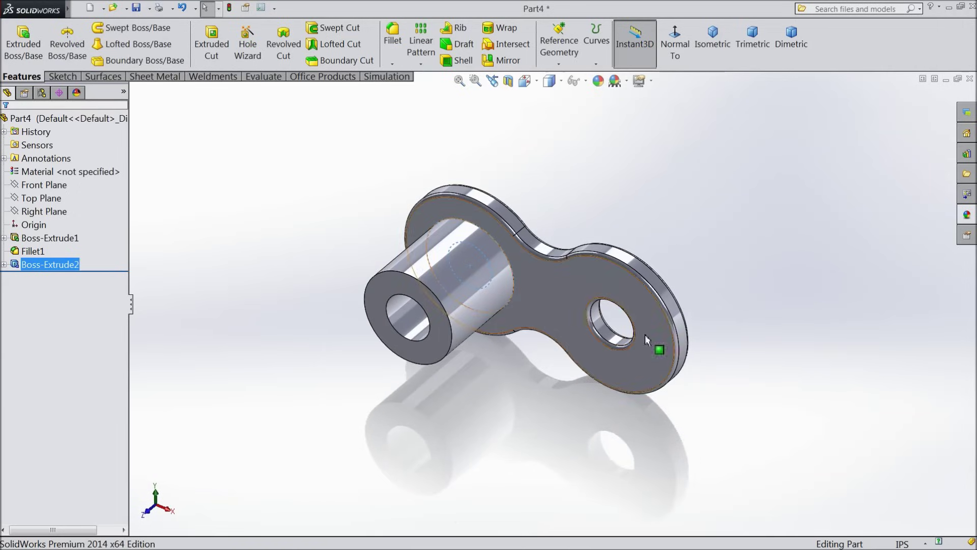
left_click(48, 212)
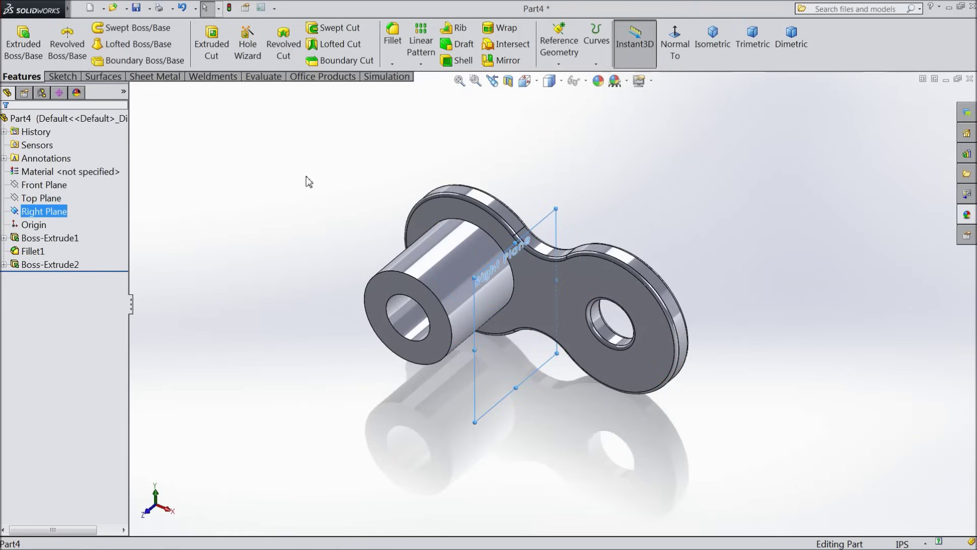
left_click(503, 60)
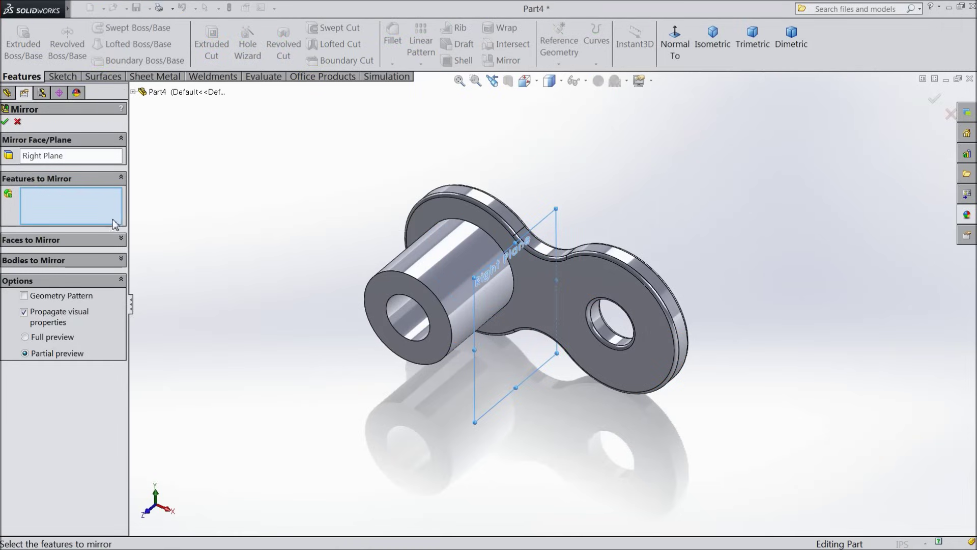
left_click(133, 92)
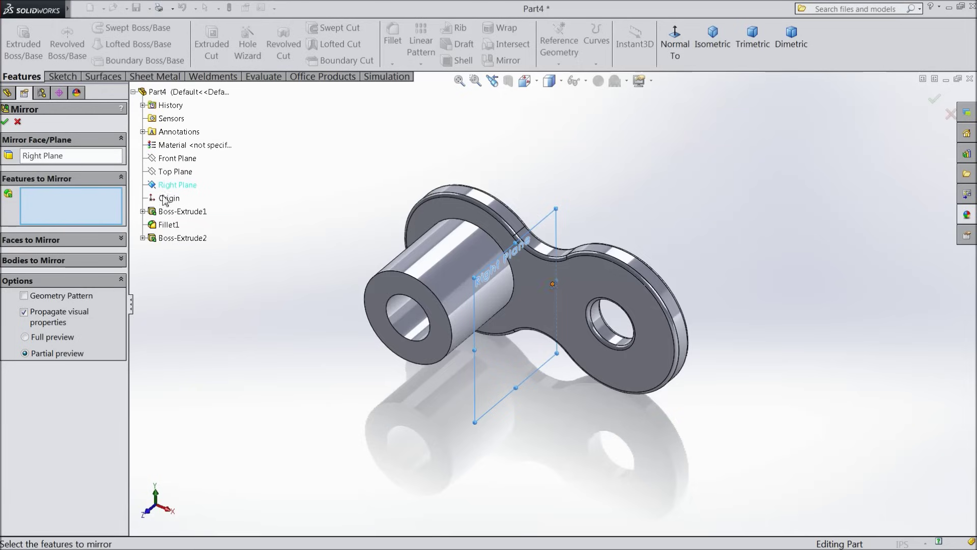
left_click(172, 238)
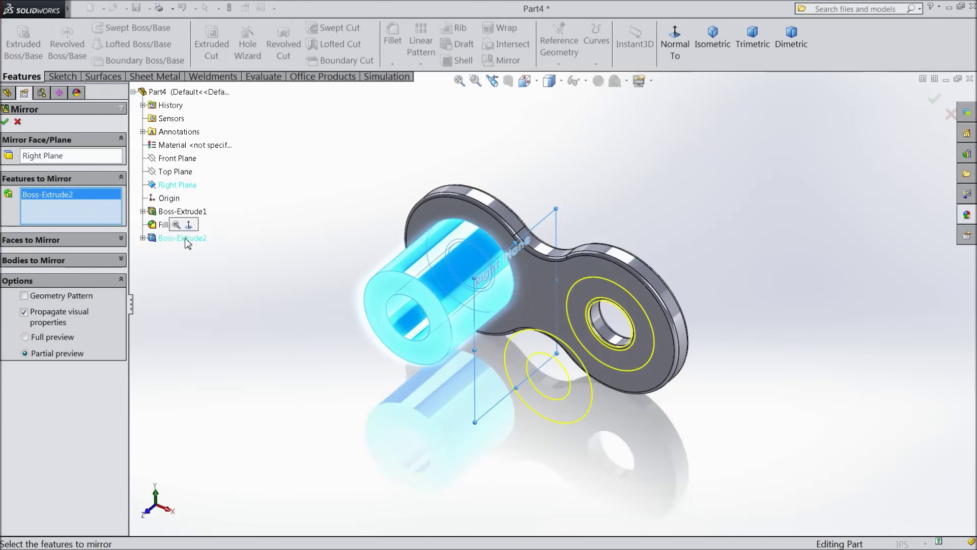
left_click(6, 122)
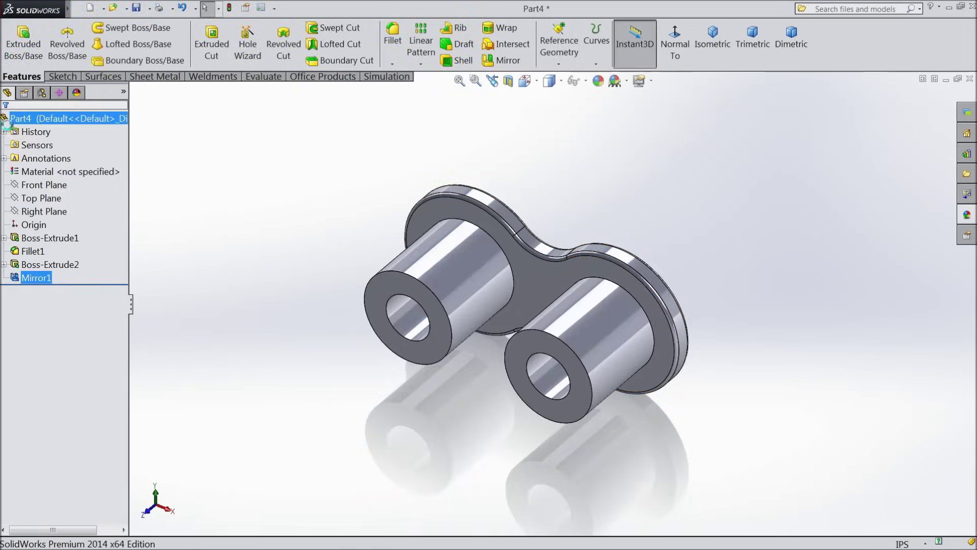
Step: Create a mid-plane between the plate's front face and the left boss's end face
left_click(559, 64)
left_click(569, 80)
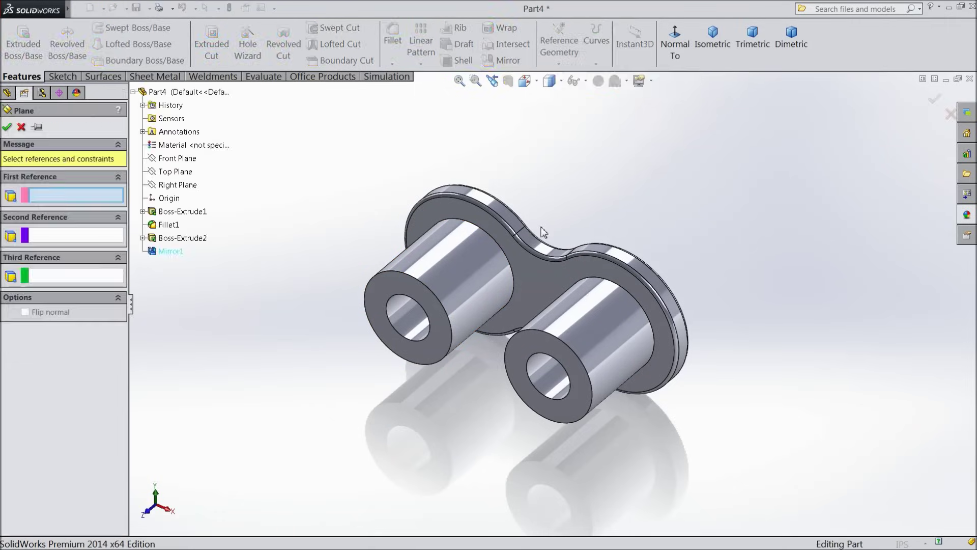
left_click(529, 270)
left_click(437, 320)
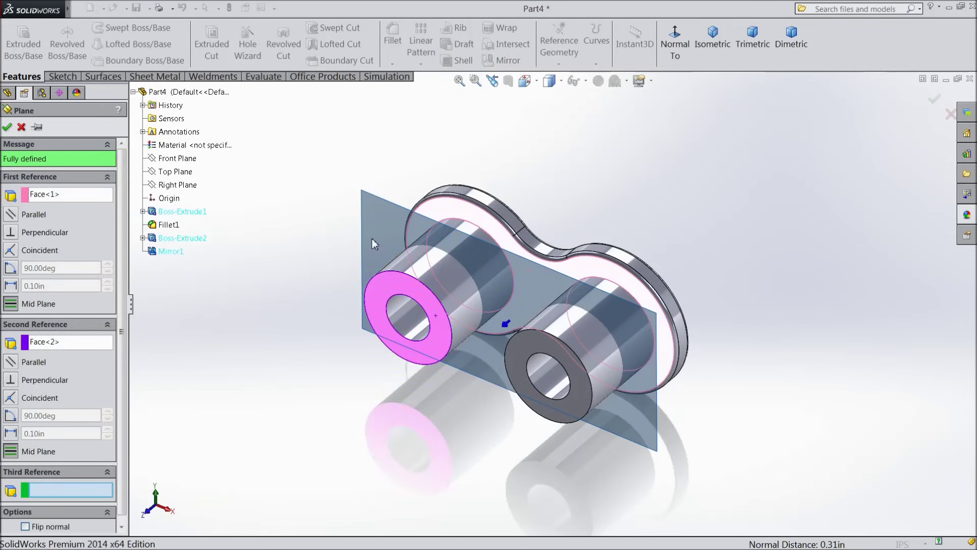
left_click(6, 127)
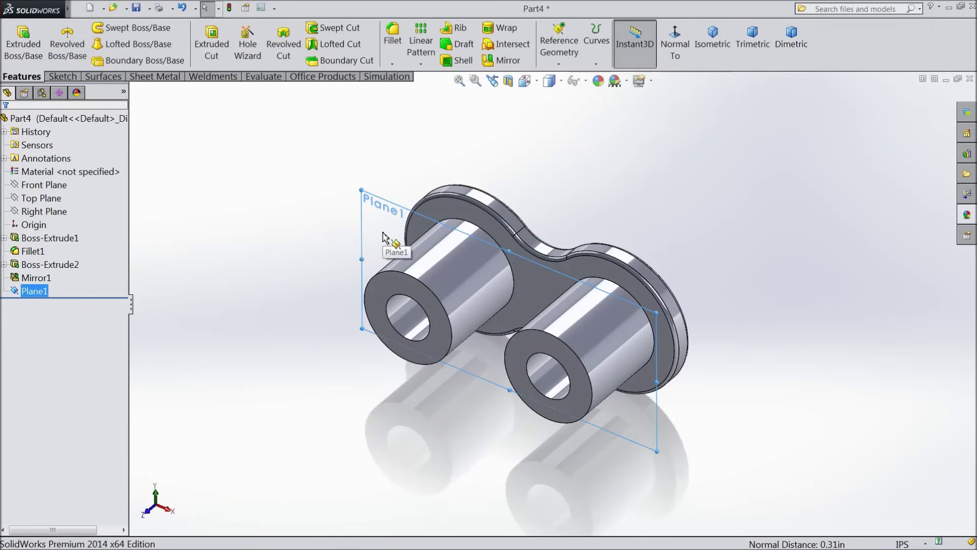
Step: Mirror the link plate extrusion and its fillet about the new mid-plane to form the second plate
left_click(504, 61)
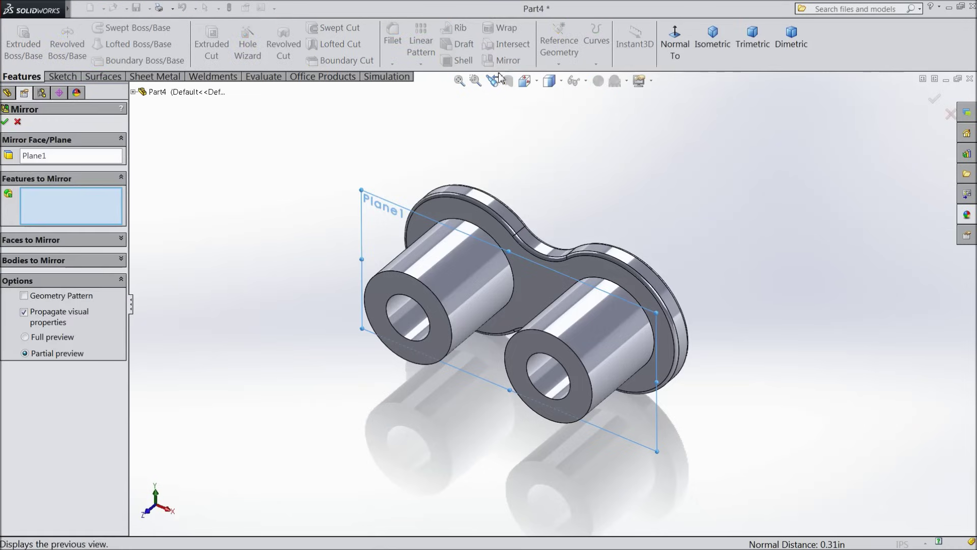
left_click(133, 92)
left_click(178, 211)
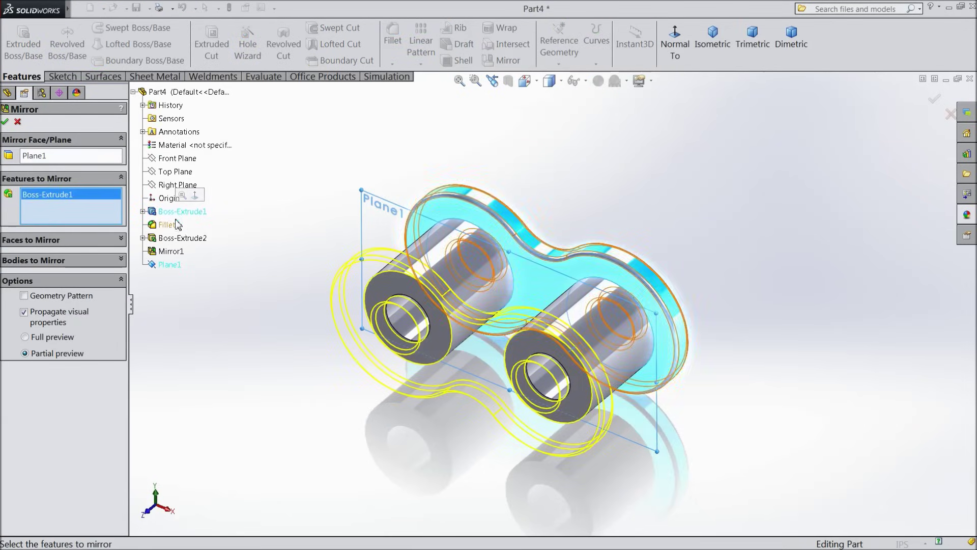
left_click(169, 227)
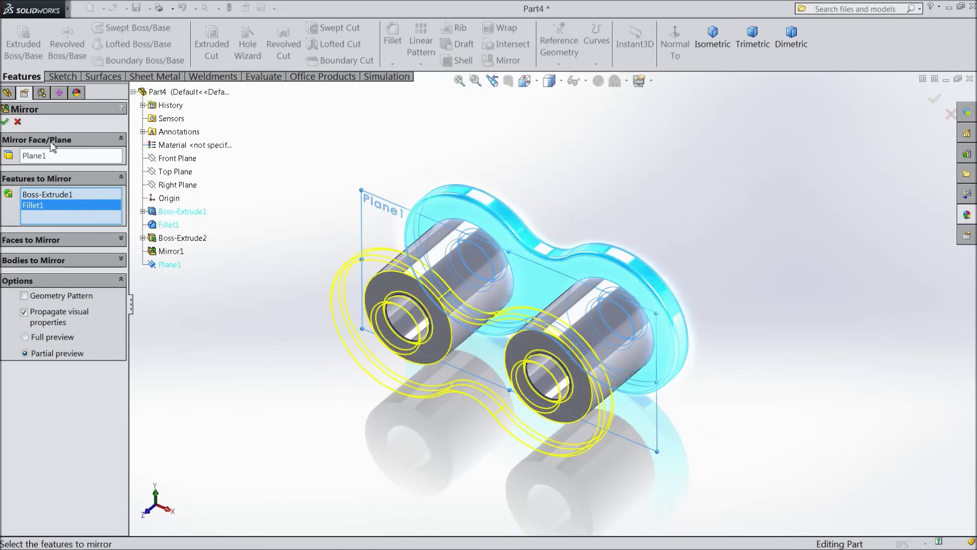
left_click(4, 122)
Step: Apply AISI 304 steel as the part's material
middle_click_drag(292, 219, 528, 315)
scroll(356, 244, "down", 2)
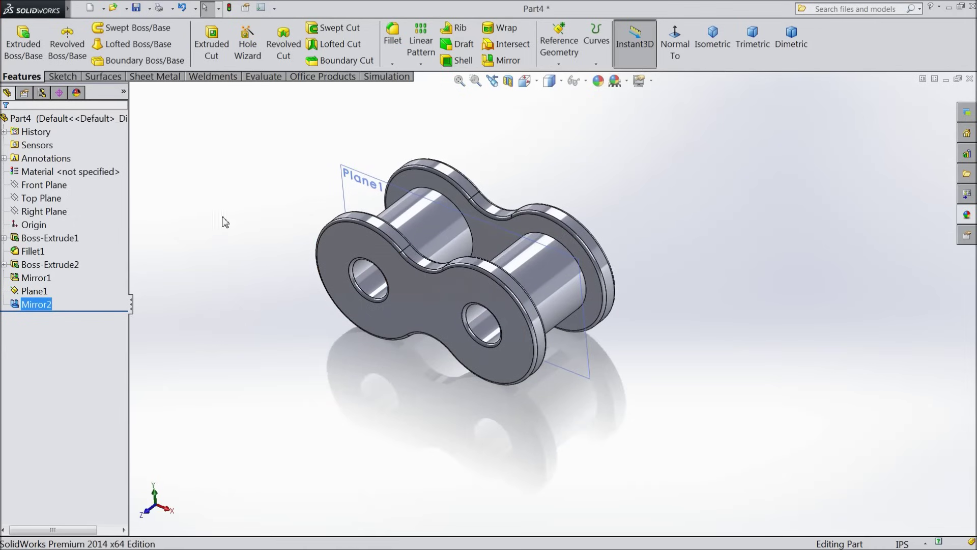
right_click(78, 171)
left_click(94, 179)
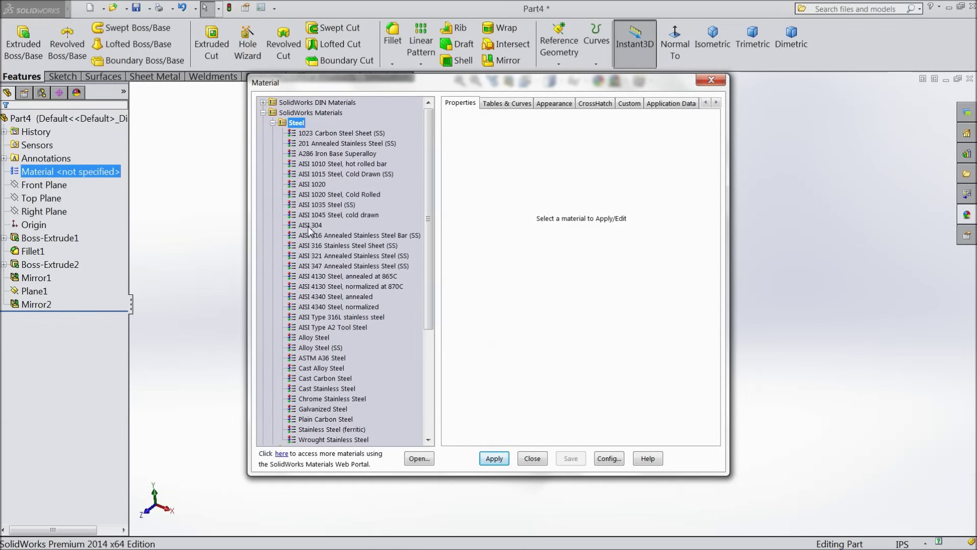
left_click(310, 227)
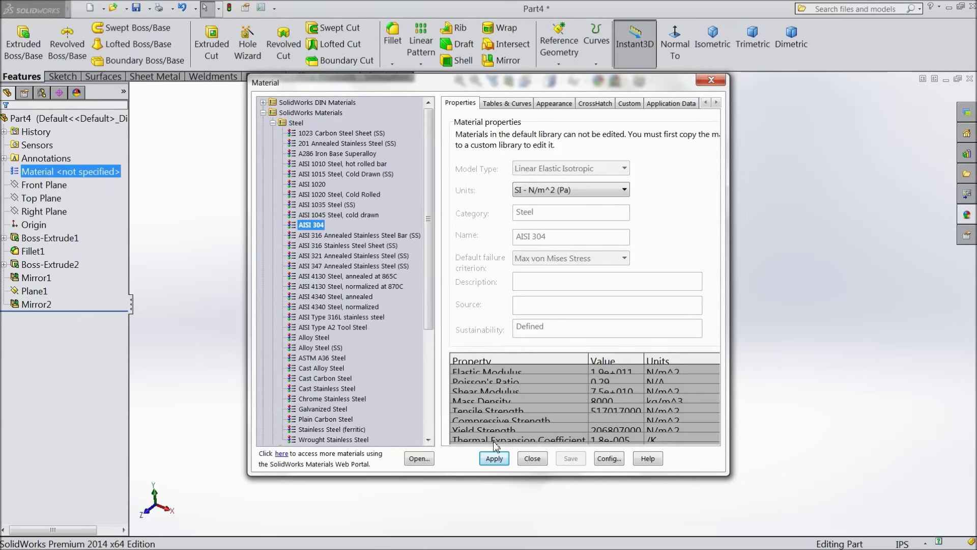
left_click(493, 458)
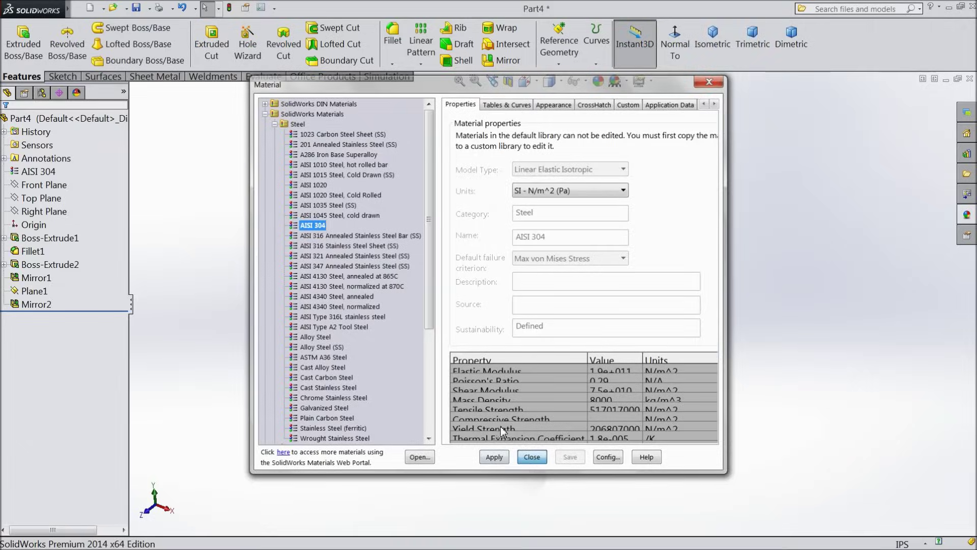
left_click(533, 458)
Step: Start a sketch on the mid-plane between the two plates and view it face-on
middle_click_drag(379, 311, 359, 346)
scroll(406, 320, "up", 3)
middle_click_drag(406, 320, 415, 305)
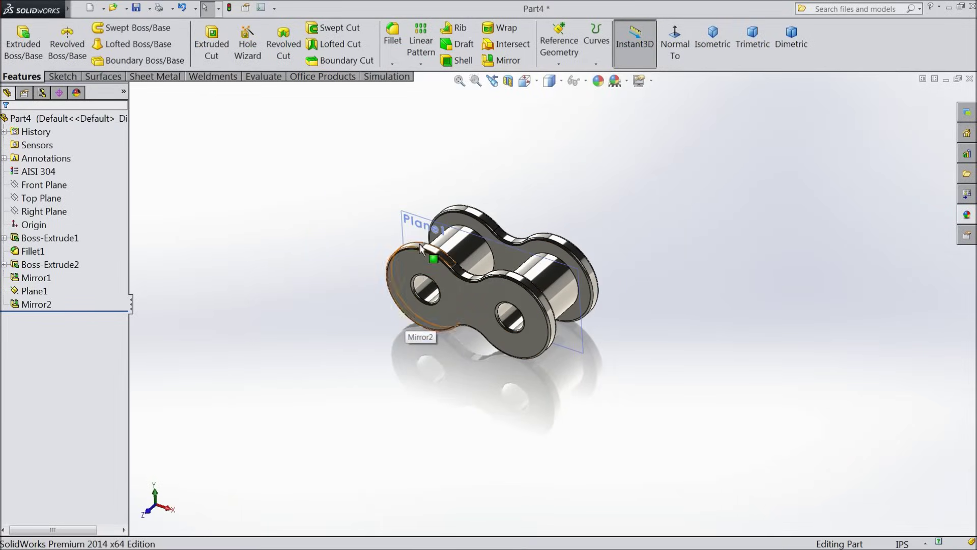
left_click(418, 228)
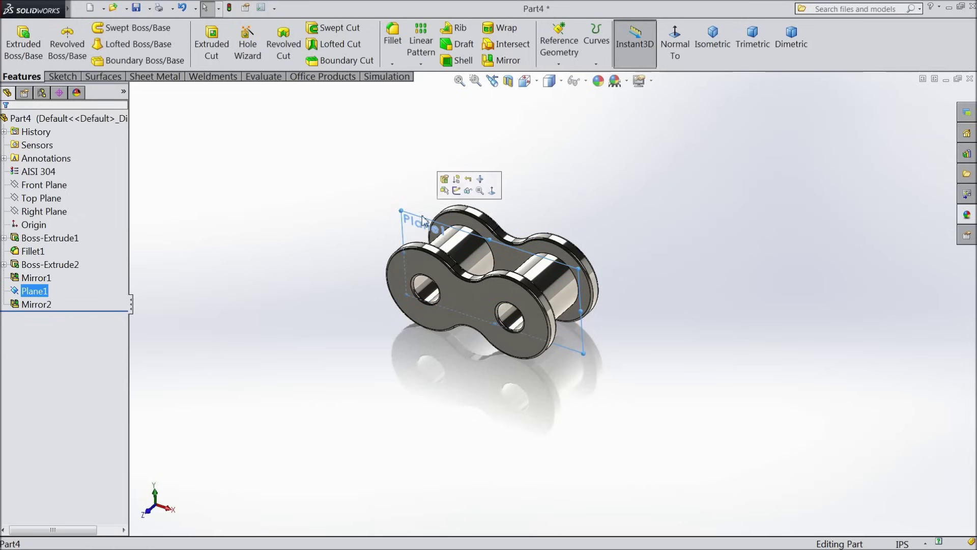
left_click(457, 191)
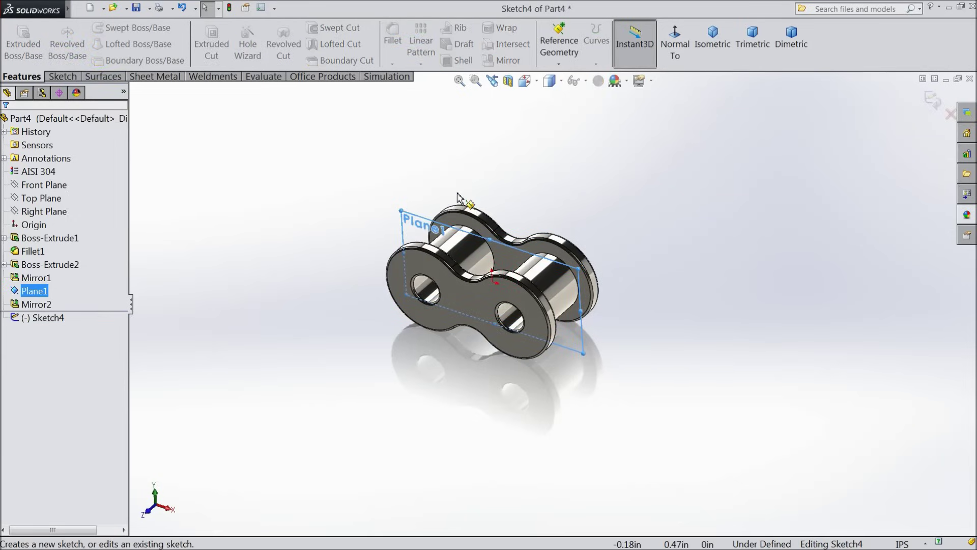
left_click(676, 52)
scroll(578, 268, "up", 5)
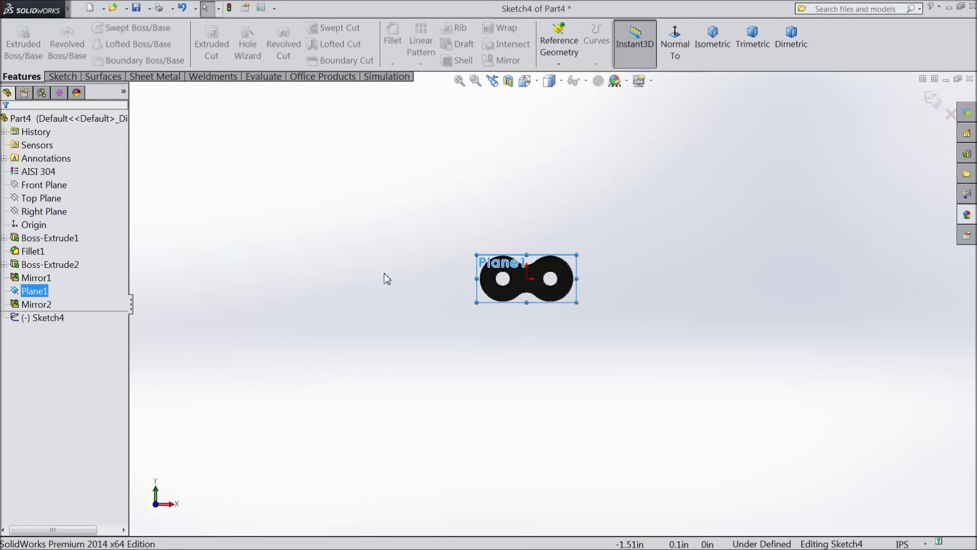
Step: Sketch a horizontal line through the origin and both holes, with its right endpoint about 2.5 in from the origin
left_click(61, 77)
left_click(87, 28)
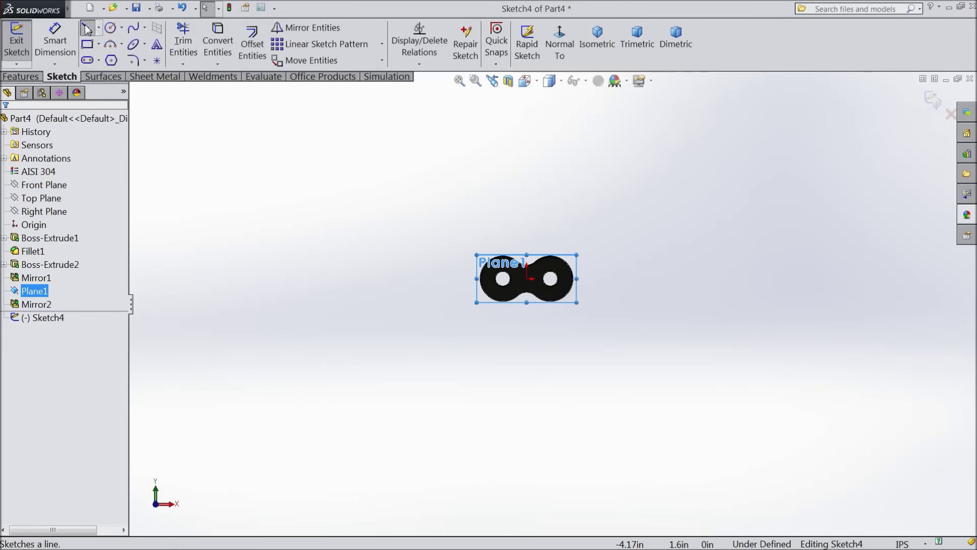
left_click(365, 279)
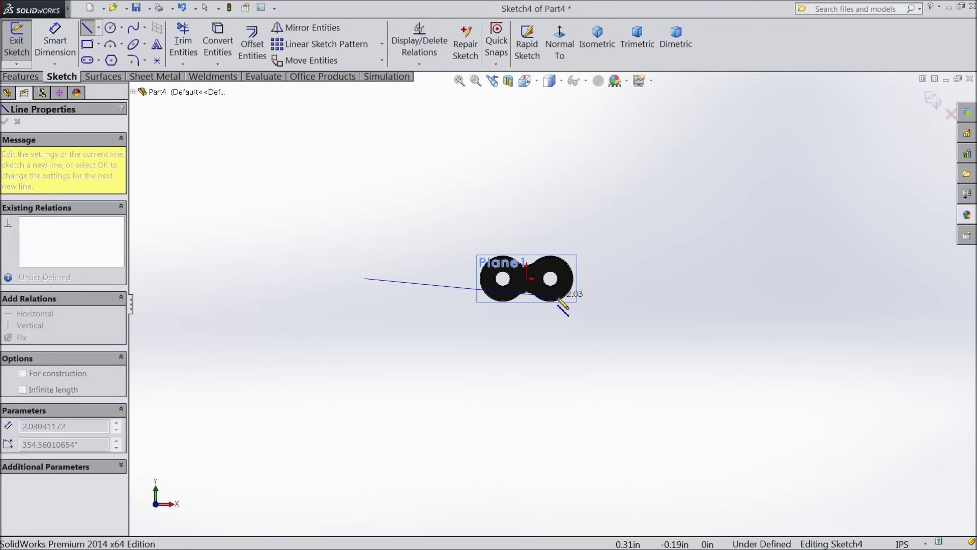
left_click(765, 278)
right_click(766, 278)
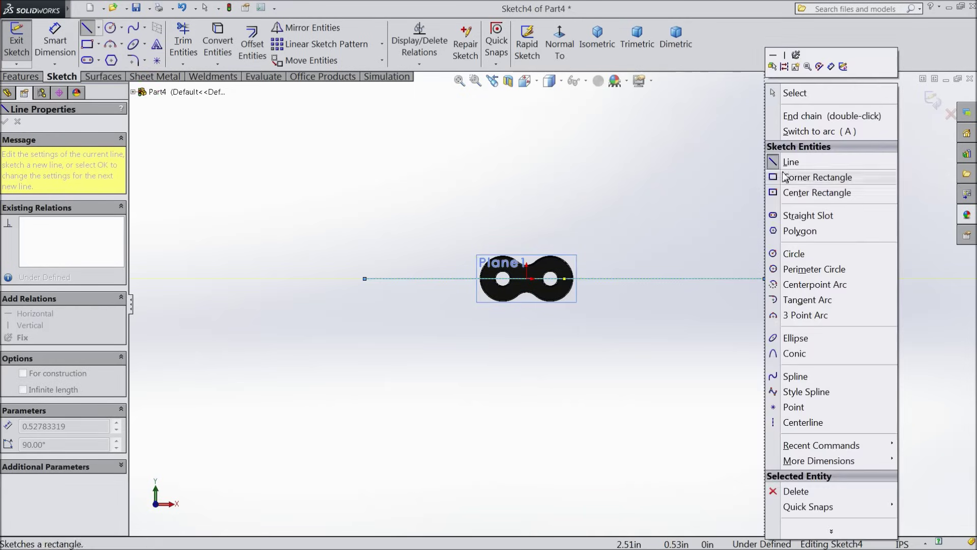
left_click(801, 96)
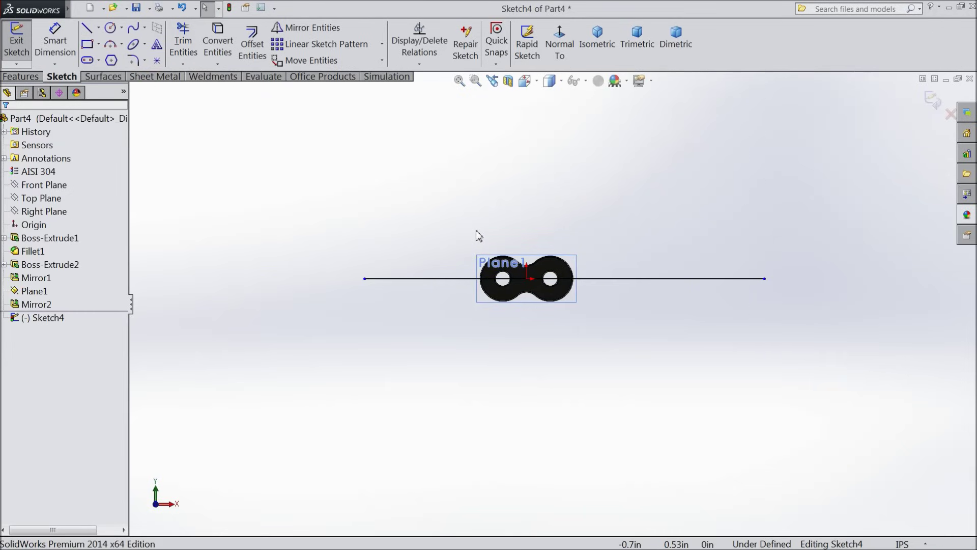
Step: Dimension the distance from the origin to the line's right endpoint as 4.875 in
left_click(55, 42)
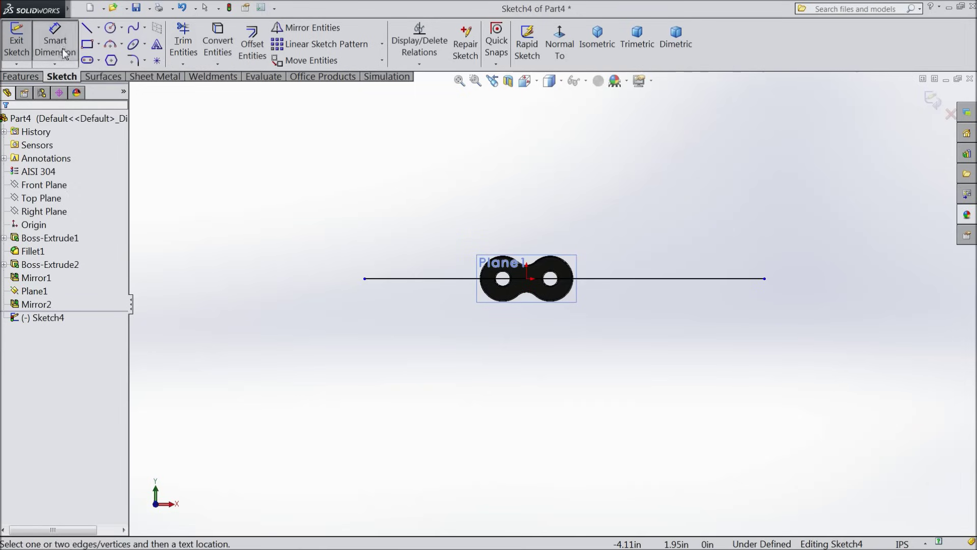
left_click(765, 279)
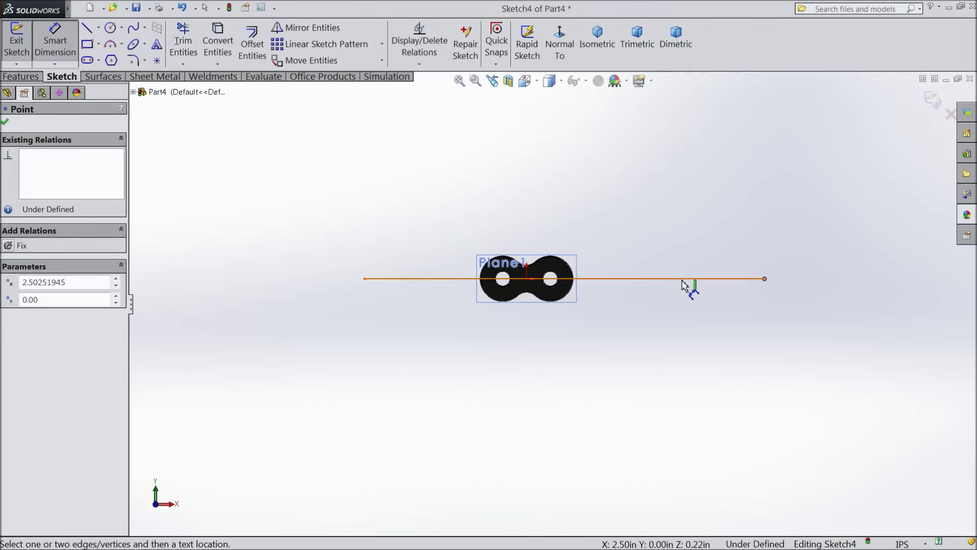
left_click(527, 279)
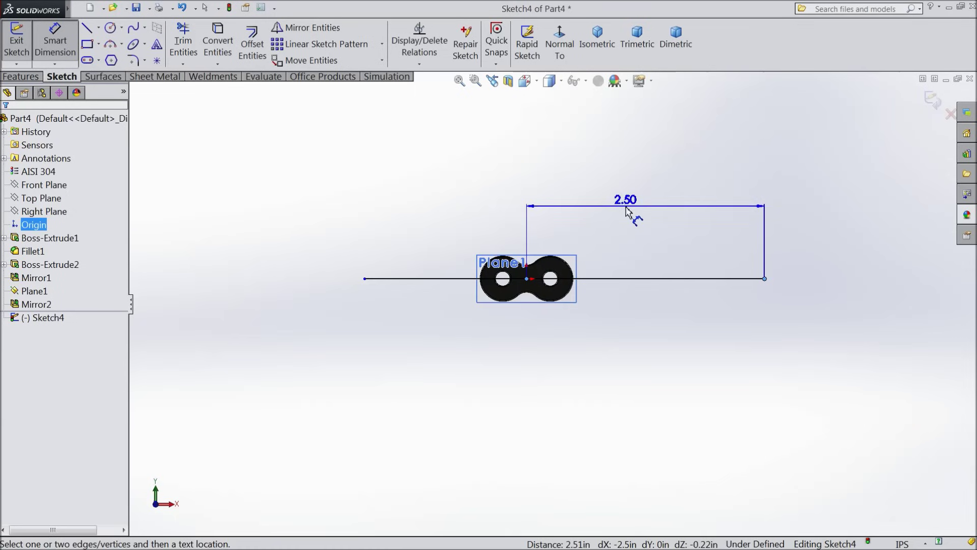
left_click(629, 202)
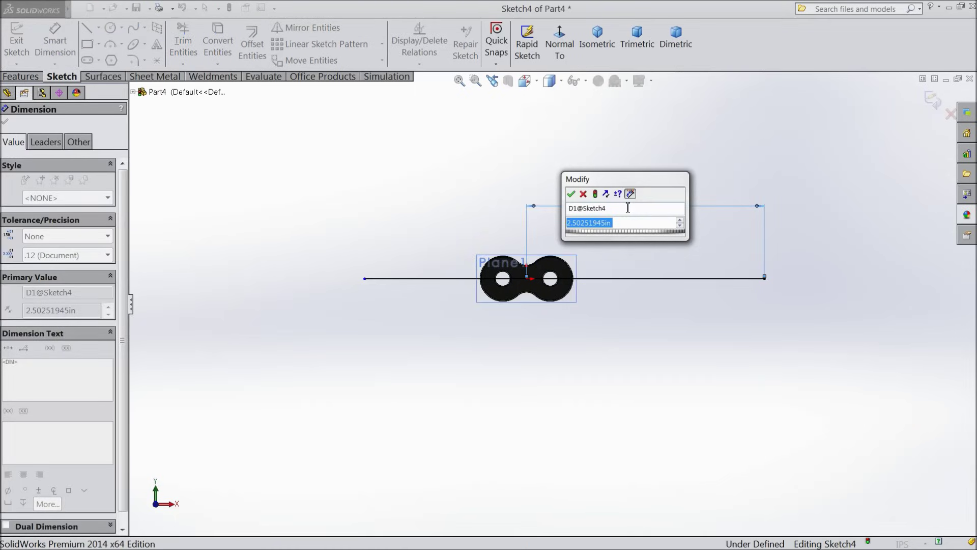
type("4")
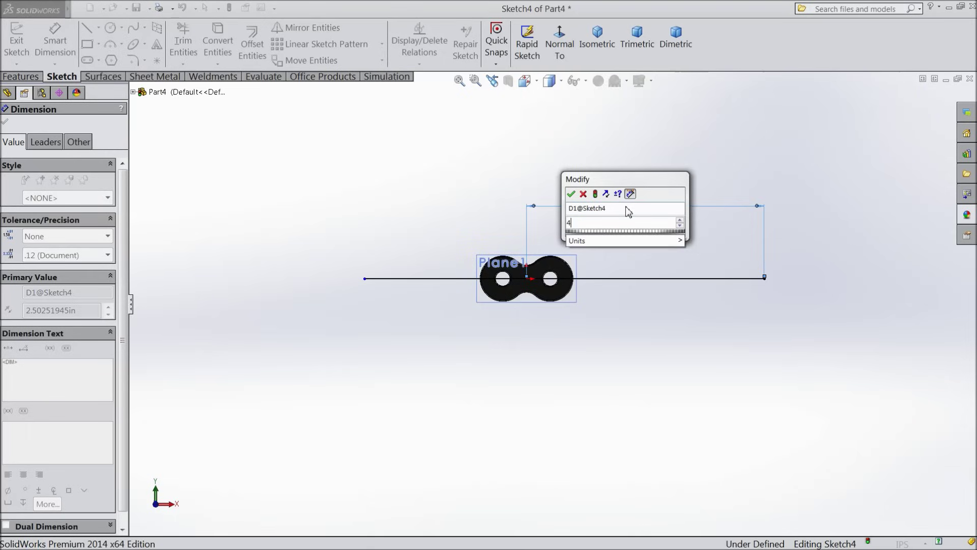
type(".875")
left_click(571, 194)
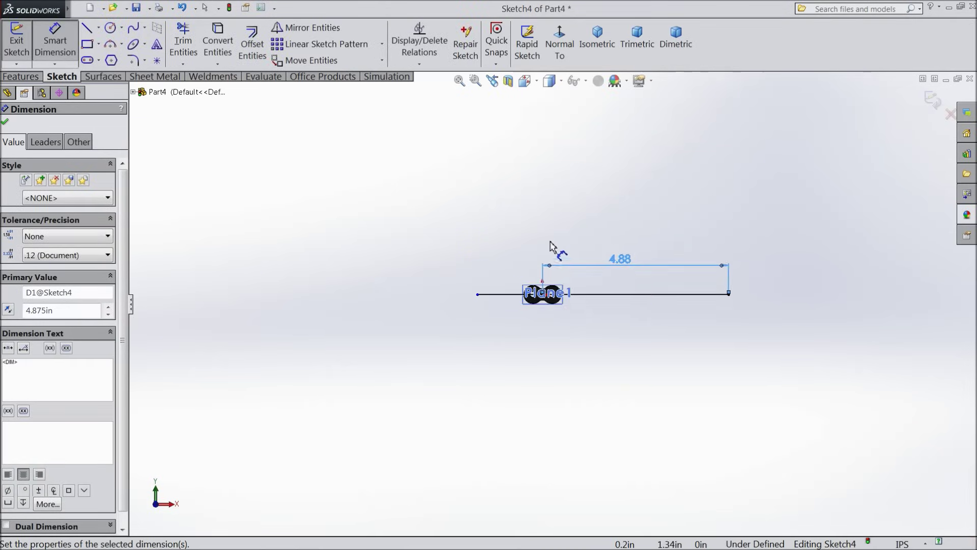
Step: Sketch a vertical centerline about 3.5 in long downward from the horizontal line's right endpoint
left_click(99, 28)
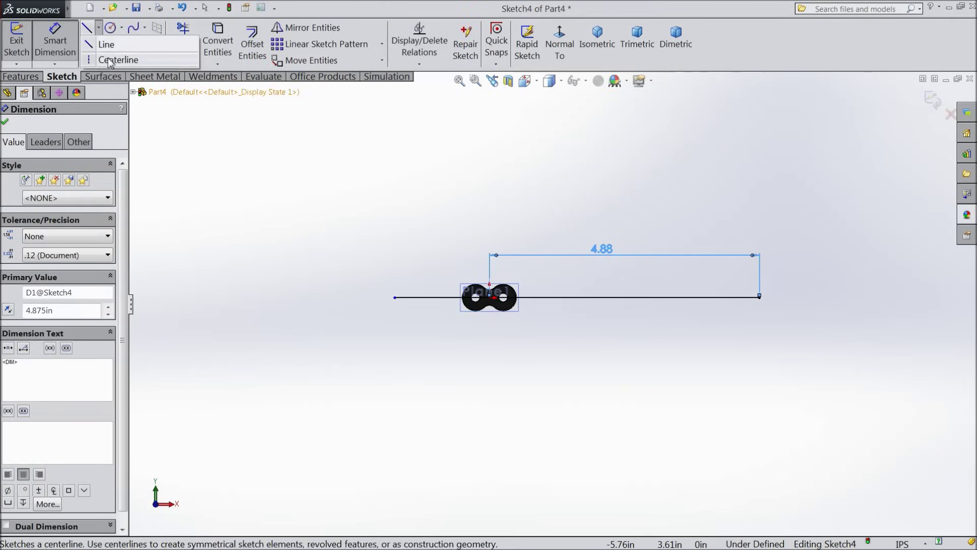
left_click(111, 60)
scroll(485, 332, "up", 2)
scroll(568, 397, "down", 4)
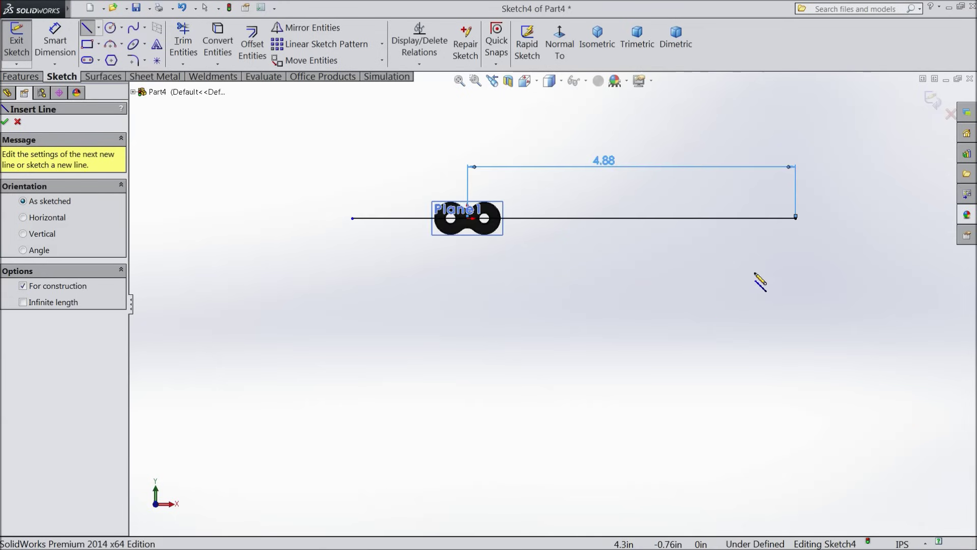
left_click(796, 218)
left_click(796, 454)
right_click(757, 457)
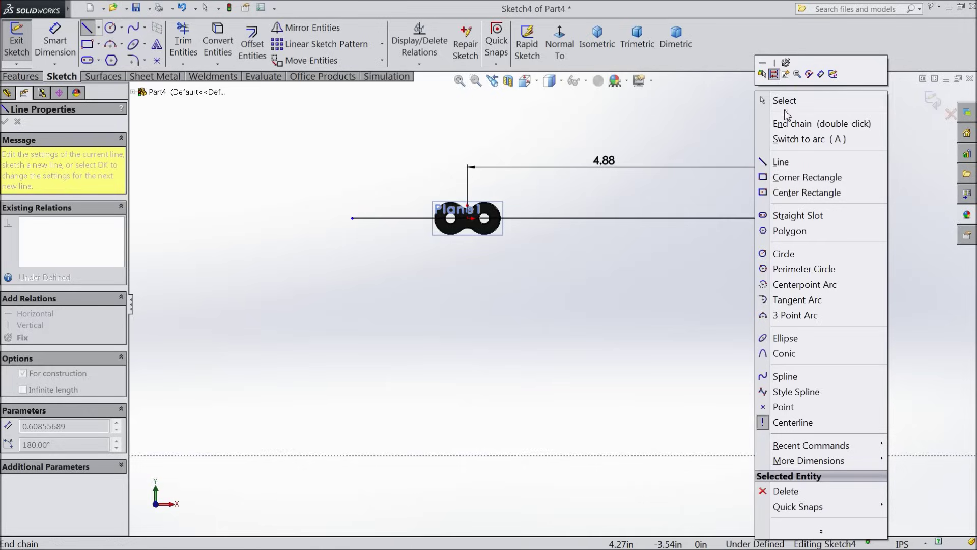
left_click(778, 100)
Step: Sketch a slightly longer vertical centerline downward from the horizontal line's left endpoint
left_click(98, 28)
left_click(109, 57)
left_click(353, 219)
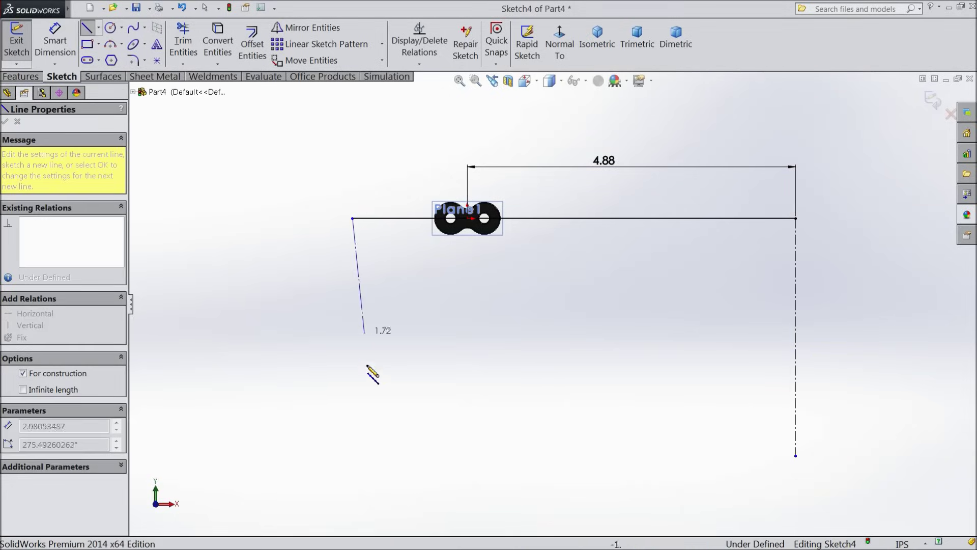
left_click(352, 478)
right_click(382, 468)
left_click(414, 102)
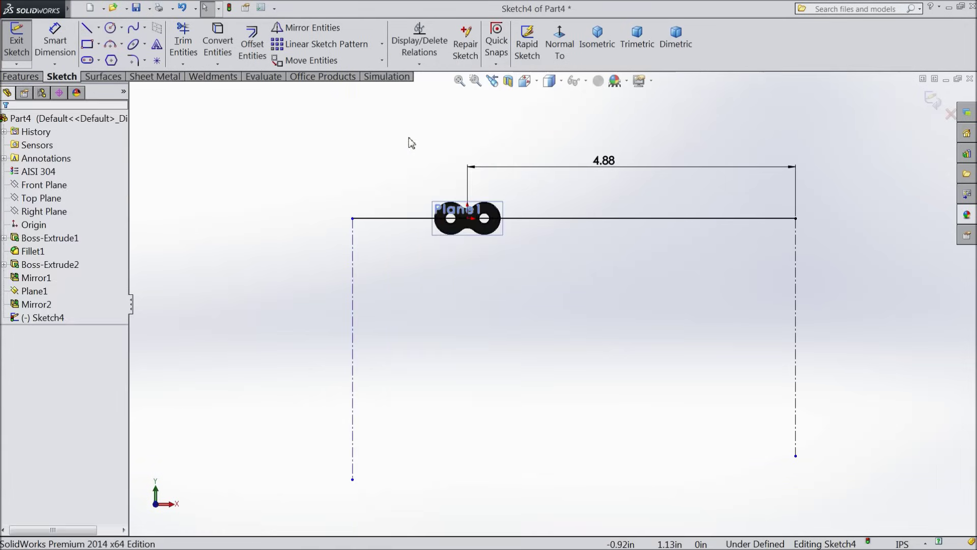
Step: Sketch a centerpoint arc centred on the left centerline, bulging outward from the line's left endpoint, with about 2.17 in radius and 170° sweep
left_click(121, 46)
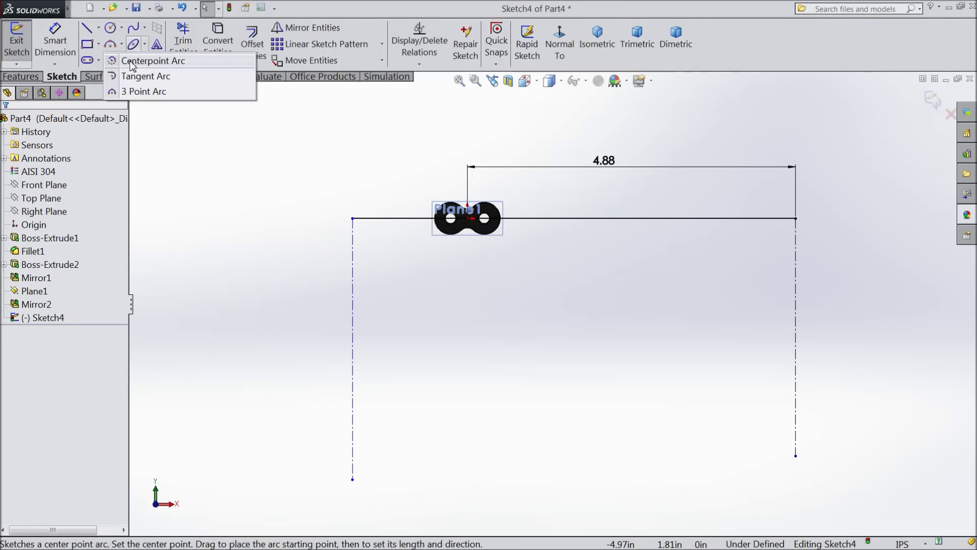
left_click(131, 62)
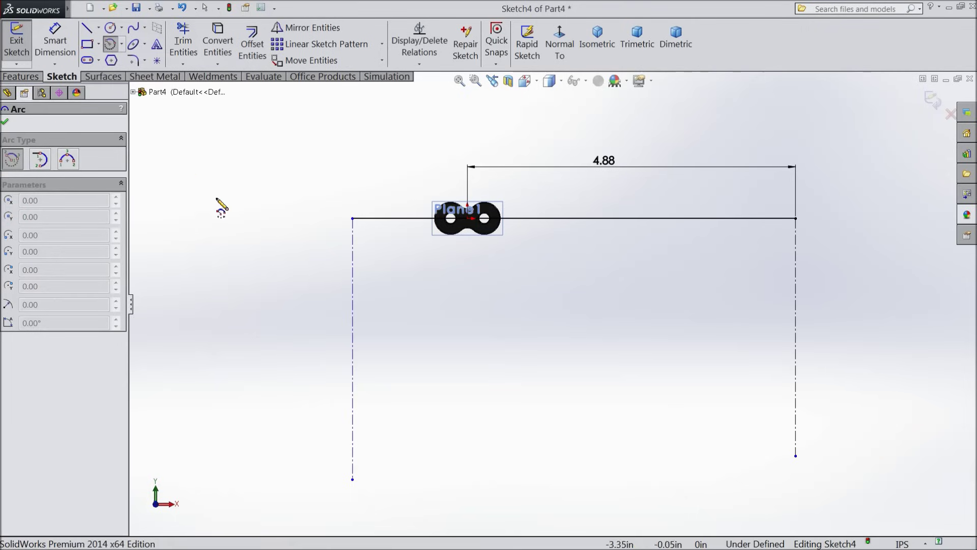
left_click(353, 364)
left_click(353, 218)
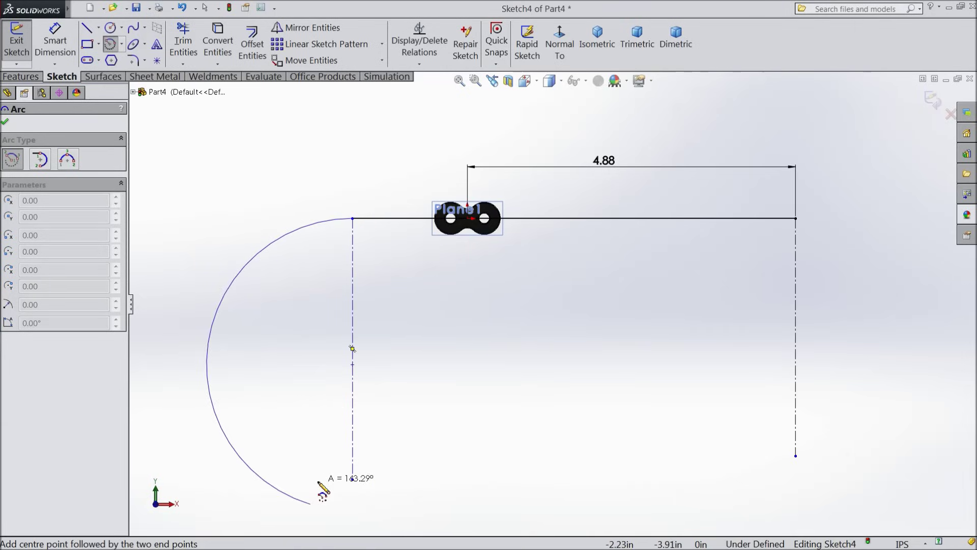
left_click(326, 511)
key("z")
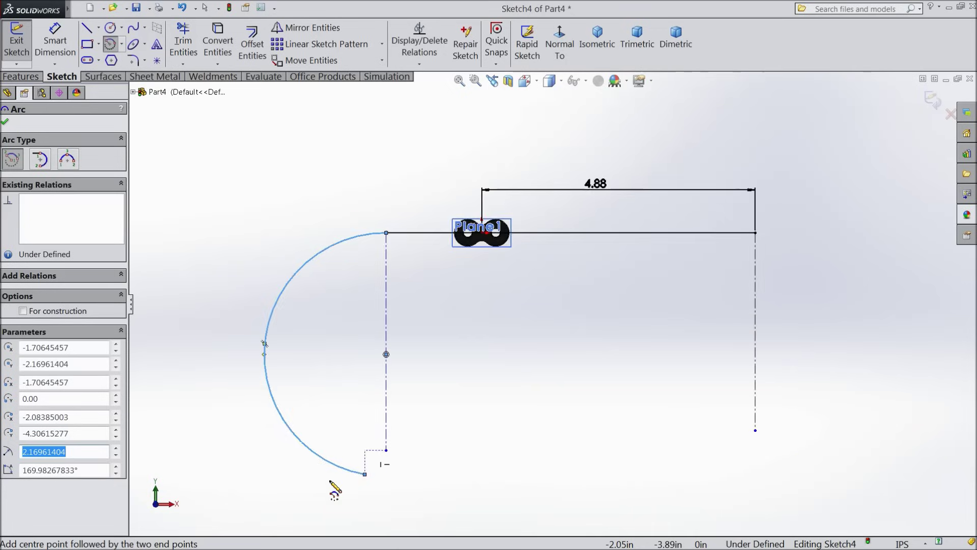
key("z")
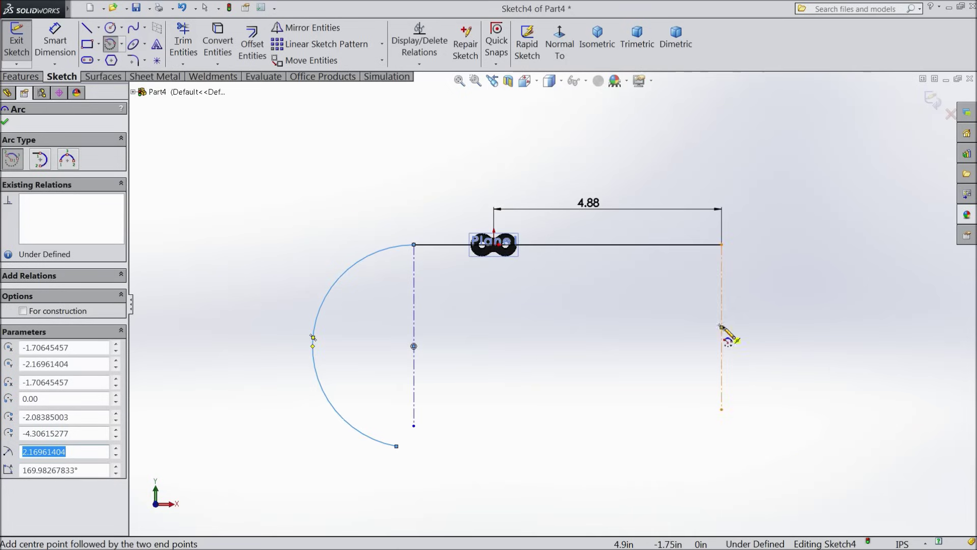
Step: Sketch a centerpoint arc centred on the right centerline, bulging outward from the line's right endpoint, with about 2.07 in radius and 165° sweep
scroll(733, 339, "down", 3)
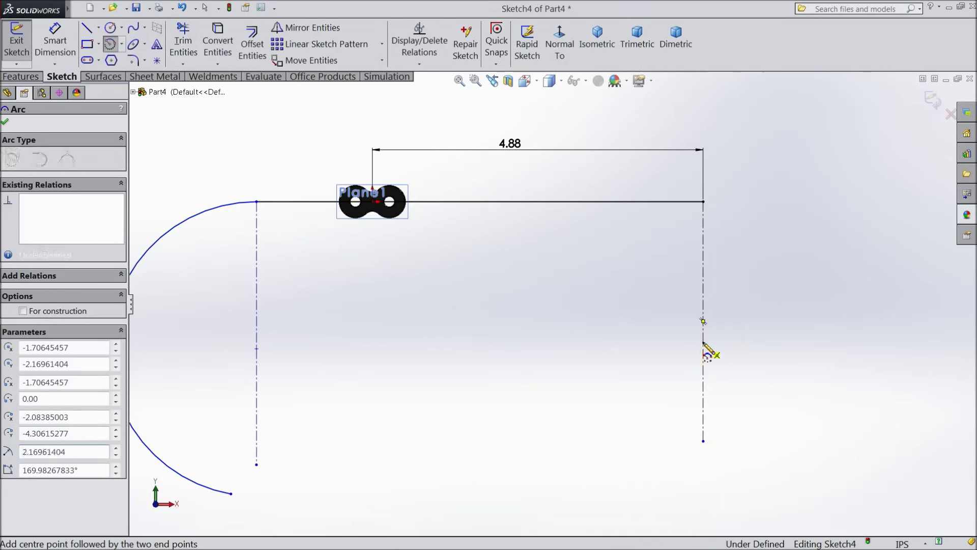
left_click(703, 343)
left_click(704, 202)
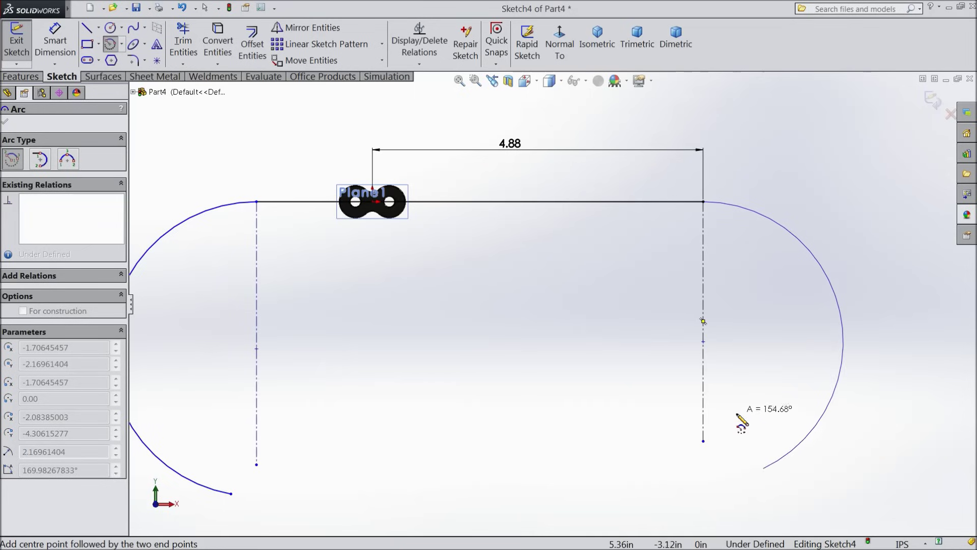
left_click(741, 477)
right_click(744, 479)
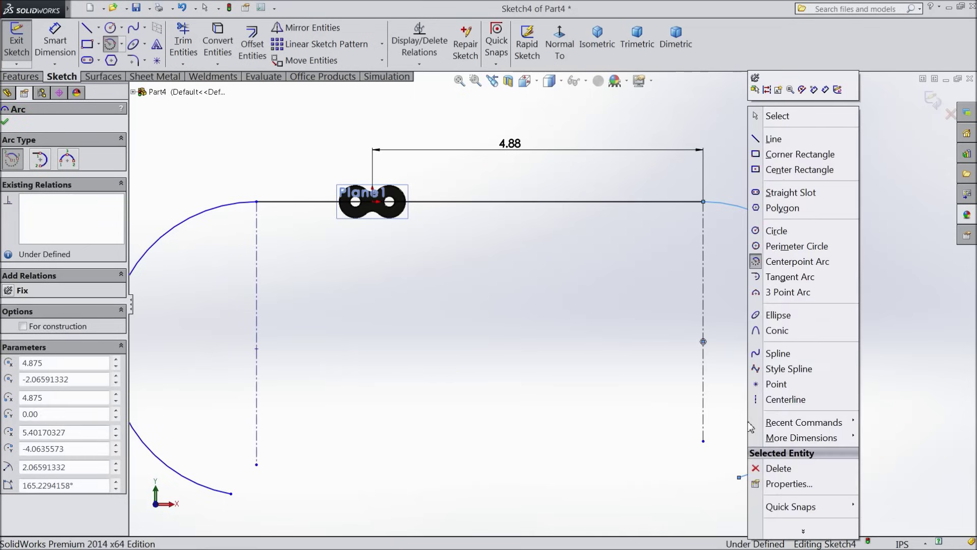
left_click(774, 118)
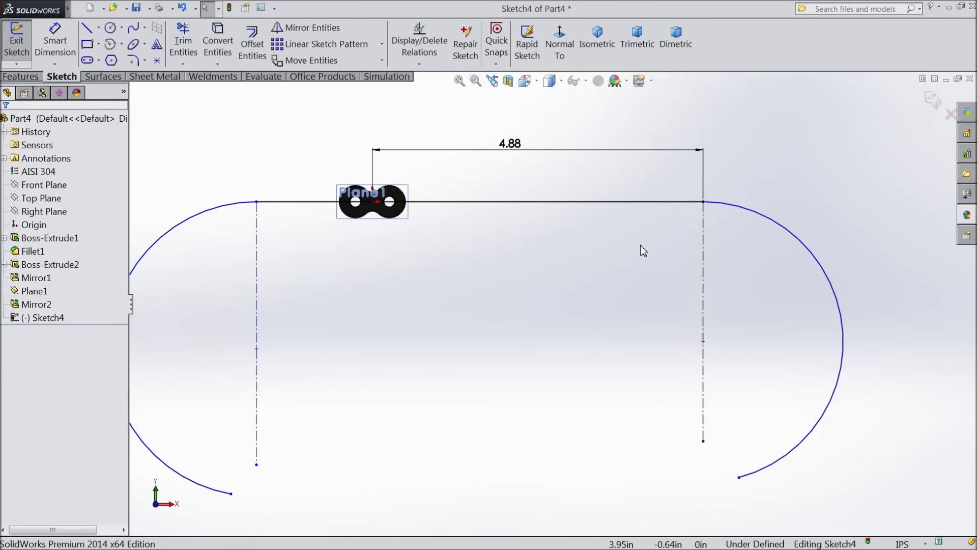
Step: Dimension the left arc's radius as 4.196/2 in
scroll(640, 249, "up", 2)
scroll(557, 377, "down", 1)
scroll(521, 400, "up", 1)
scroll(509, 382, "down", 1)
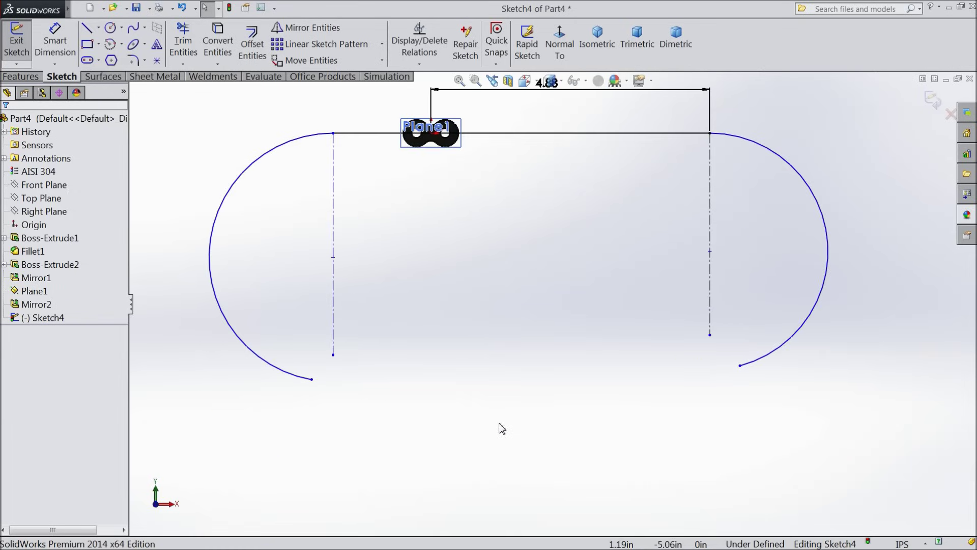
left_click(62, 55)
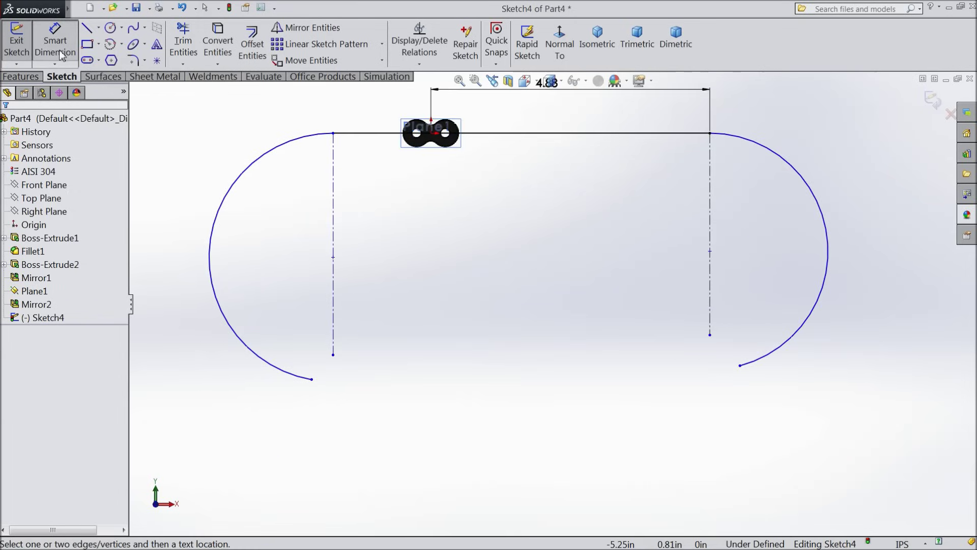
left_click(214, 224)
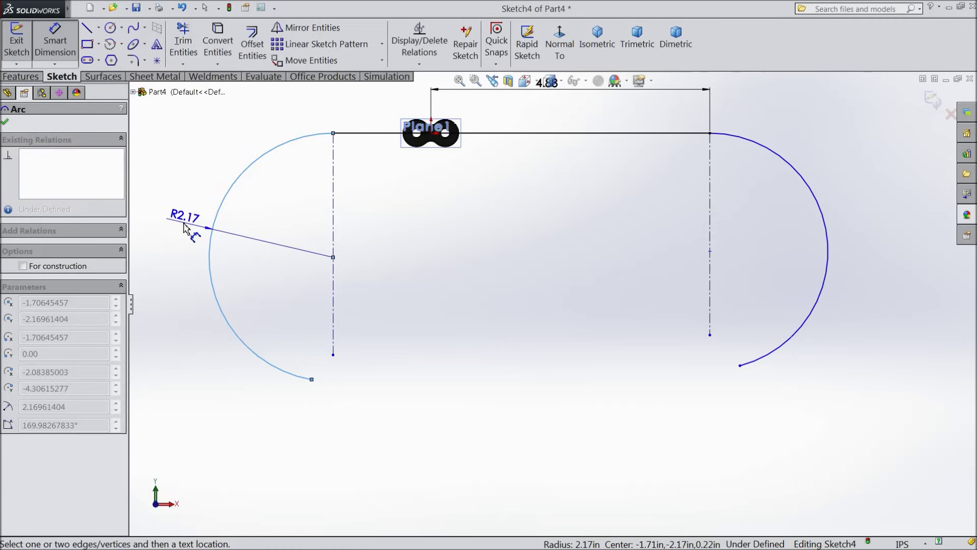
left_click(192, 226)
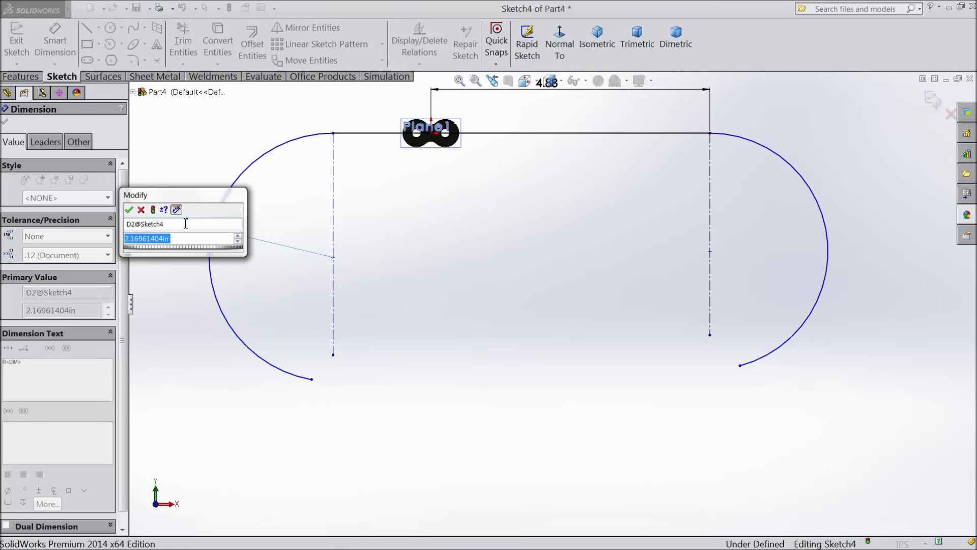
type("4.")
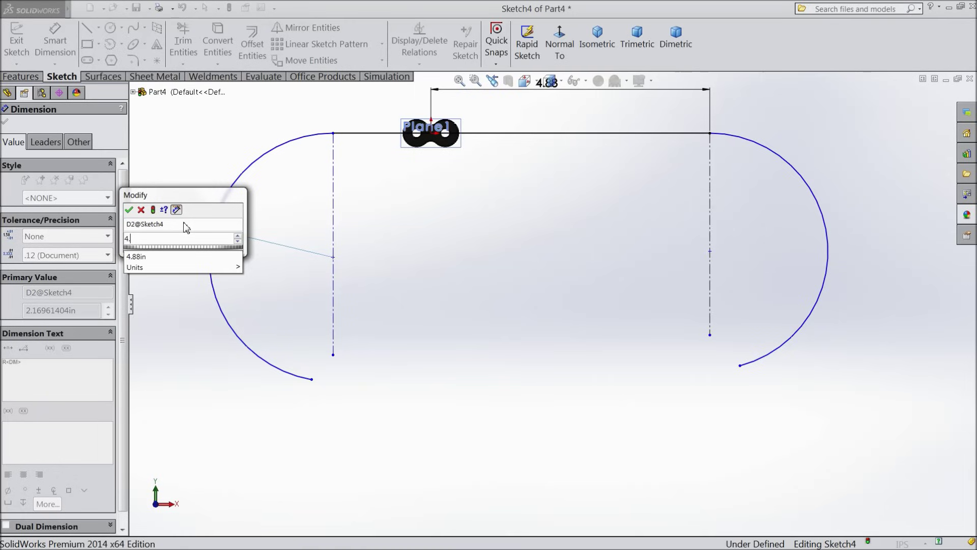
type("196/2")
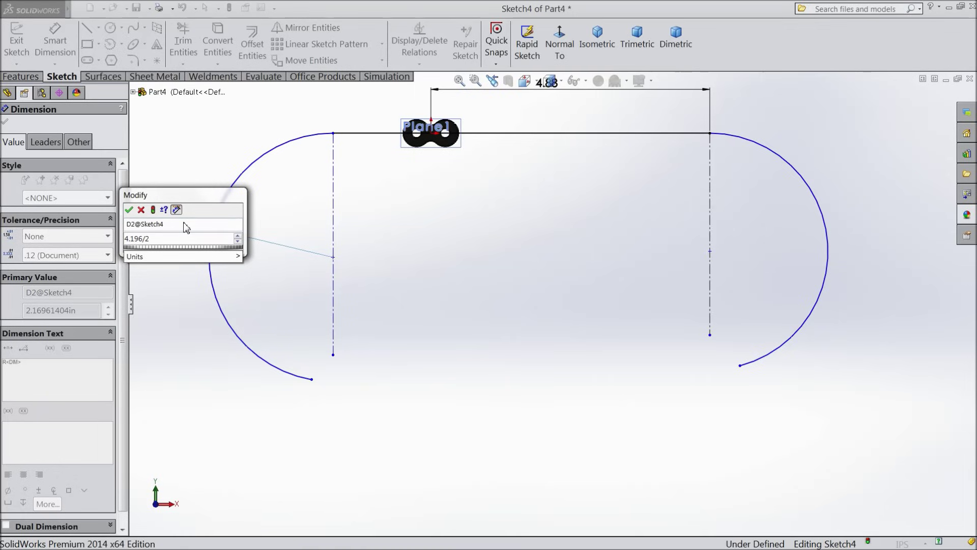
left_click(133, 210)
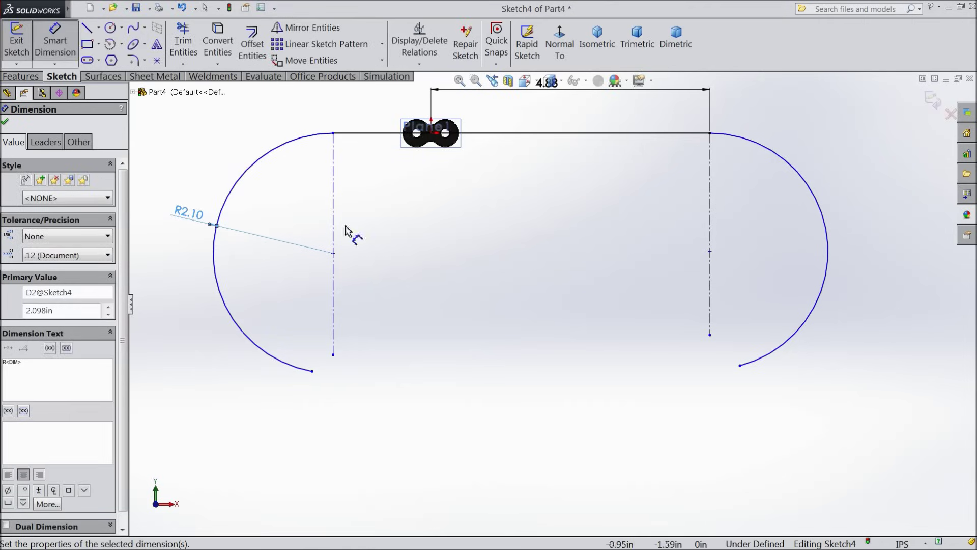
Step: Dimension the right arc's radius as 4.196/2 in and finish dimensioning
left_click(830, 240)
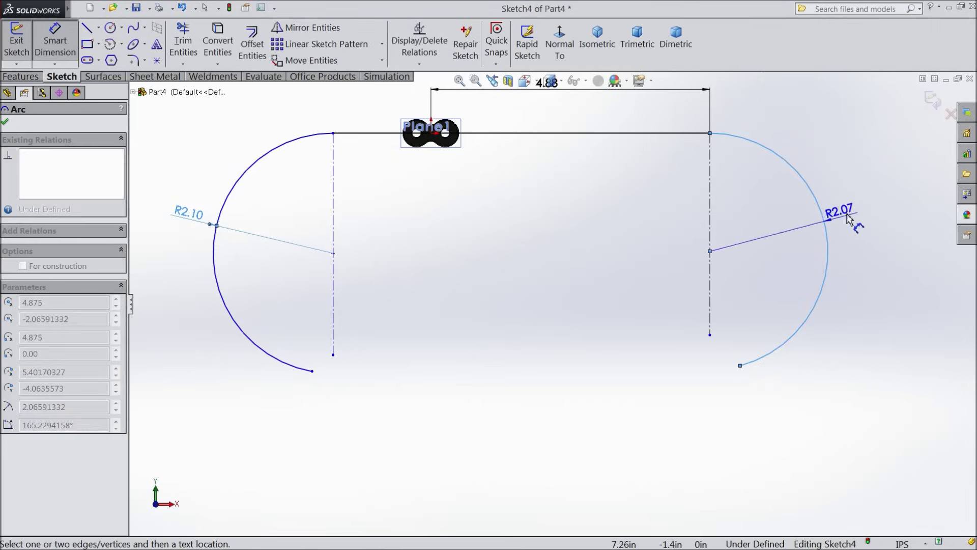
left_click(796, 203)
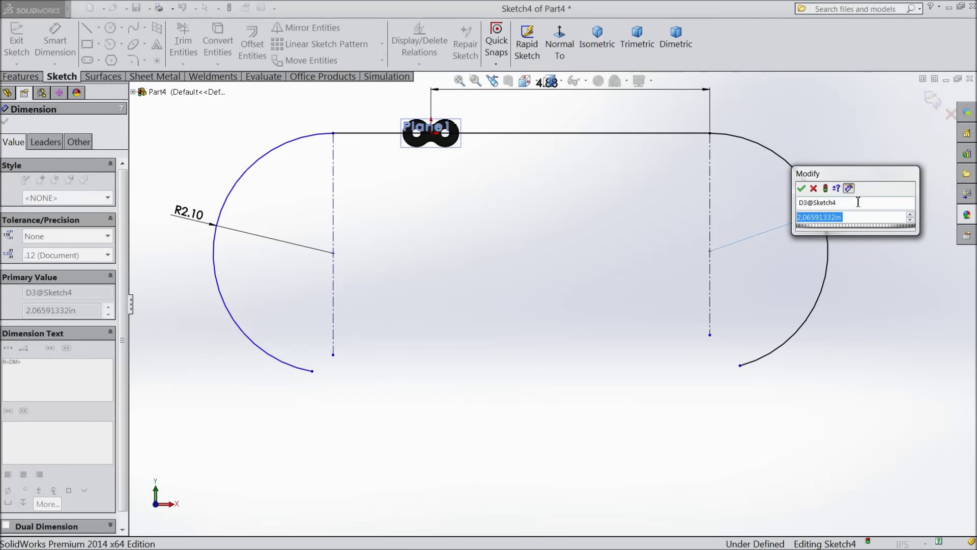
type("4.196/2")
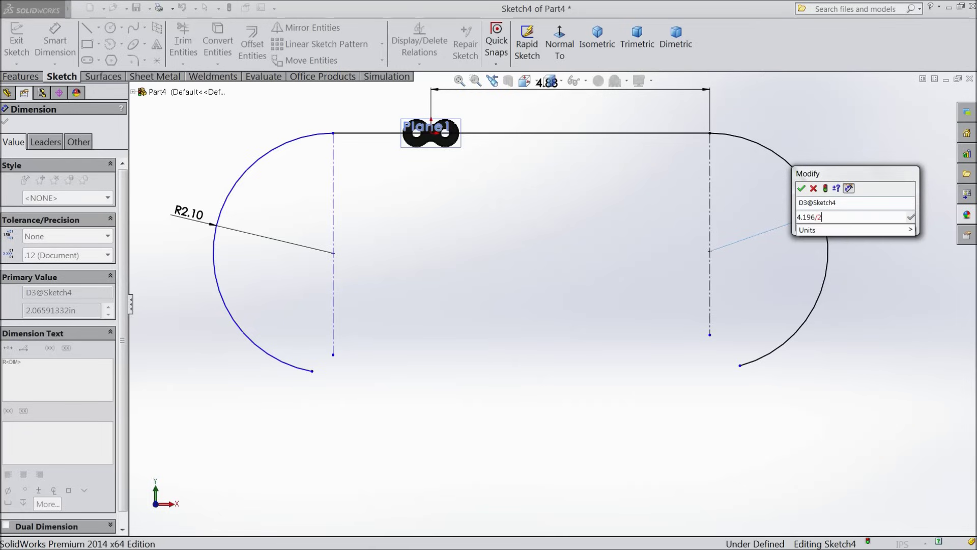
left_click(803, 190)
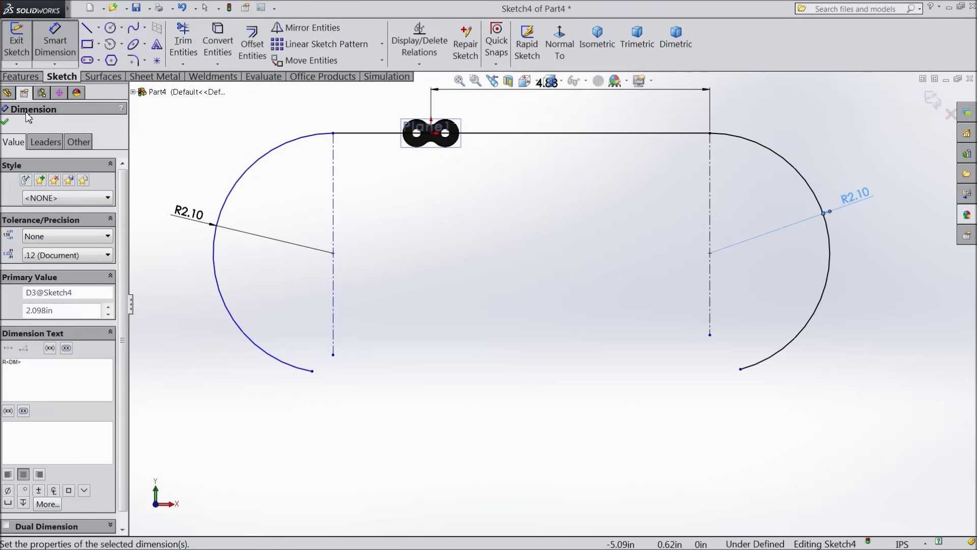
left_click(6, 123)
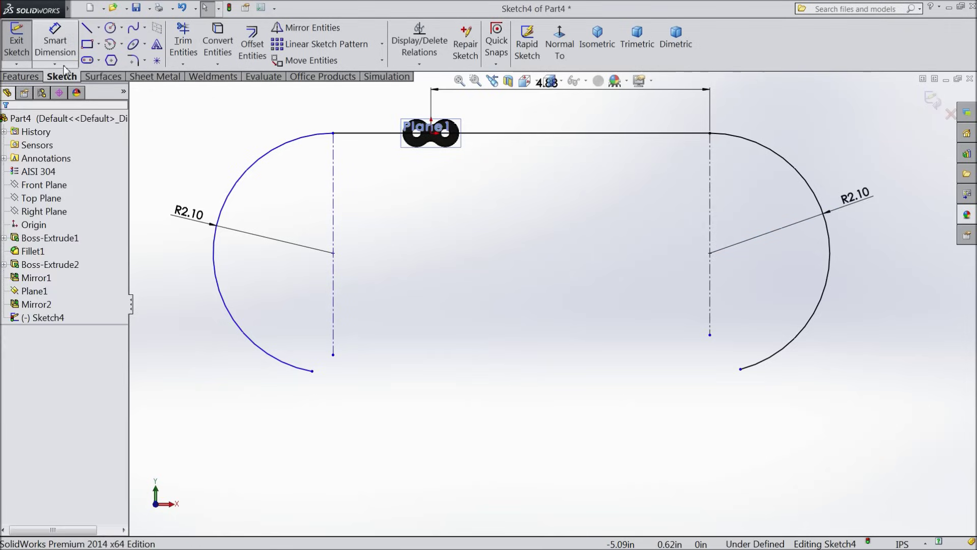
Step: Connect the lower ends of the two side arcs with a downward-bulging 3 Point Arc of about 15.1 in radius
left_click(122, 45)
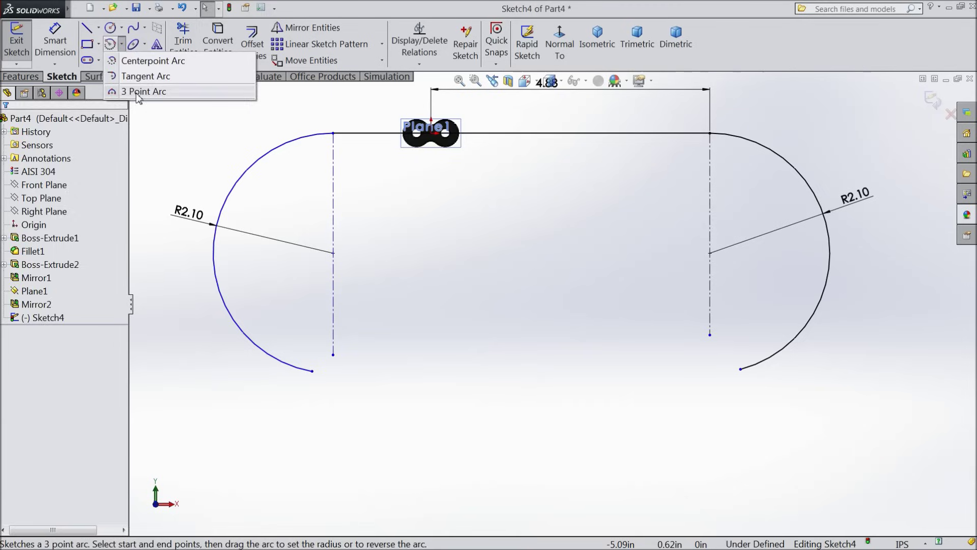
left_click(138, 92)
left_click(312, 371)
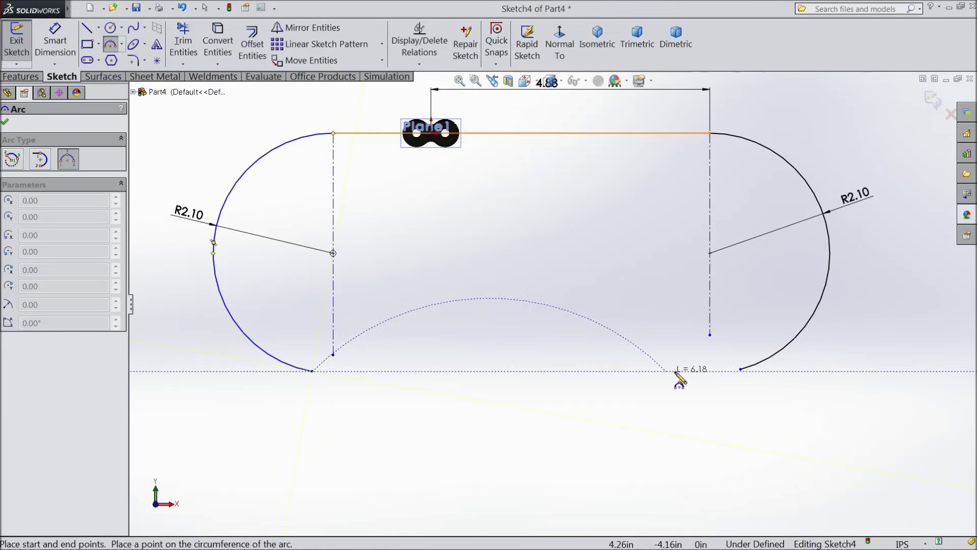
left_click(741, 368)
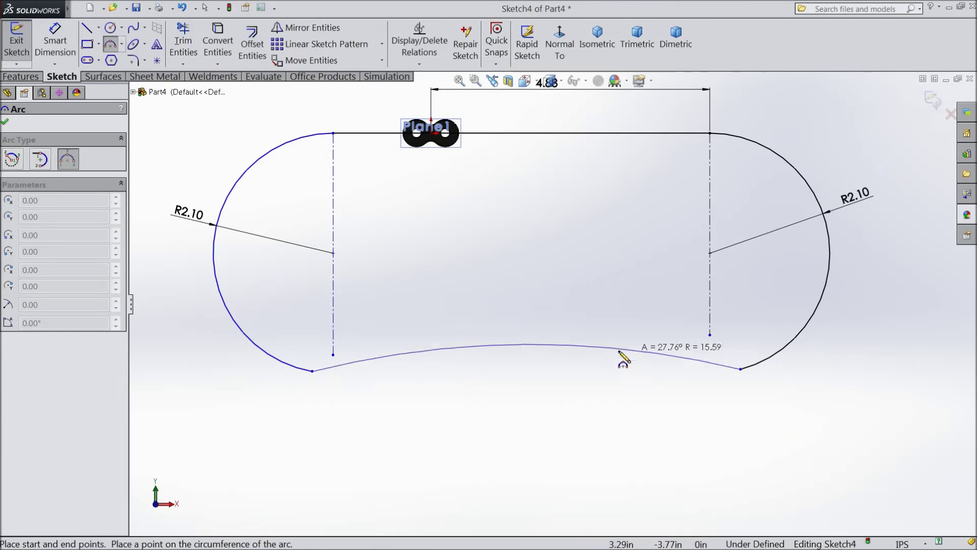
left_click(621, 393)
right_click(534, 331)
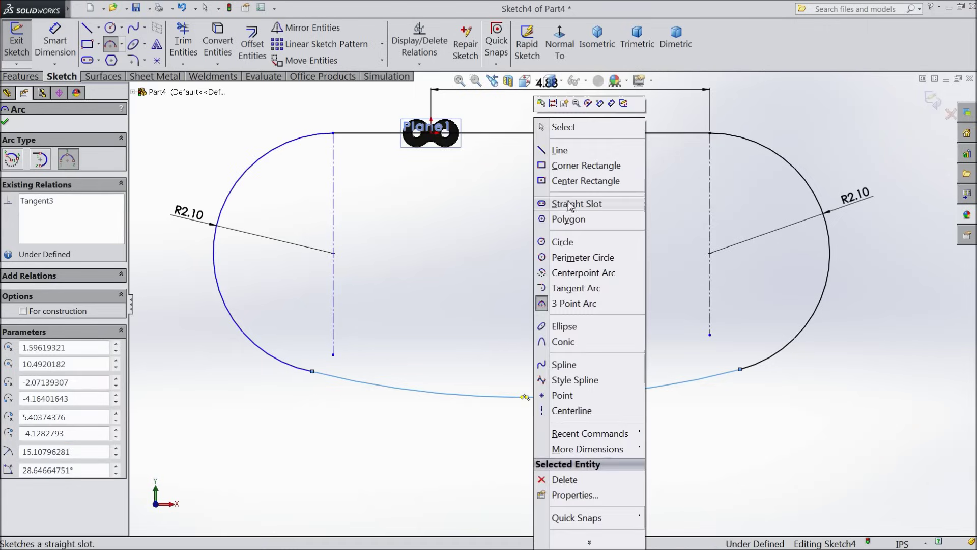
left_click(565, 130)
Step: Make the bottom arc tangent to both the left and the right side arcs
left_click_drag(334, 363, 306, 390)
scroll(306, 390, "down", 1)
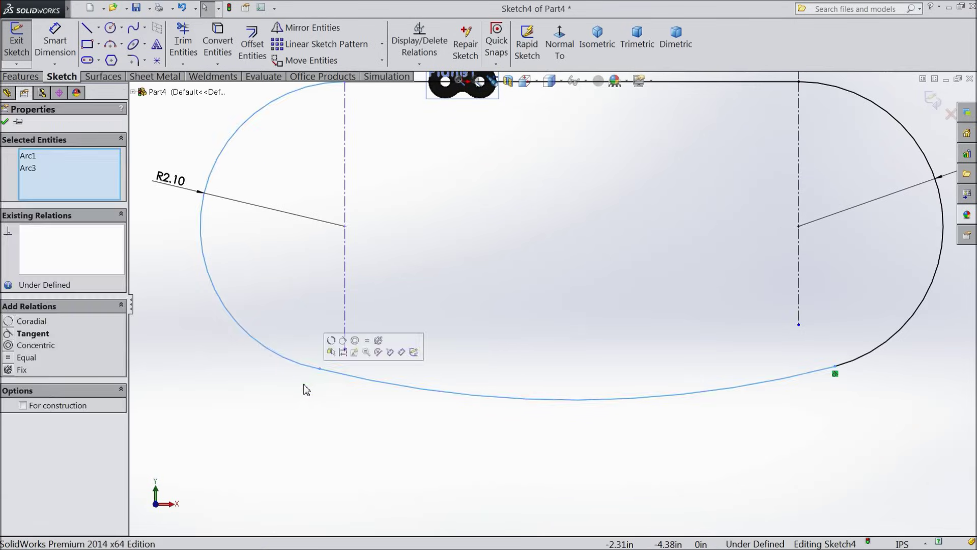
left_click(343, 340)
left_click_drag(849, 358, 816, 388)
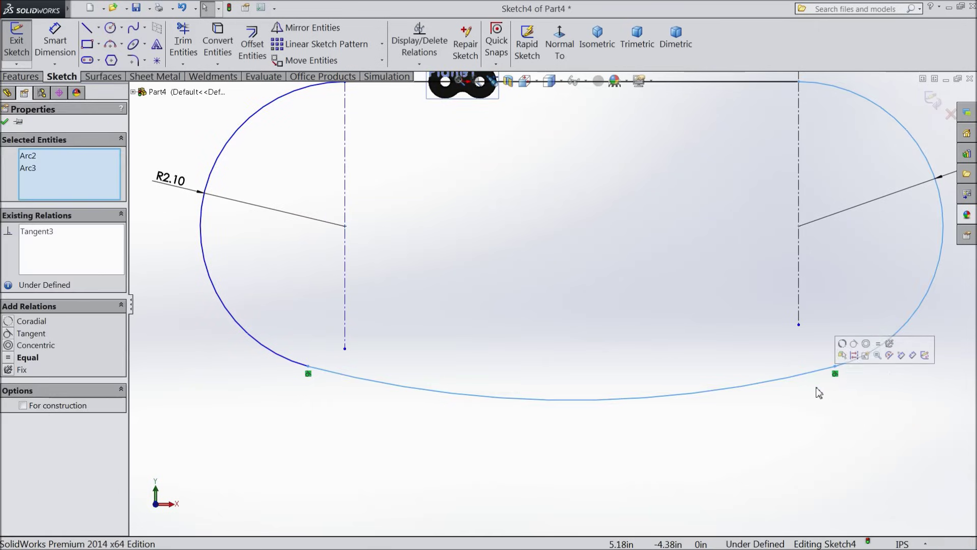
left_click(854, 343)
Step: Add a tangent relation between the left arc and the horizontal line at their shared endpoint
scroll(687, 324, "up", 3)
scroll(451, 185, "down", 5)
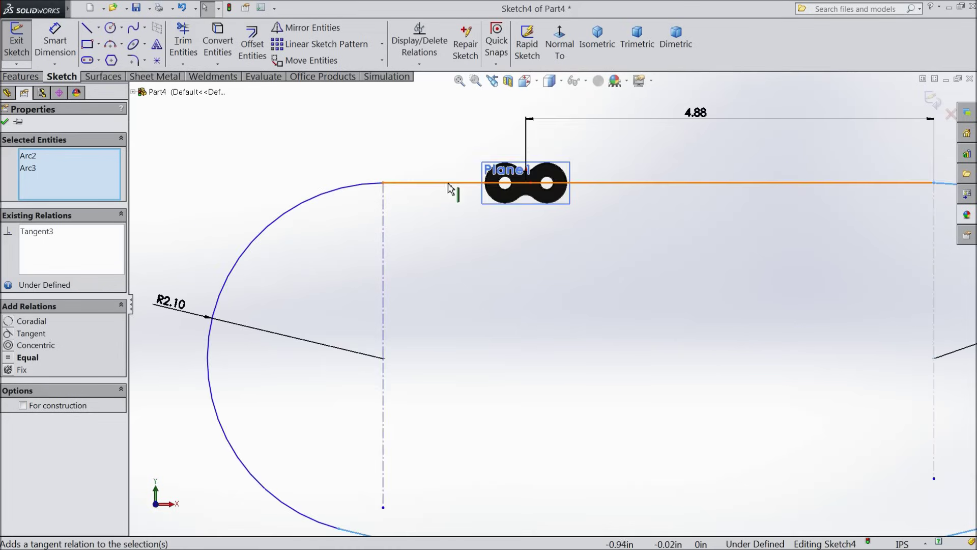
key("Escape")
left_click_drag(392, 199, 360, 230)
left_click(349, 181)
left_click(390, 209)
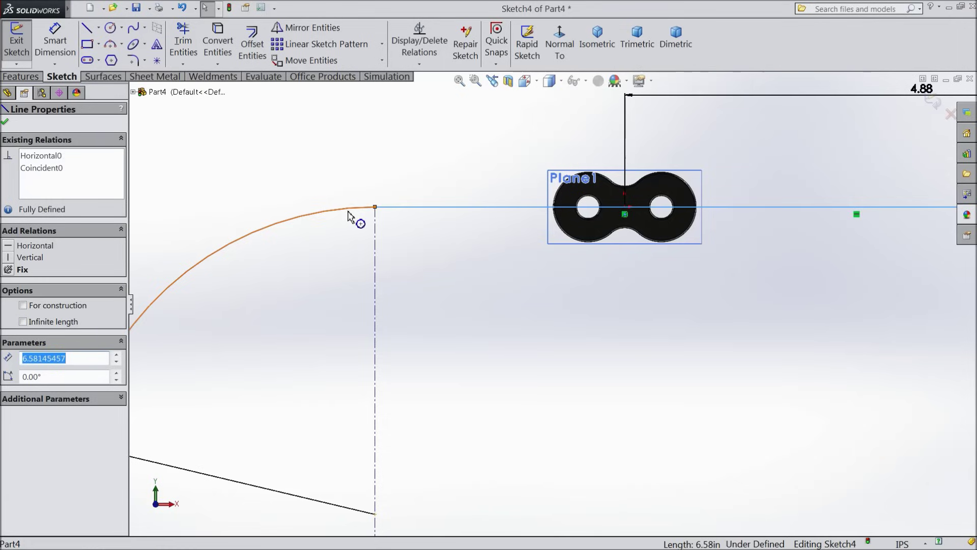
left_click(355, 209, "ctrl")
left_click(374, 166)
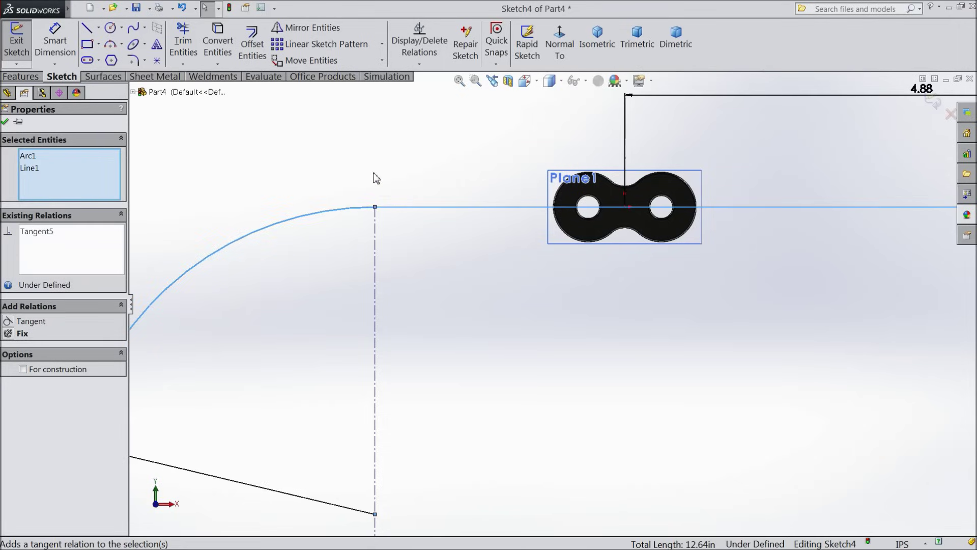
Step: Add a tangent relation between the right arc and the horizontal line at their shared endpoint
scroll(343, 219, "up", 3)
scroll(865, 290, "down", 5)
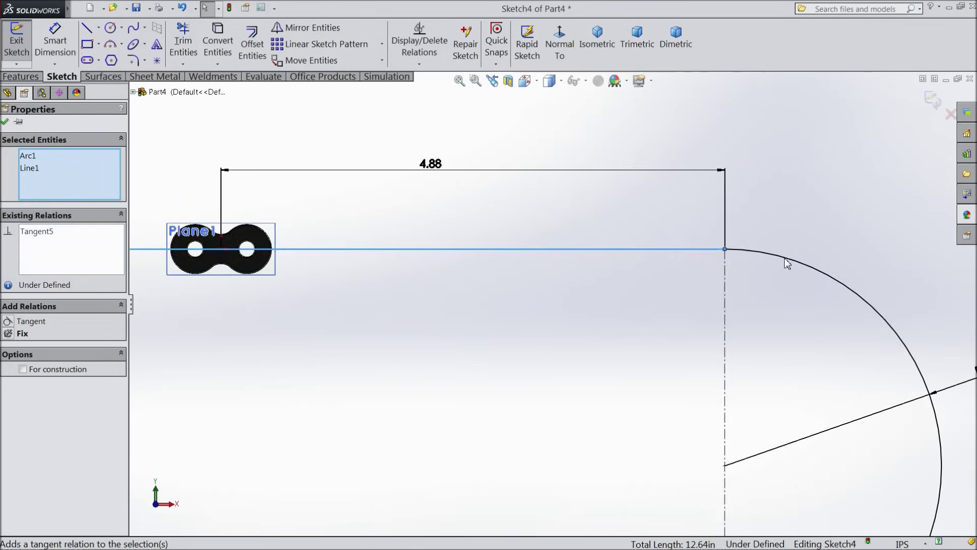
left_click(678, 286)
left_click(635, 256)
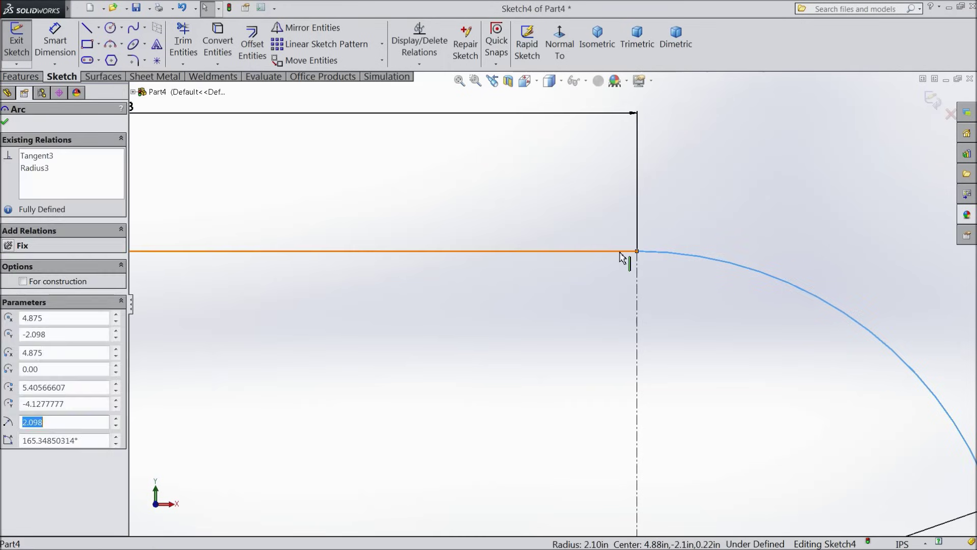
left_click(626, 251, "ctrl")
scroll(602, 271, "up", 5)
key("ctrl+Right")
key("ctrl+Up")
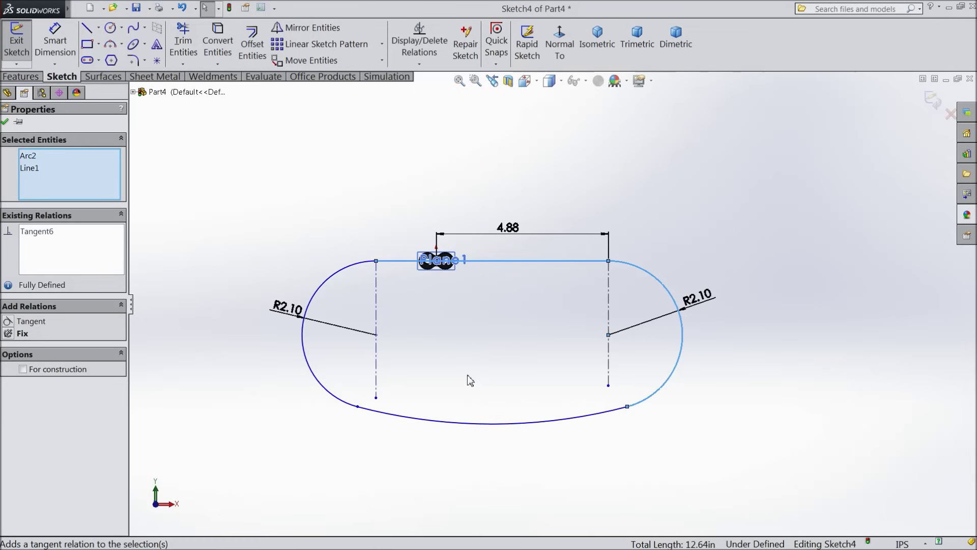
Step: Dimension the distance between the two vertical centerlines as 8.874382 in and finish dimensioning
left_click(55, 41)
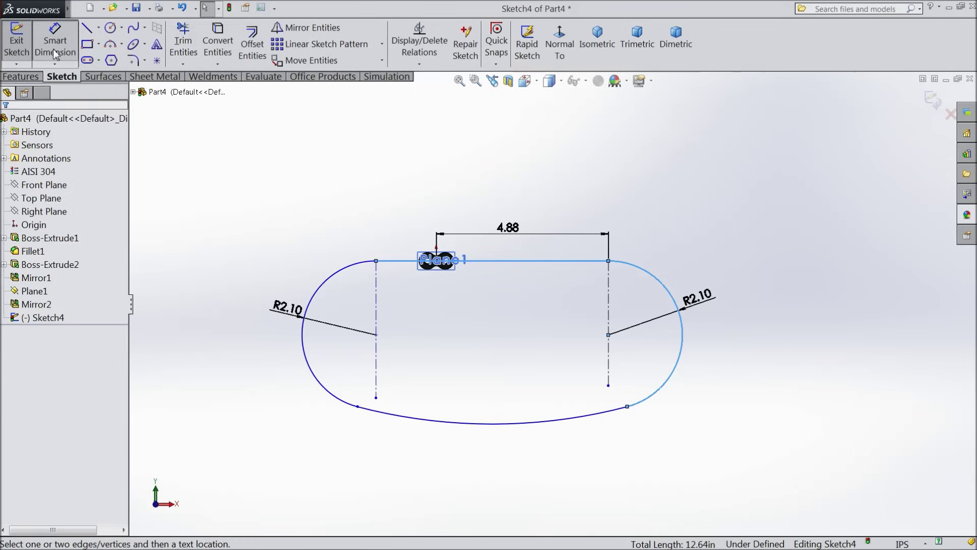
scroll(430, 395, "down", 2)
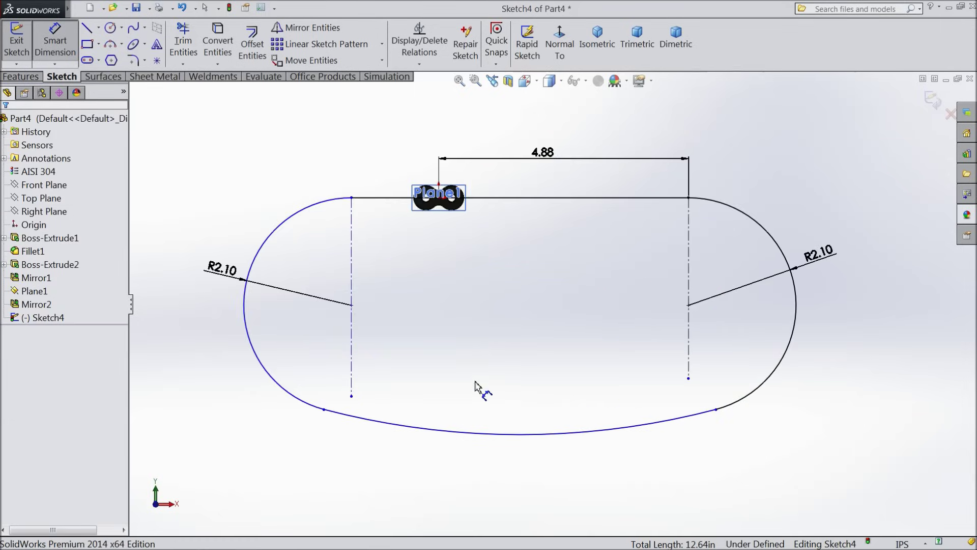
left_click(689, 370)
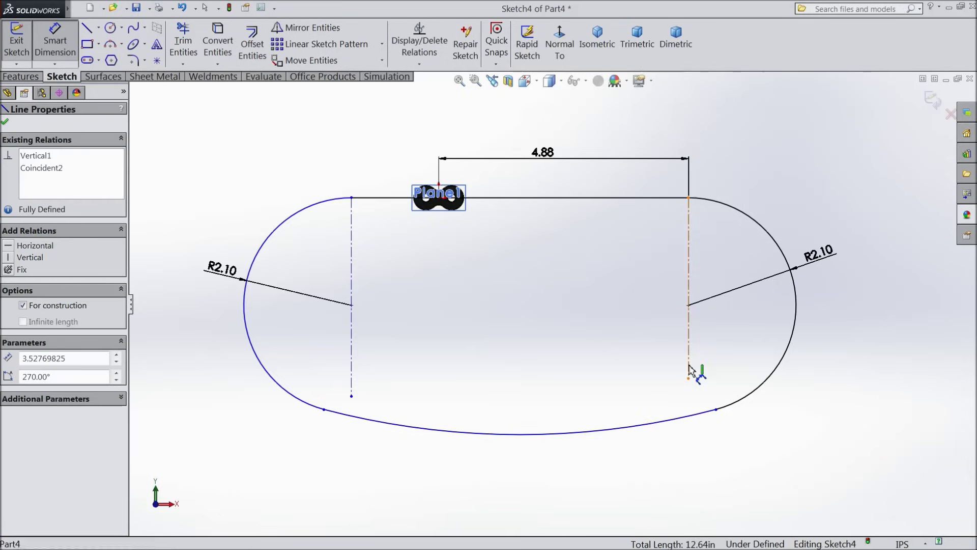
left_click(352, 363)
left_click(507, 481)
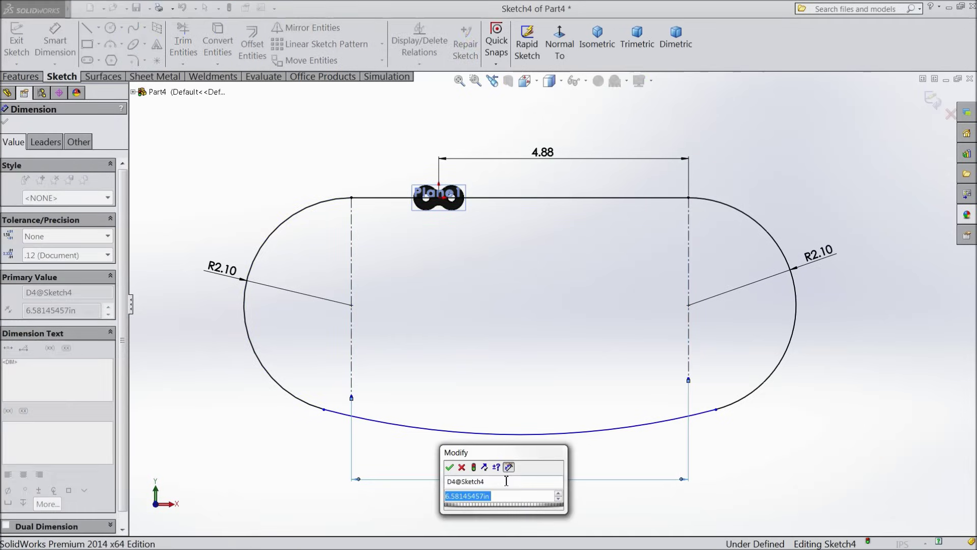
type("8.874382")
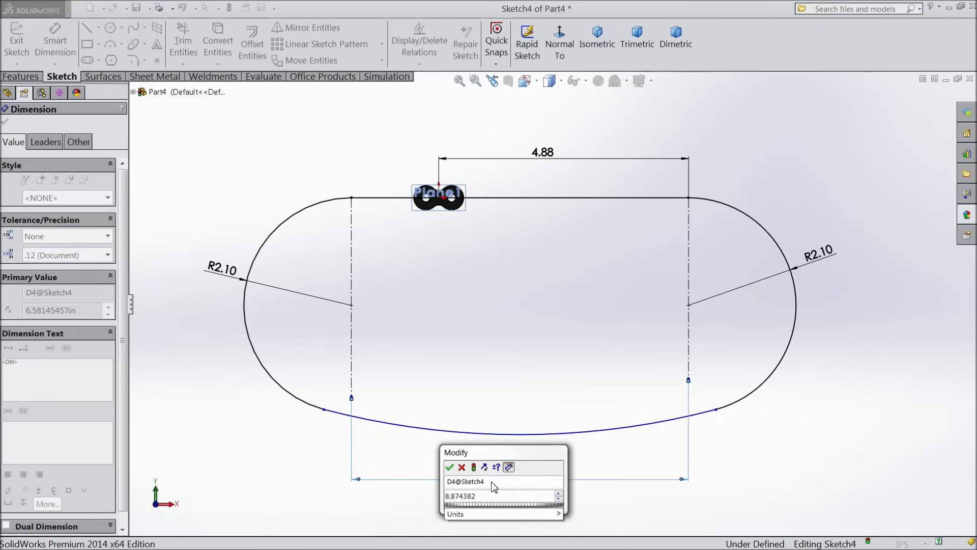
left_click(449, 466)
scroll(480, 454, "up", 3)
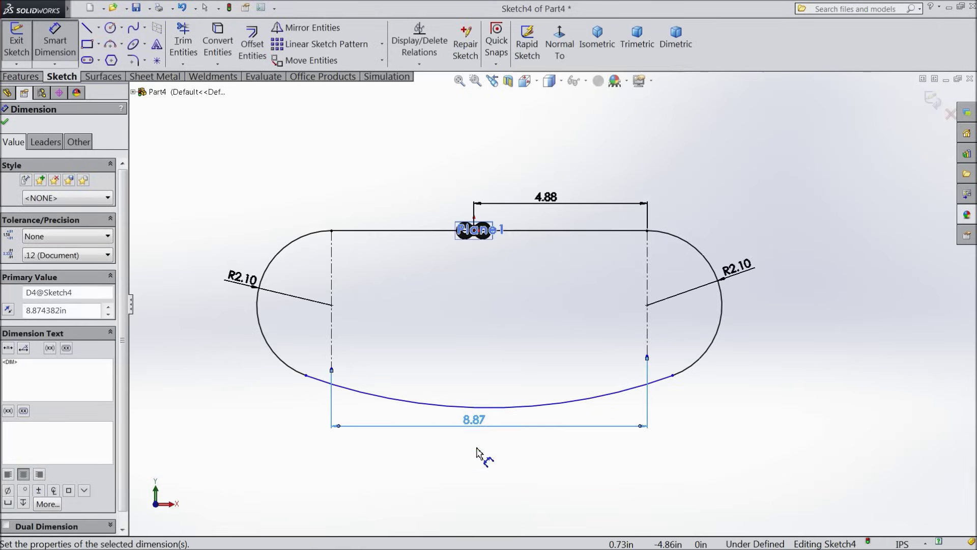
scroll(415, 420, "down", 2)
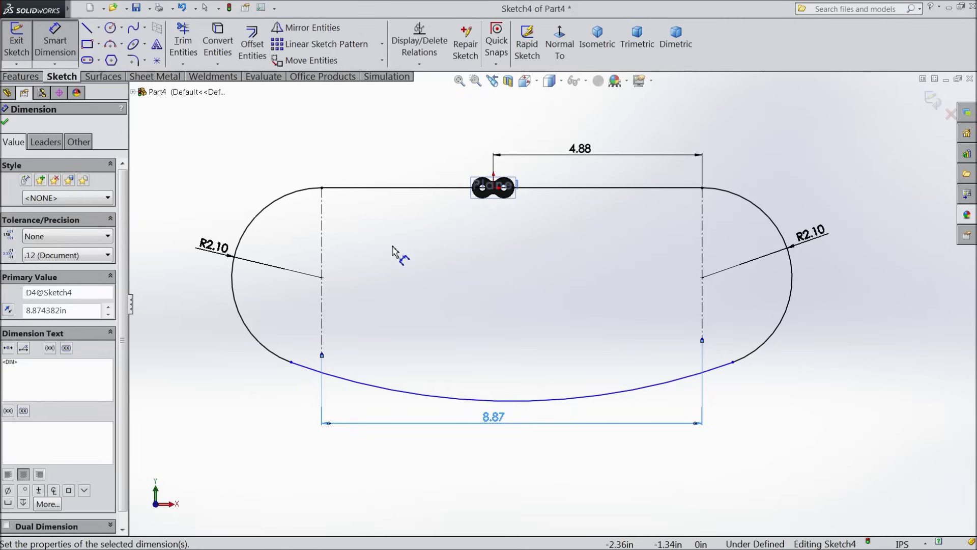
left_click(6, 123)
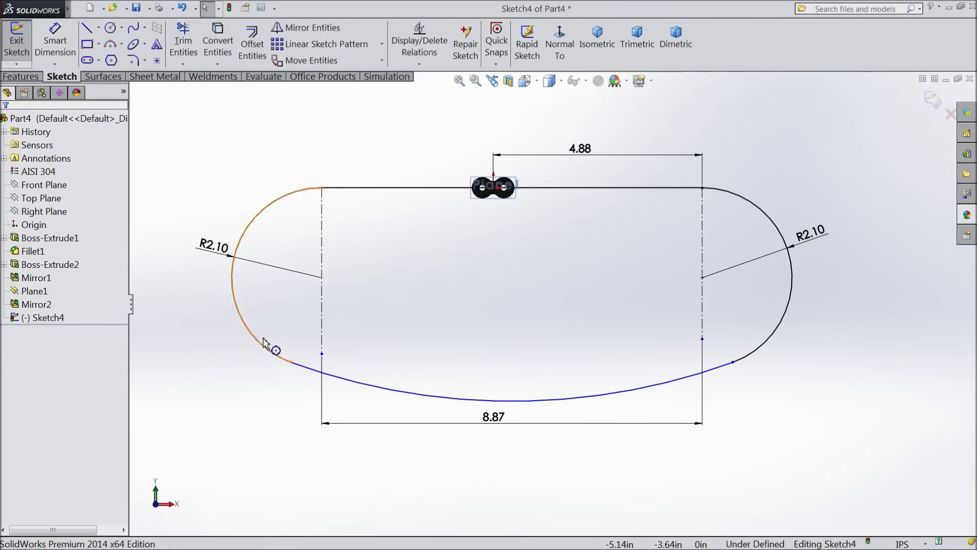
Step: Move the lower endpoint of the left arc inward along the arc to about X -4.32, Y -4.17 in, flattening the bottom arc
left_click(293, 363)
left_click_drag(302, 366, 309, 366)
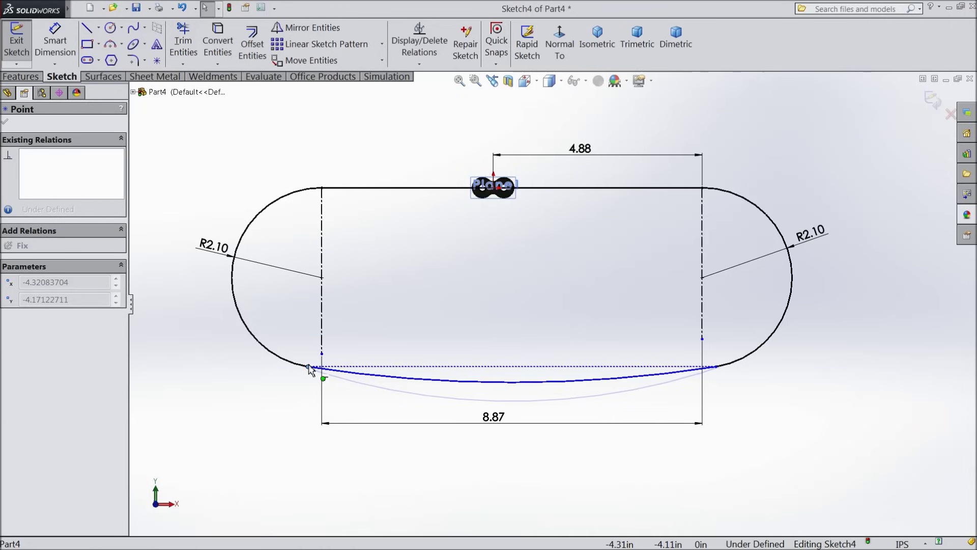
left_click_drag(309, 368, 308, 367)
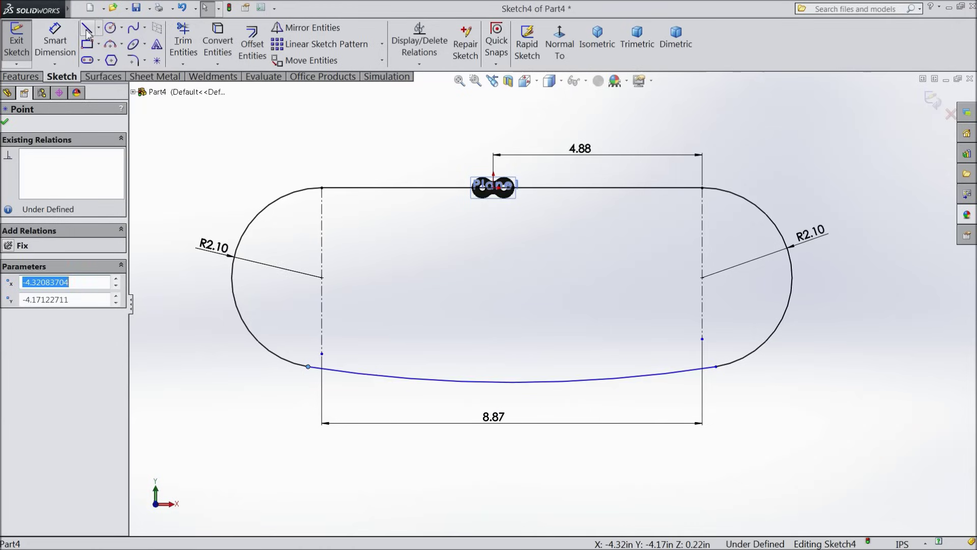
Step: Dimension the horizontal offset between the left centerline's lower end and the left arc's lower endpoint as 0.3 in, and exit the sketch
left_click(55, 40)
scroll(326, 386, "down", 4)
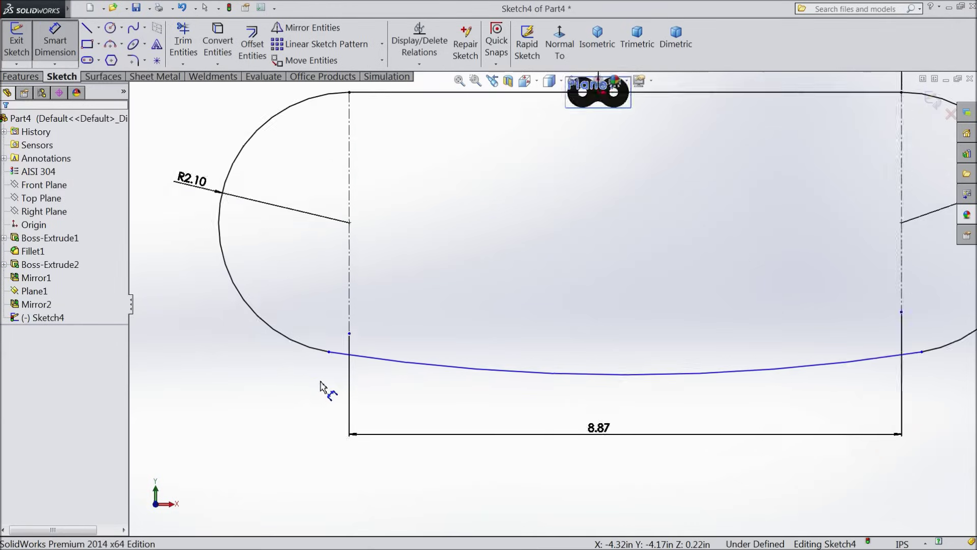
left_click(366, 321)
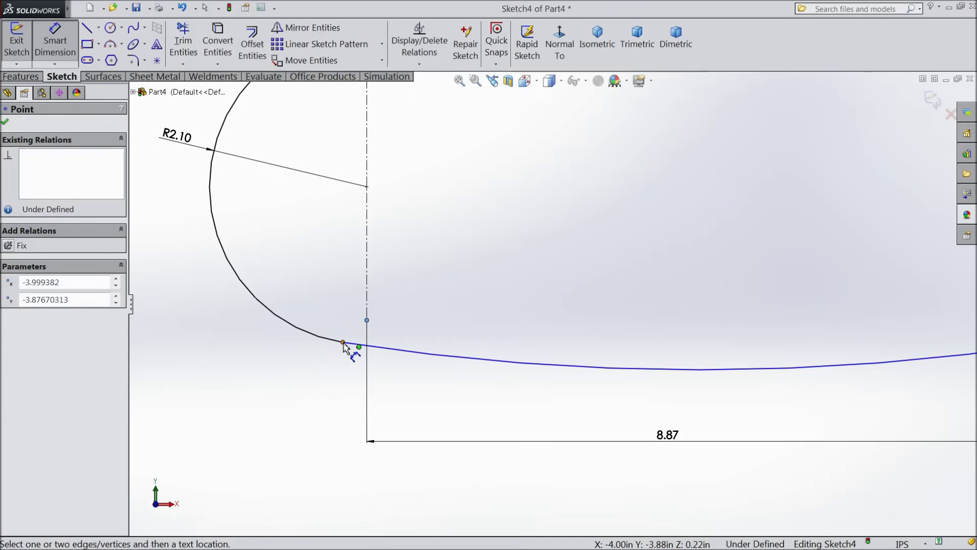
left_click(343, 342)
left_click(366, 400)
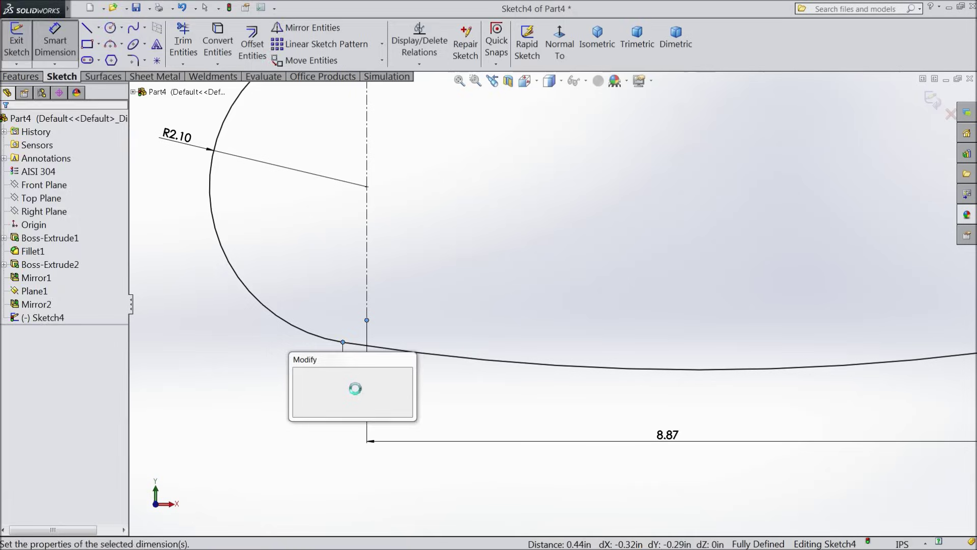
type("0")
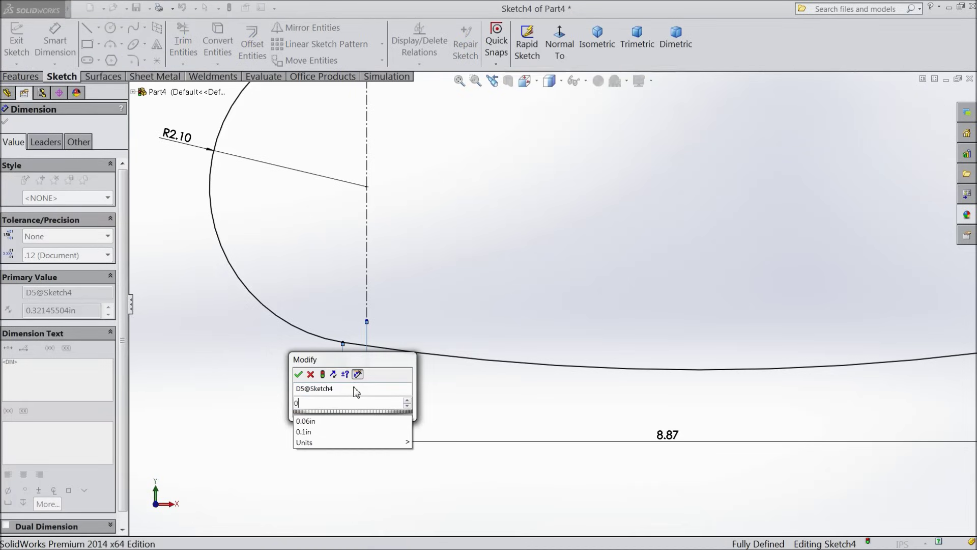
type(".3")
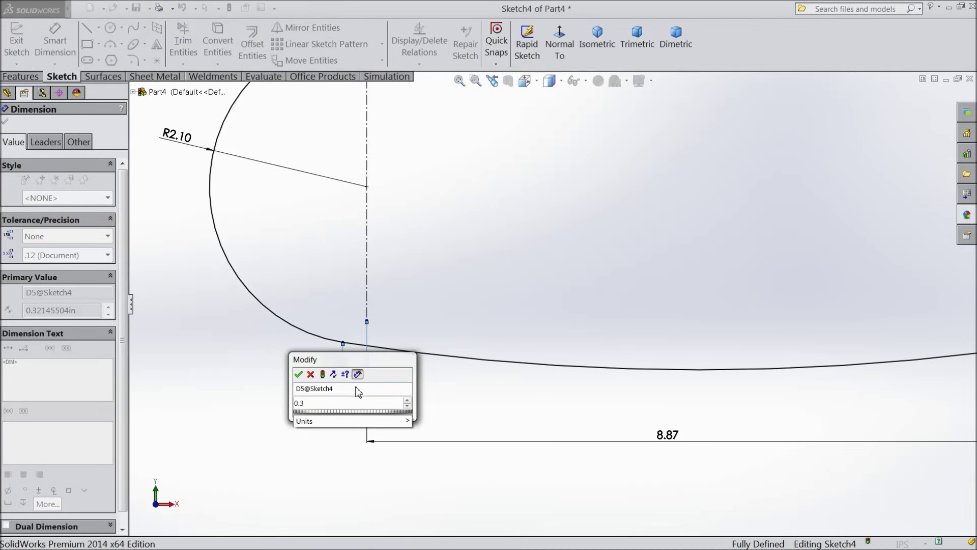
left_click(299, 374)
key("f")
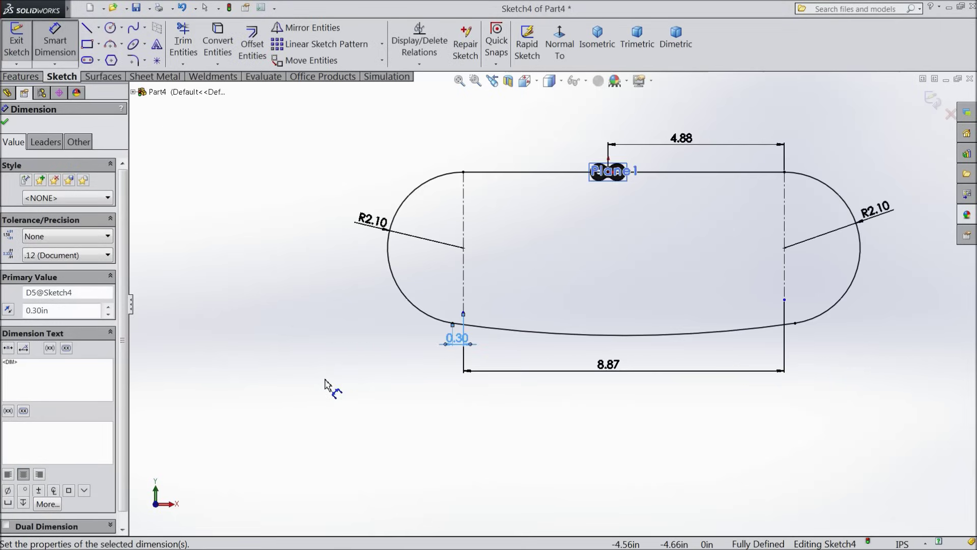
scroll(654, 328, "down", 2)
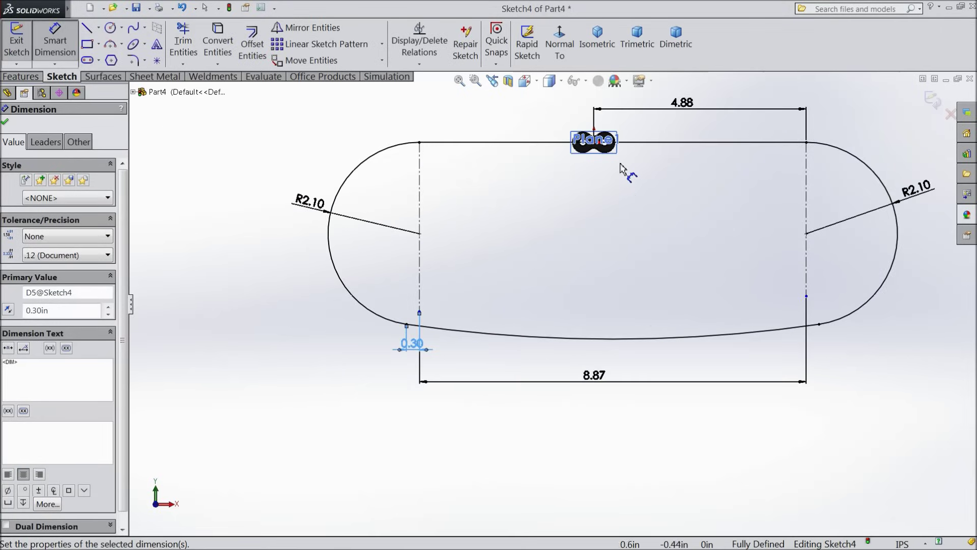
scroll(632, 148, "down", 1)
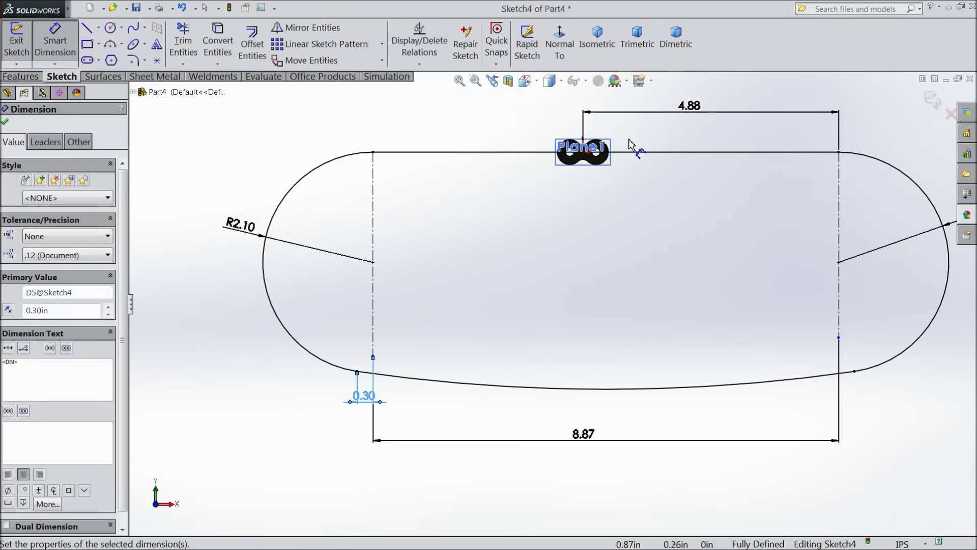
left_click(5, 123)
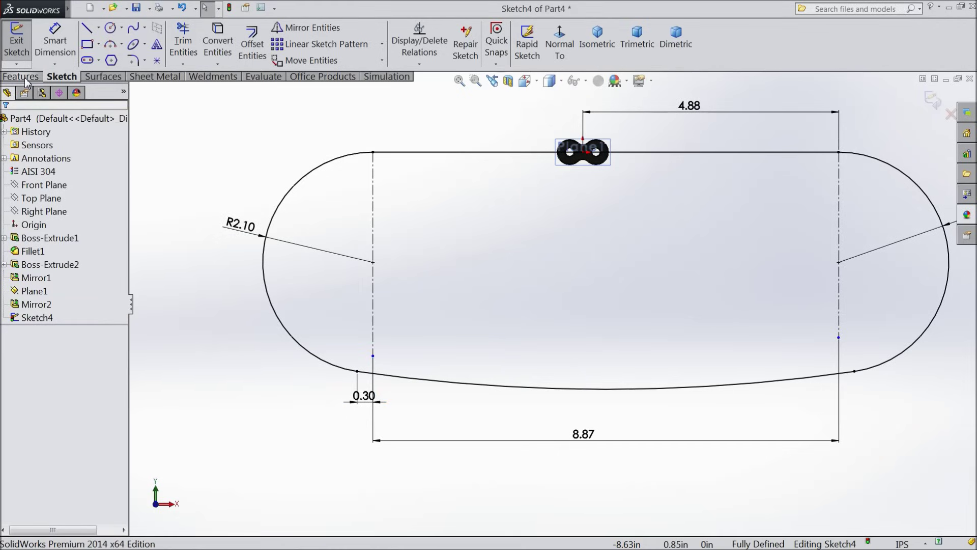
mouse_move(268, 142)
middle_mouse_down()
mouse_move(428, 196)
mouse_move(519, 197)
mouse_move(506, 203)
mouse_move(674, 231)
mouse_move(638, 227)
middle_mouse_up()
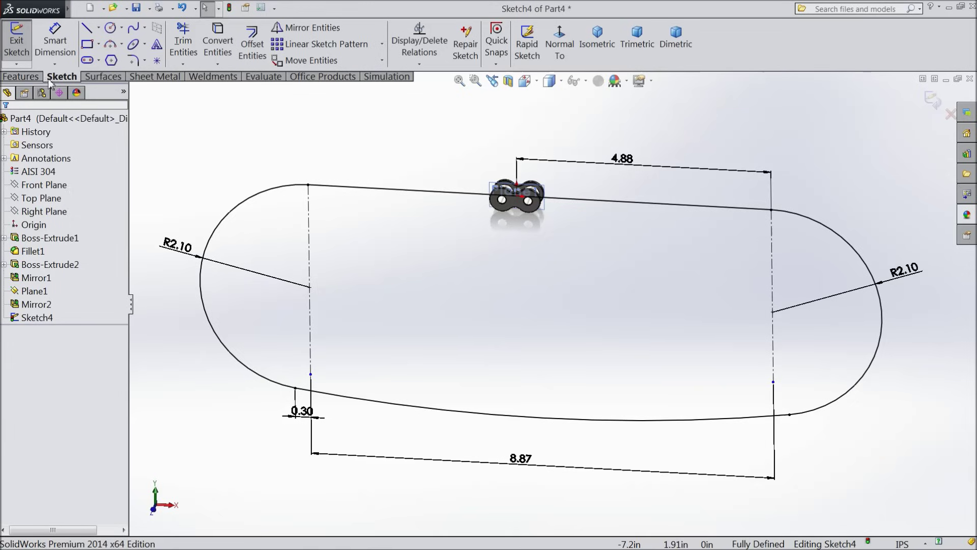
left_click(933, 100)
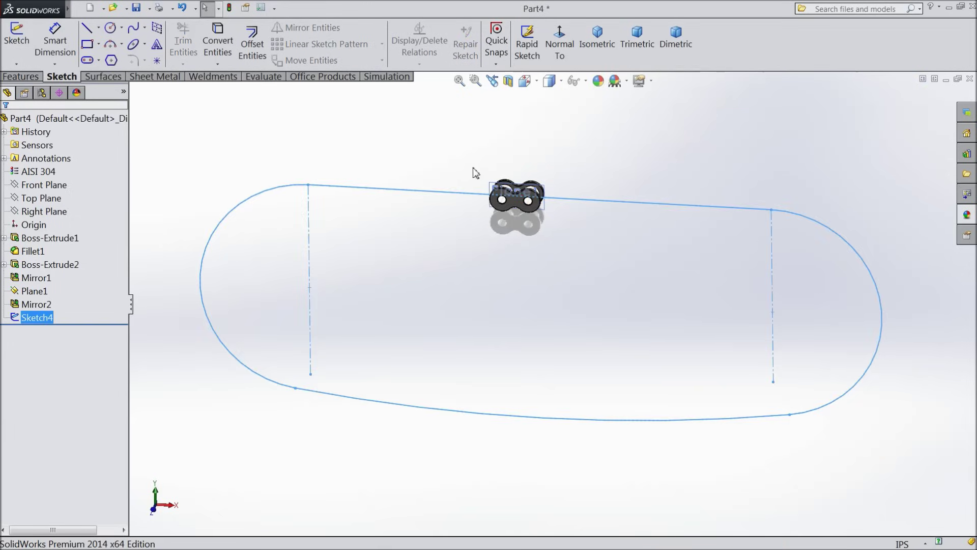
Step: Create a Curve Driven Pattern of the link body along the chain path sketch with 31 instances spaced 1 in apart
left_click(21, 76)
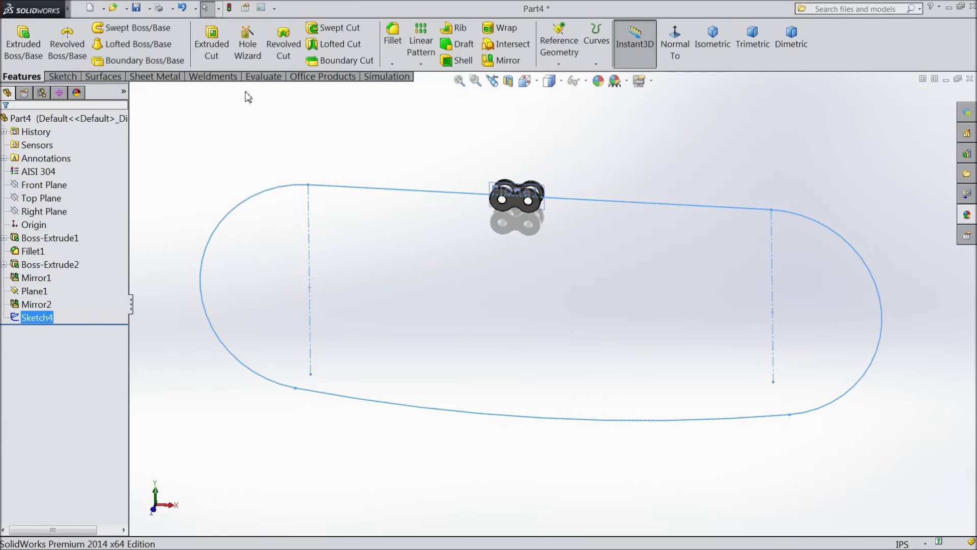
left_click(420, 65)
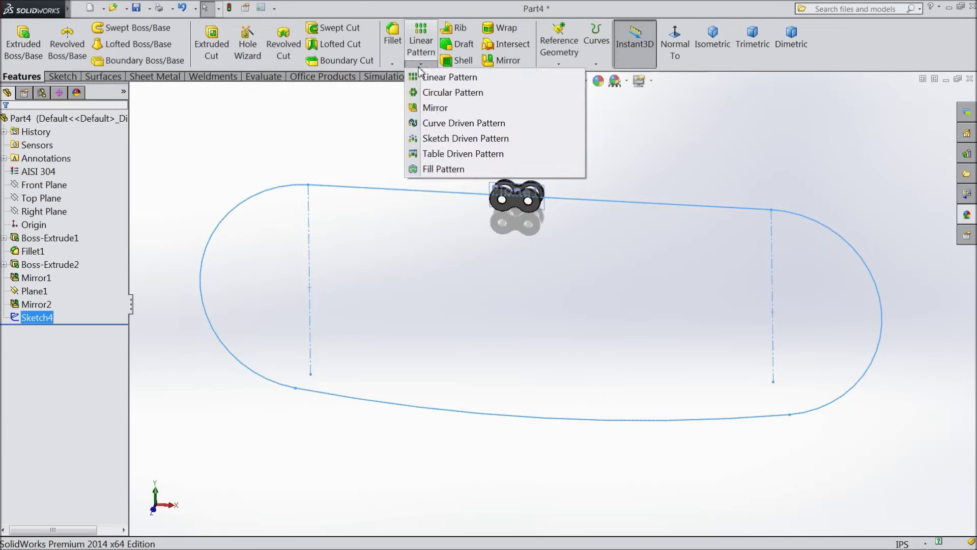
left_click(440, 127)
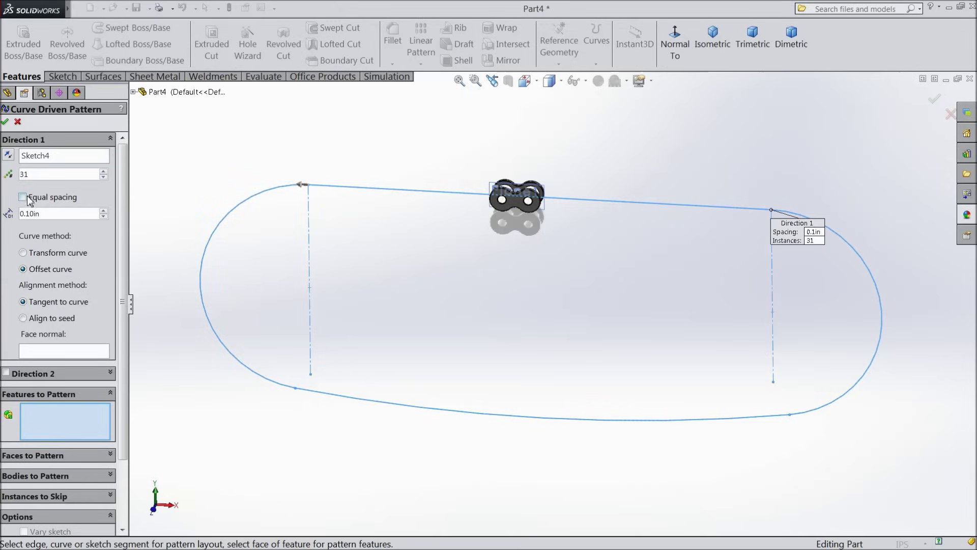
left_click_drag(46, 214, 16, 214)
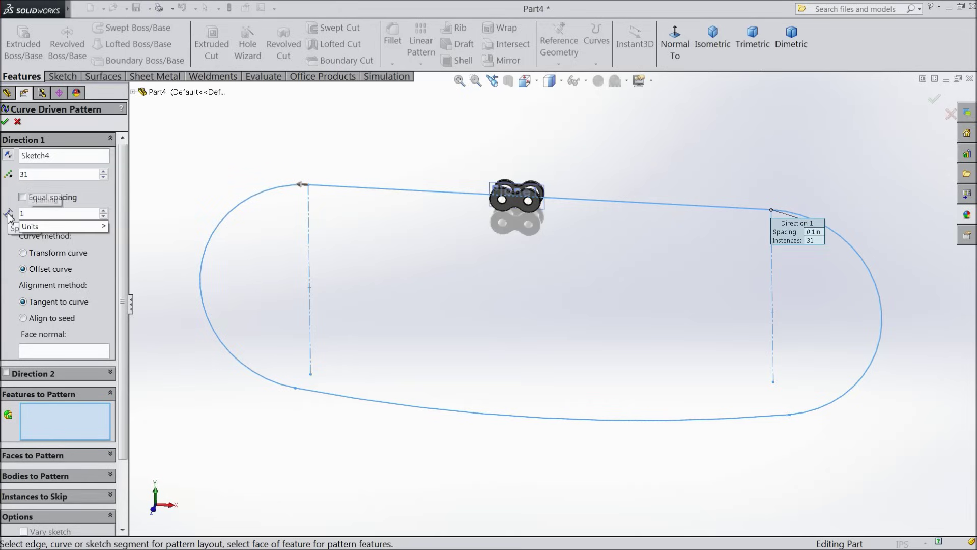
type("1")
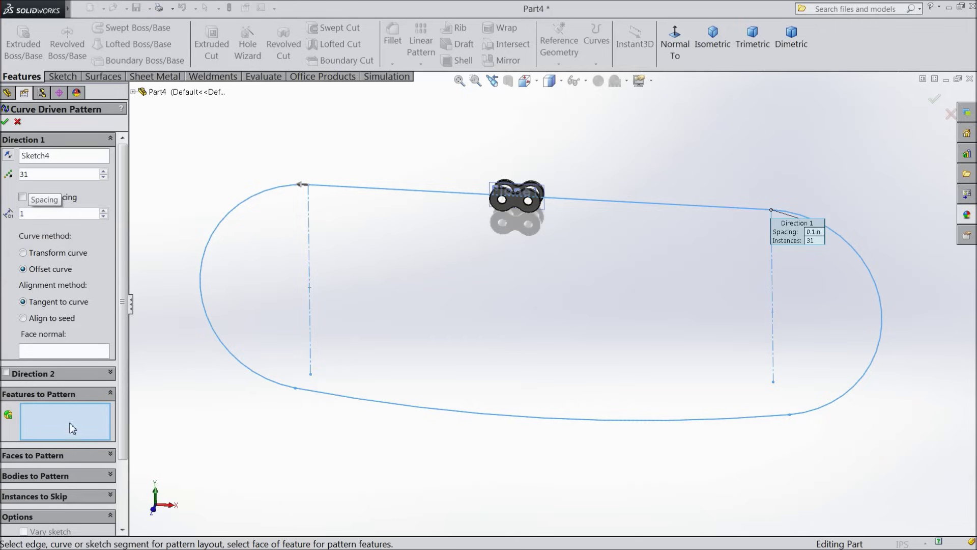
left_click(80, 476)
left_click(519, 202)
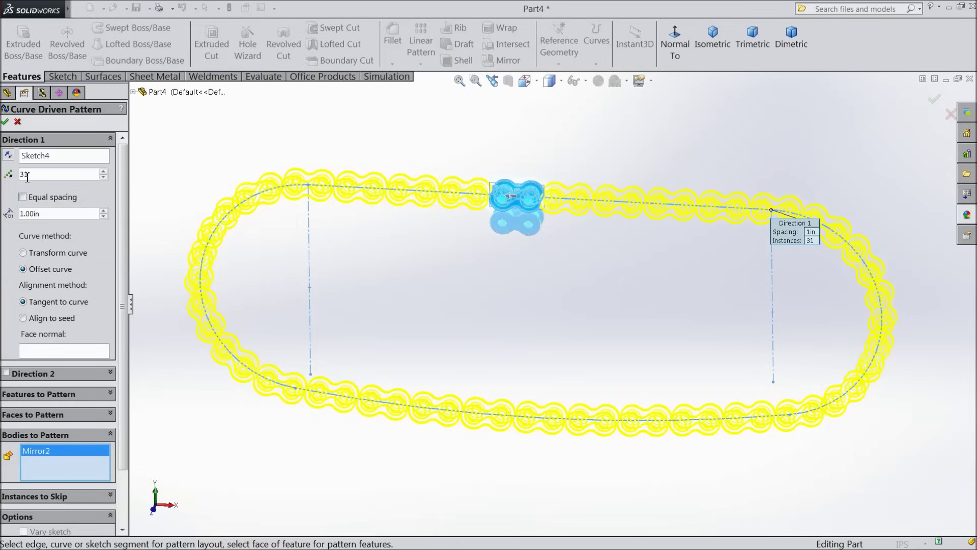
left_click(6, 123)
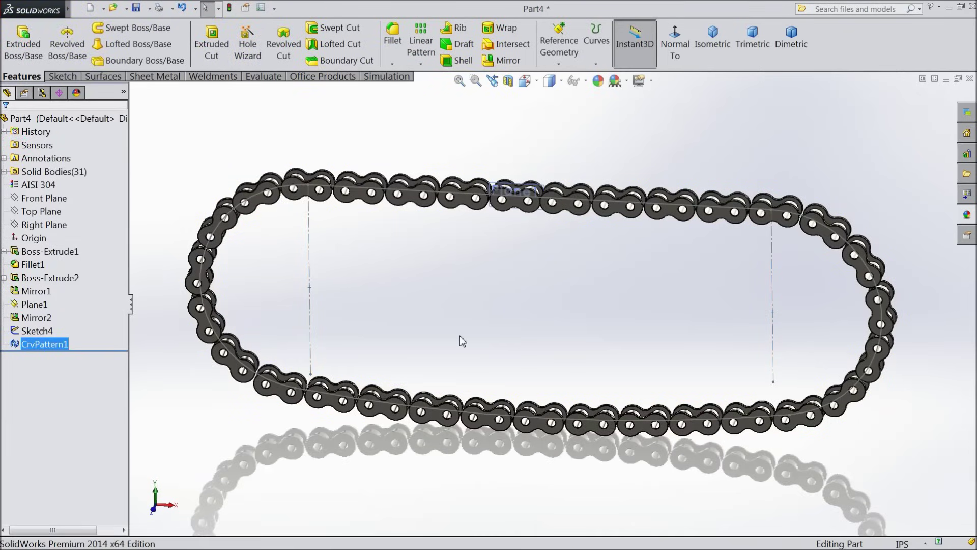
Step: Hide the chain path sketch so only the patterned links are displayed
left_click(461, 326)
middle_click_drag(514, 291, 510, 317)
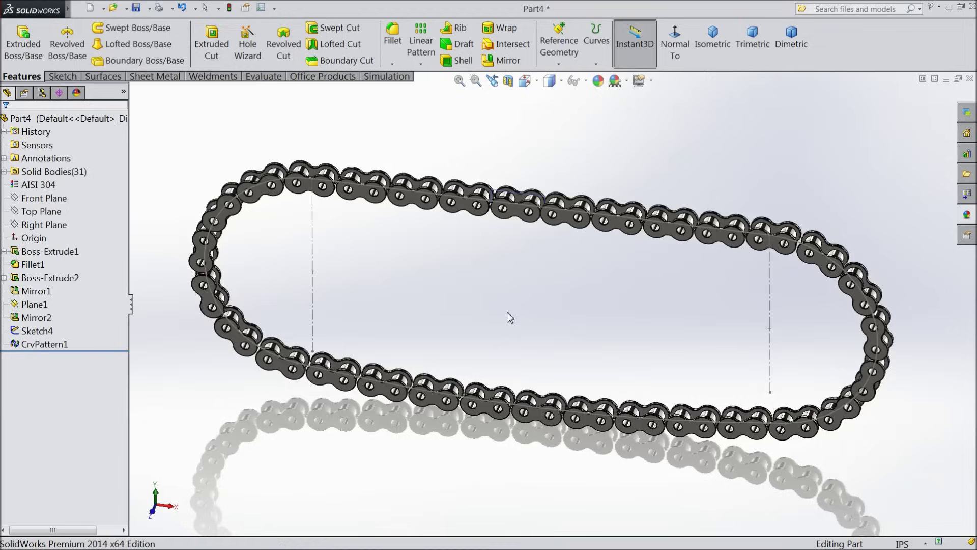
scroll(512, 197, "down", 10)
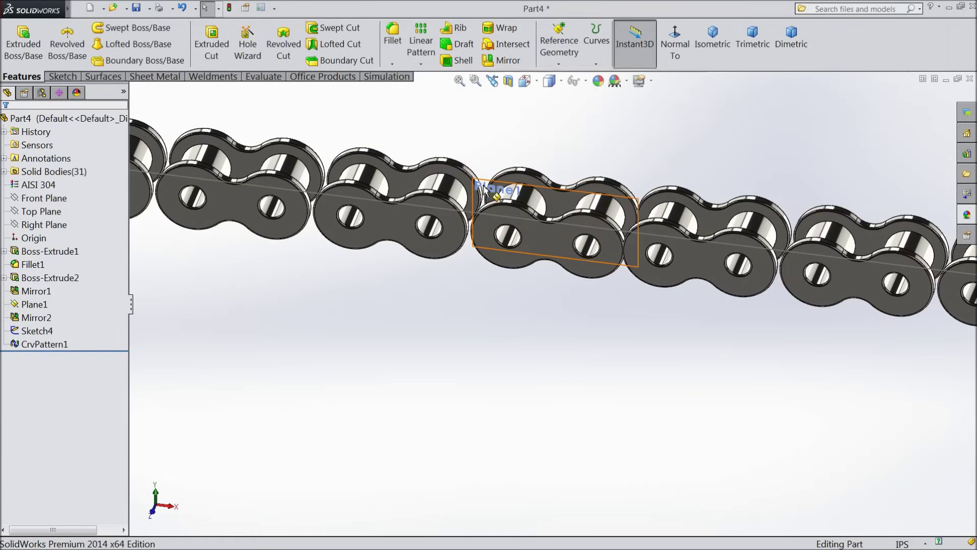
left_click(485, 191)
scroll(461, 316, "up", 10)
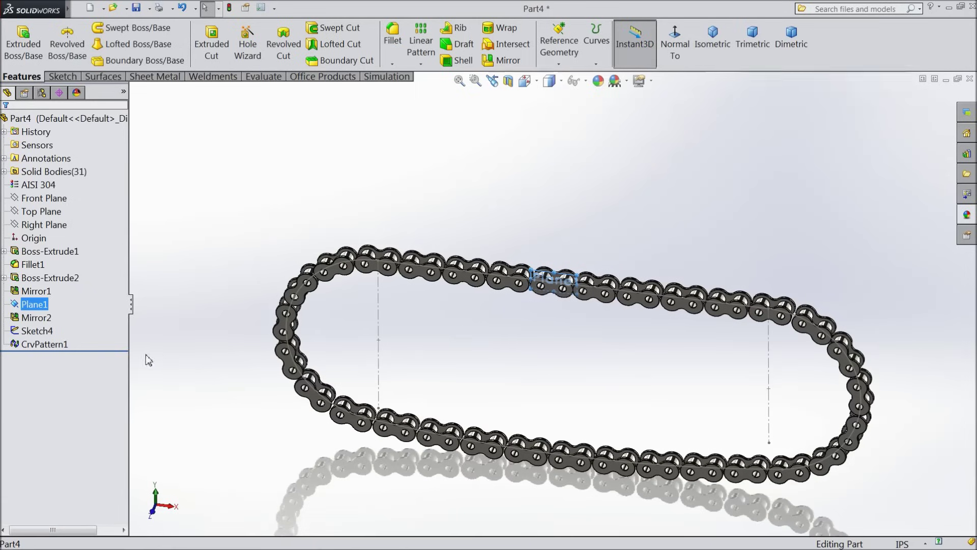
left_click(36, 331)
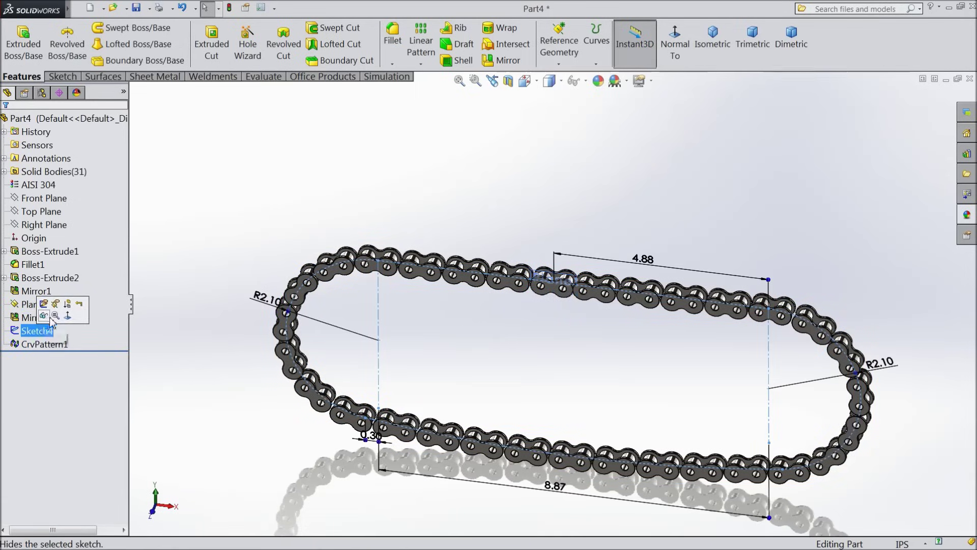
left_click(54, 317)
scroll(544, 408, "up", 5)
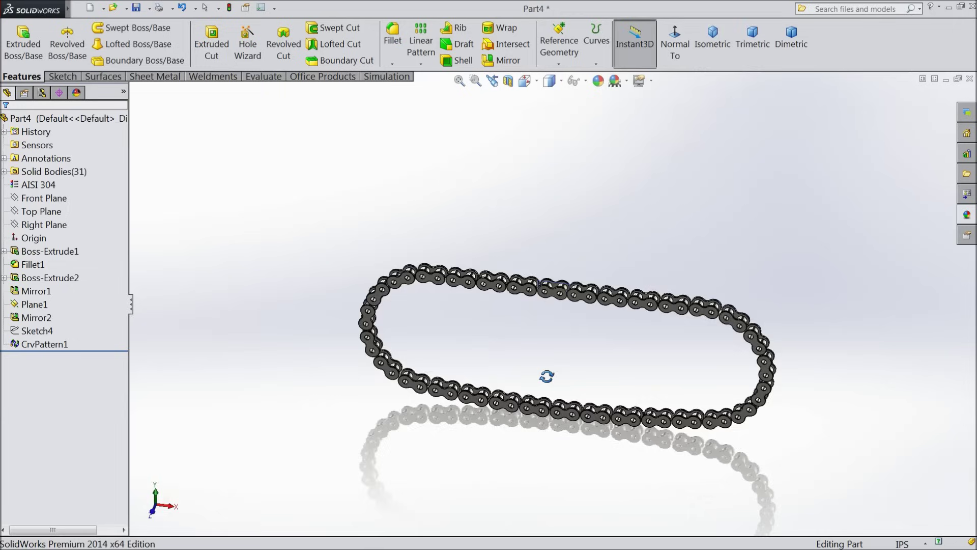
scroll(572, 363, "down", 5)
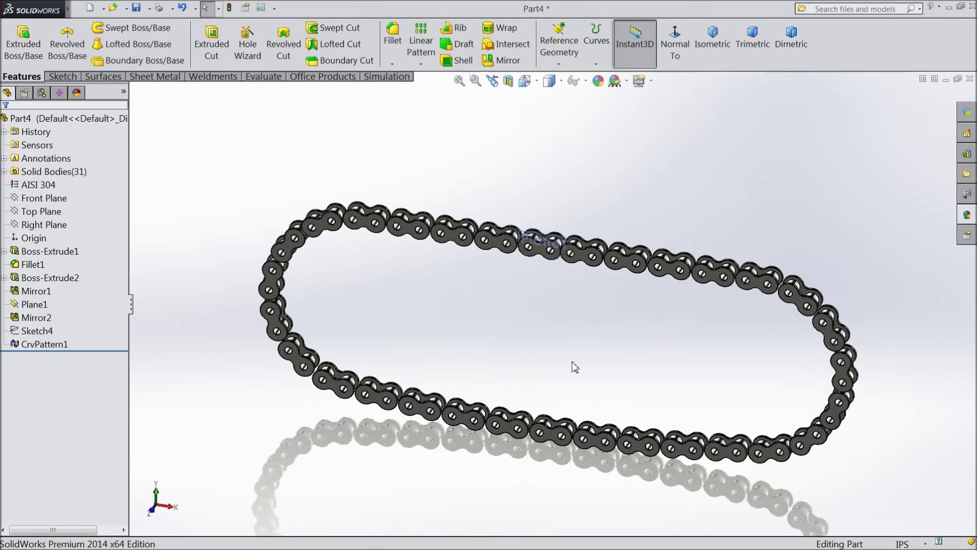
scroll(618, 337, "down", 3)
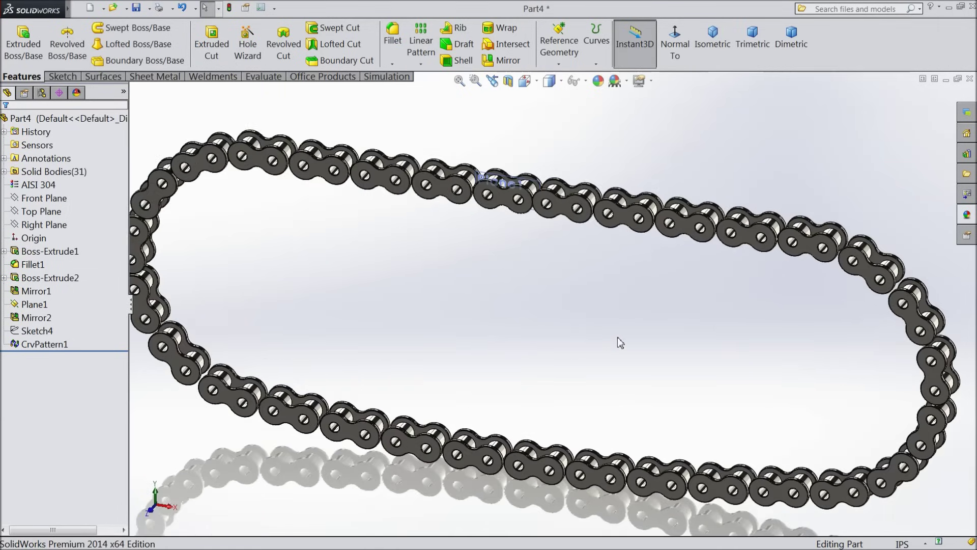
middle_click_drag(496, 252, 535, 327)
mouse_move(466, 273)
middle_mouse_down()
mouse_move(388, 373)
mouse_move(448, 299)
mouse_move(467, 255)
mouse_move(491, 281)
mouse_move(459, 275)
middle_mouse_up()
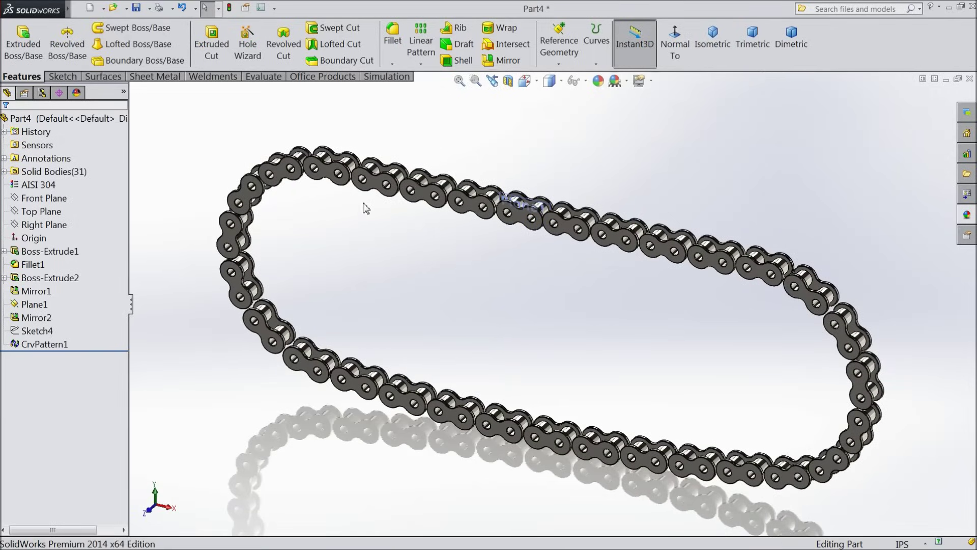
Step: Start saving the part and create a new folder named "chain assembly" on the Desktop
left_click(136, 8)
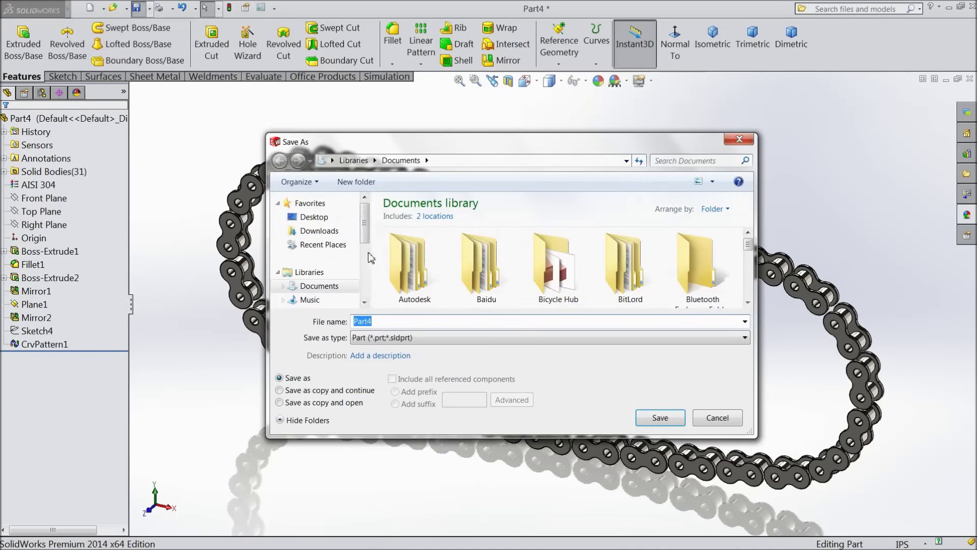
left_click(329, 218)
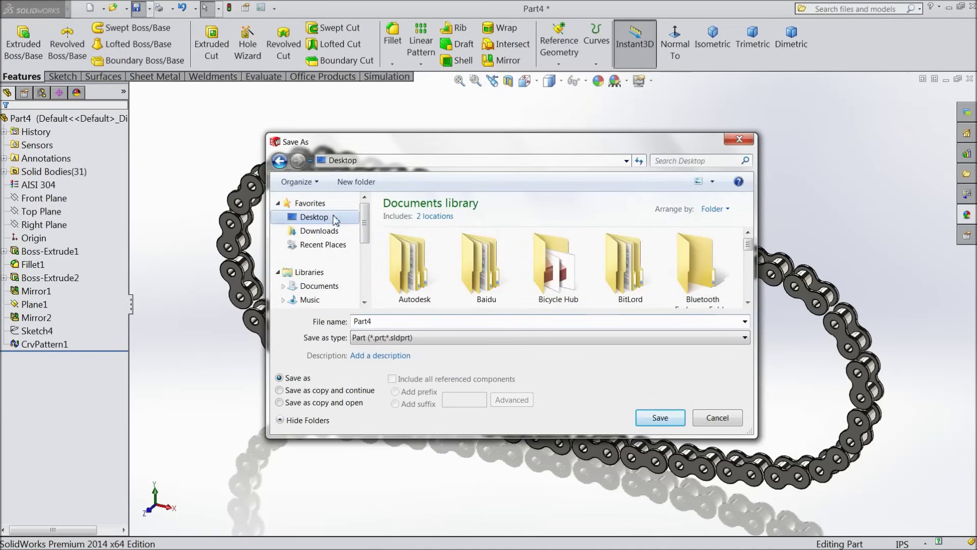
left_click(358, 186)
type("chain assembly")
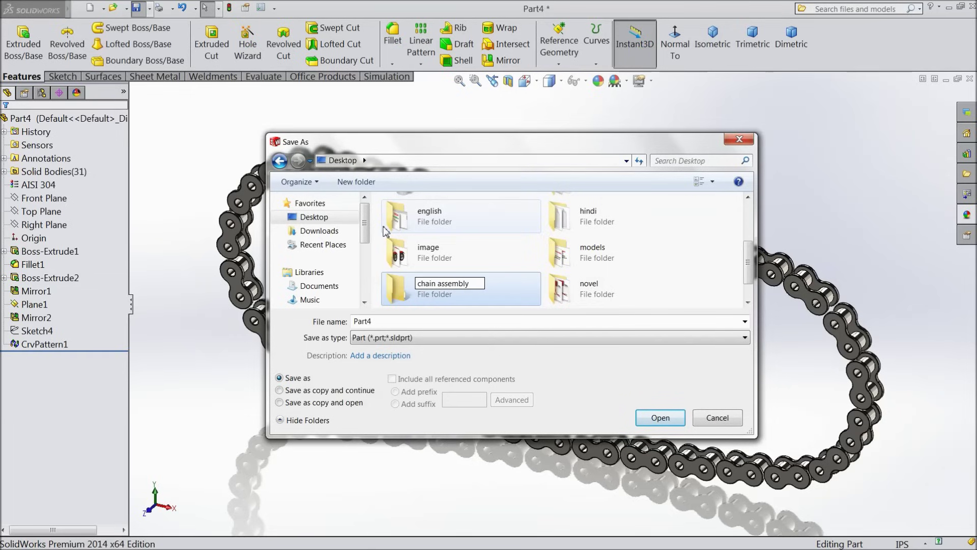
left_click(520, 302)
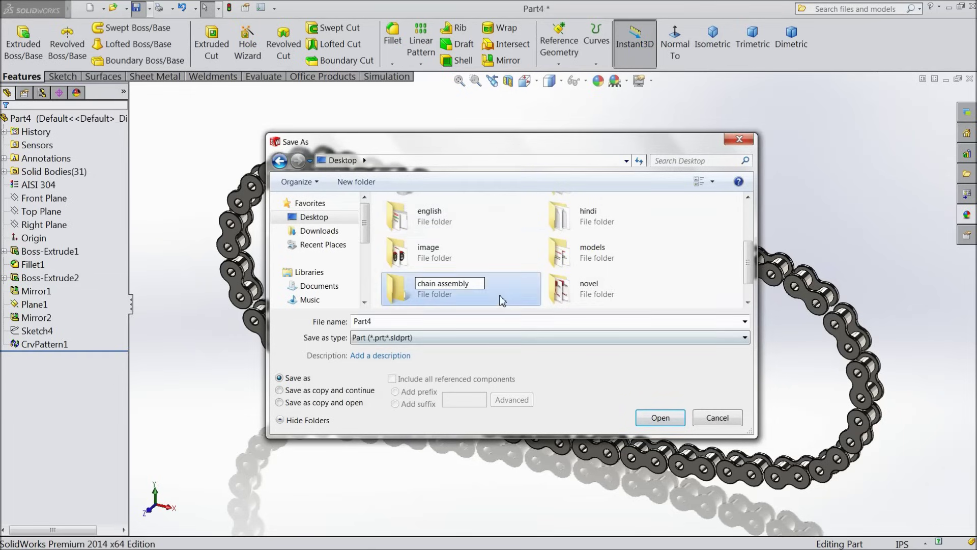
Step: Save the part on the Desktop under the file name "outer chain"
double_click(387, 322)
type("outer chain")
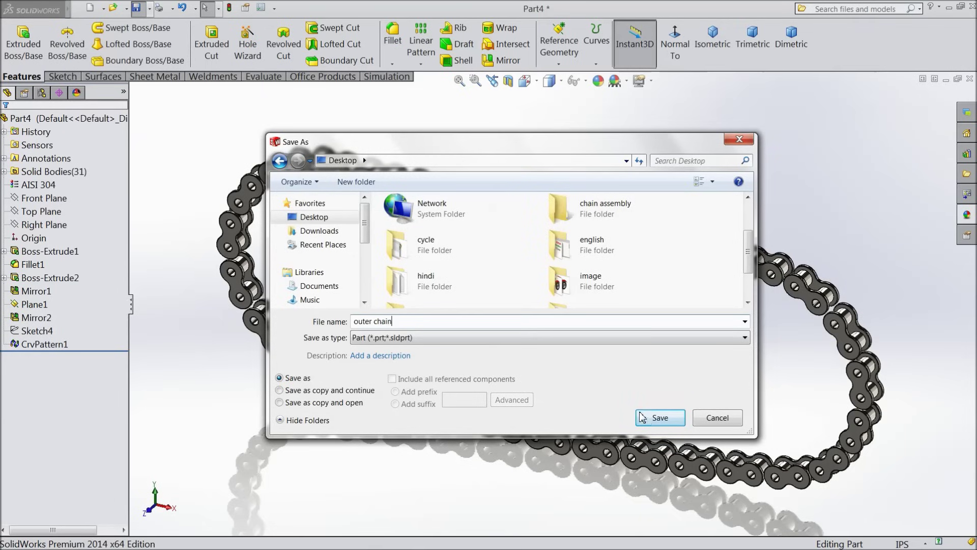
left_click(642, 417)
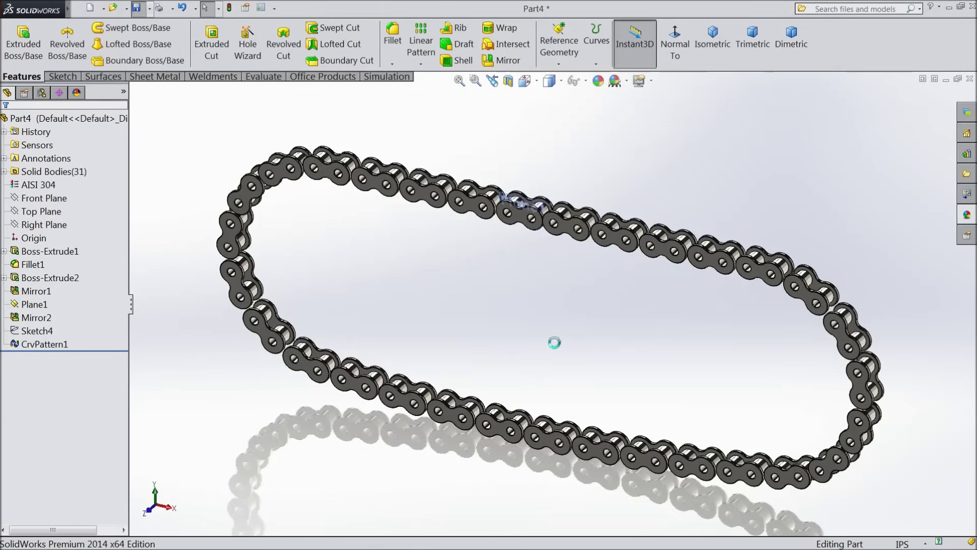
mouse_move(502, 334)
middle_mouse_down()
mouse_move(520, 321)
mouse_move(514, 341)
middle_mouse_up()
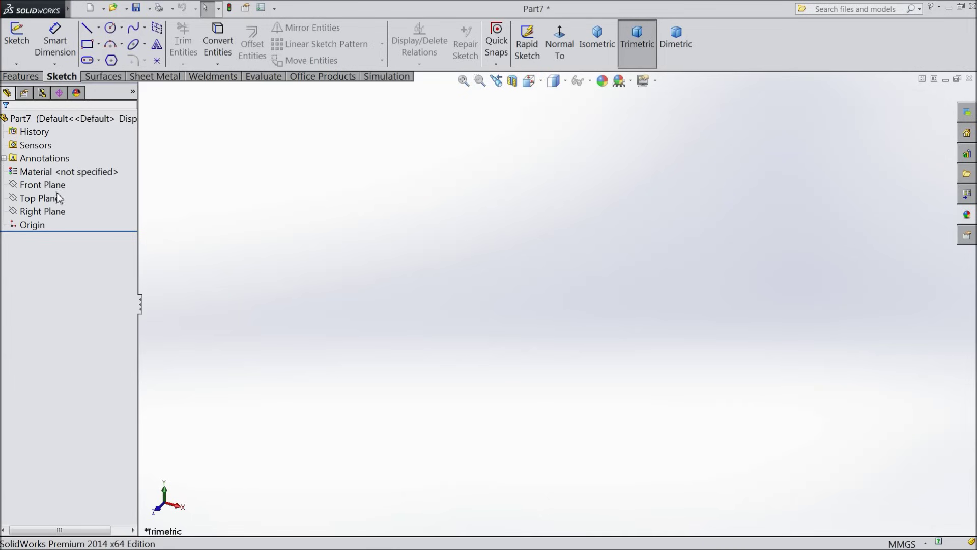
Step: Set the new part's units to IPS (inch, pound, second) and start a sketch on the Front Plane
left_click(893, 543)
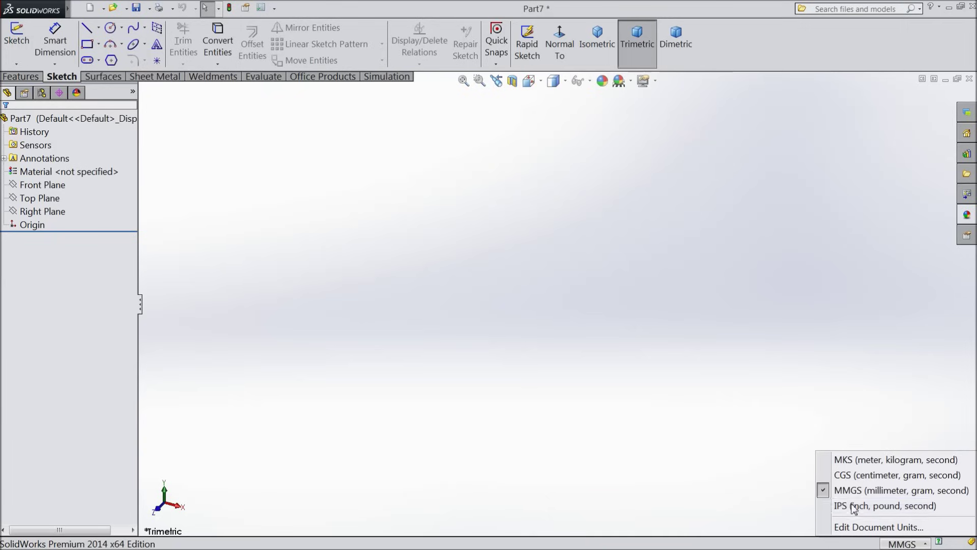
left_click(853, 506)
left_click(61, 185)
left_click(63, 174)
Step: Draw a horizontal centerline through the origin, extending to both sides of it
left_click(98, 28)
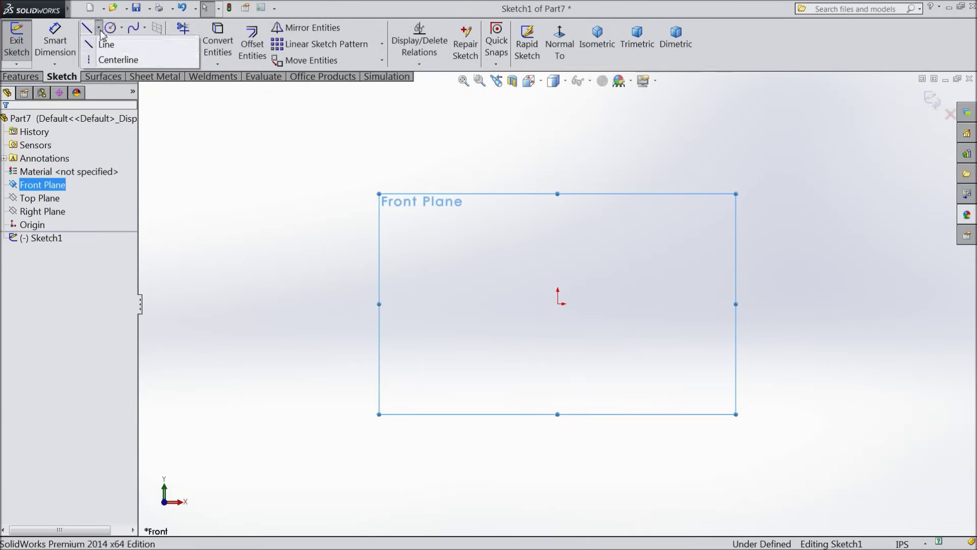
left_click(109, 58)
left_click(431, 304)
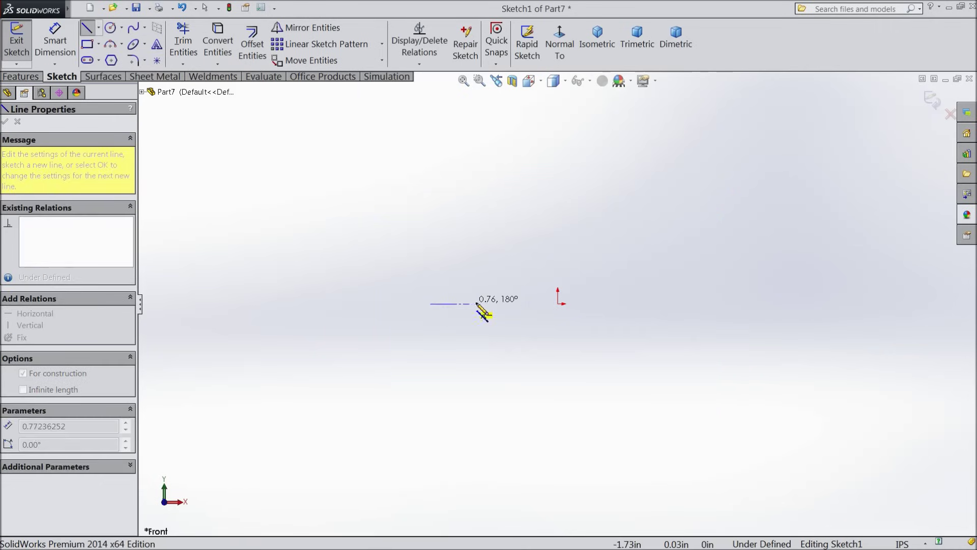
left_click(776, 304)
right_click(784, 308)
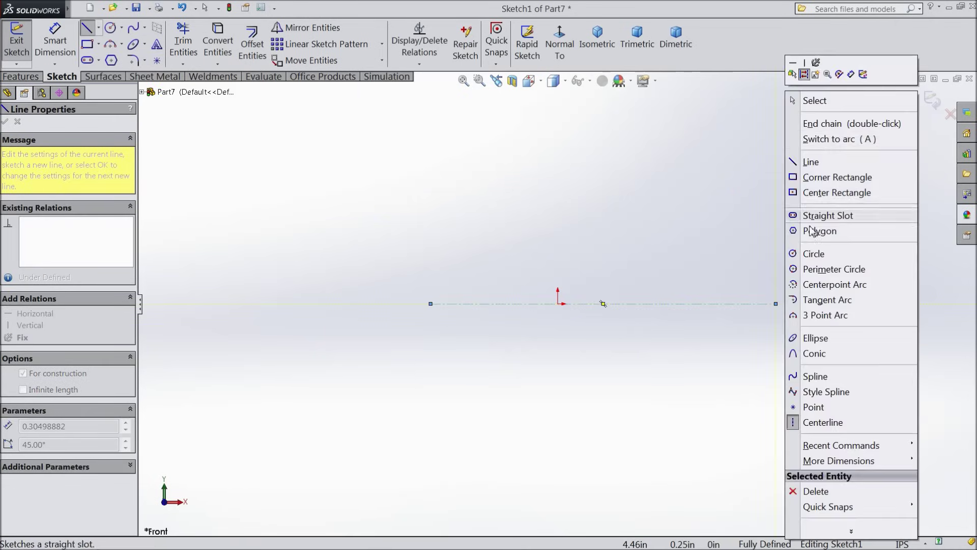
left_click(813, 102)
Step: Draw a vertical centerline through the origin, crossing the horizontal centerline
left_click(98, 28)
left_click(112, 59)
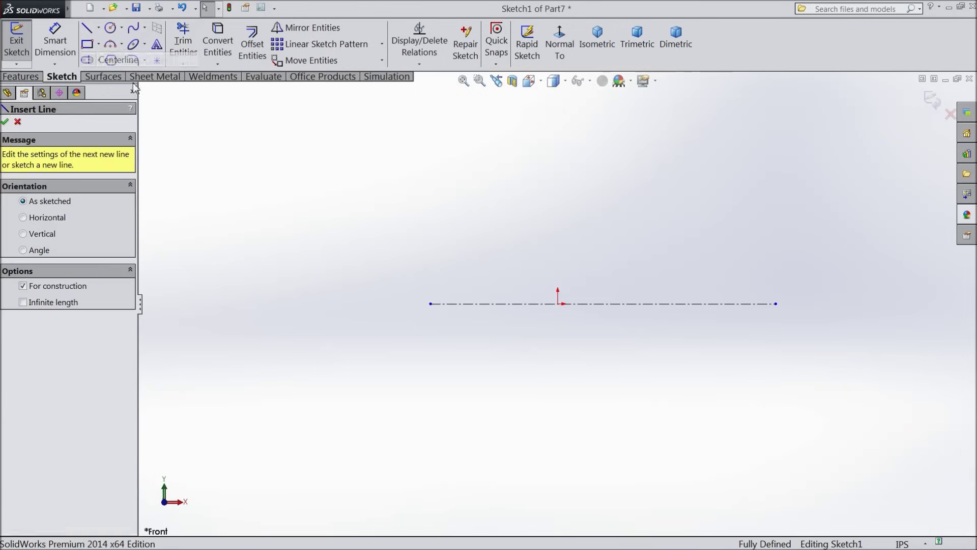
left_click(558, 172)
left_click(558, 409)
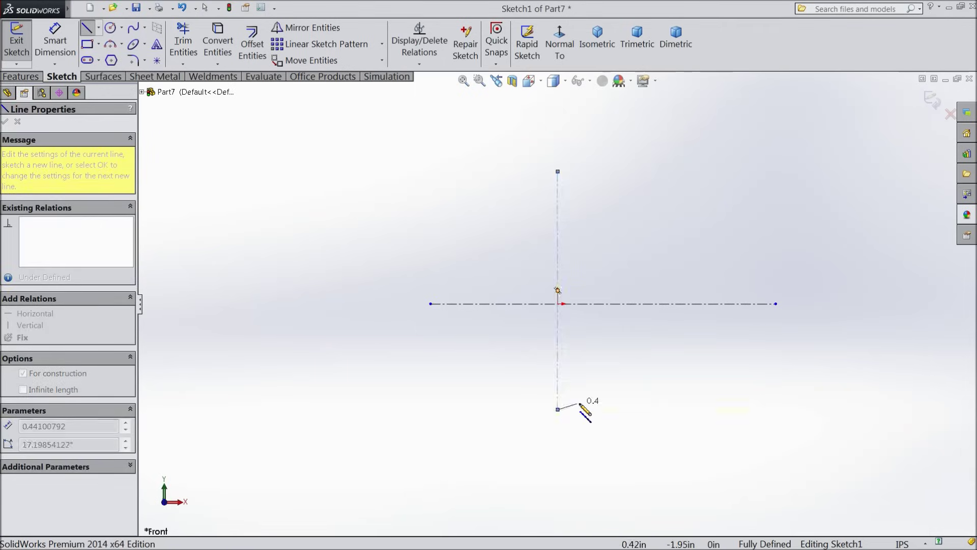
right_click(579, 403)
left_click(609, 100)
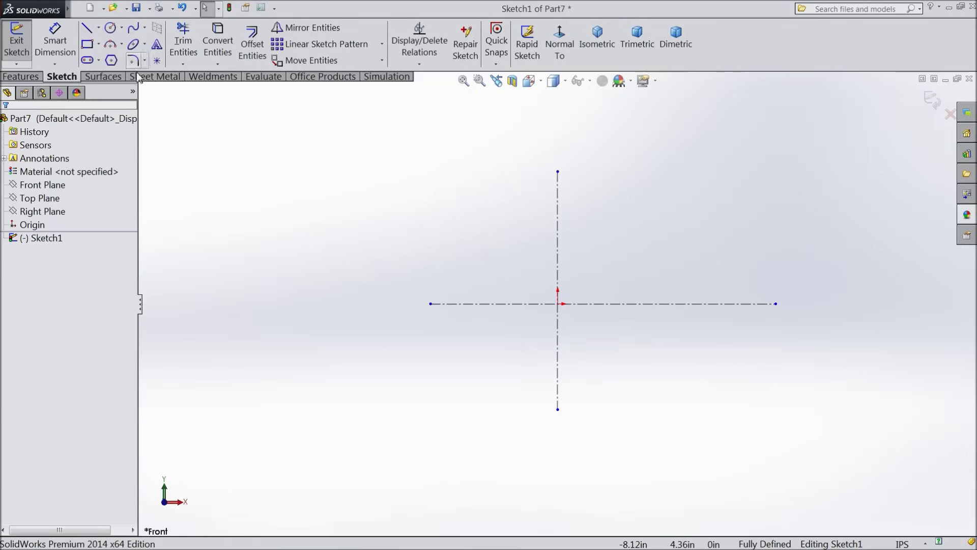
Step: Draw two concentric circles on the horizontal centerline about 1.45 in right of the origin, the outer with a radius of about 0.88 in
left_click(111, 28)
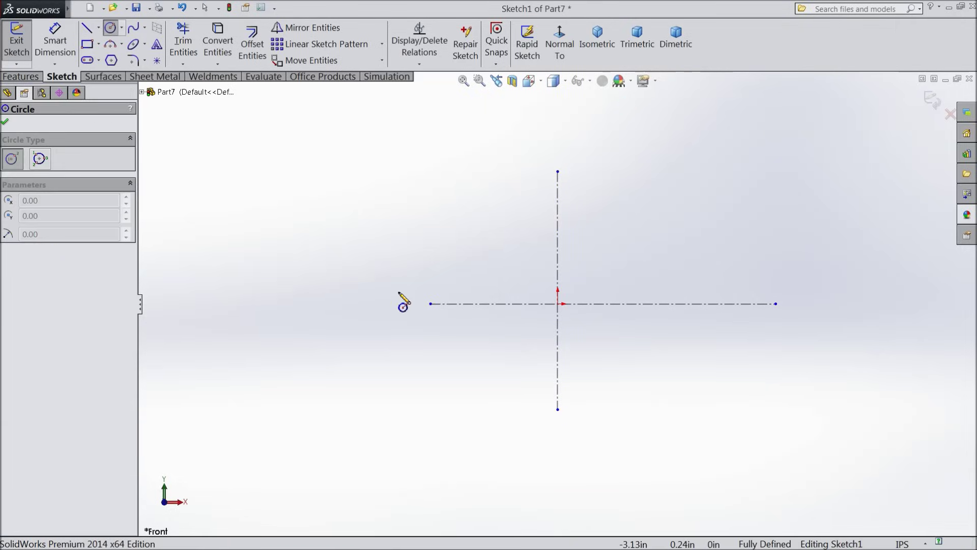
left_click_drag(632, 304, 638, 320)
left_click(631, 304)
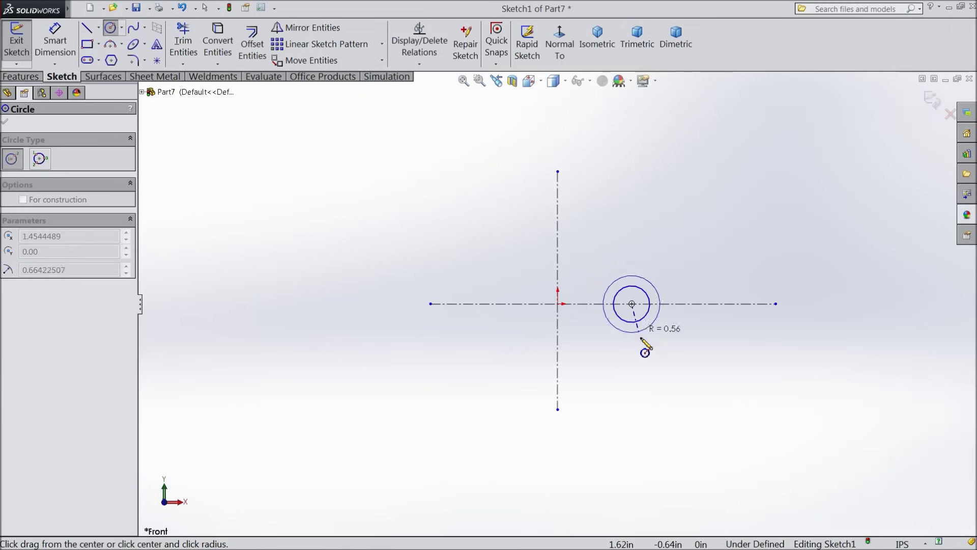
left_click(644, 350)
scroll(655, 329, "down", 2)
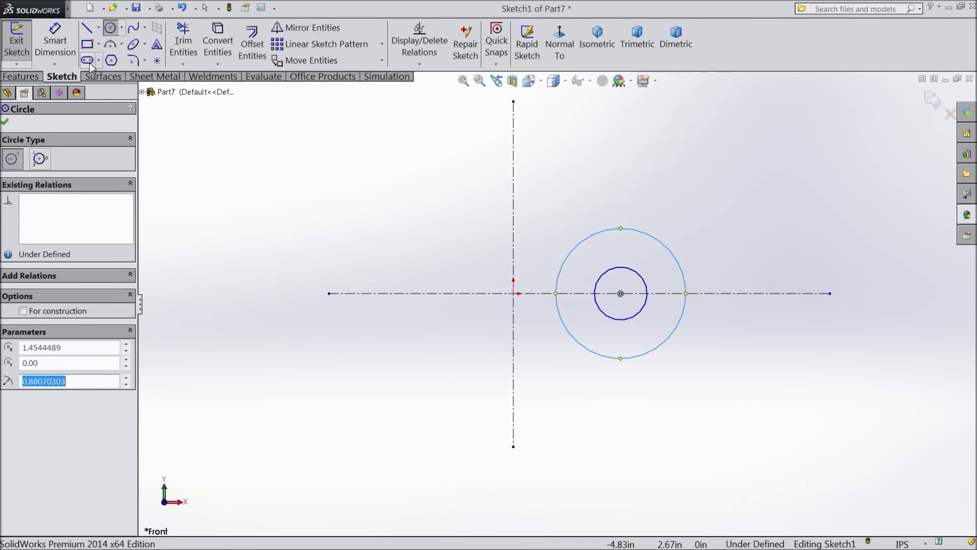
Step: Dimension the outer circle's diameter as 0.425 in
left_click(65, 51)
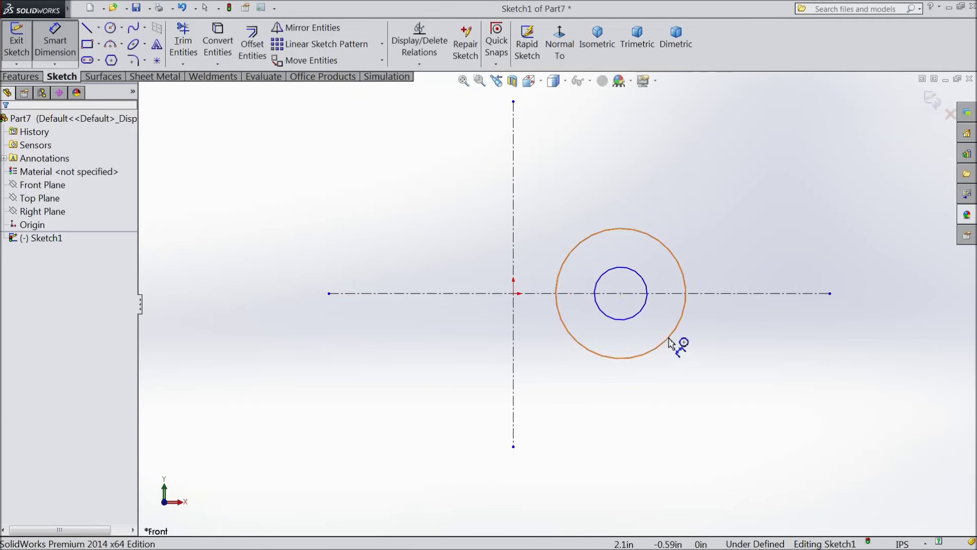
left_click(669, 334)
left_click(760, 324)
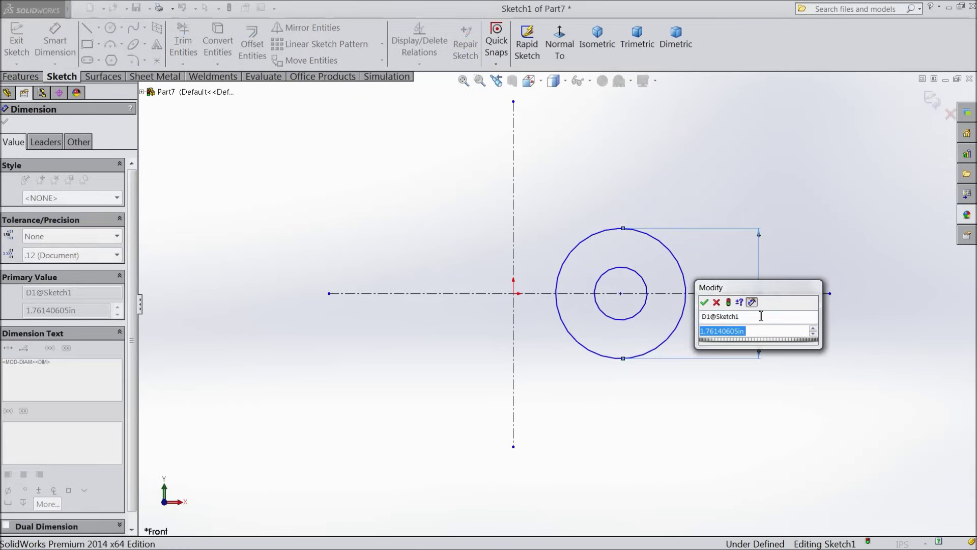
type("0.425")
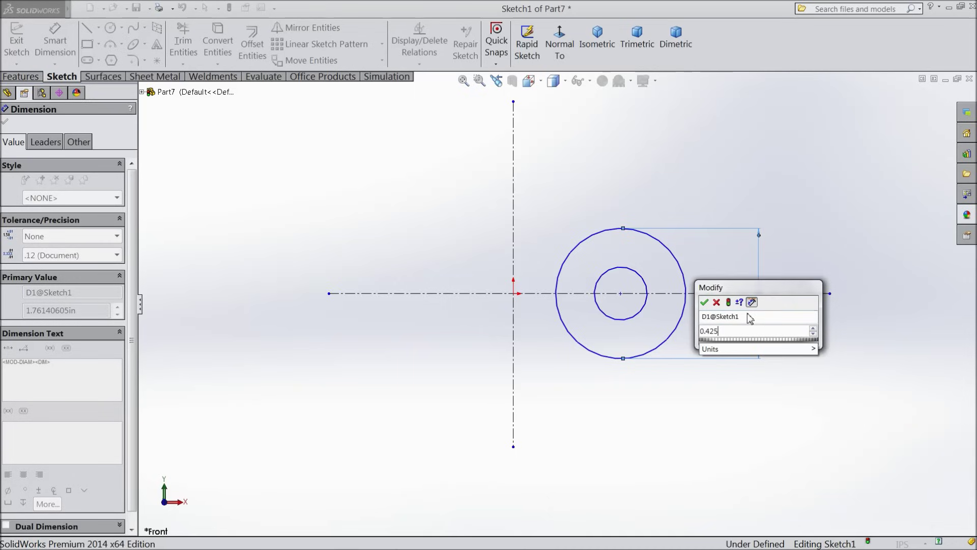
left_click(705, 302)
Step: Dimension the inner circle's diameter as 0.156 in
left_click(635, 315)
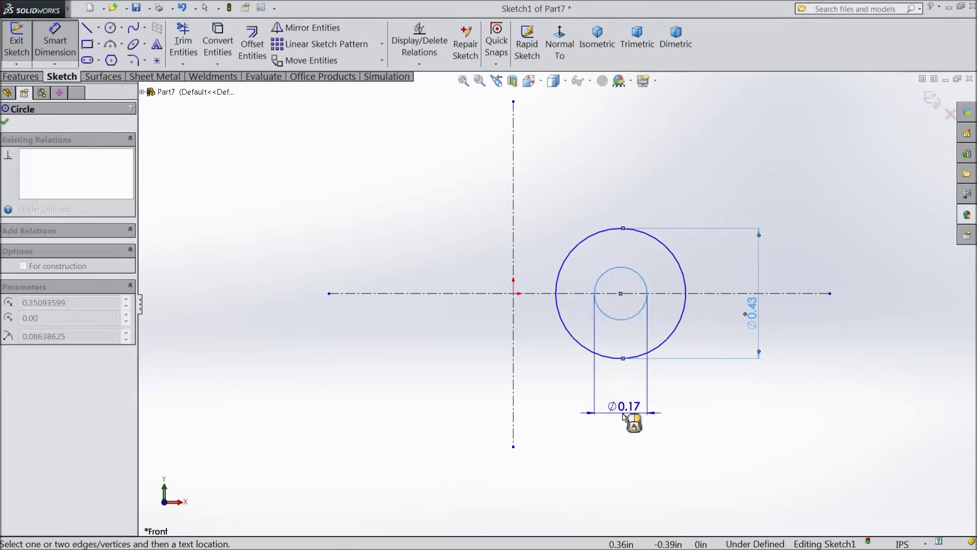
left_click(630, 419)
type("0.")
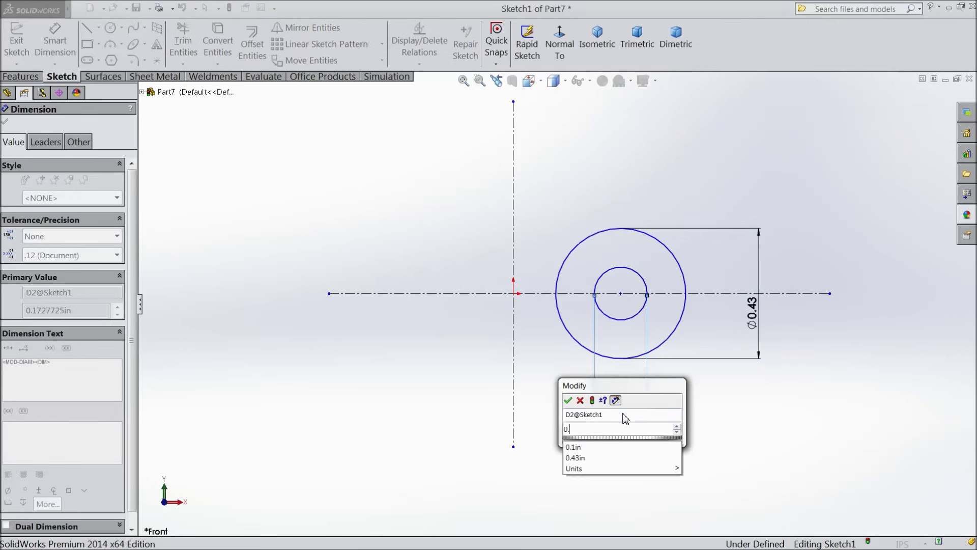
type("156")
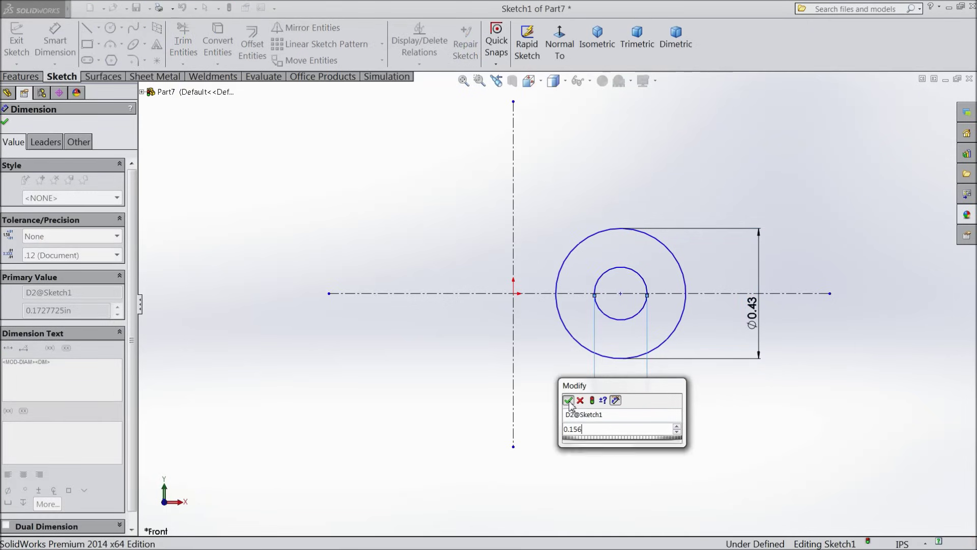
left_click(568, 401)
Step: Dimension the horizontal distance from the vertical centerline to the circles' center as 0.25 in and finish dimensioning
left_click(619, 319)
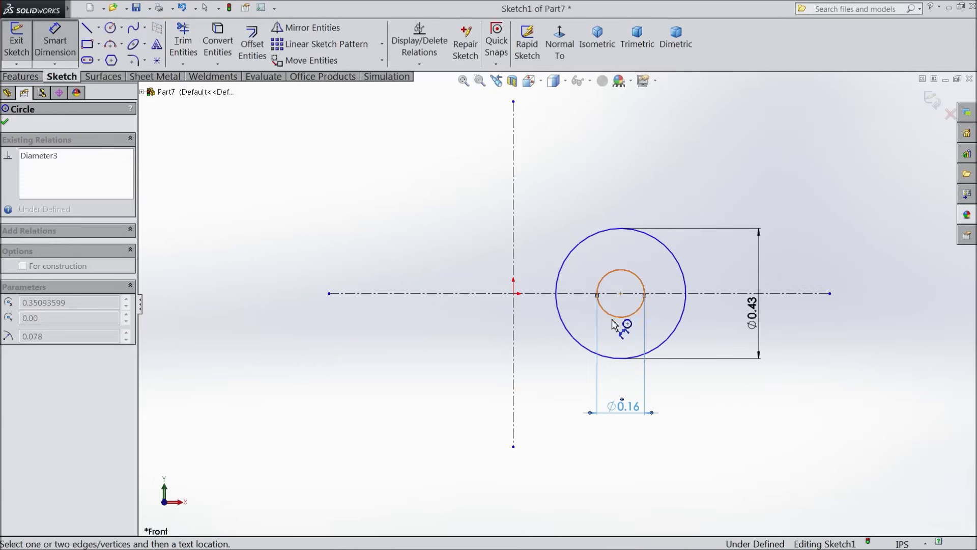
left_click(513, 337)
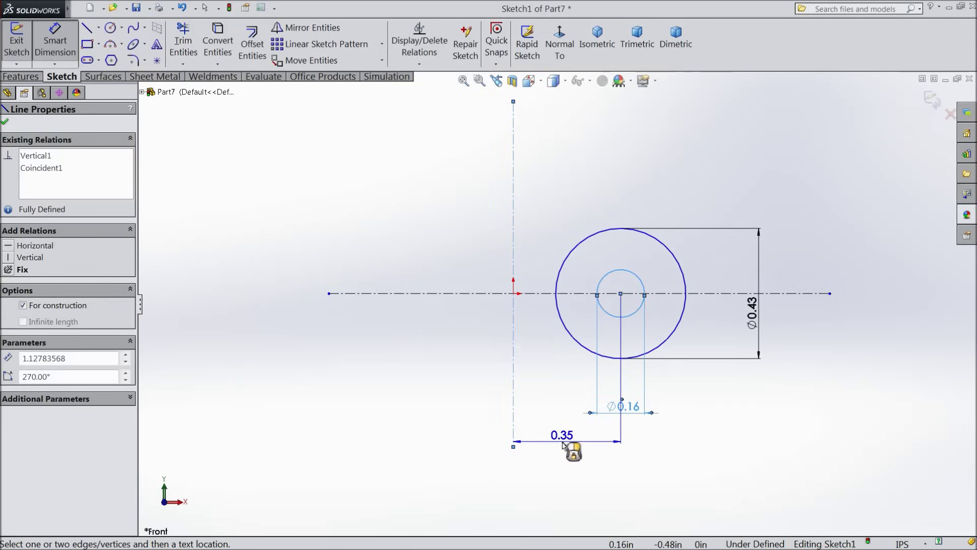
left_click(564, 441)
type("0.25in")
left_click(507, 429)
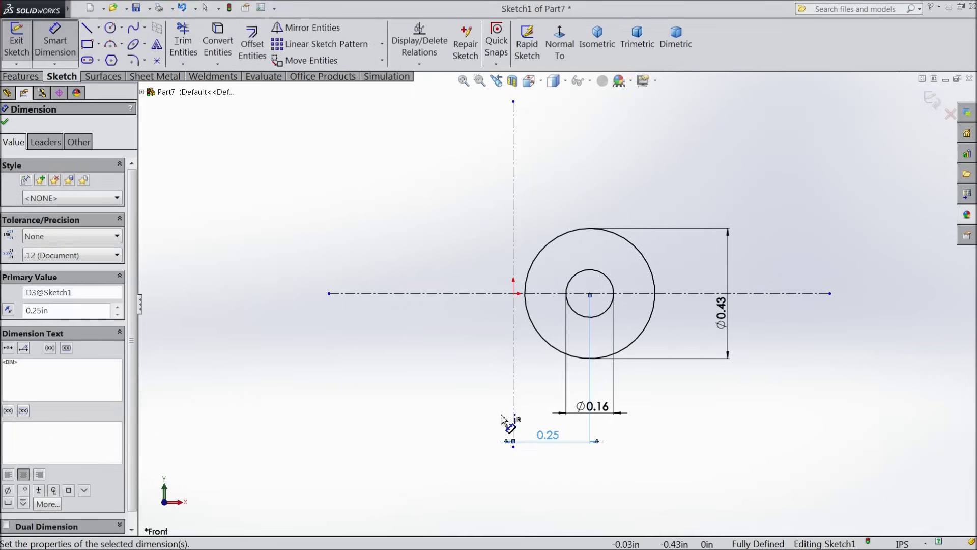
left_click(6, 123)
Step: Mirror both concentric circles about the vertical centerline
left_click(305, 28)
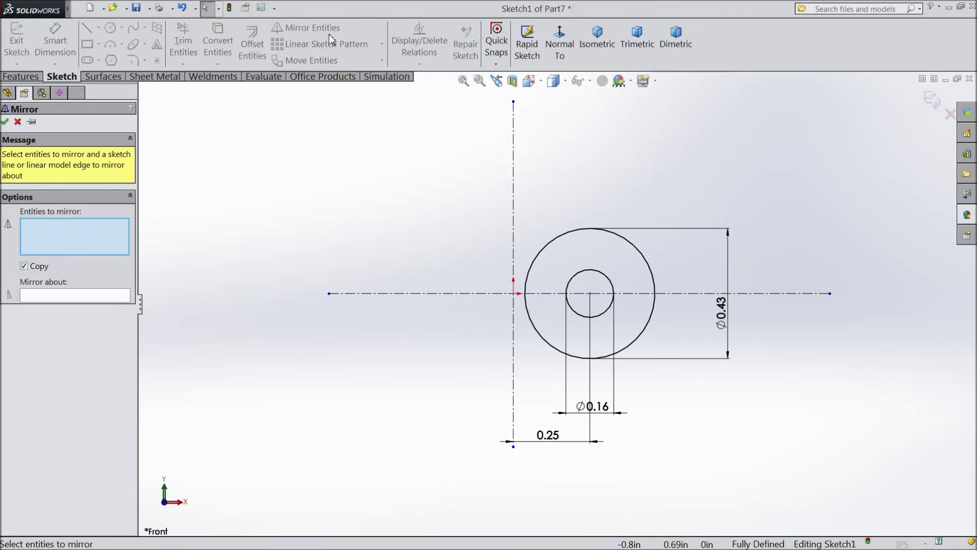
left_click(633, 247)
left_click(606, 278)
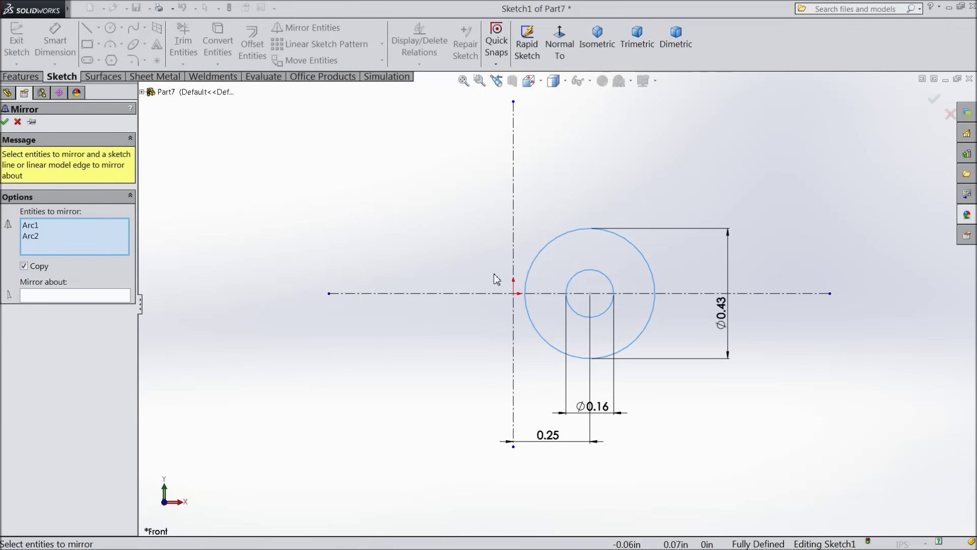
left_click(72, 297)
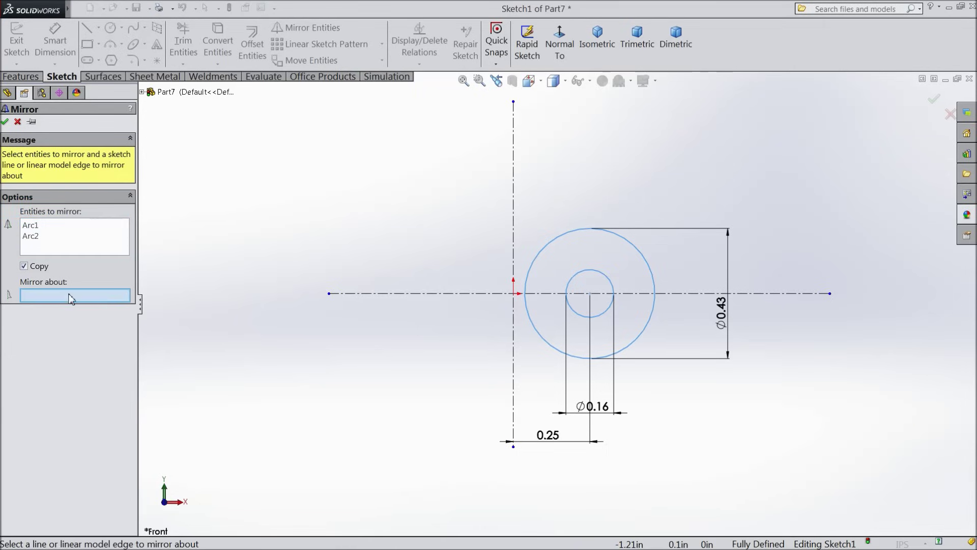
left_click(513, 257)
left_click(5, 122)
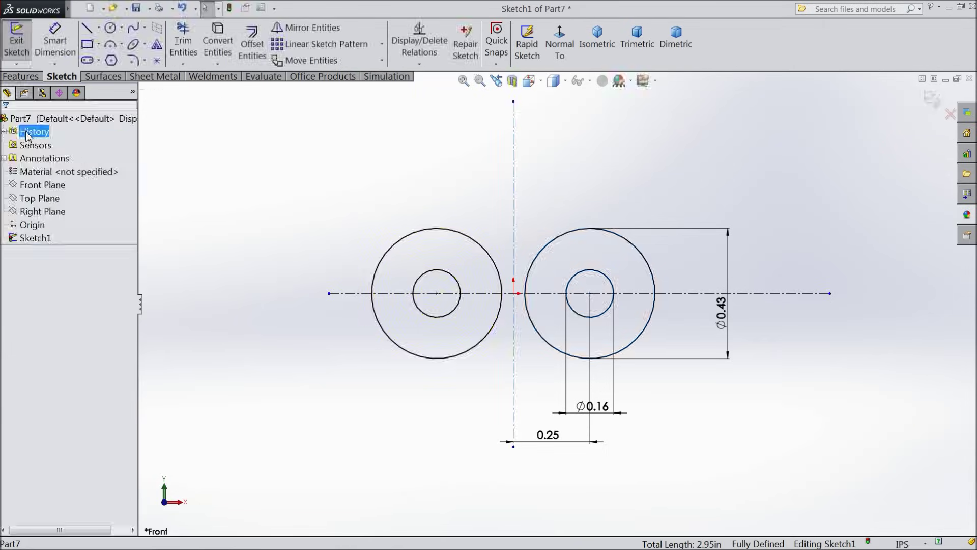
Step: Draw a three-point arc with a radius of about 0.14 in bridging the two outer circles above the horizontal centerline
left_click(122, 45)
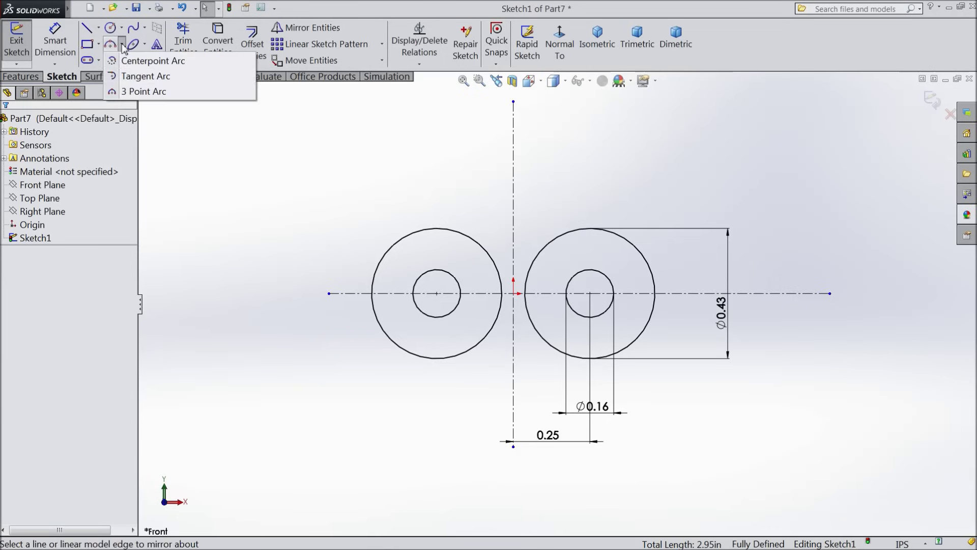
left_click(143, 91)
scroll(532, 297, "down", 2)
scroll(532, 297, "down", 2)
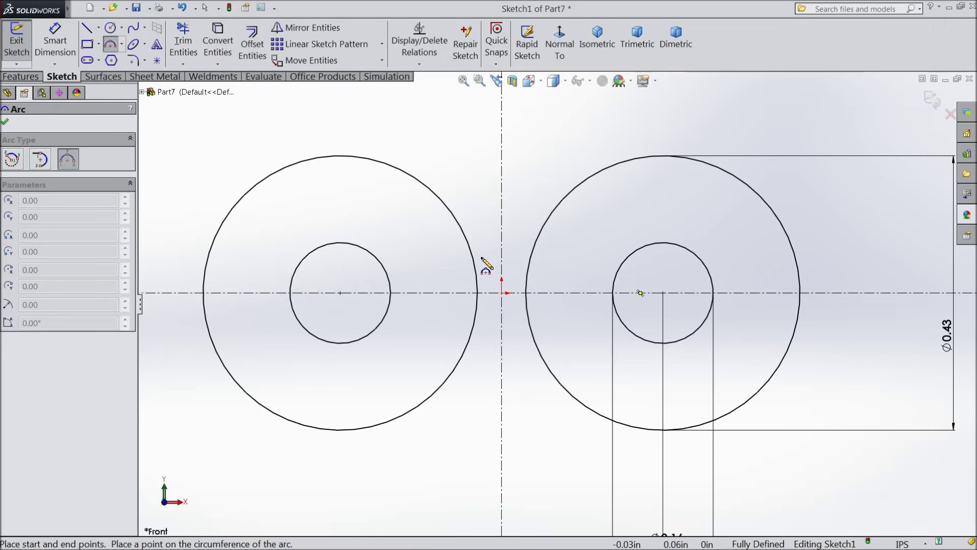
left_click(461, 226)
left_click(536, 239)
left_click(521, 247)
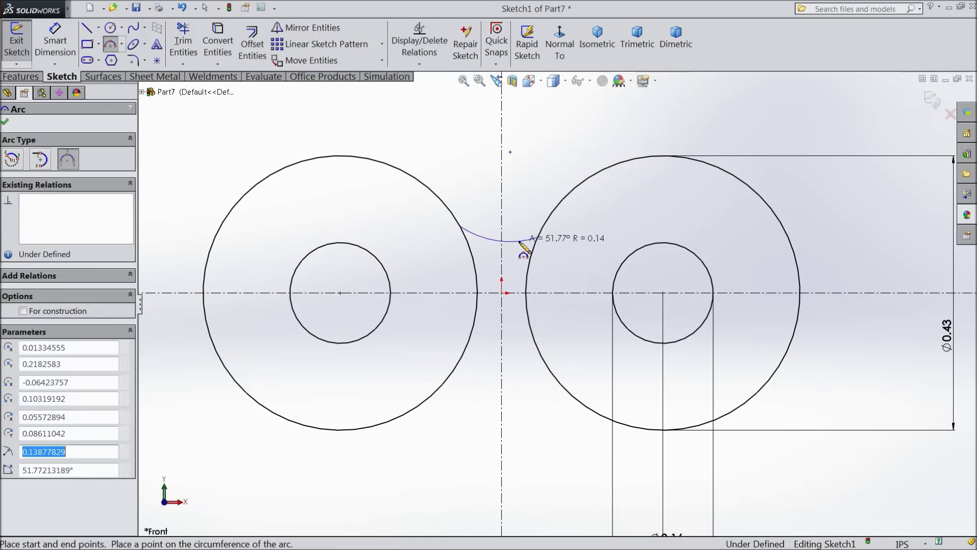
right_click(399, 161)
left_click(413, 131)
Step: Make the bridging arc tangent to both outer circles
scroll(519, 224, "down", 4)
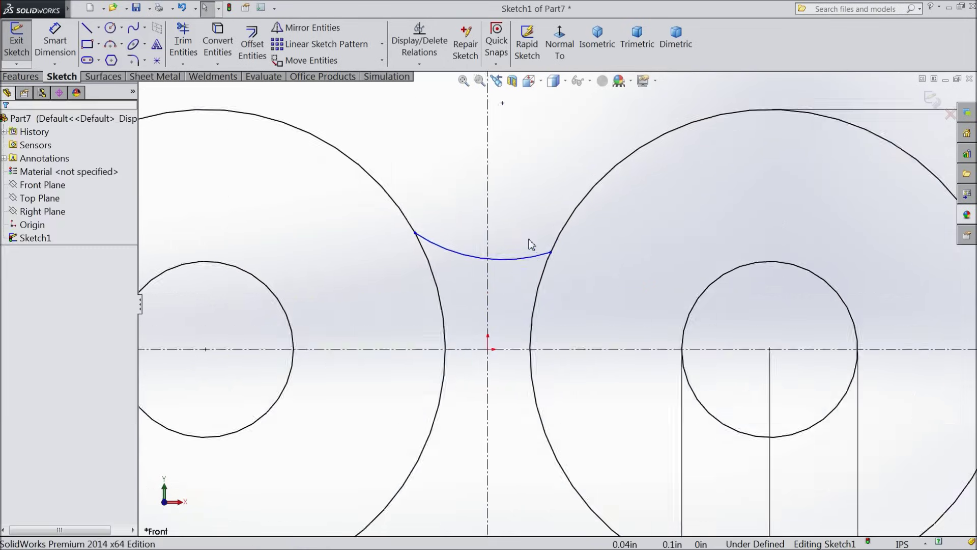
left_click(541, 273, "ctrl")
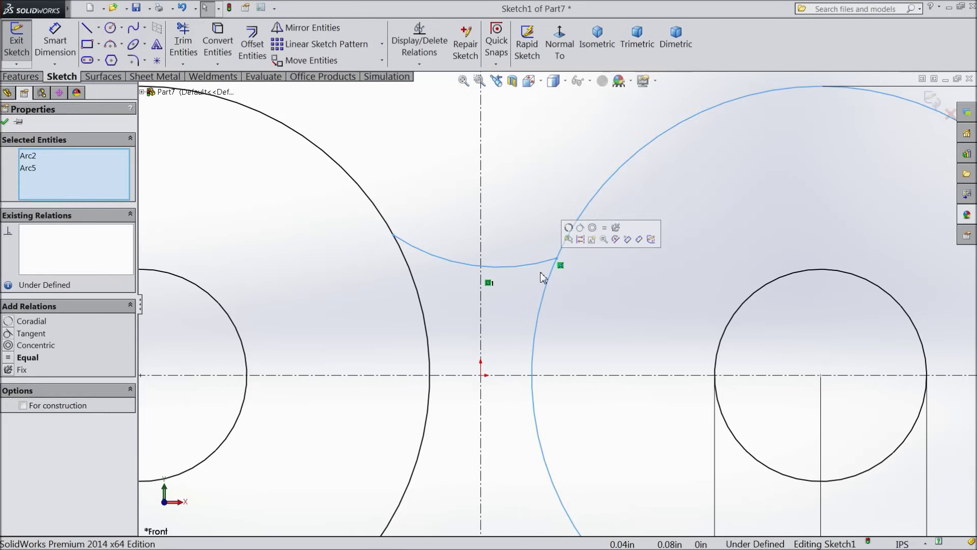
left_click(580, 229)
left_click(407, 230)
left_click(391, 224)
left_click(402, 239, "ctrl")
left_click(415, 220)
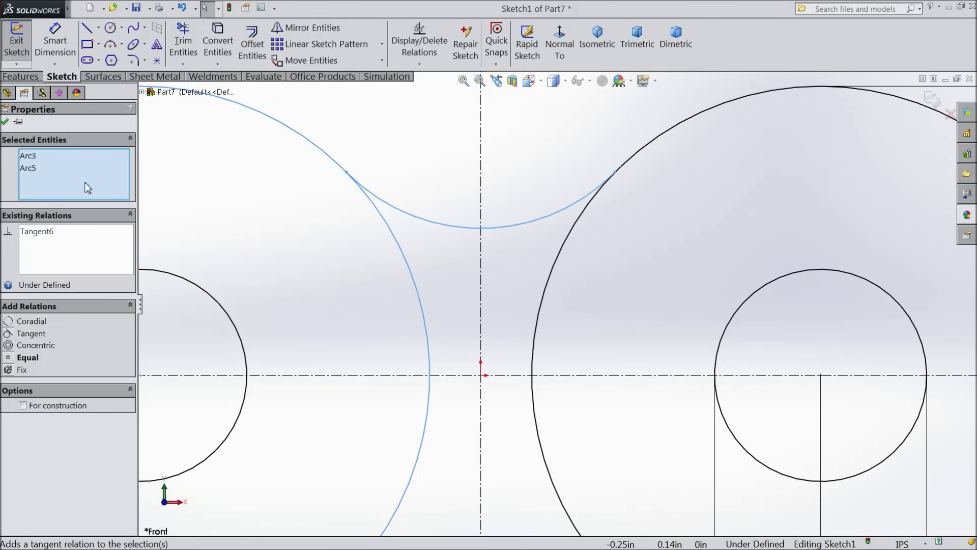
left_click(4, 122)
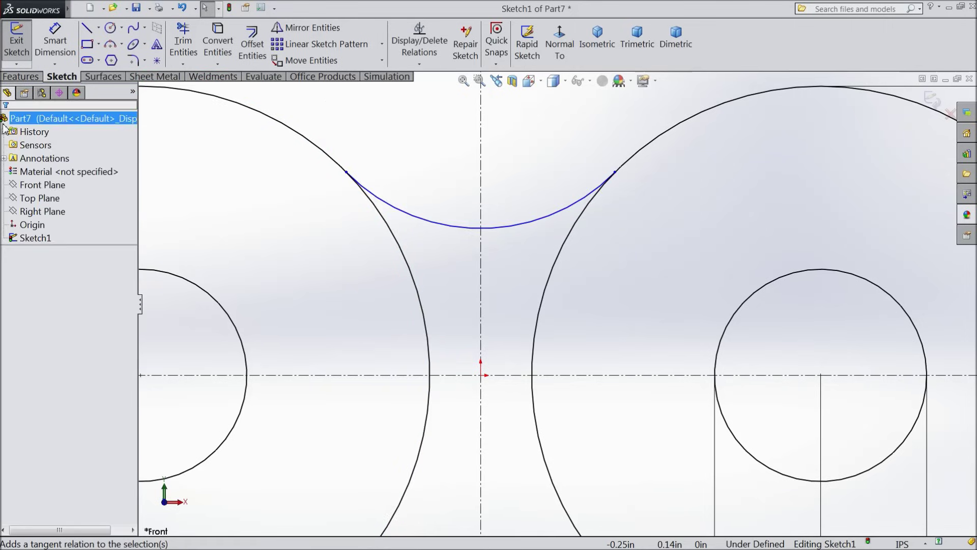
Step: Mirror the bridging arc about the horizontal centerline
left_click(306, 27)
left_click(458, 237)
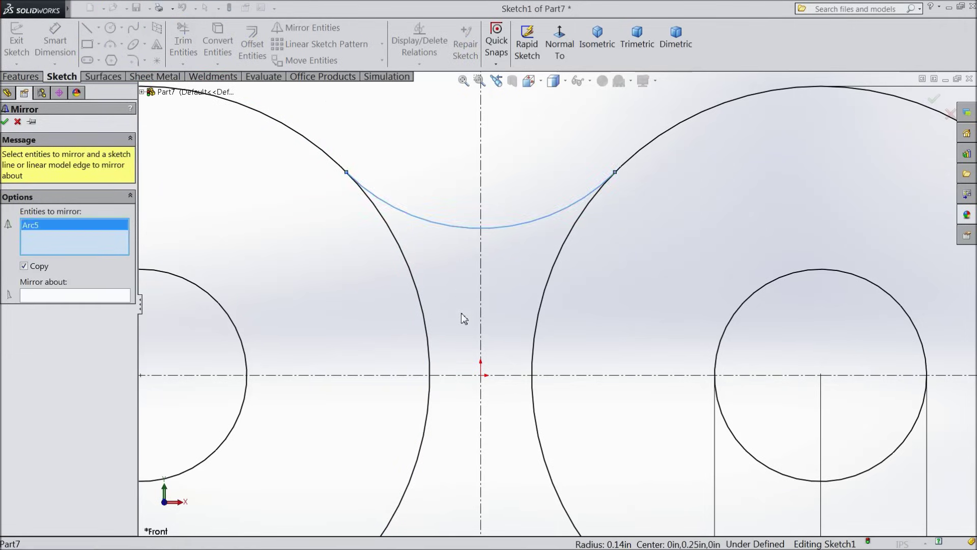
left_click(104, 296)
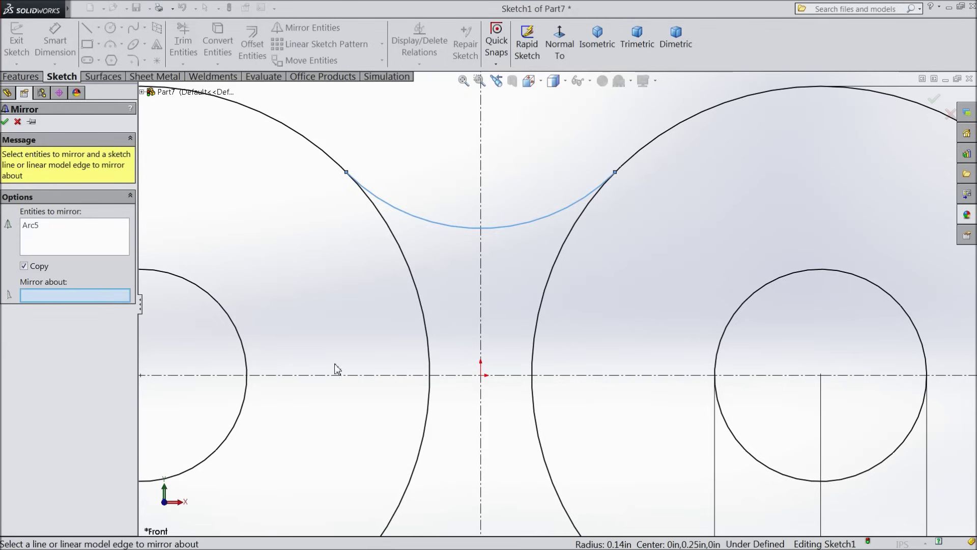
left_click(467, 380)
scroll(475, 394, "up", 3)
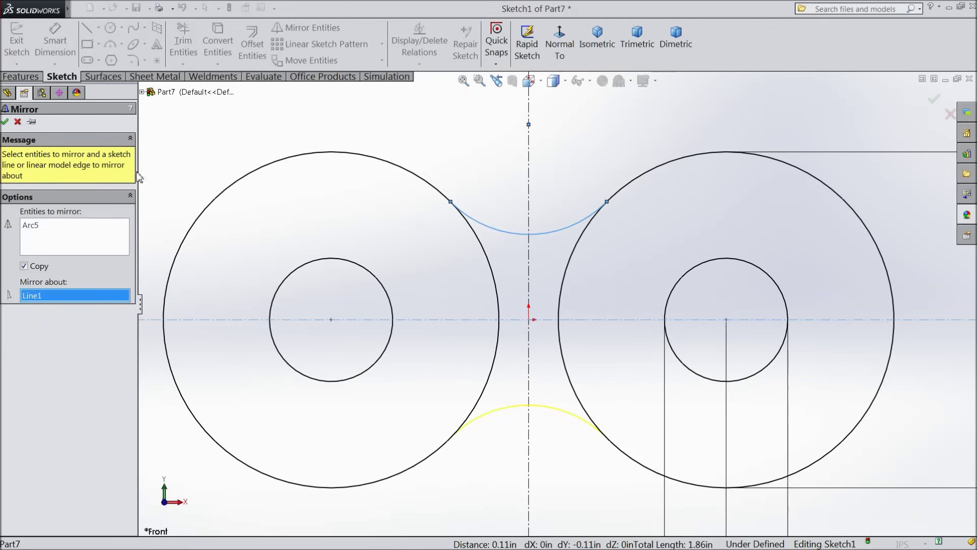
left_click(6, 122)
Step: Trim the inner portions of both outer circles between the arcs, leaving one closed link outline
left_click(184, 43)
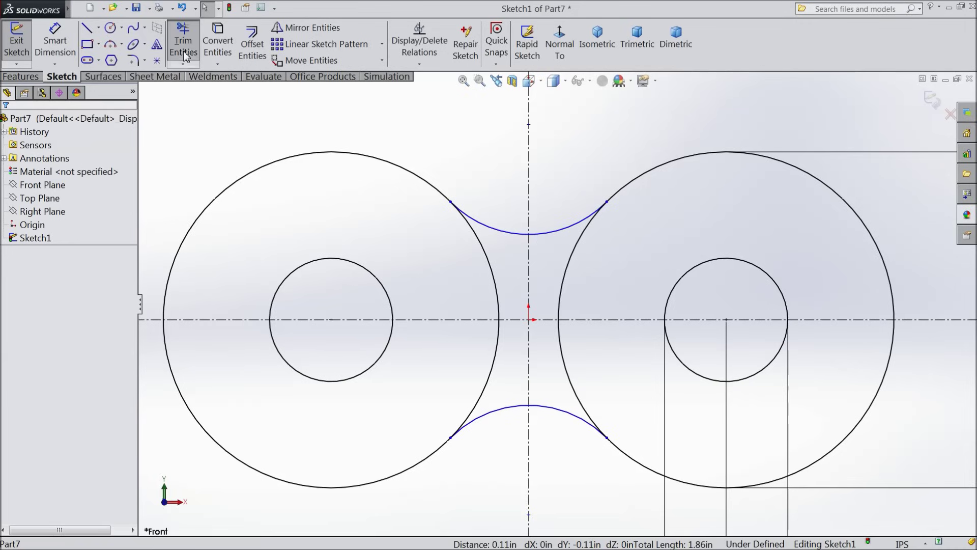
left_click(500, 325)
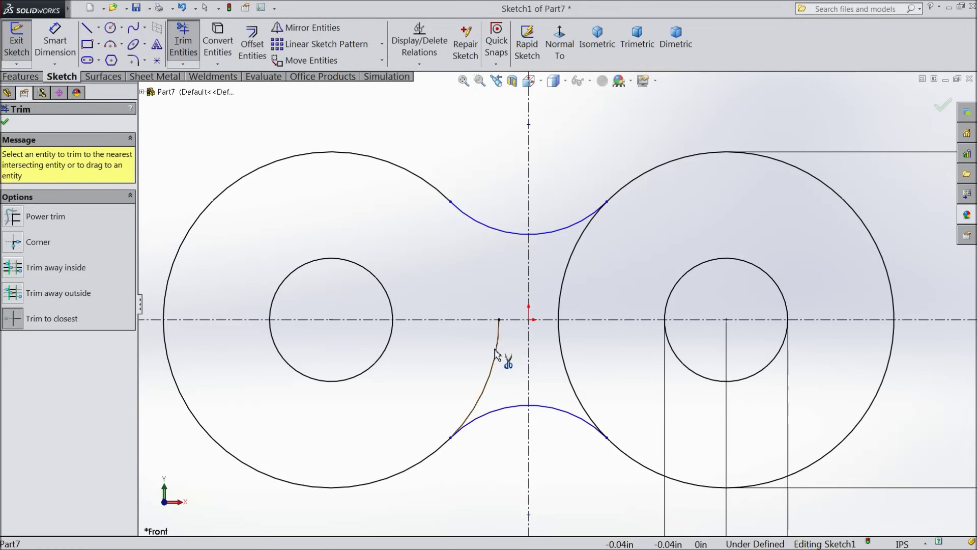
left_click(566, 365)
left_click(561, 299)
key("f")
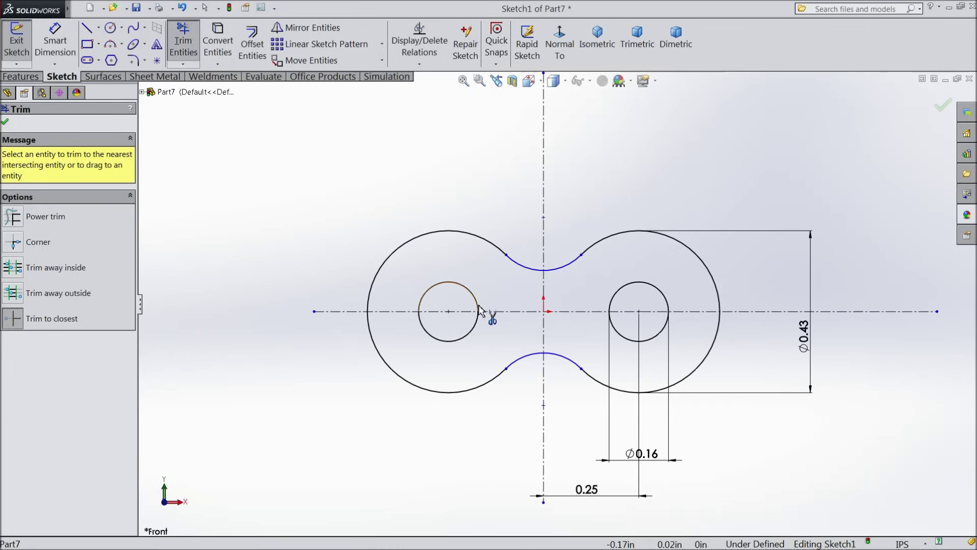
left_click(6, 123)
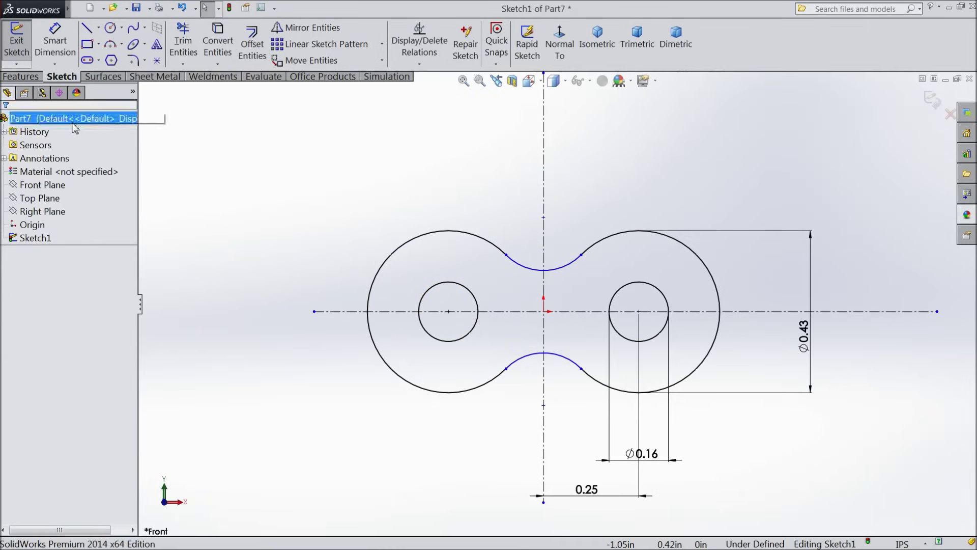
Step: Extrude the link outline with its two holes as a boss to a blind depth of 0.0625 in
left_click(32, 77)
left_click(23, 43)
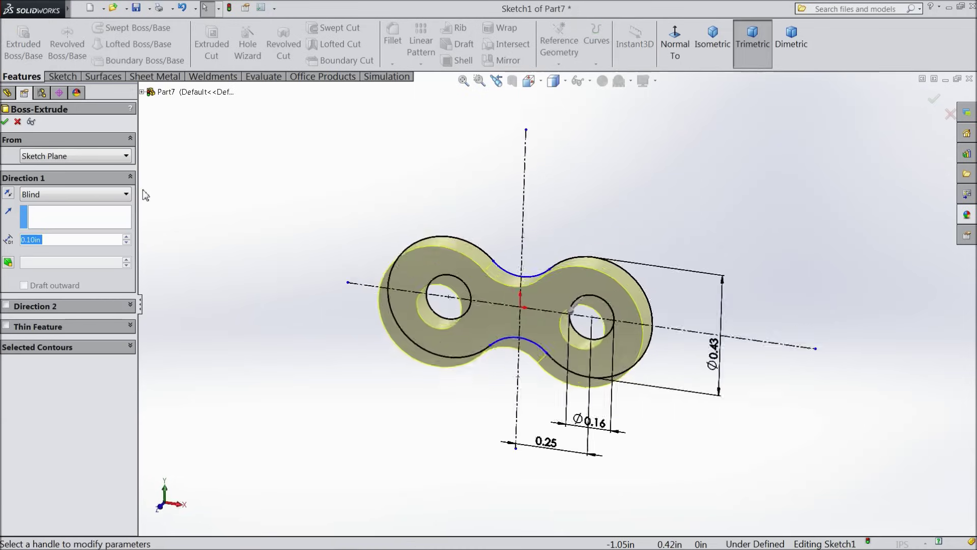
type("0.0625")
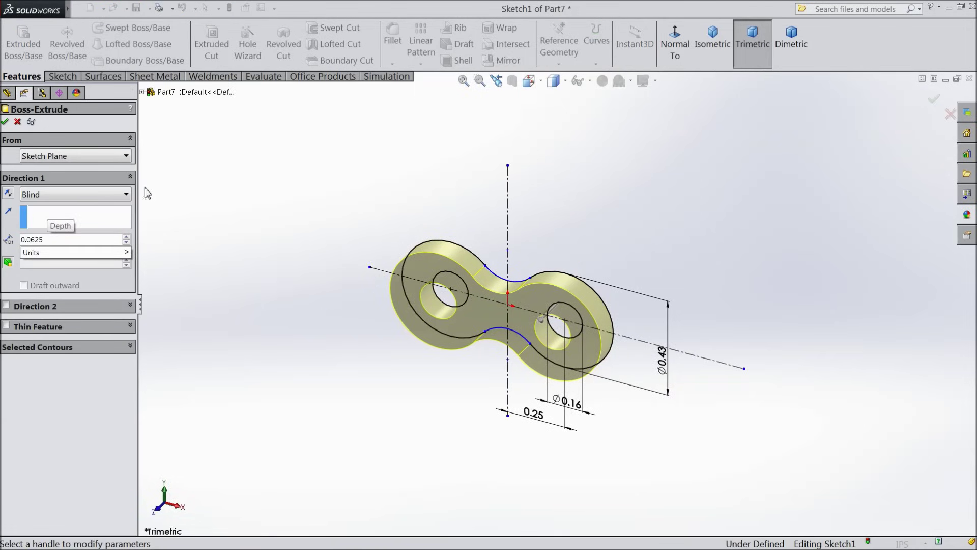
key("Return")
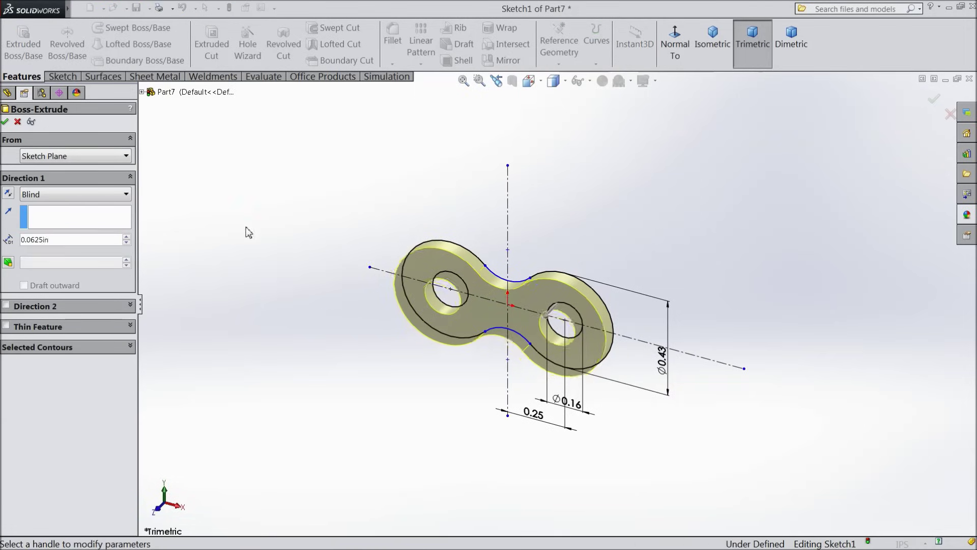
scroll(529, 335, "down", 3)
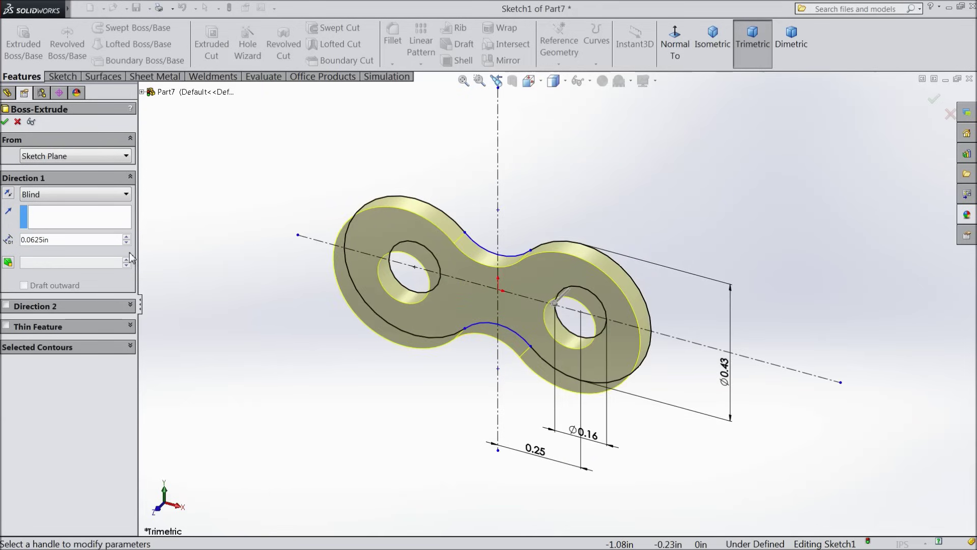
left_click(5, 121)
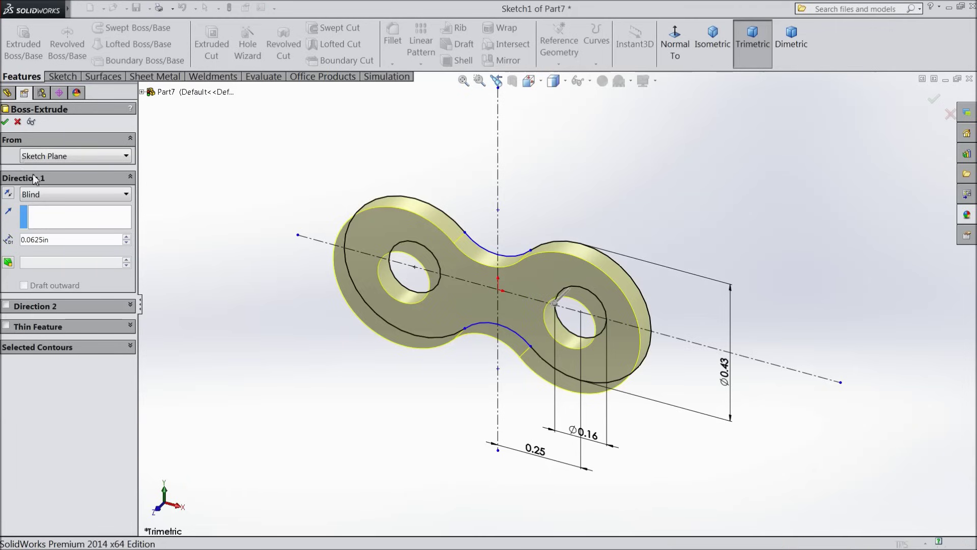
Step: Start a sketch on the back face of the link plate and convert the edge of one hole into it
middle_click_drag(264, 289, 376, 325)
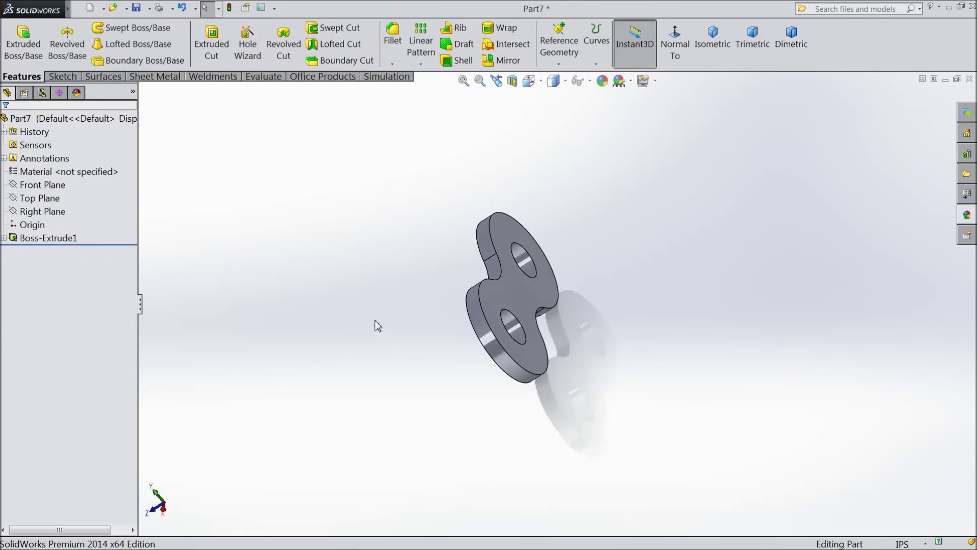
left_click(528, 297)
left_click(568, 266)
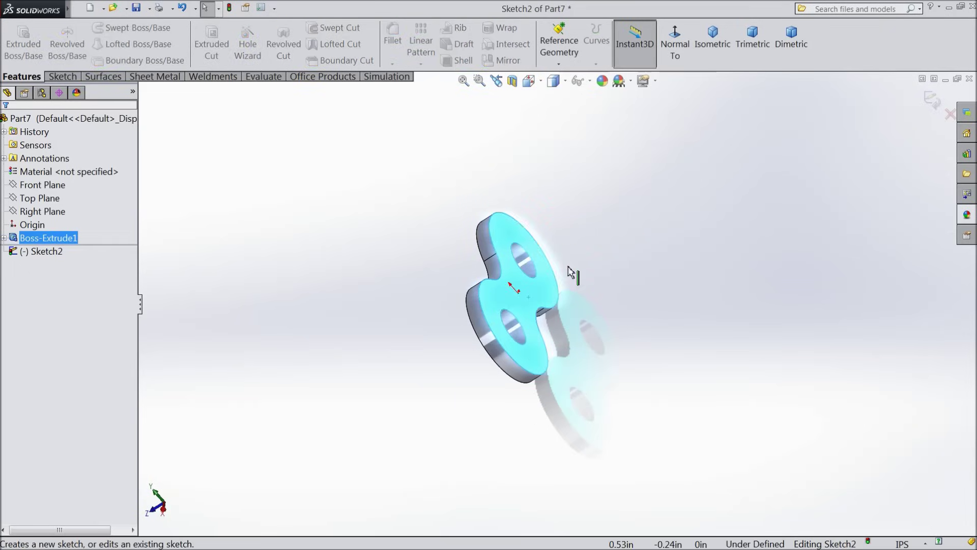
middle_click_drag(552, 279, 587, 297)
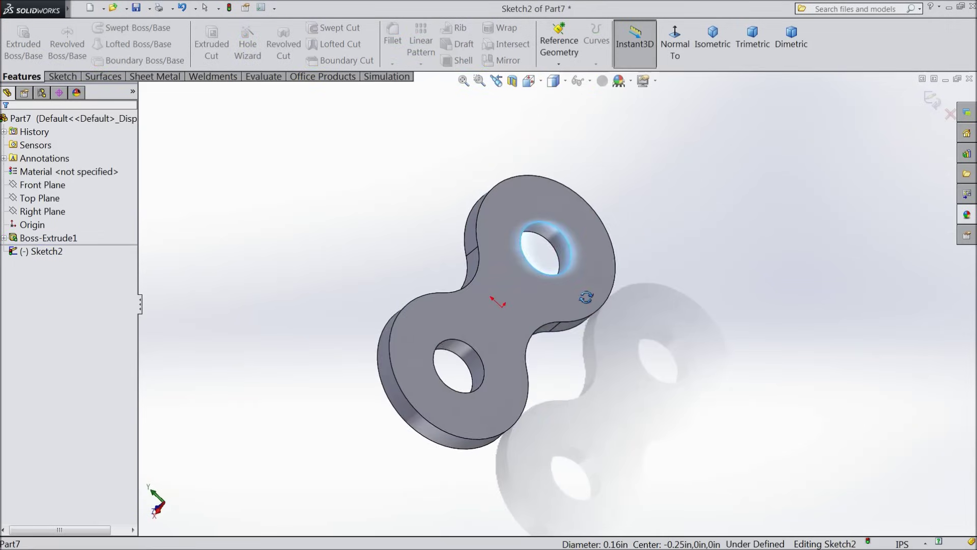
left_click(62, 76)
left_click(217, 46)
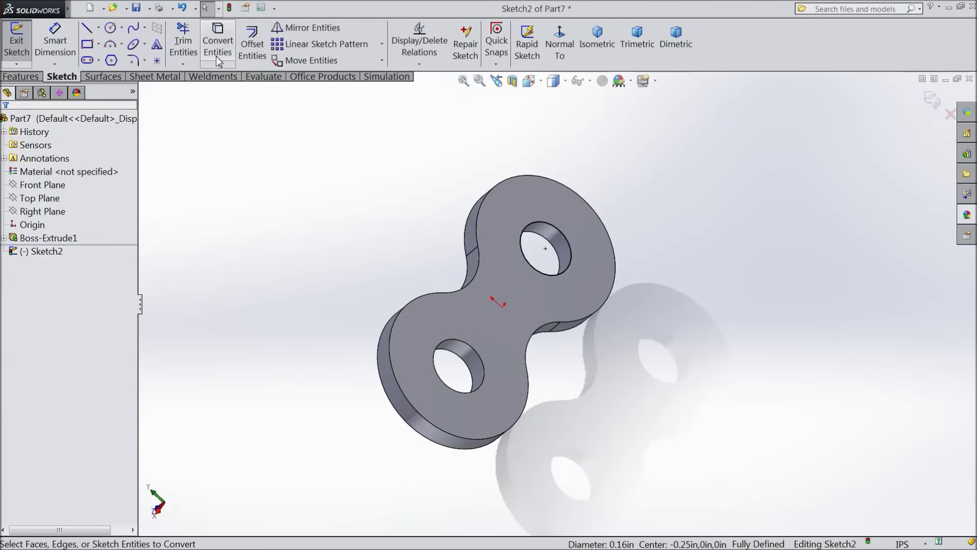
Step: Set up a boss extrusion of the converted circle with a blind depth of 0.59312 in, reversed to pass through the plate
left_click(28, 77)
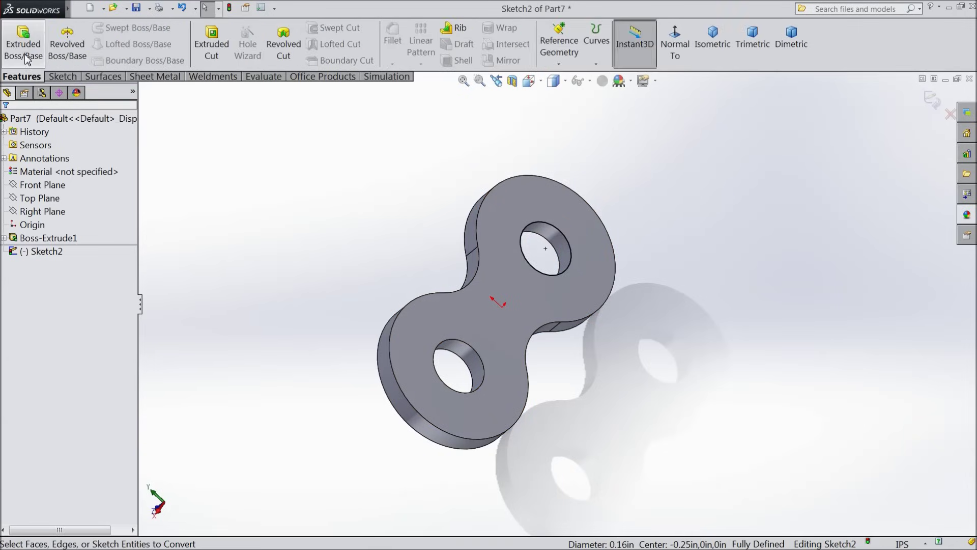
left_click(26, 57)
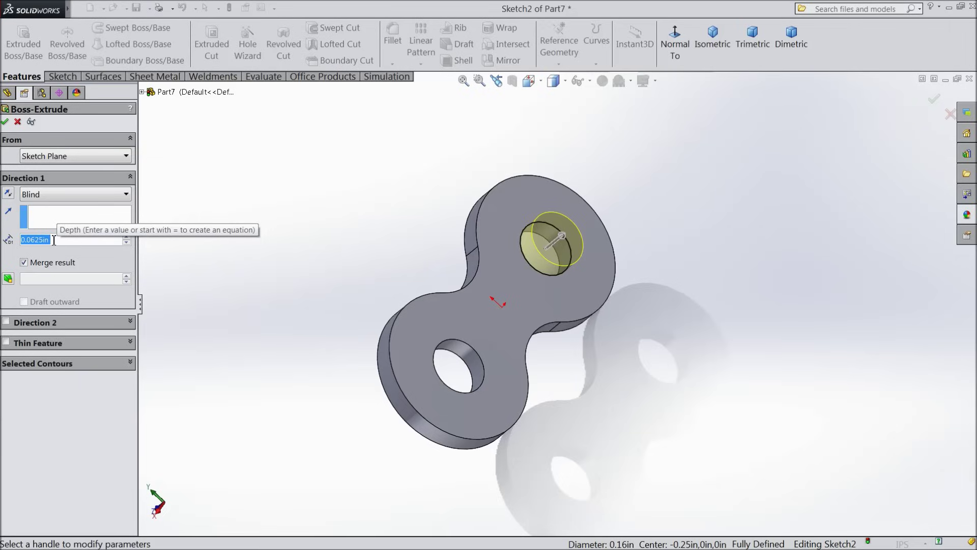
type("0")
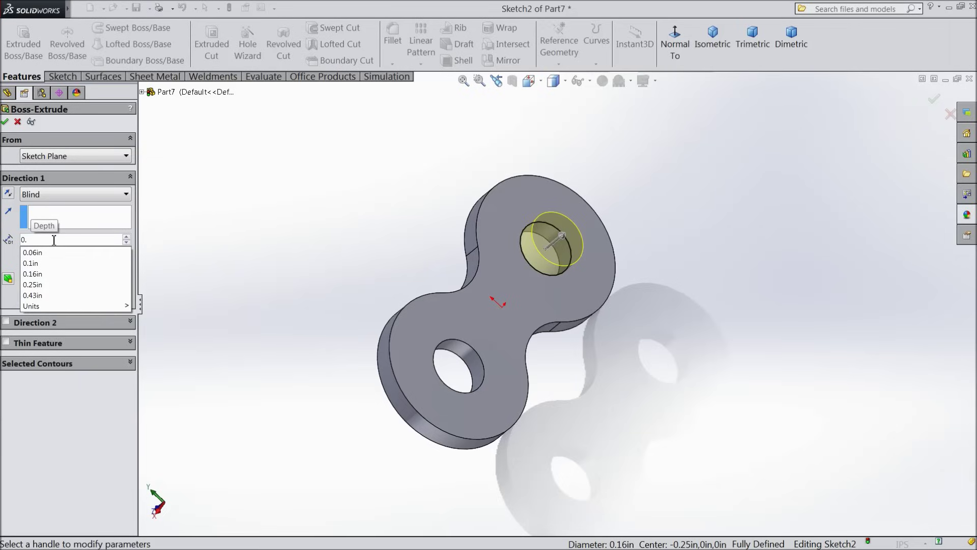
type(".59")
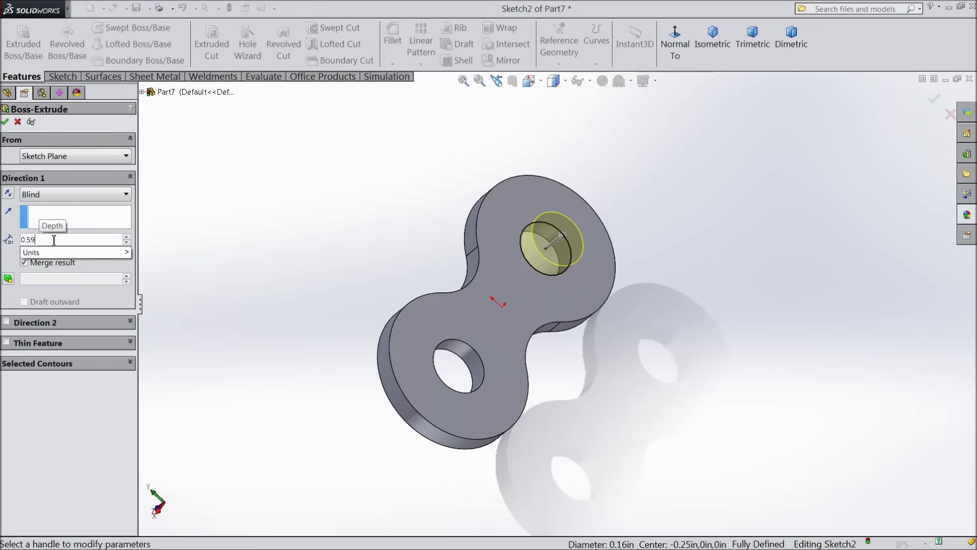
type("312")
key("Return")
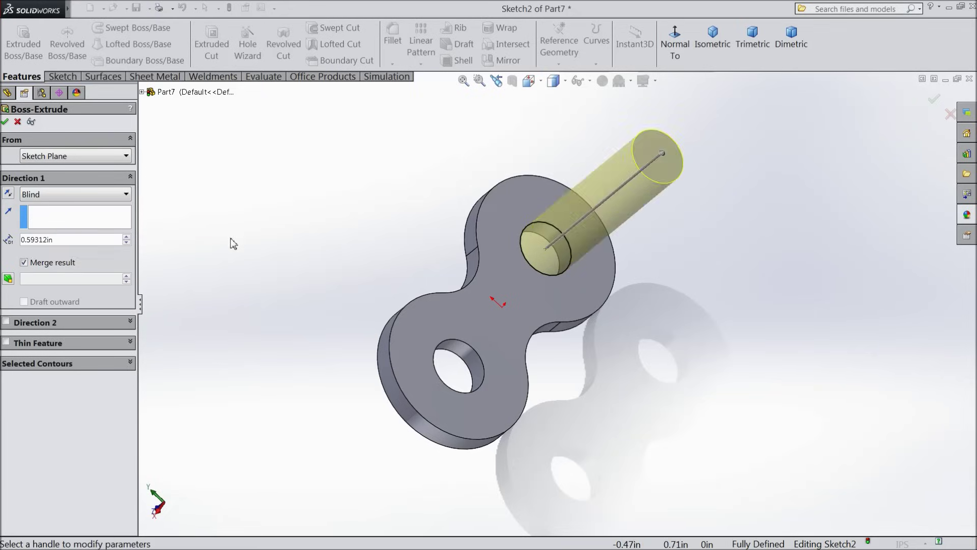
left_click(8, 194)
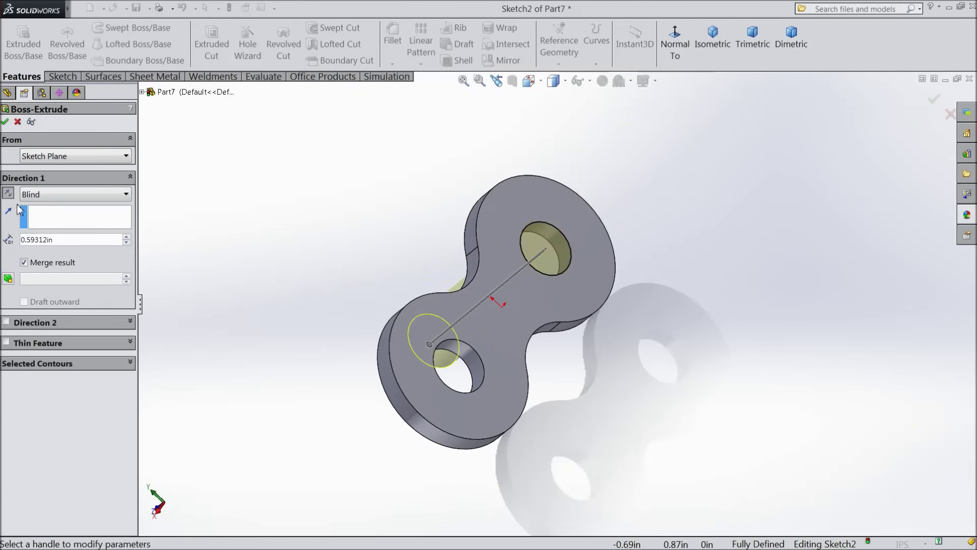
Step: Add a second direction with a blind depth of 0.02 in to the pin extrusion and complete it
left_click(6, 324)
type("0.02")
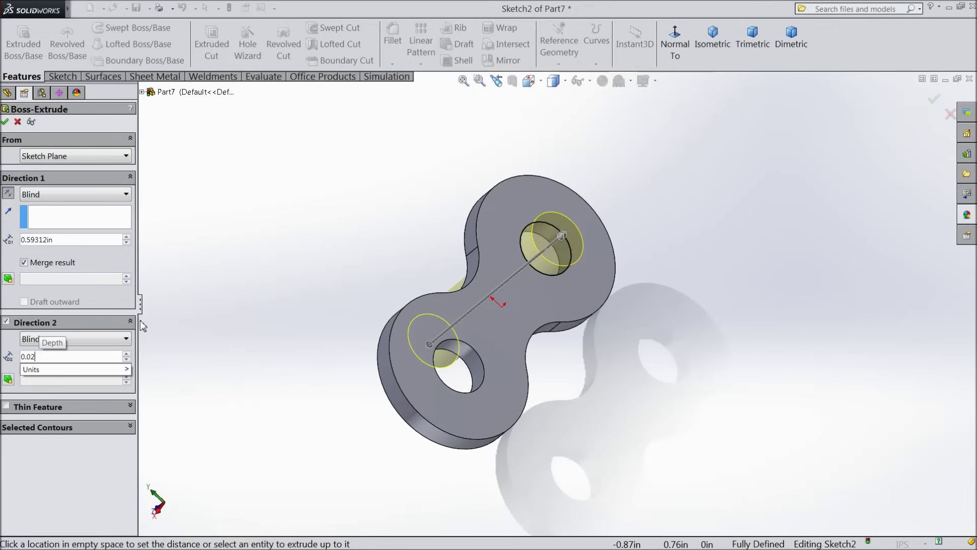
key("Return")
middle_click_drag(342, 298, 455, 266)
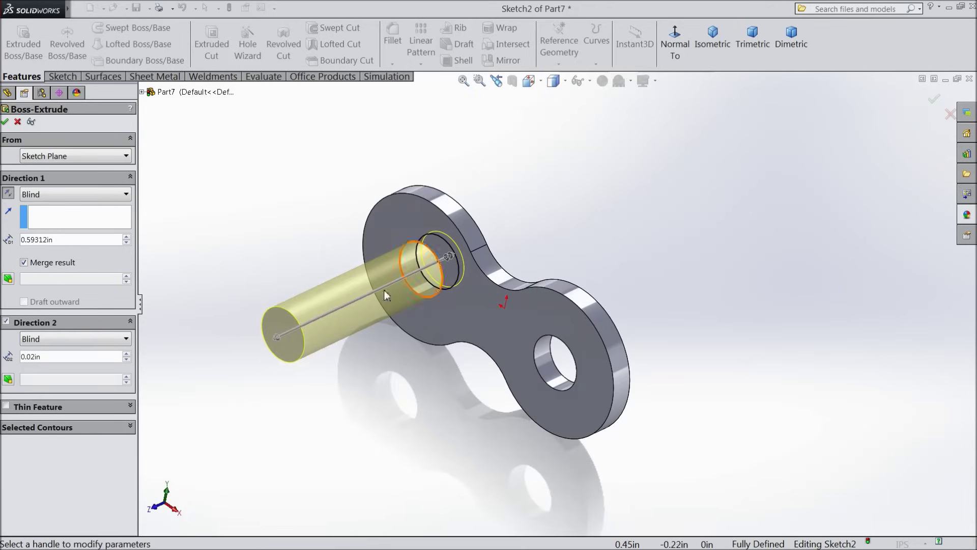
left_click(9, 124)
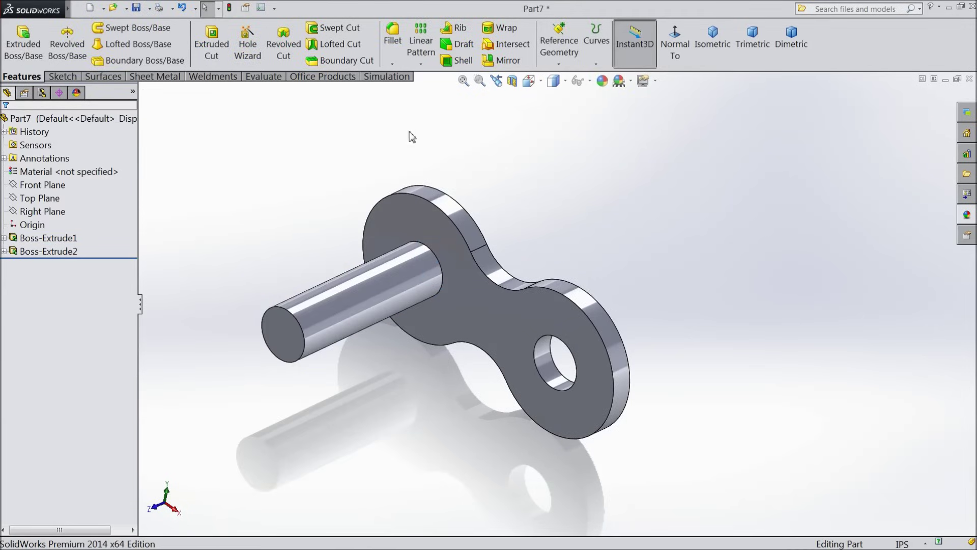
Step: Define a reference plane midway between the two end faces of the pin
left_click(559, 51)
left_click(565, 77)
middle_click_drag(537, 171, 394, 273)
left_click(530, 240)
left_click(283, 328)
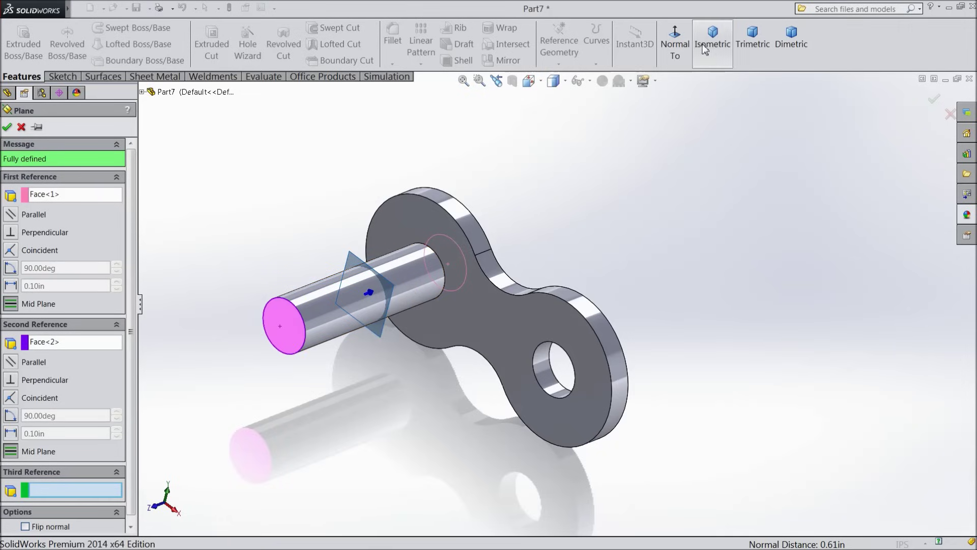
Step: Create a reference plane midway between the two end faces of the pin
left_click(7, 128)
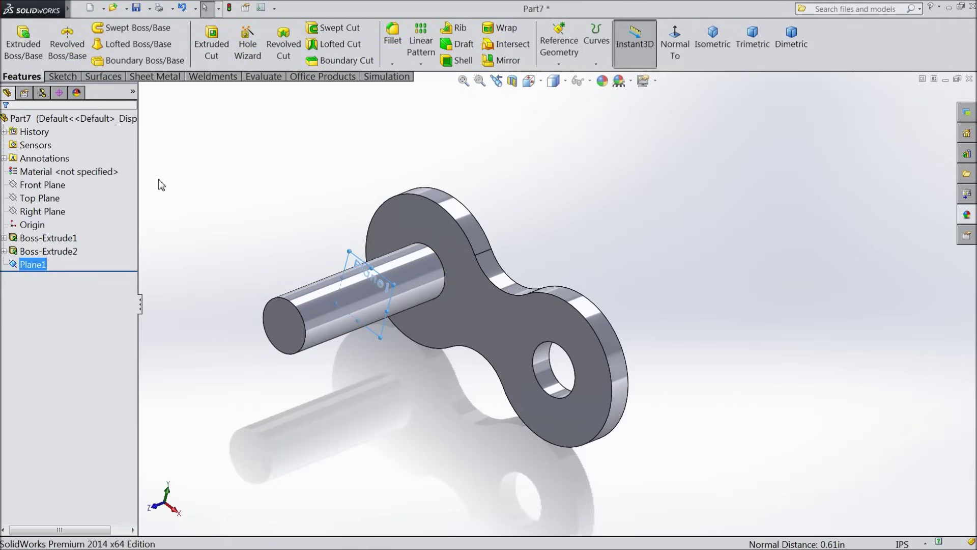
scroll(229, 220, "up", 2)
middle_click_drag(229, 220, 312, 270)
scroll(442, 335, "down", 3)
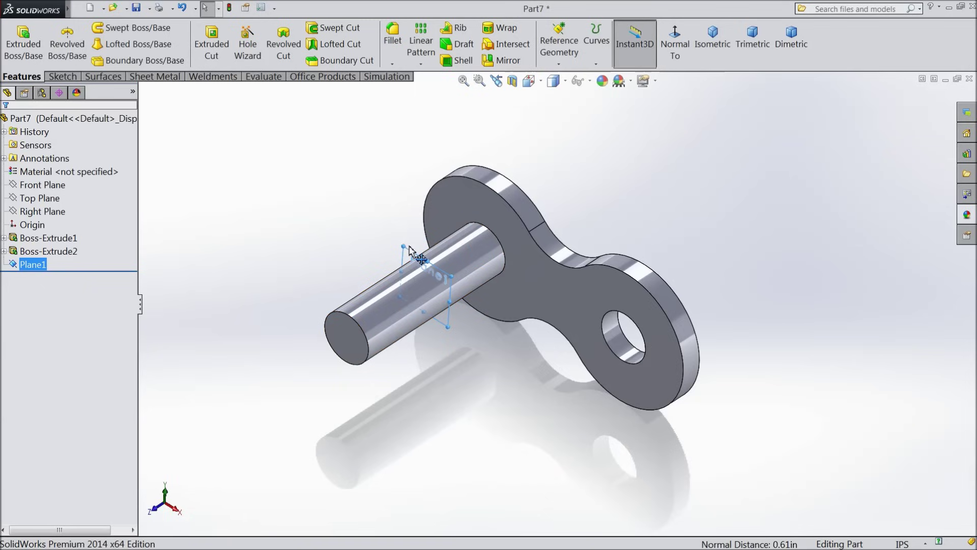
Step: Mirror the link plate (Boss-Extrude1) about Plane1 to the other end of the pin
left_click(502, 60)
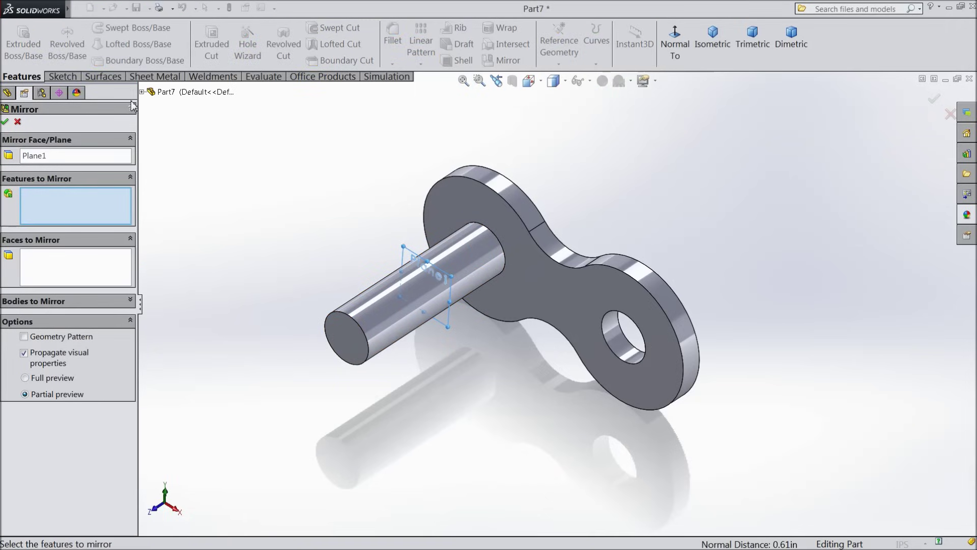
left_click(142, 92)
left_click(189, 211)
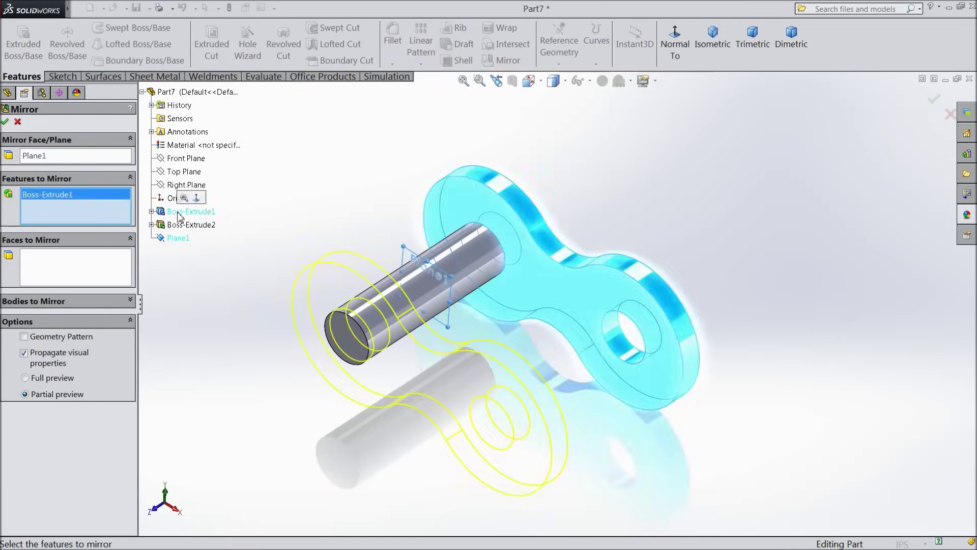
left_click(5, 121)
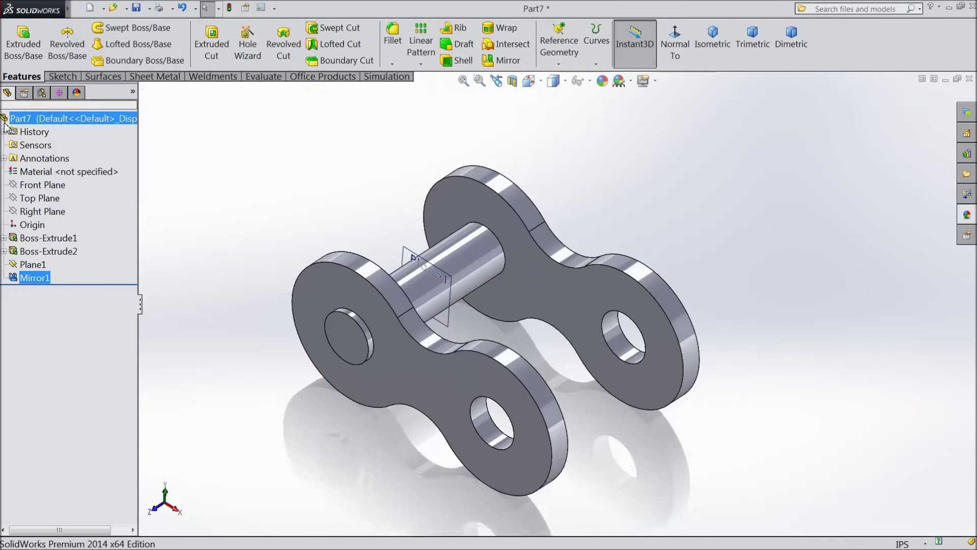
Step: Start a new sketch on the Top Plane and orient the view normal to it
scroll(250, 228, "up", 3)
middle_click_drag(252, 227, 356, 290)
scroll(584, 344, "down", 2)
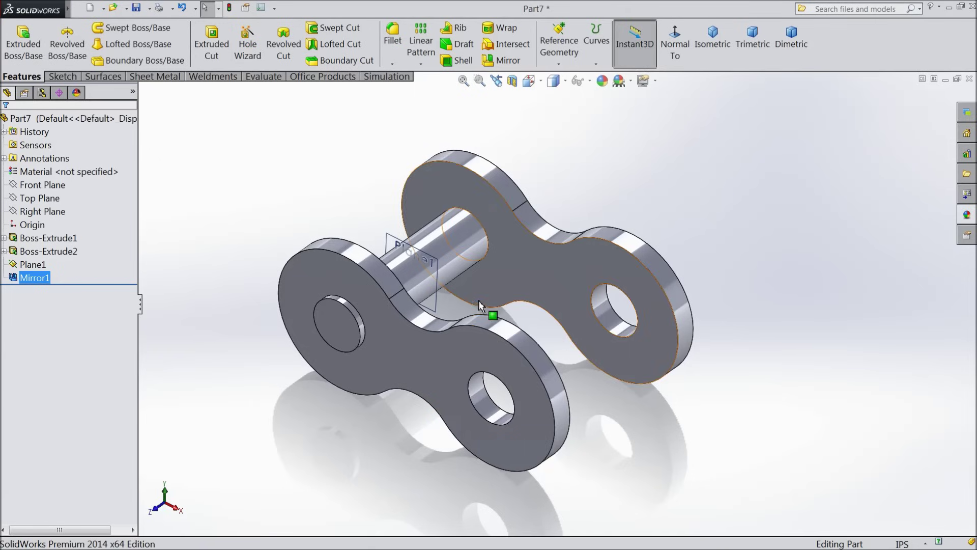
middle_click_drag(469, 298, 468, 297)
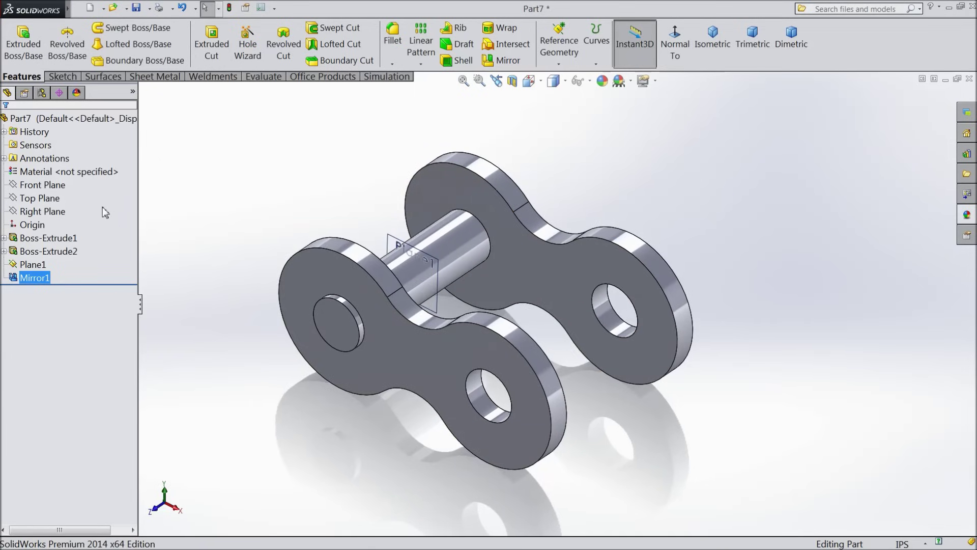
left_click(51, 205)
mouse_move(199, 199)
middle_mouse_down()
mouse_move(231, 159)
mouse_move(222, 200)
mouse_move(203, 210)
middle_mouse_up()
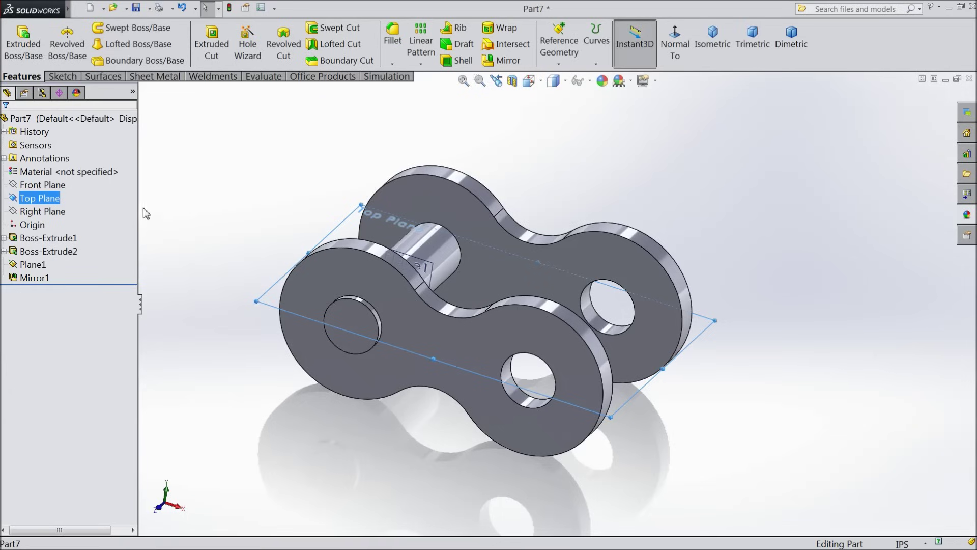
left_click(46, 187)
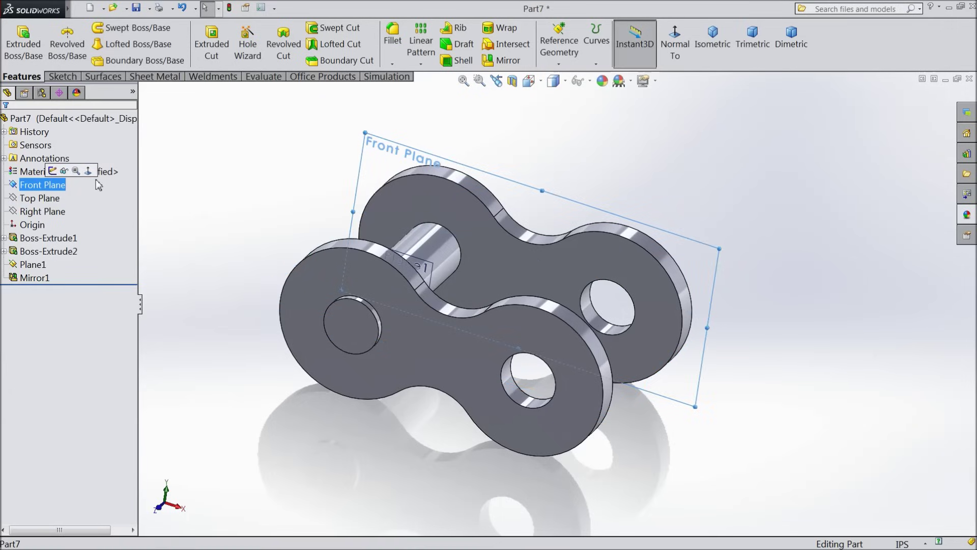
left_click(40, 198)
left_click(34, 183)
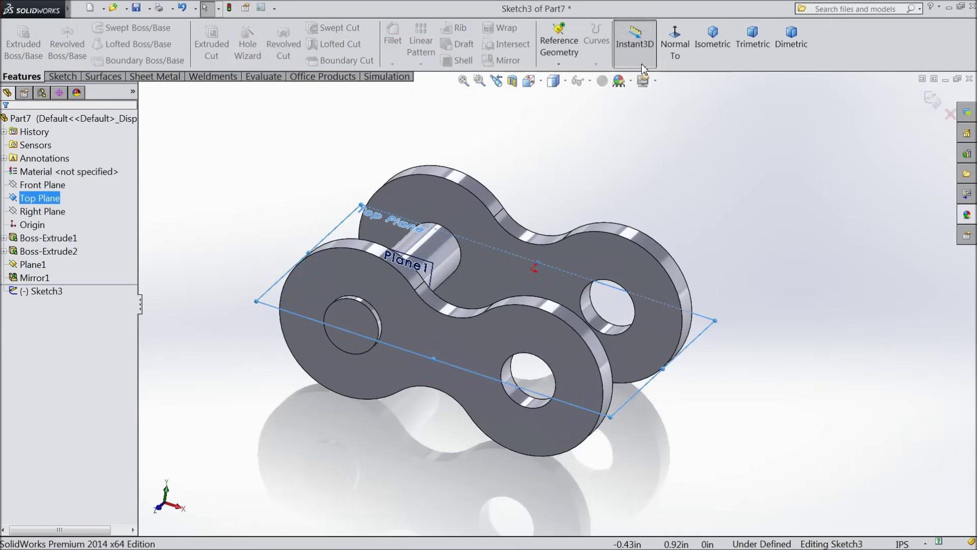
left_click(668, 54)
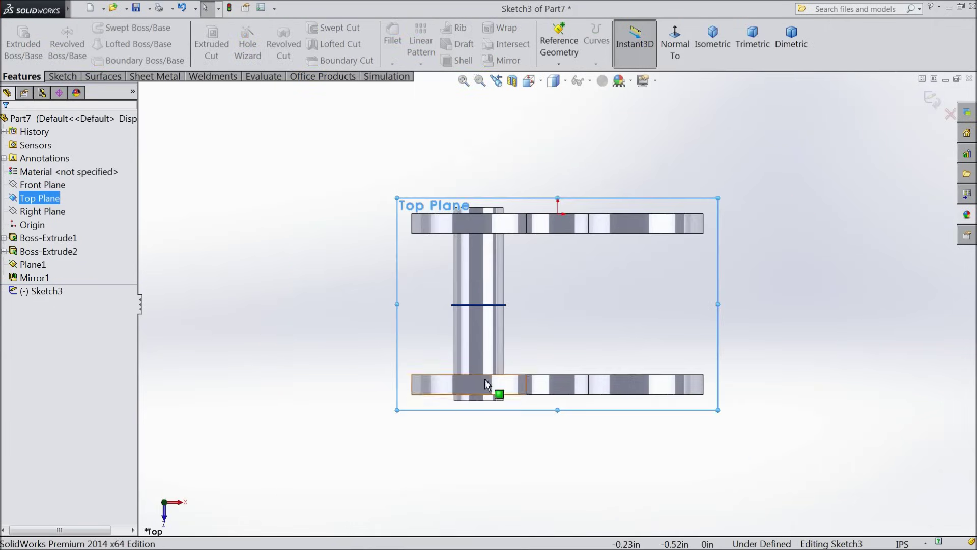
Step: Sketch a vertical centerline from the mirrored plate's outer edge at the pin axis to beyond the pin's end
scroll(504, 402, "down", 5)
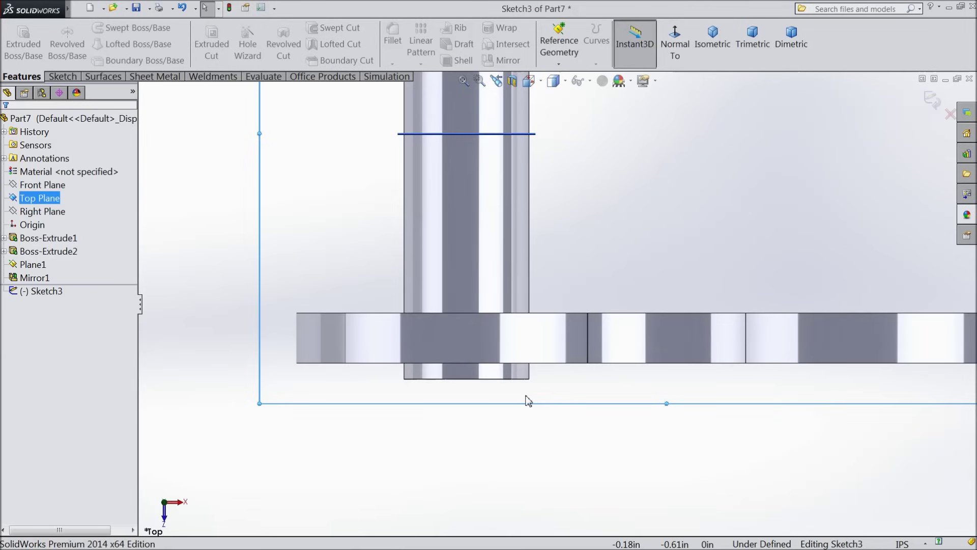
scroll(525, 395, "up", 1)
scroll(469, 366, "down", 1)
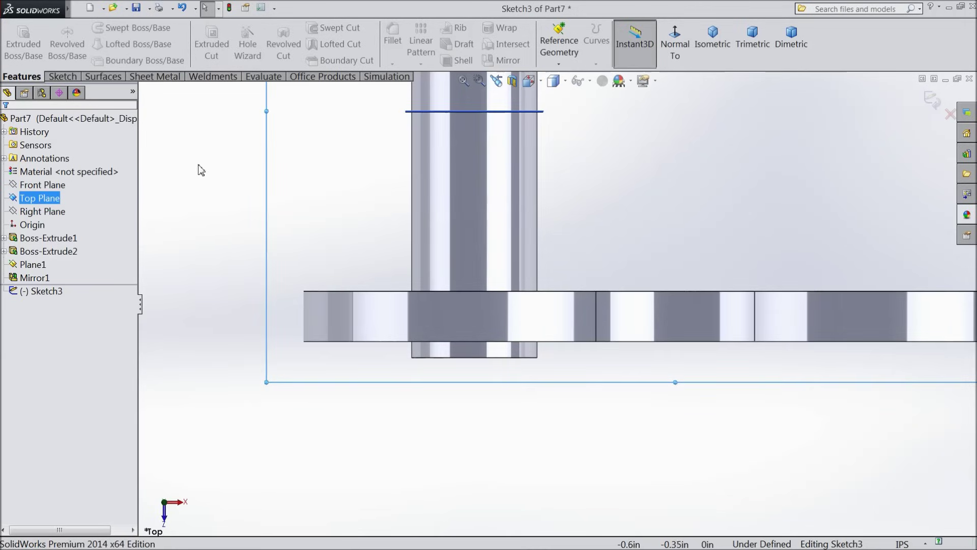
left_click(63, 78)
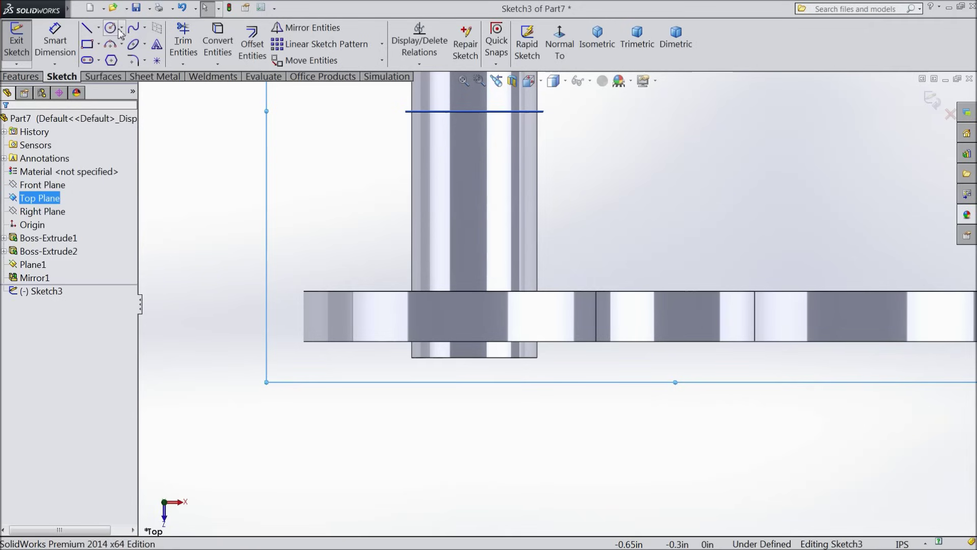
left_click(99, 32)
left_click(108, 58)
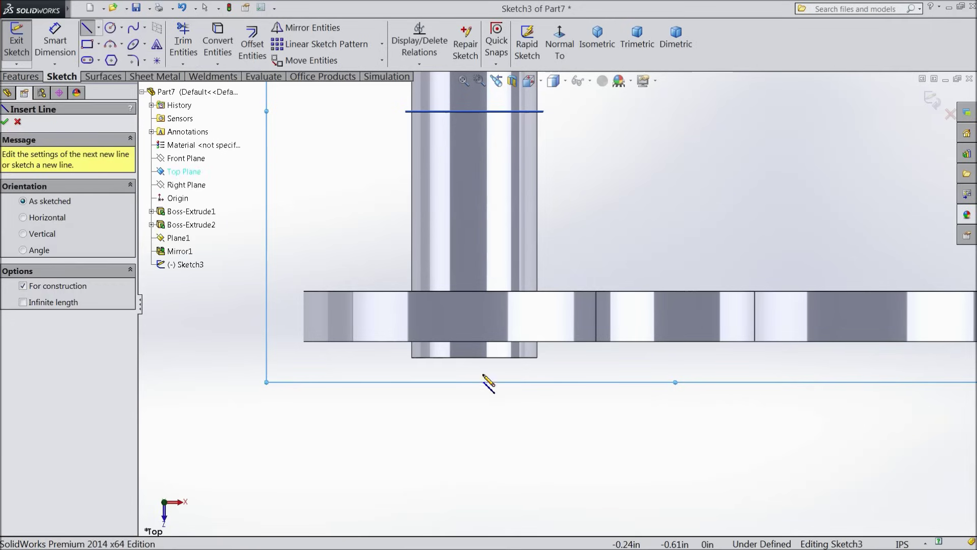
scroll(486, 411, "down", 2)
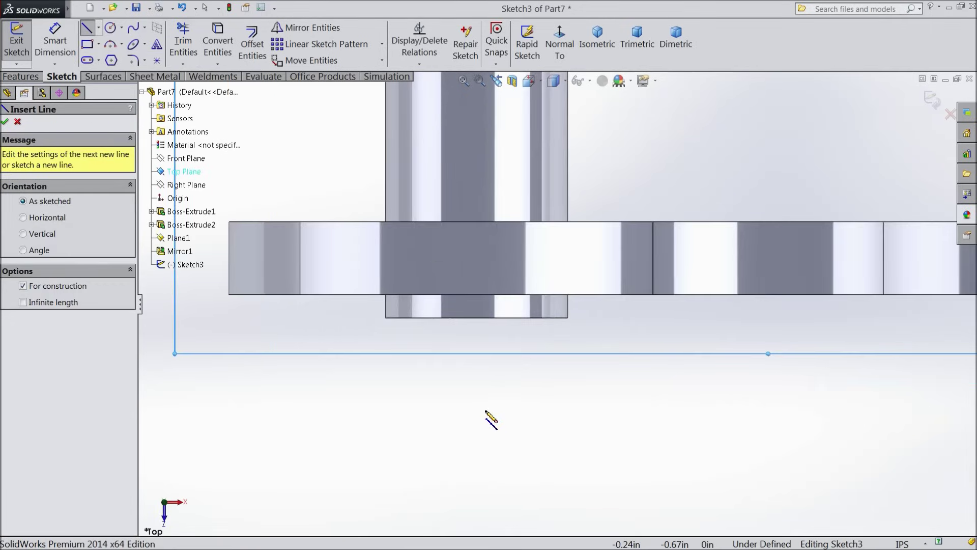
left_click(477, 294)
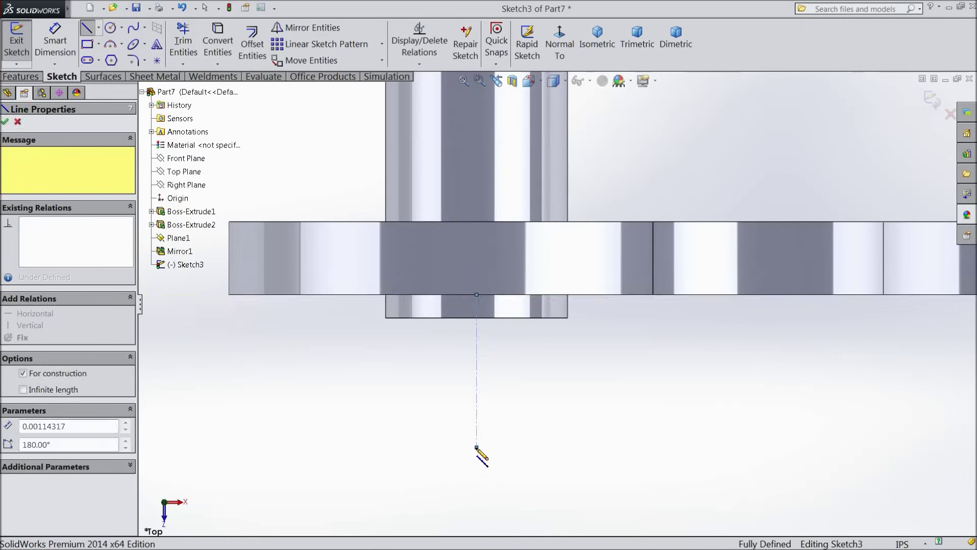
right_click(476, 448)
left_click(524, 100)
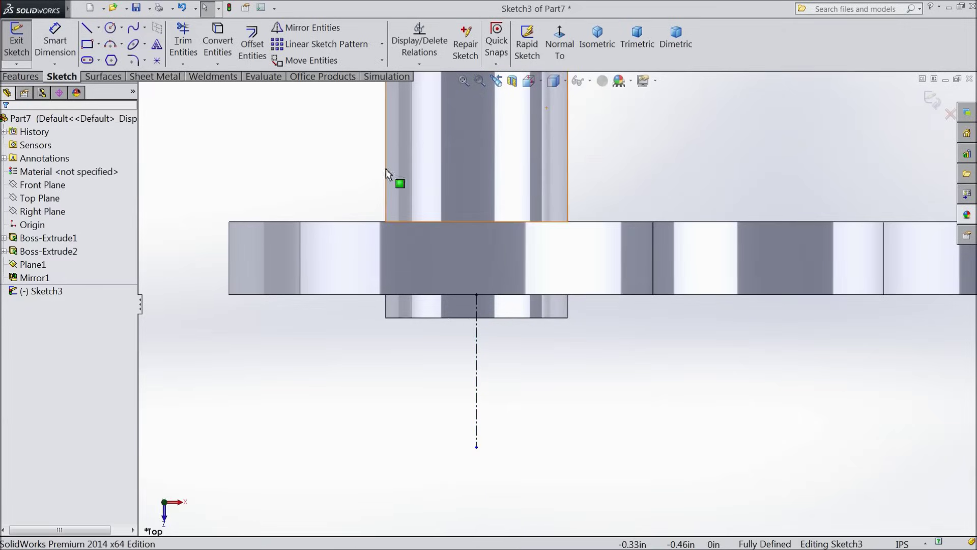
Step: Sketch a circle of about 0.10 in radius centred on the centerline and passing through its start on the plate edge
left_click(111, 28)
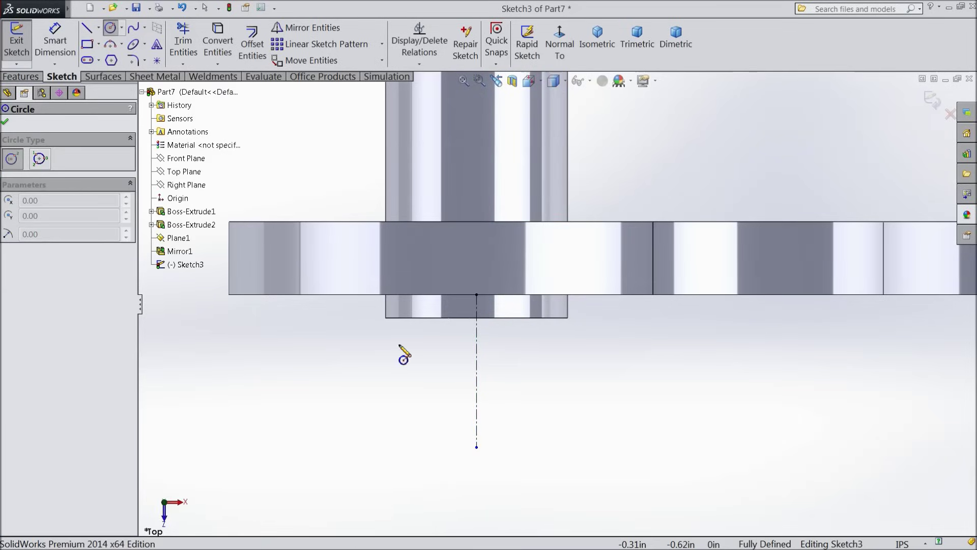
left_click(477, 414)
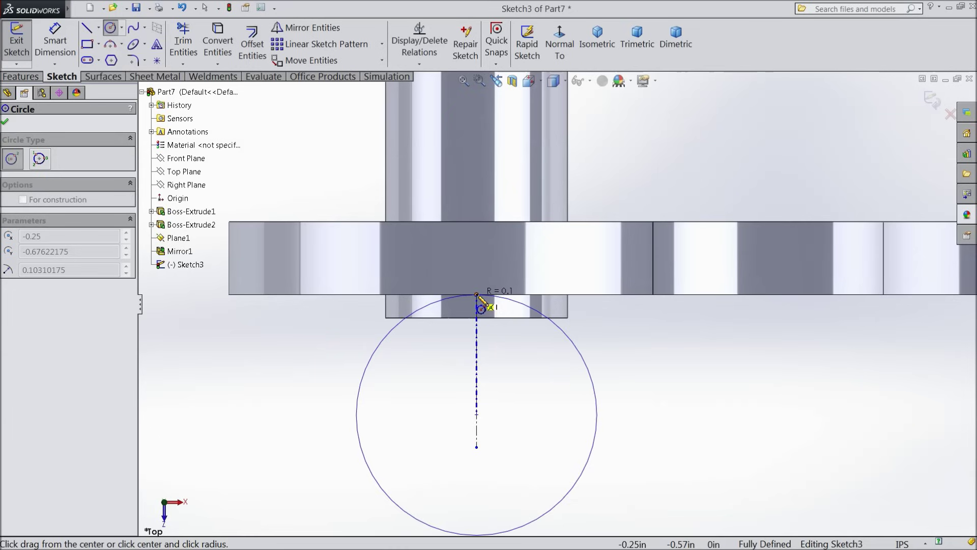
left_click(484, 296)
right_click(451, 365)
left_click(473, 127)
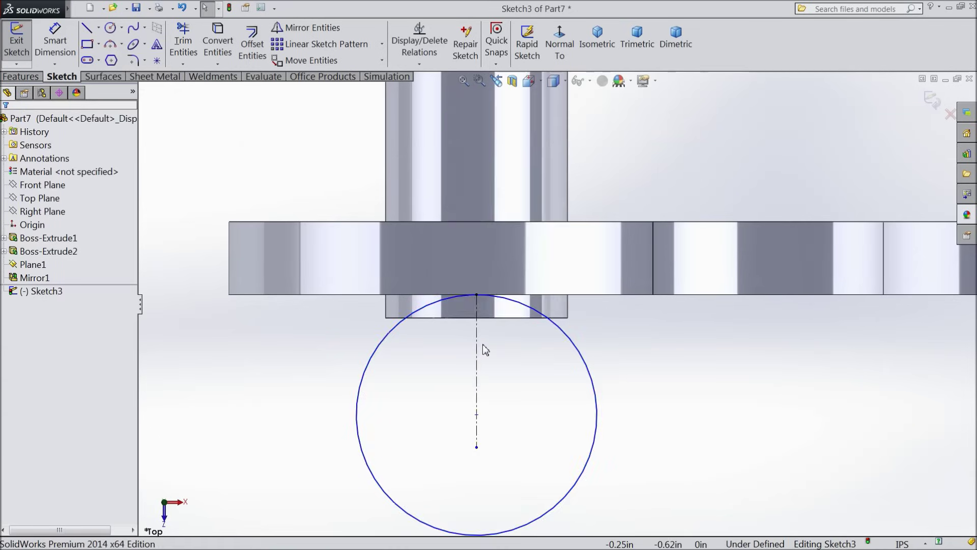
scroll(475, 349, "down", 2)
Step: Sketch a vertical line along the centerline from the plate edge, continued by a horizontal line out to the circle
left_click(87, 28)
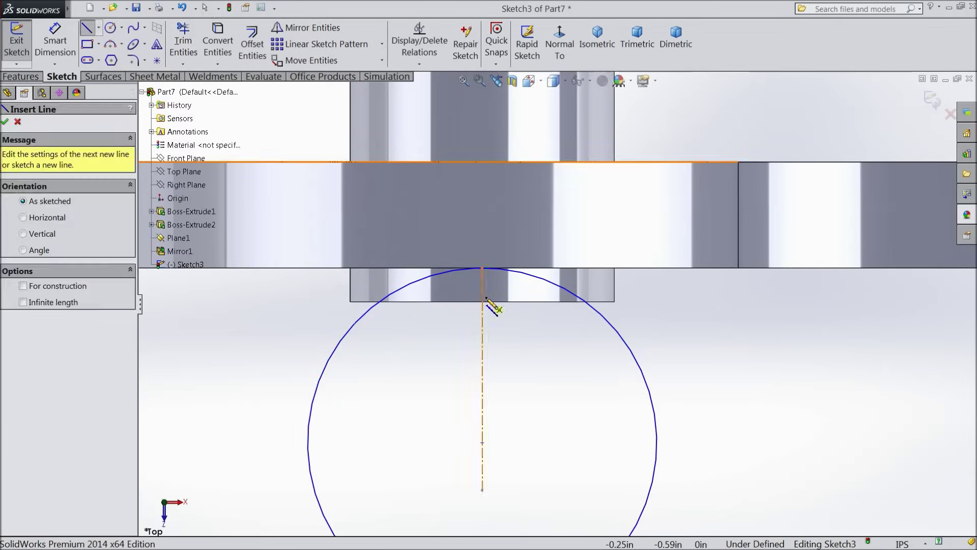
left_click(482, 268)
left_click(482, 330)
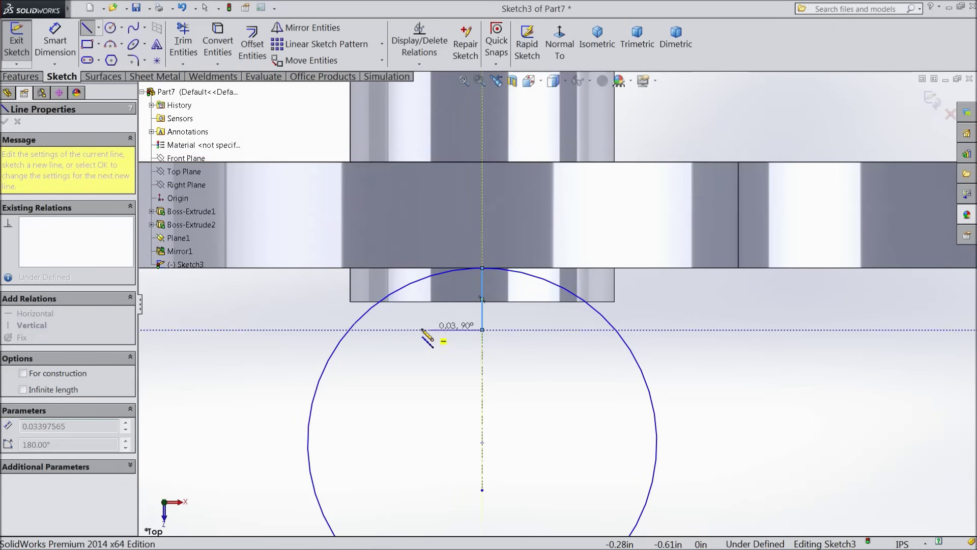
left_click(349, 330)
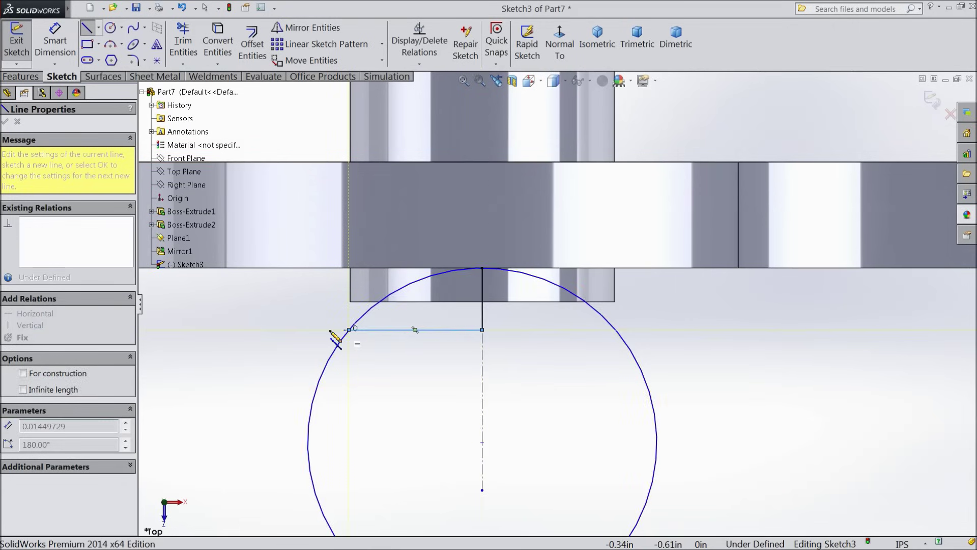
right_click(307, 334)
left_click(326, 91)
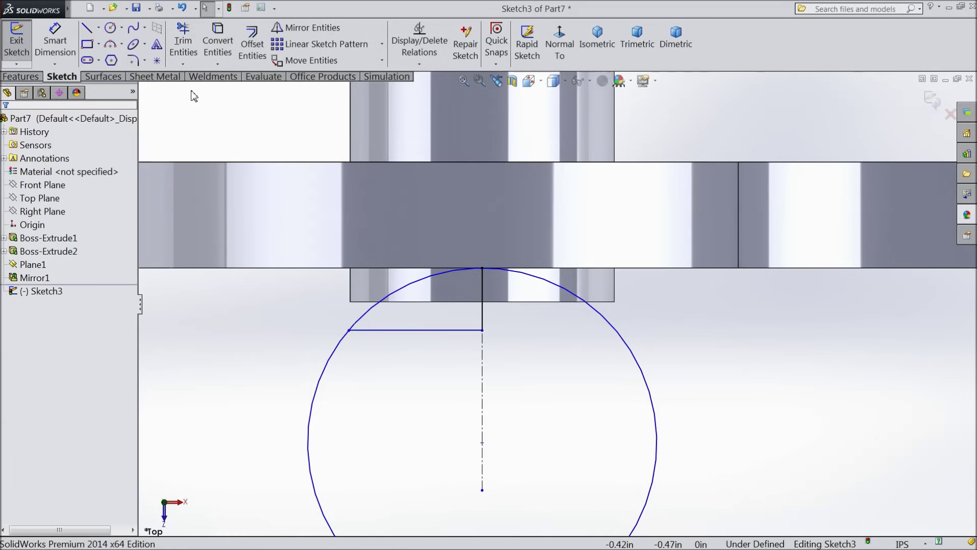
Step: Trim away the circle outside the two lines, keeping only the arc that closes the profile
left_click(184, 43)
left_click(331, 362)
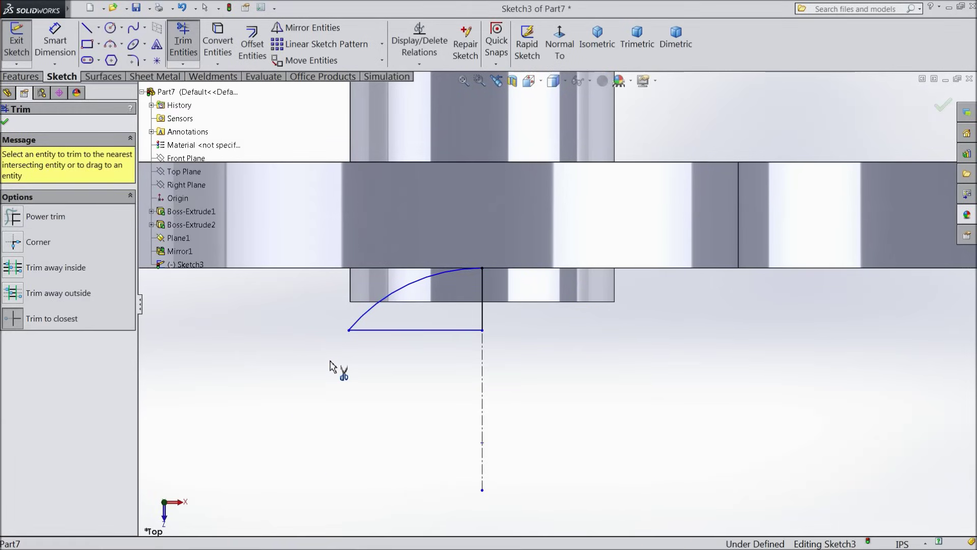
left_click(6, 122)
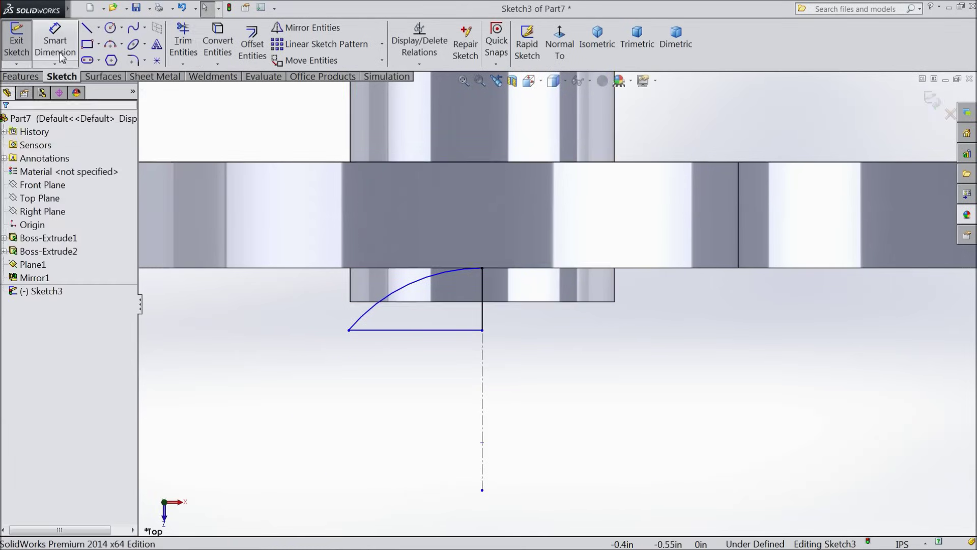
Step: Dimension the arc of the profile with a radius of 0.125 in
left_click(55, 41)
scroll(407, 331, "down", 3)
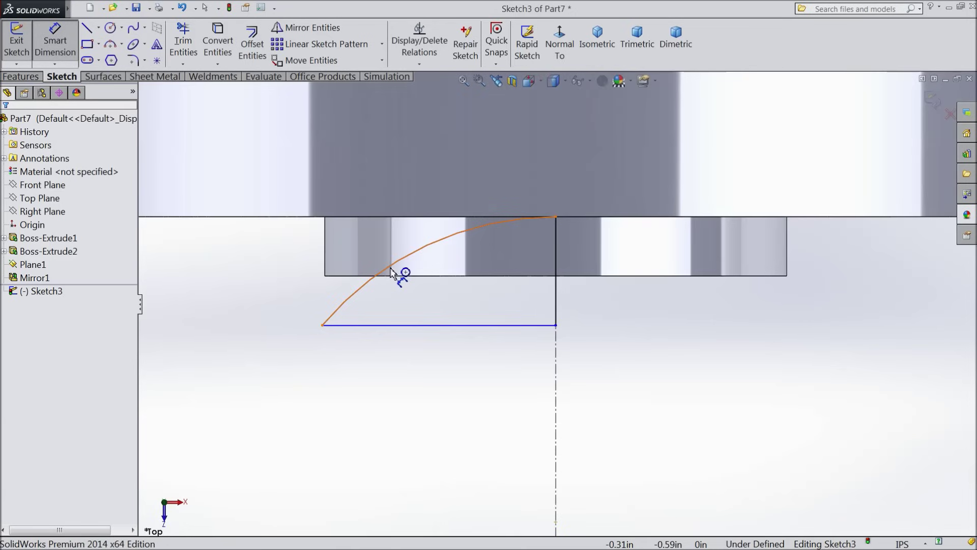
left_click(388, 267)
left_click(455, 397)
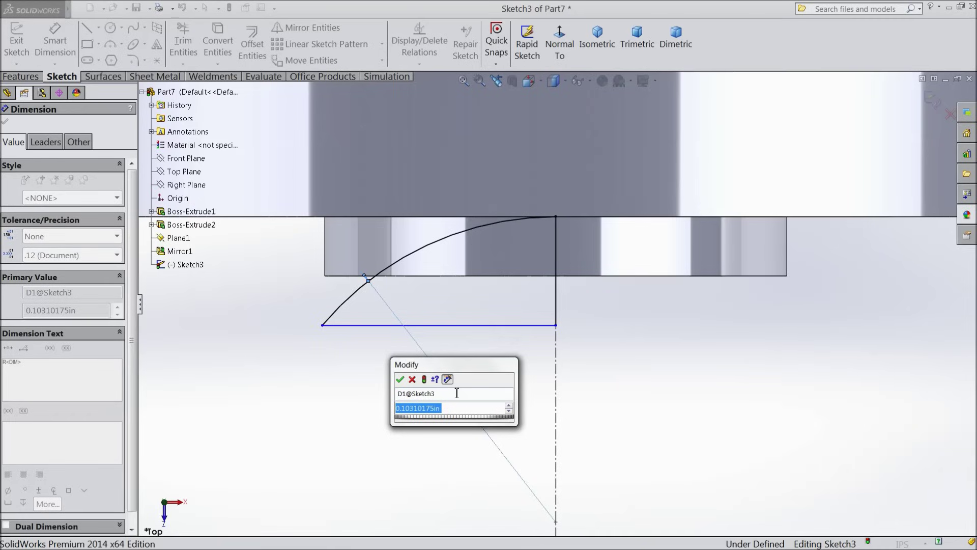
type("0.125")
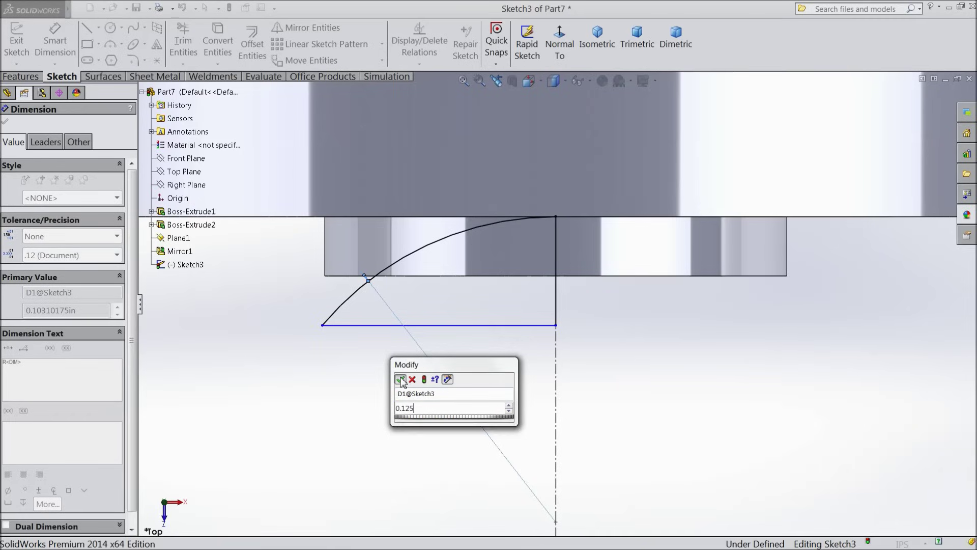
left_click(400, 379)
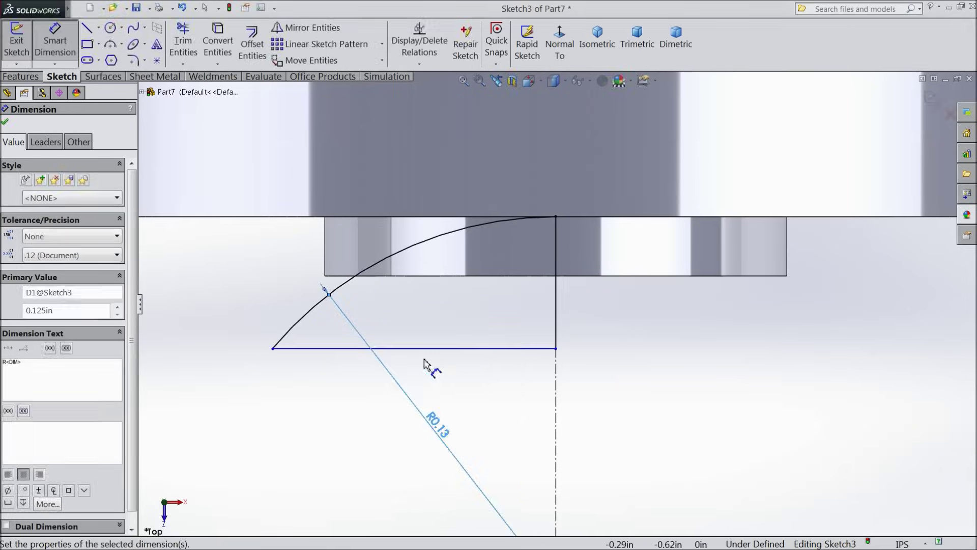
Step: Dimension the profile's vertical line at 0.03238318 in and finish dimensioning
left_click(559, 304)
left_click(679, 310)
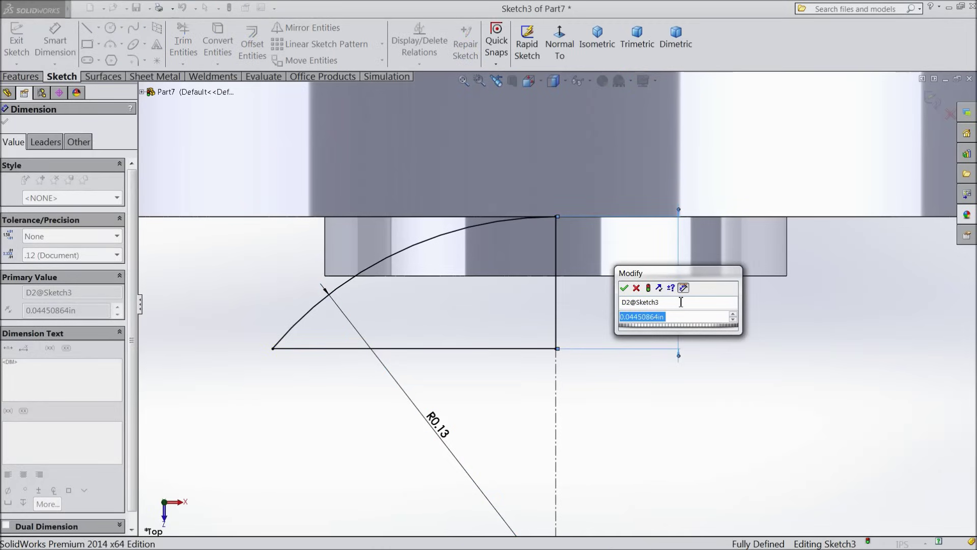
type("0.03238318")
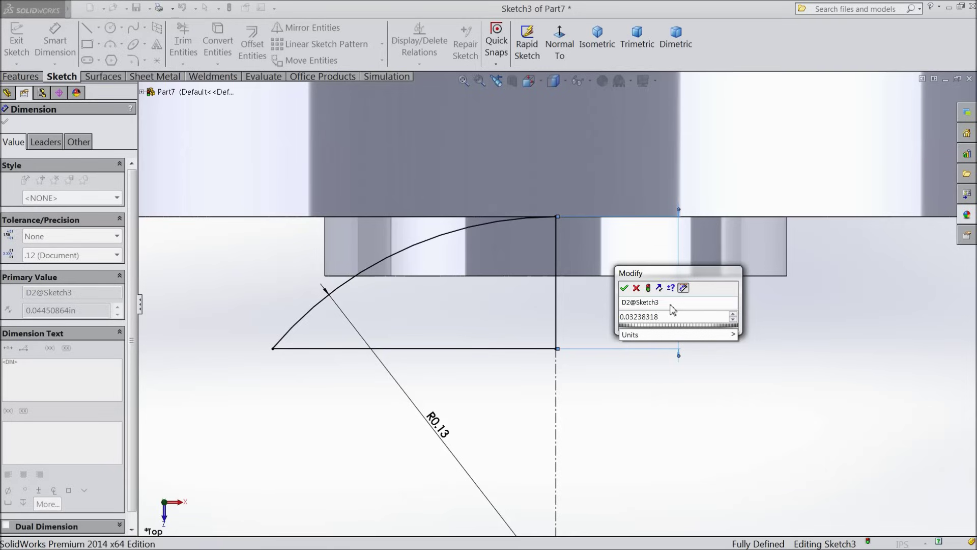
left_click(624, 288)
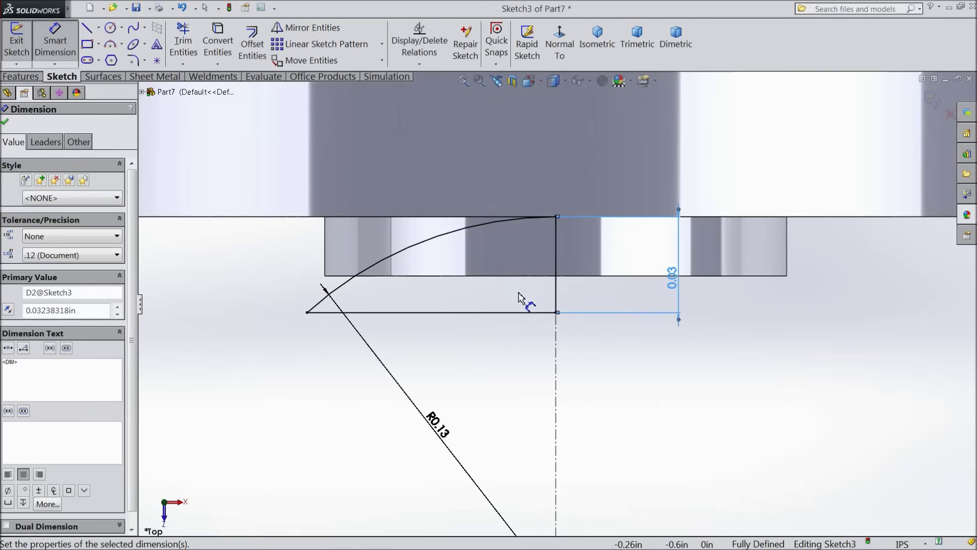
left_click(5, 123)
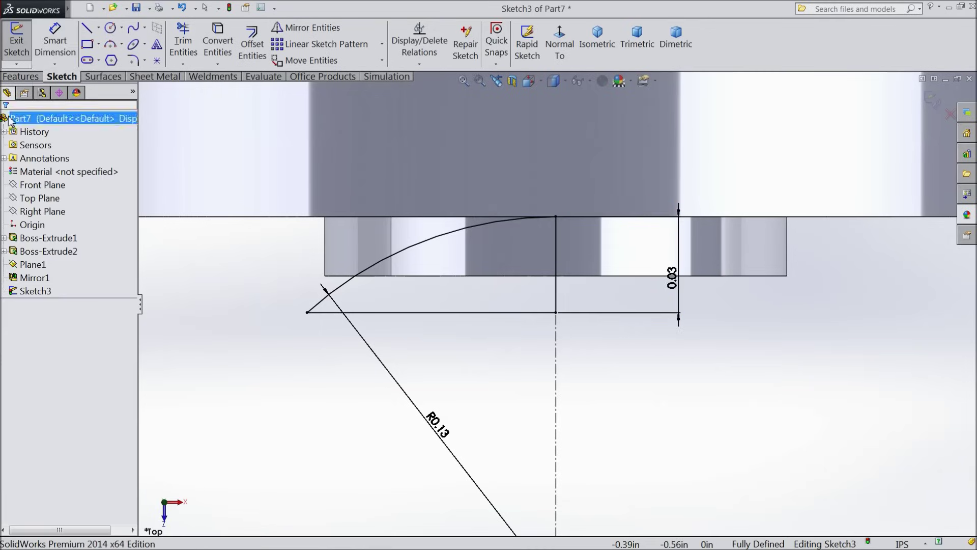
Step: Cut-revolve the arc profile 360 degrees about the centerline to dish the pin's end
left_click(21, 76)
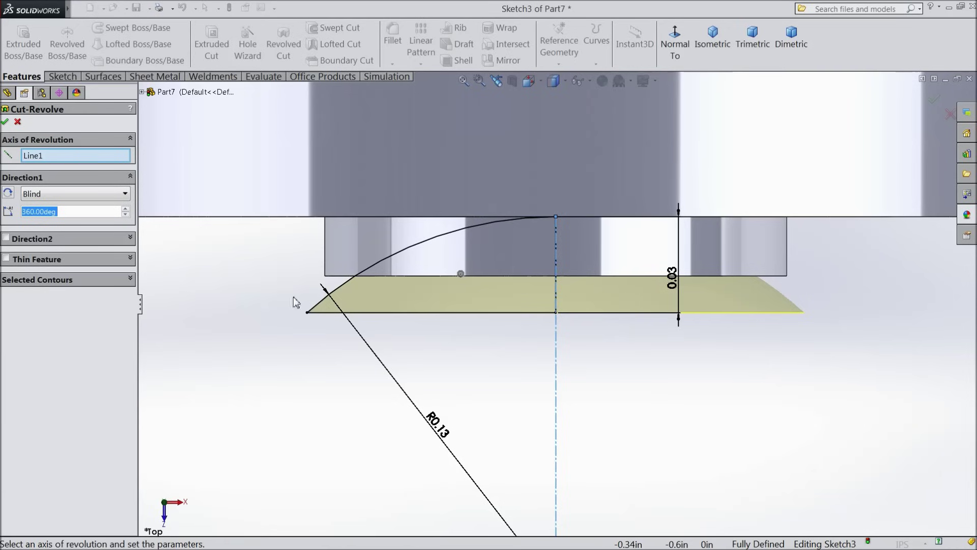
scroll(192, 276, "up", 3)
mouse_move(192, 277)
middle_mouse_down()
mouse_move(349, 356)
mouse_move(338, 273)
mouse_move(313, 266)
middle_mouse_up()
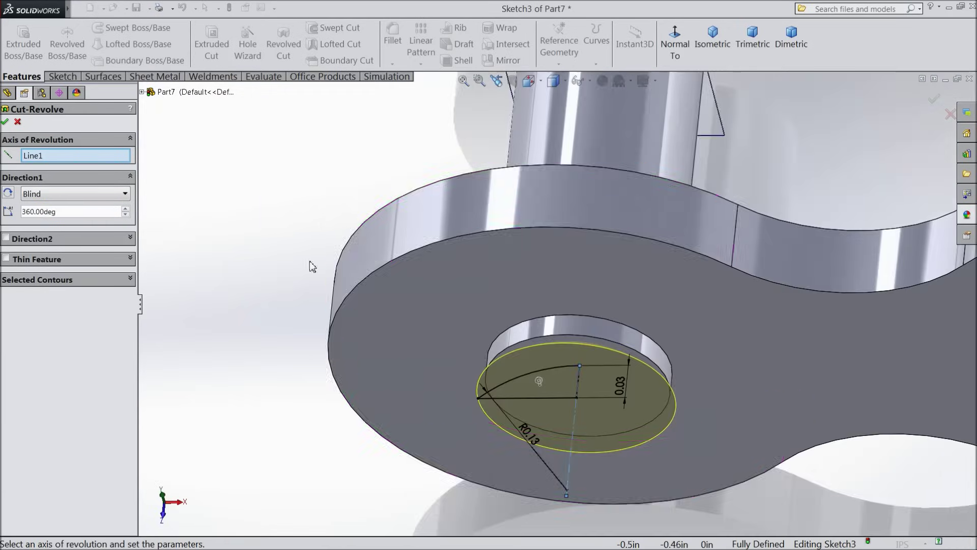
left_click(5, 123)
middle_click_drag(596, 408, 589, 323)
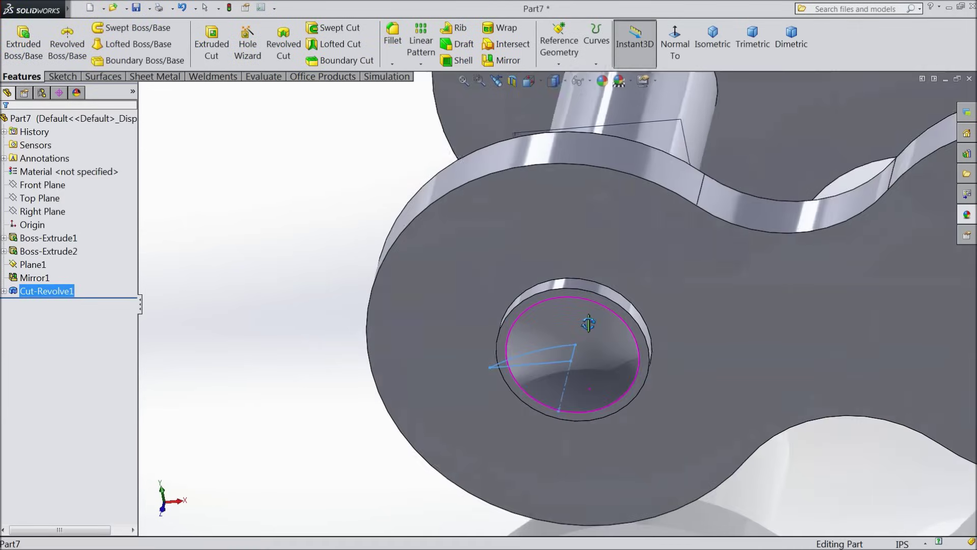
scroll(488, 356, "up", 3)
key("Escape")
scroll(581, 335, "up", 3)
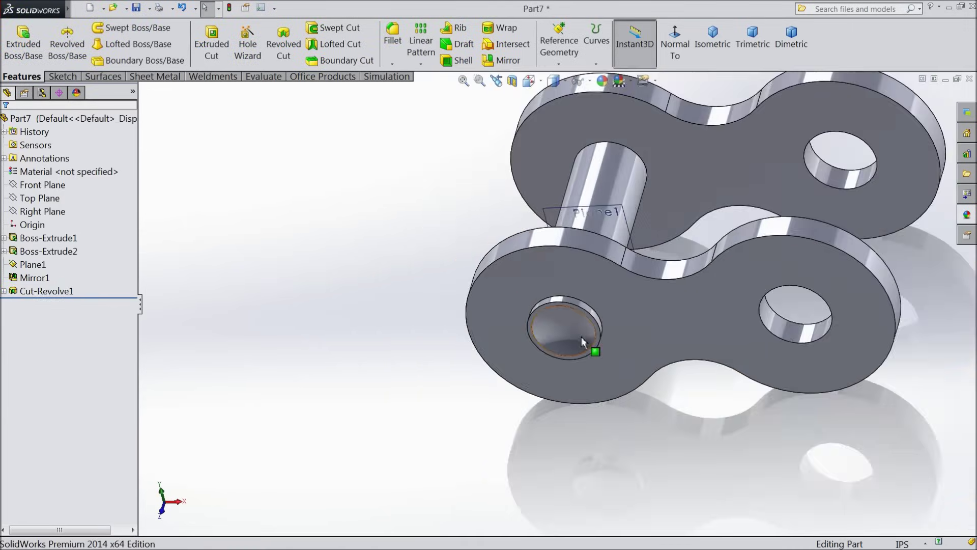
Step: Mirror the pin extrusion and its revolved cut about the Right Plane to make the second pin
mouse_move(433, 331)
middle_mouse_down()
mouse_move(432, 313)
mouse_move(439, 341)
middle_mouse_up()
scroll(439, 341, "up", 3)
scroll(711, 233, "down", 4)
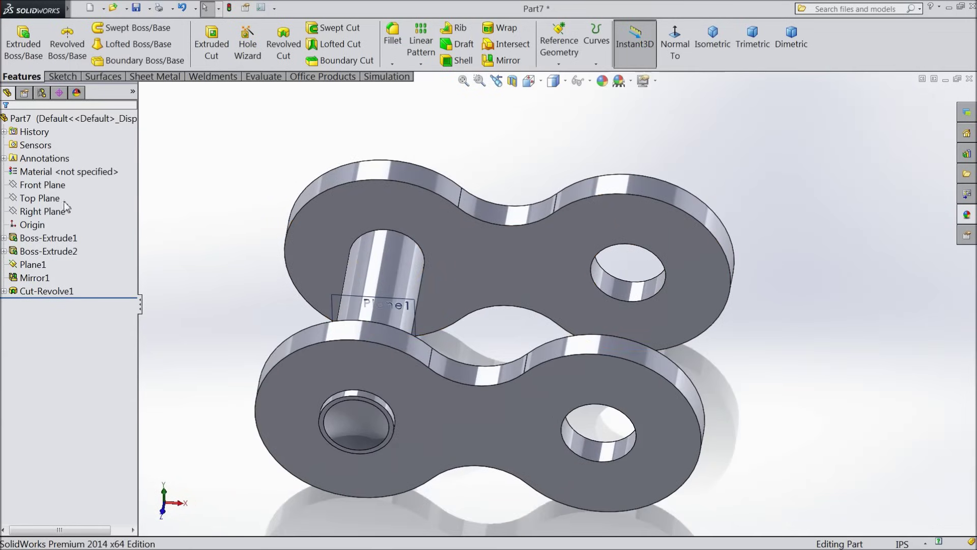
left_click(53, 201)
left_click(52, 189)
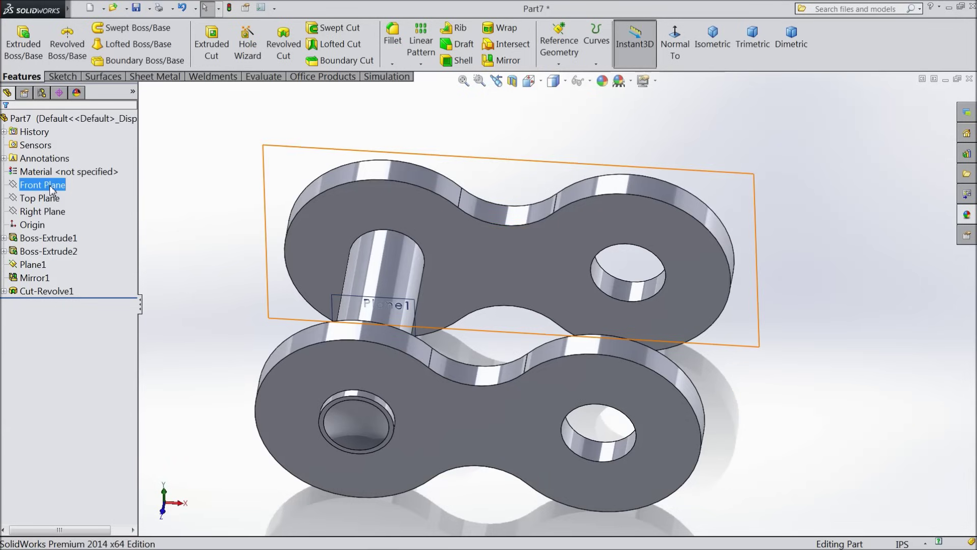
left_click(51, 211)
key("Left")
key("Left")
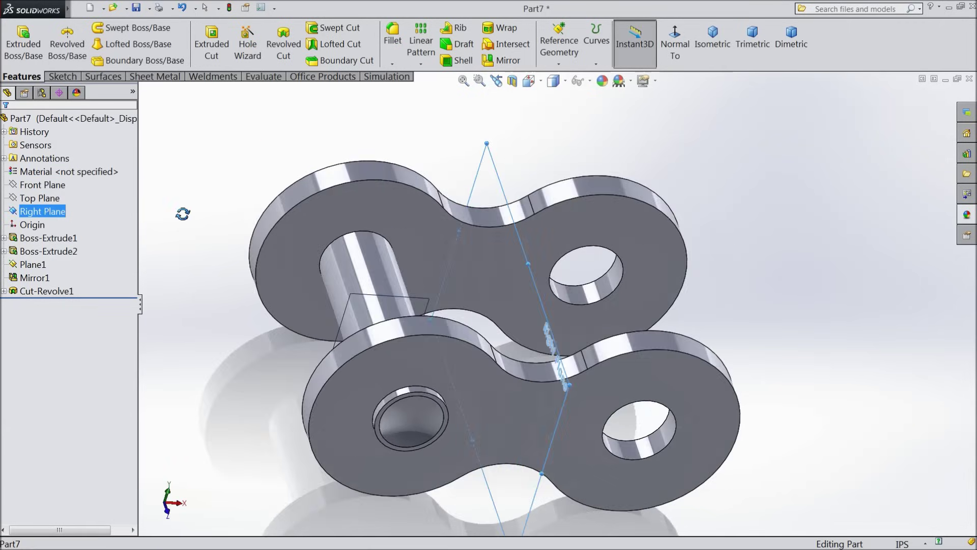
left_click(502, 60)
left_click(142, 93)
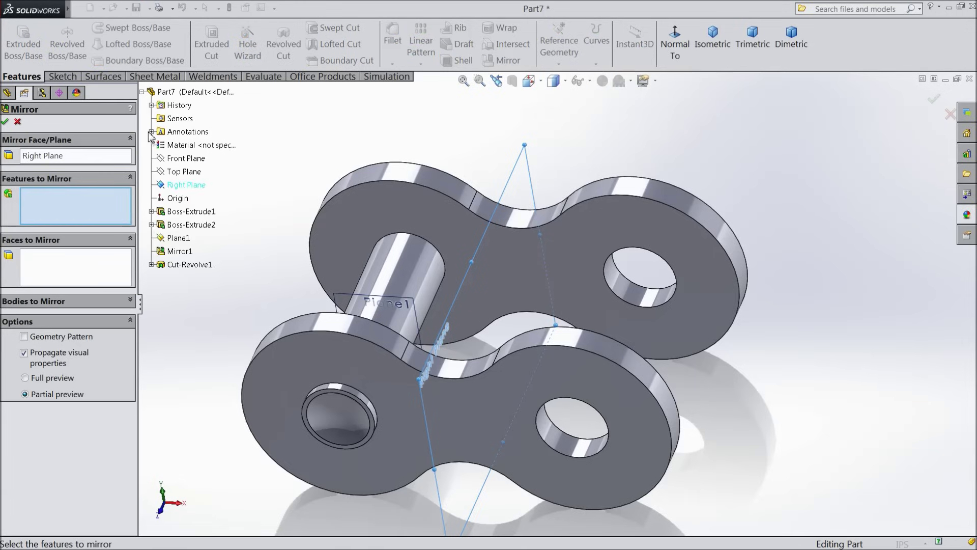
left_click(184, 227)
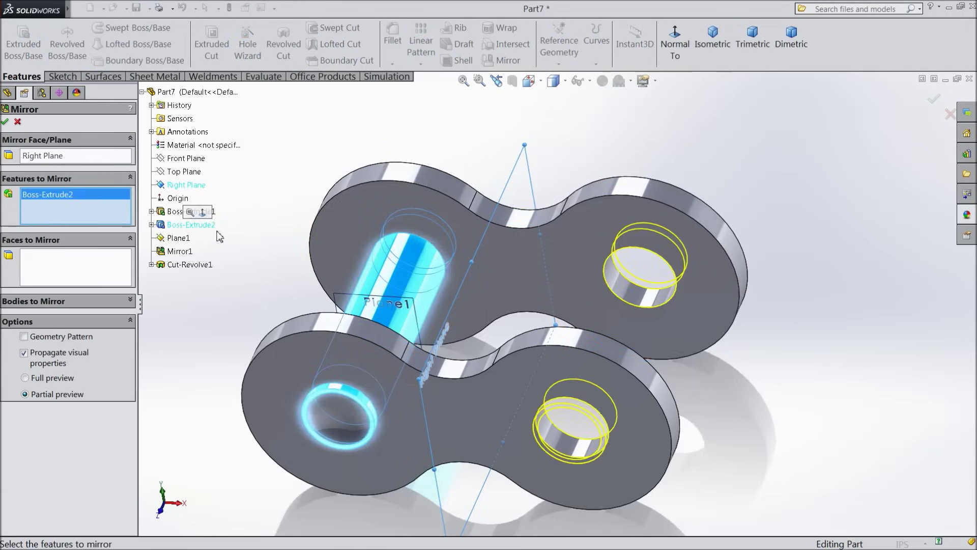
left_click(184, 265)
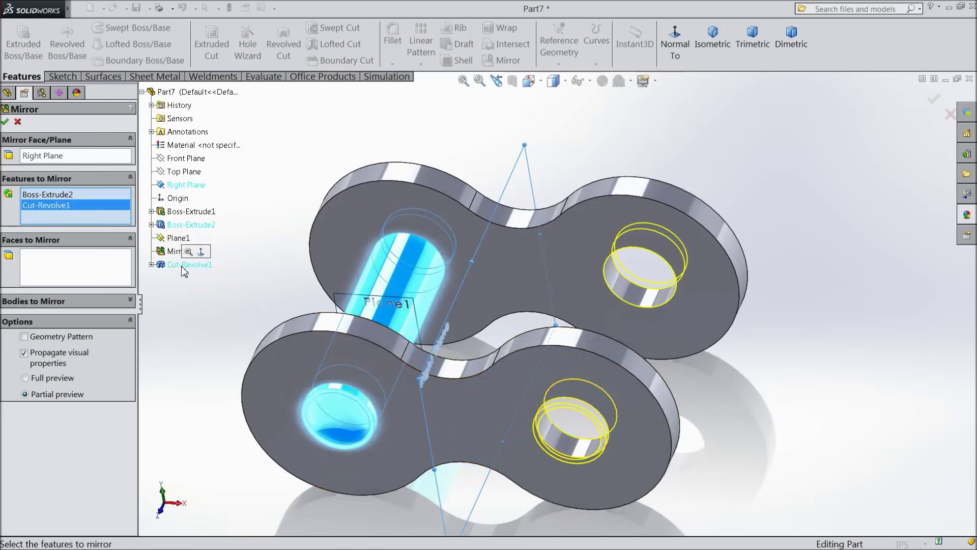
left_click(5, 122)
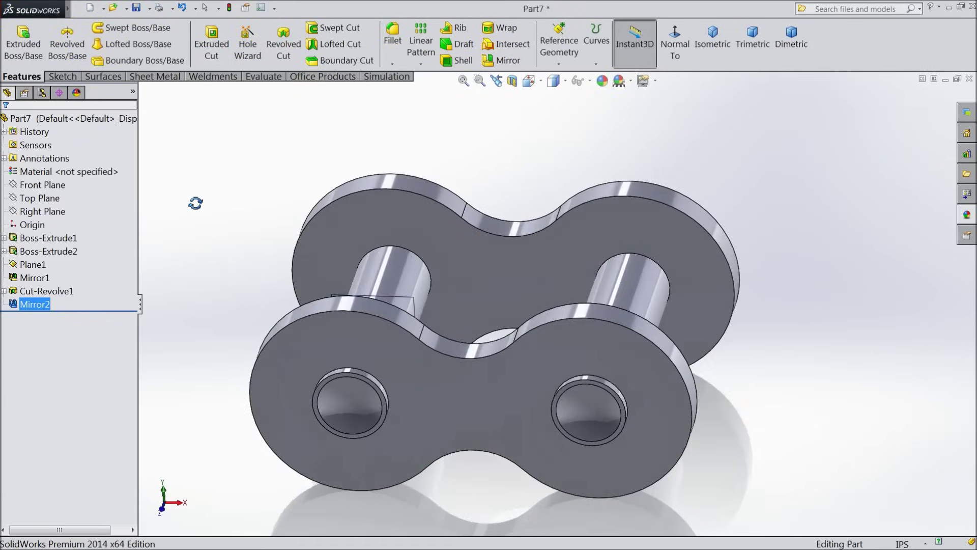
Step: Mirror the revolved cut about Plane1 onto the opposite end of the first pin
left_click(332, 296)
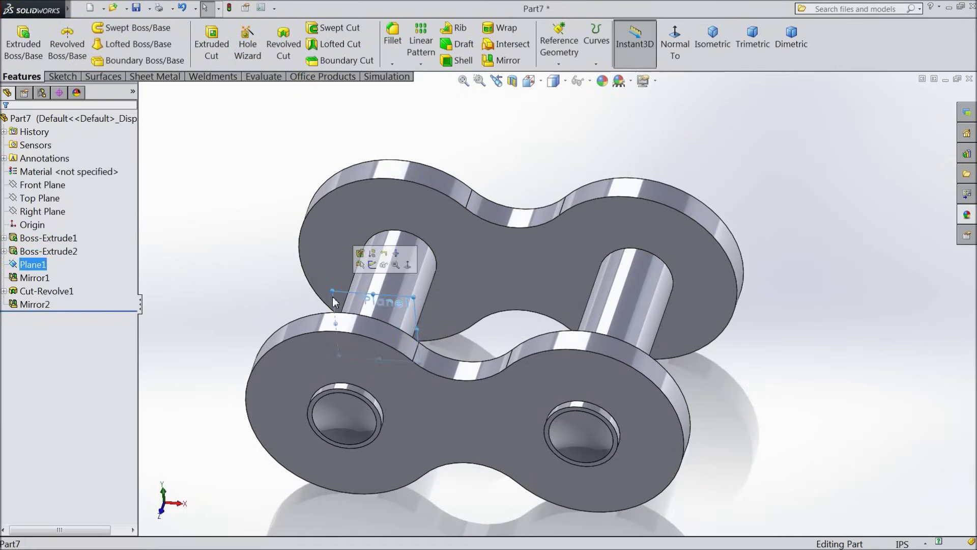
left_click(504, 62)
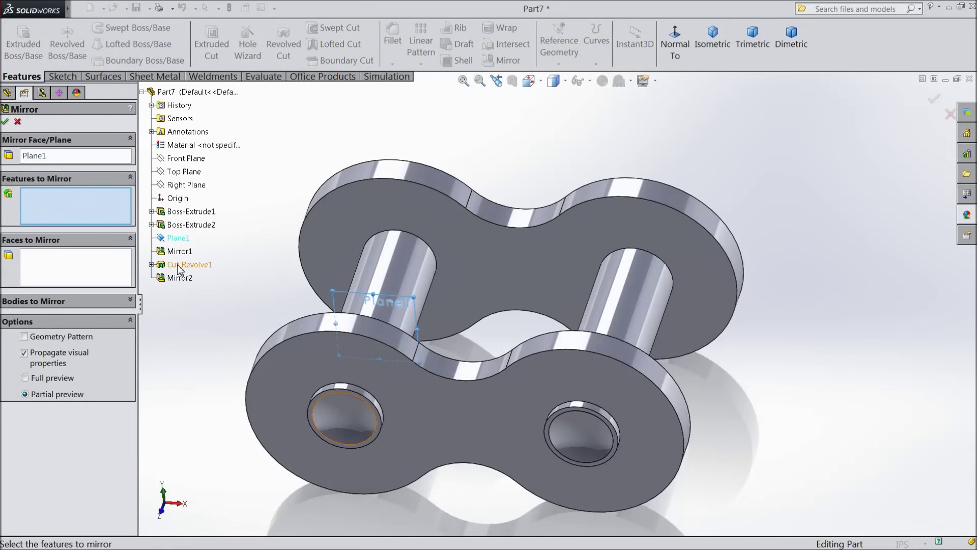
left_click(179, 265)
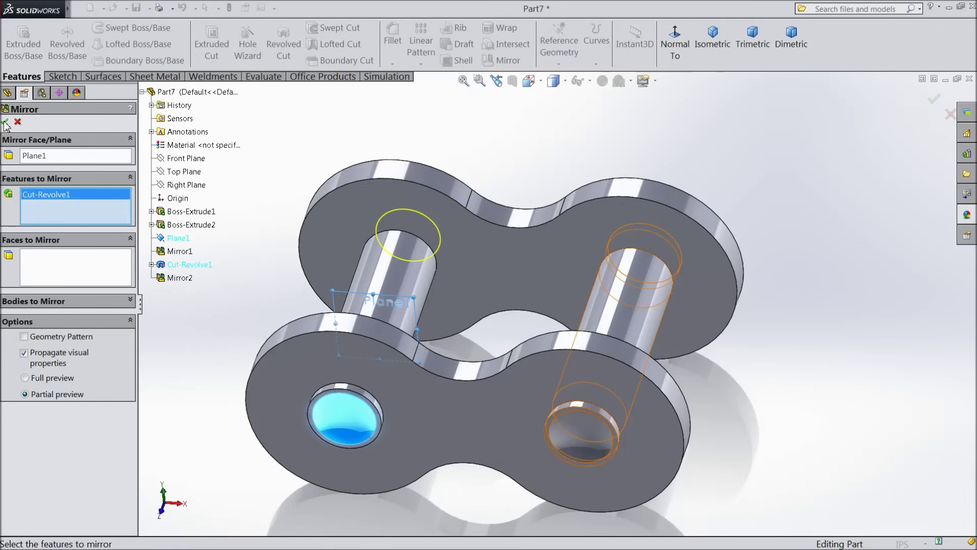
left_click(5, 123)
mouse_move(214, 227)
middle_mouse_down()
mouse_move(185, 353)
mouse_move(216, 240)
middle_mouse_up()
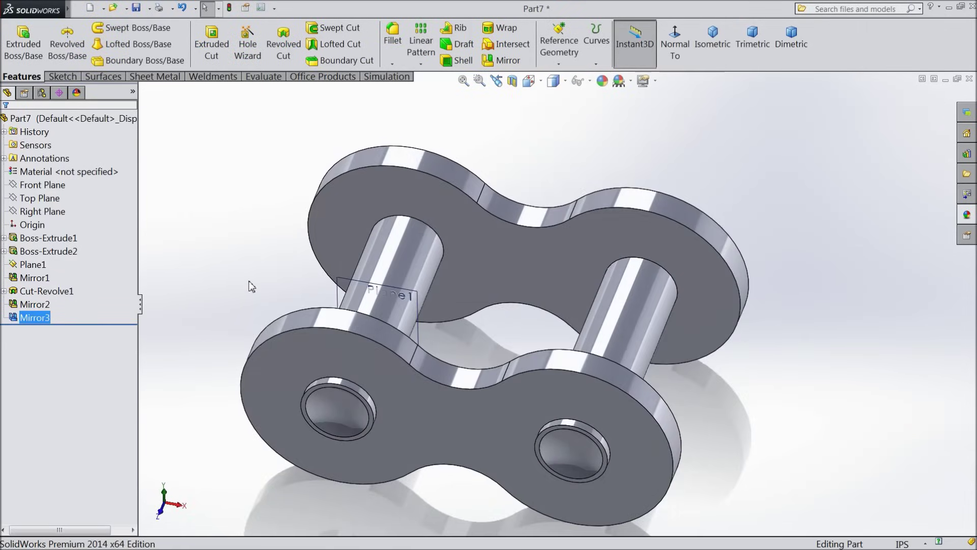
Step: Mirror only Mirror3, the first pin's opposite end cut, about the Right Plane onto the second pin
left_click(55, 211)
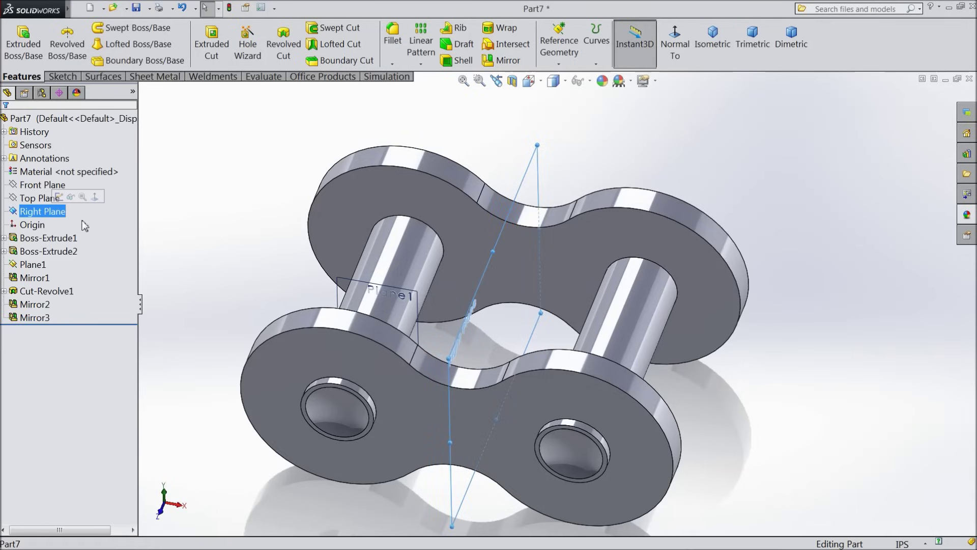
left_click(501, 60)
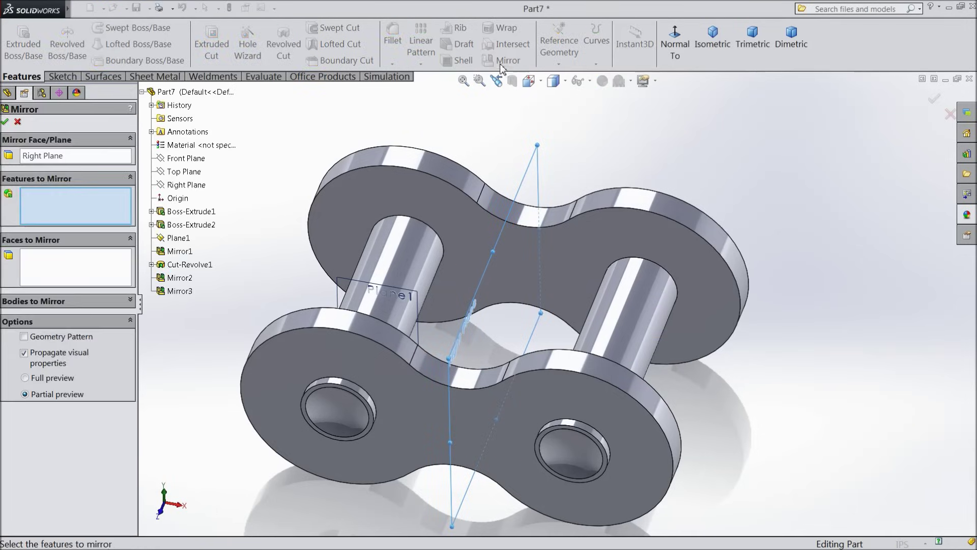
middle_click_drag(477, 129, 387, 224)
left_click(188, 265)
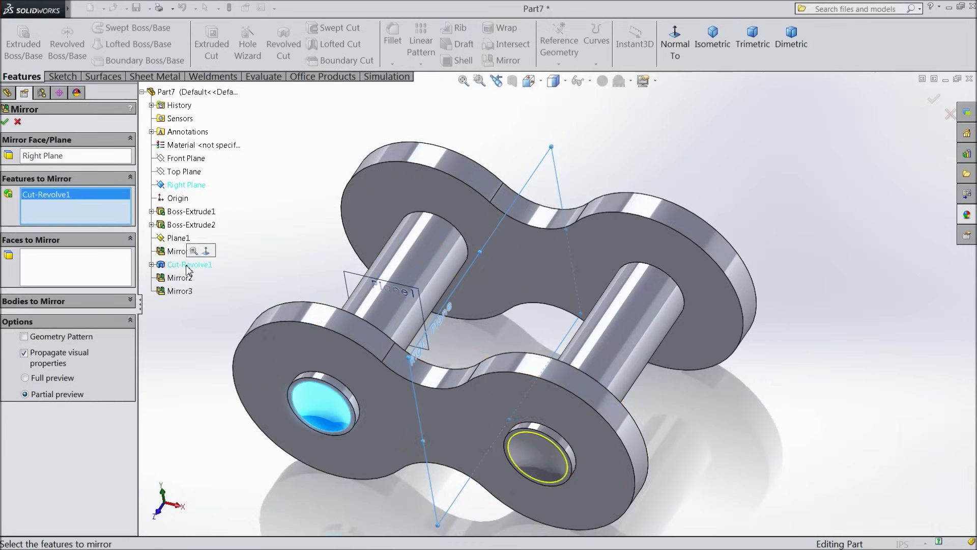
middle_click_drag(305, 221, 218, 265)
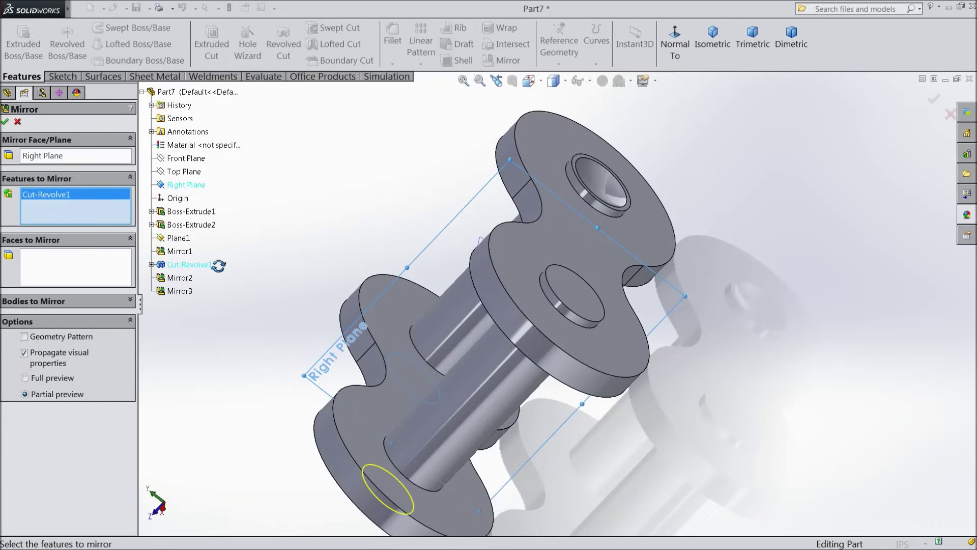
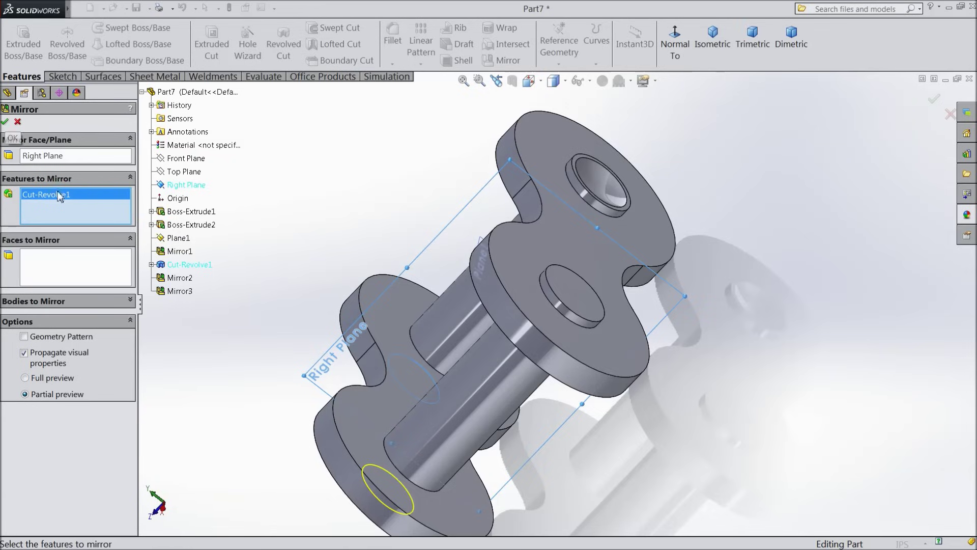
left_click(180, 292)
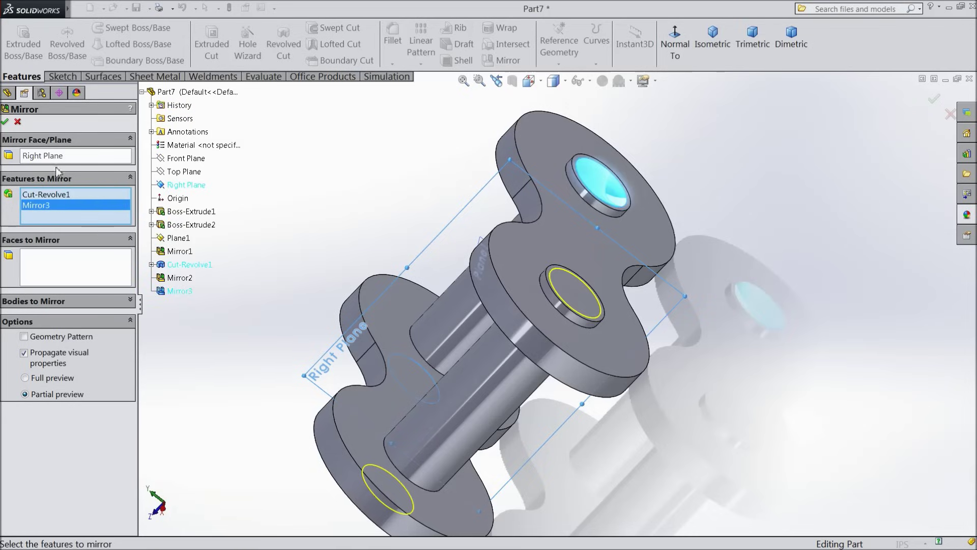
left_click(46, 195)
right_click(46, 195)
left_click(68, 217)
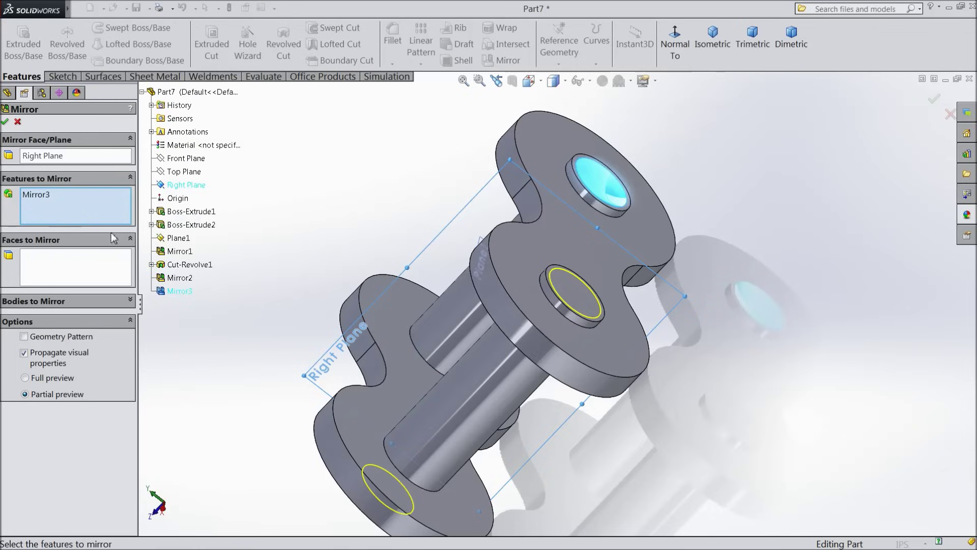
left_click(6, 122)
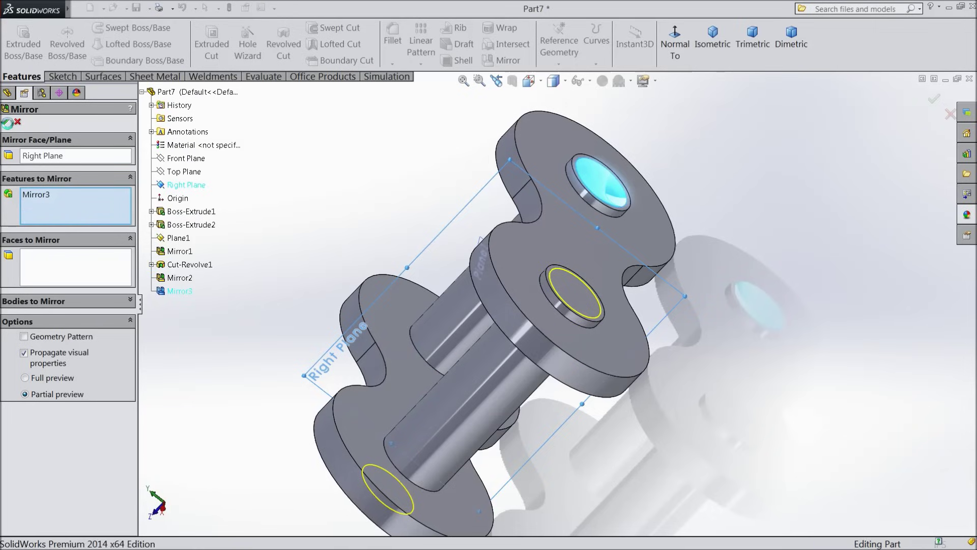
Step: Set up a constant-size fillet of 0.01 in on the outer end edges of both pins at the front plate
scroll(338, 325, "up", 5)
middle_click_drag(338, 325, 433, 276)
scroll(558, 309, "down", 3)
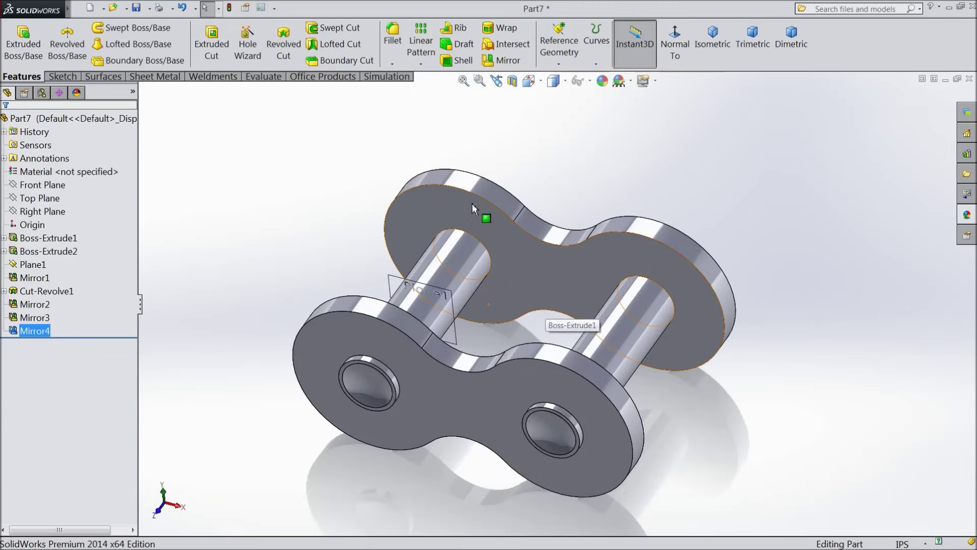
left_click(393, 46)
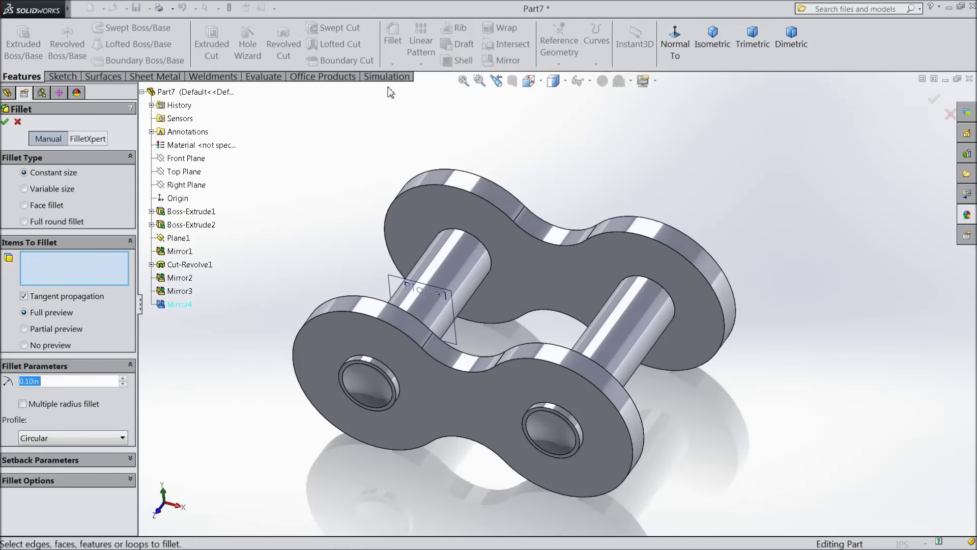
type("0.01")
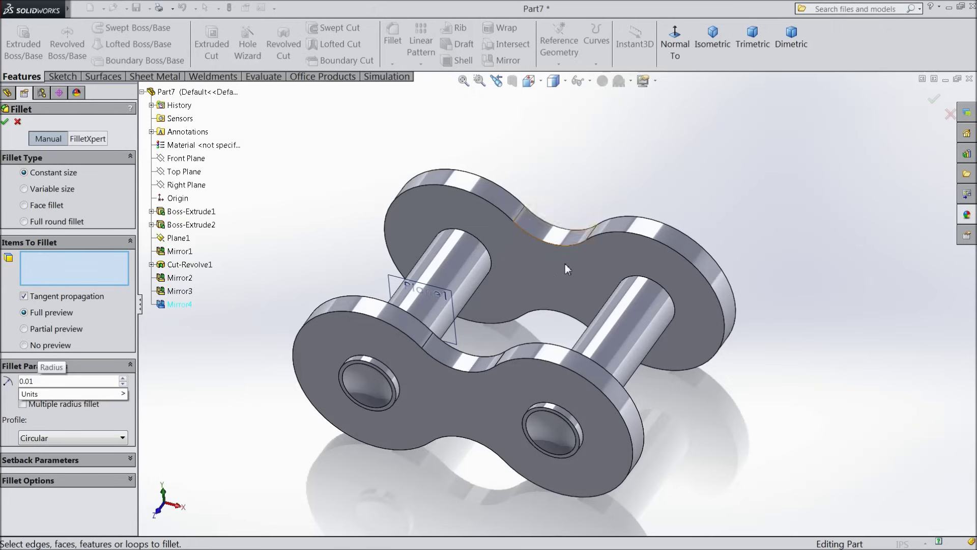
scroll(543, 401, "down", 3)
left_click(536, 372)
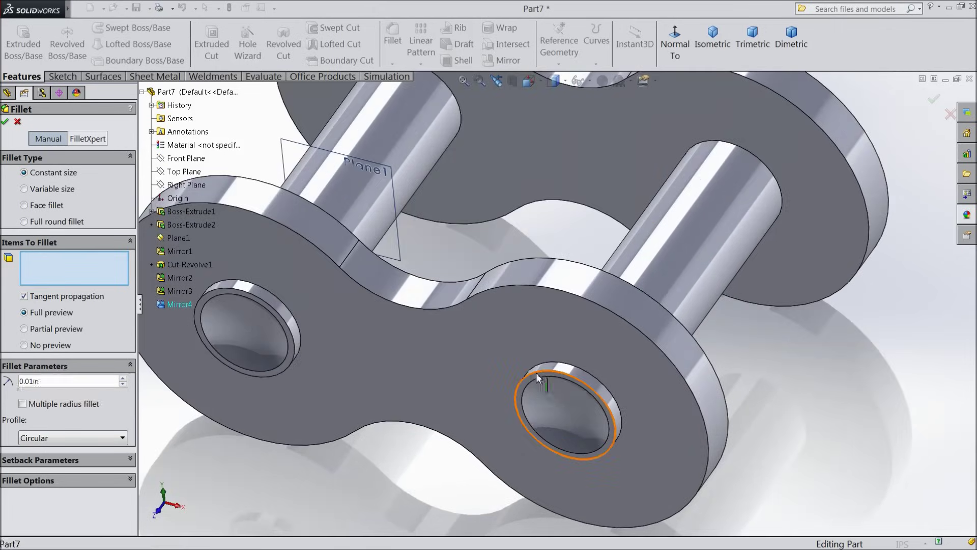
left_click(287, 326)
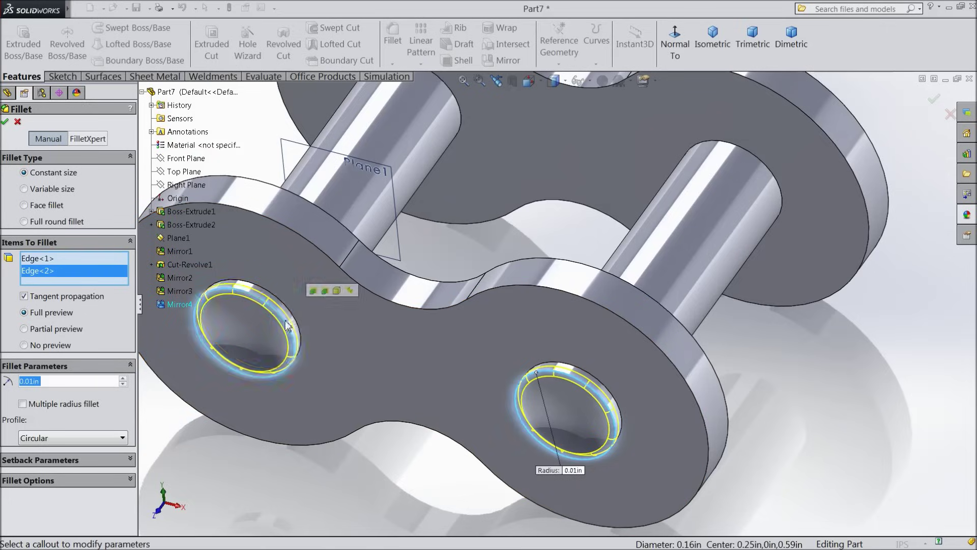
Step: Add the outer end edges of both pins at the opposite plate to the fillet and apply it
scroll(509, 321, "up", 5)
middle_click_drag(581, 325, 591, 238)
scroll(591, 237, "down", 2)
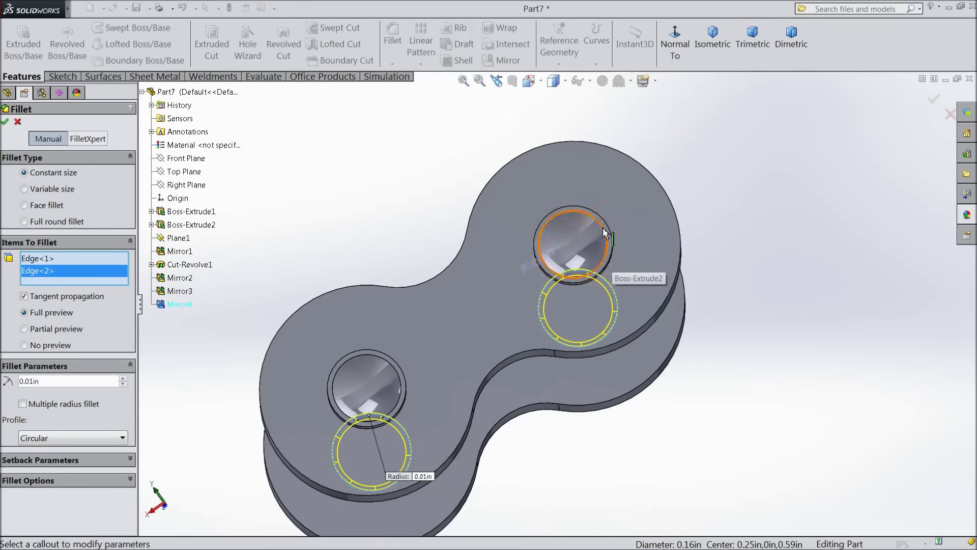
left_click(612, 260)
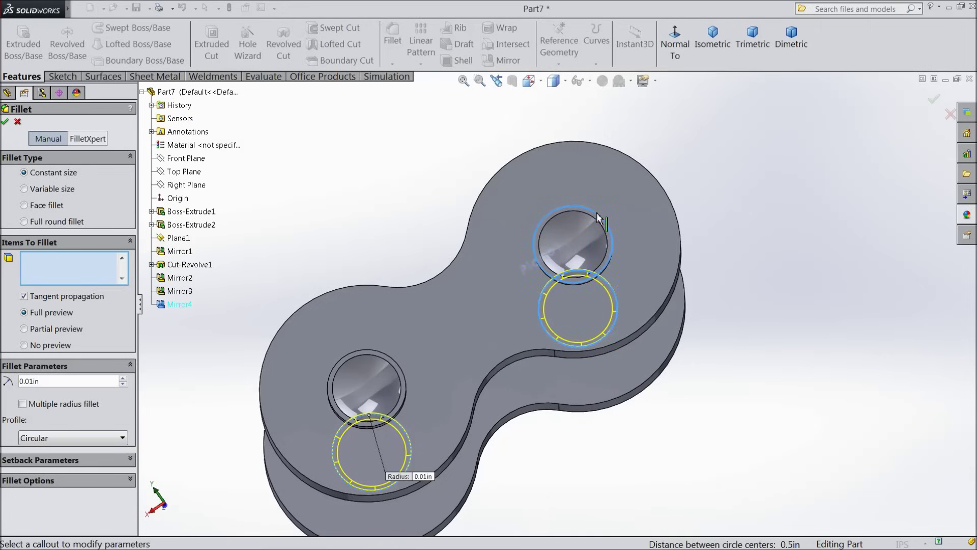
left_click(353, 353)
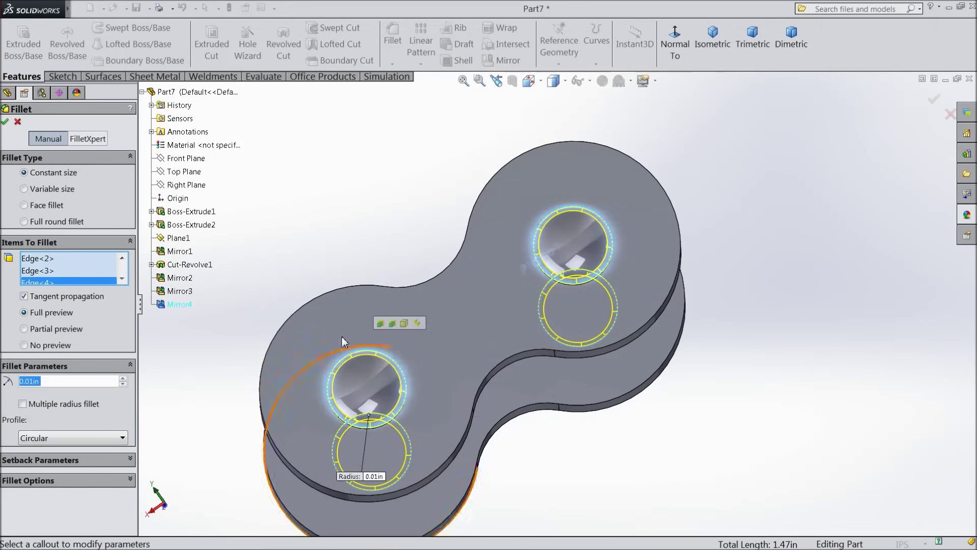
left_click(5, 123)
Step: Fillet the outer side faces of both link plates with a constant-size radius of 0.01 in
scroll(277, 264, "up", 3)
middle_click_drag(270, 283, 567, 362)
scroll(567, 360, "down", 3)
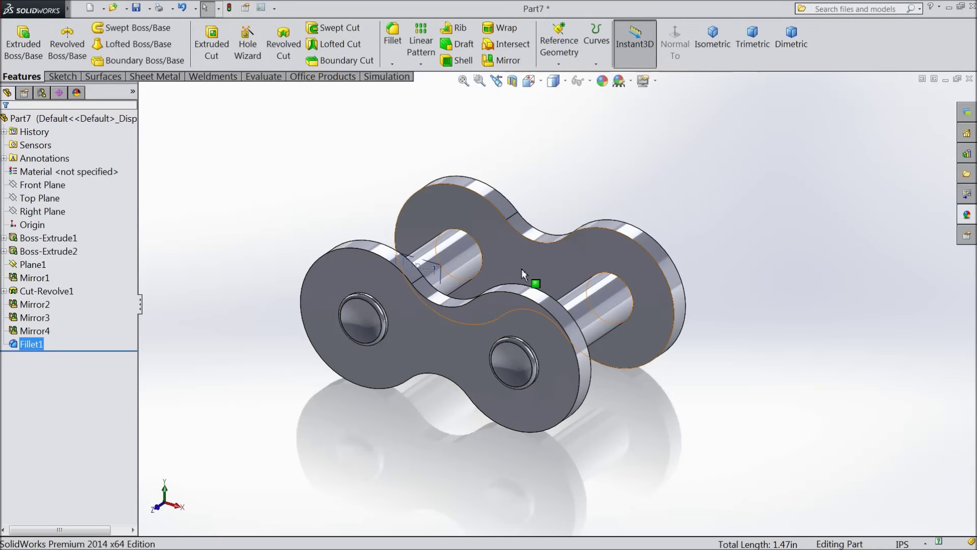
scroll(525, 270, "down", 2)
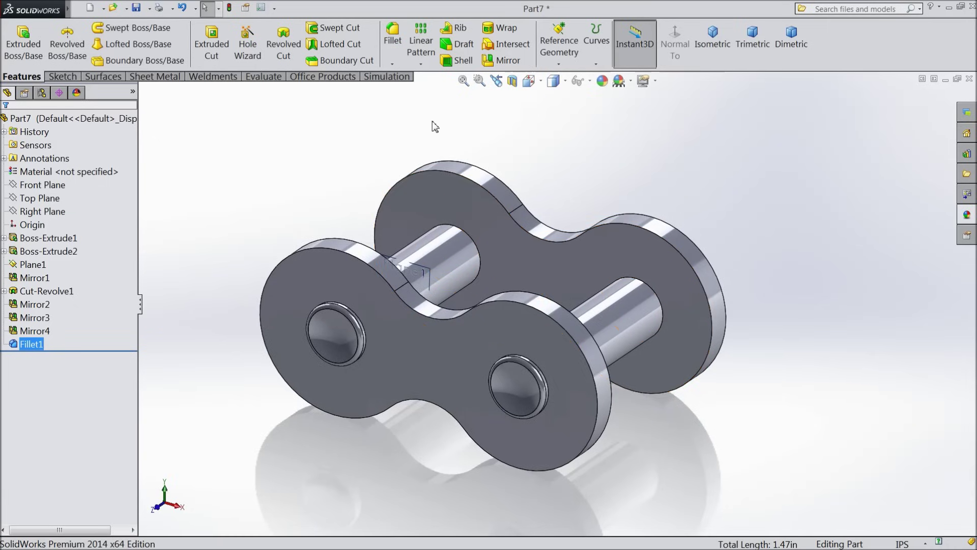
left_click(393, 38)
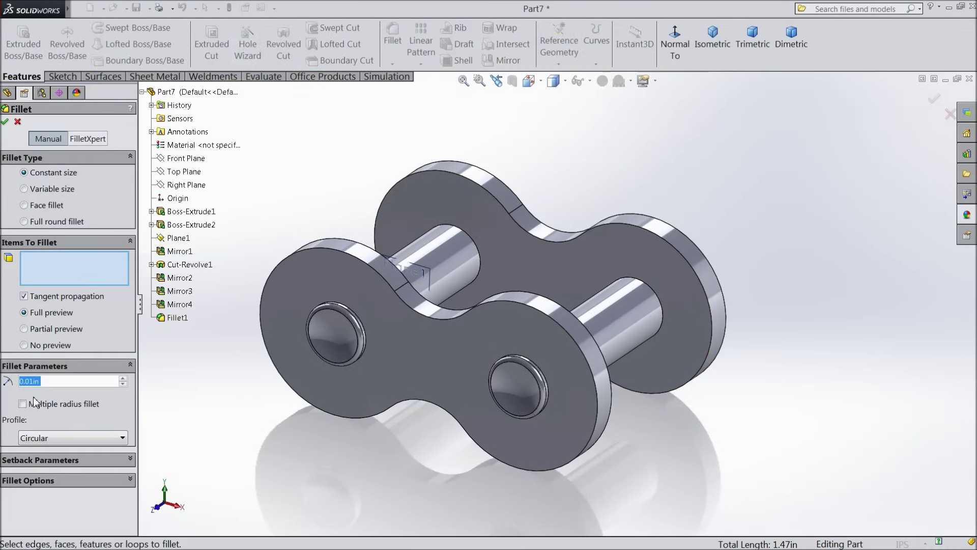
left_click(605, 402)
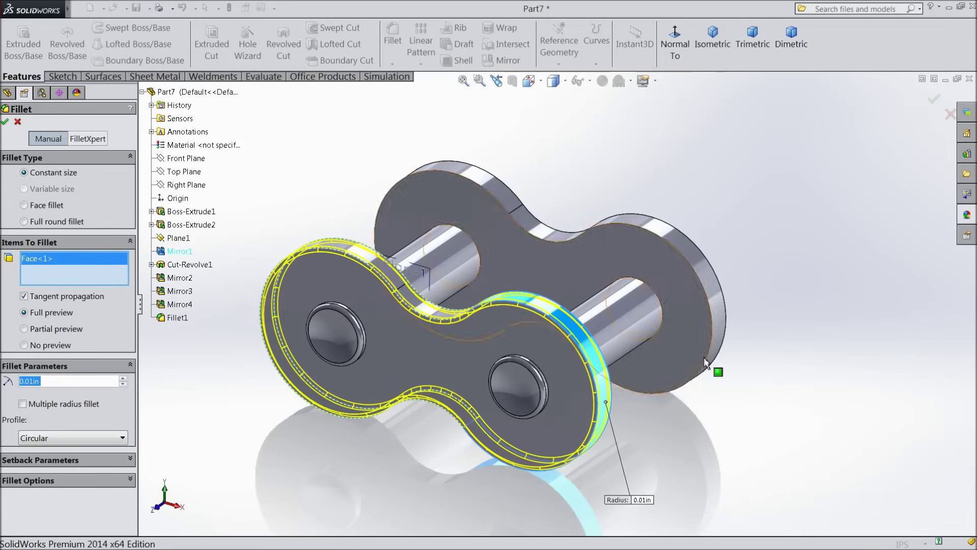
left_click(717, 319)
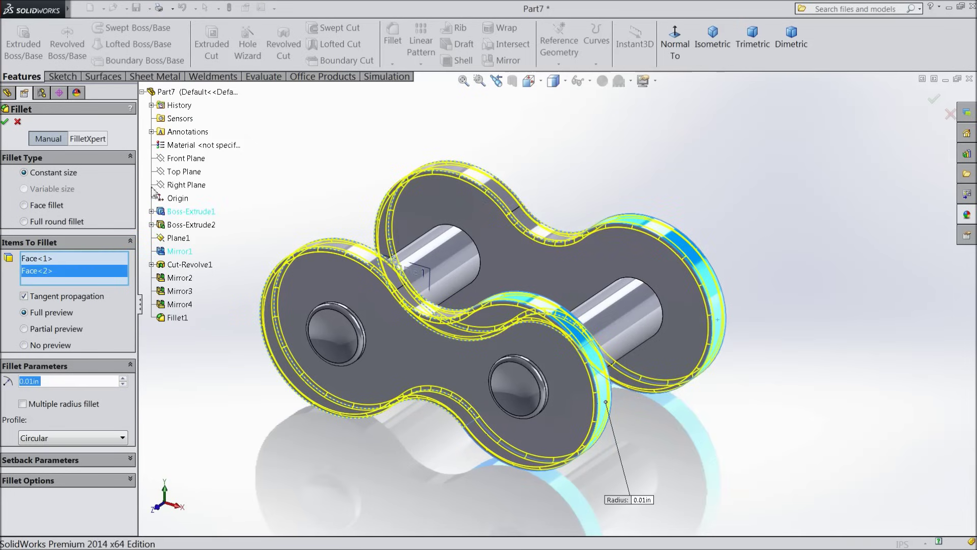
left_click(6, 122)
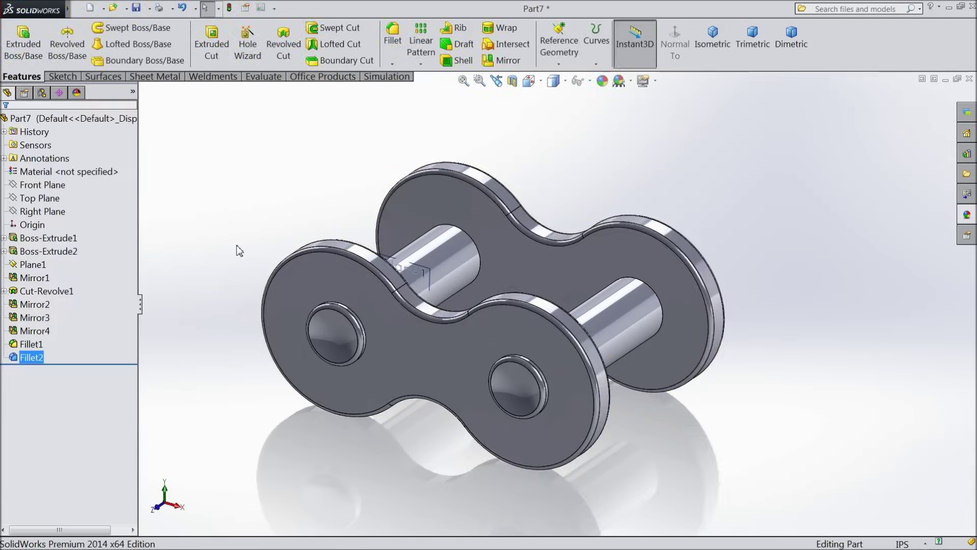
Step: Enlarge the displayed boundary of Plane1 so that it extends above the link
key("f")
mouse_move(258, 236)
middle_mouse_down()
mouse_move(251, 303)
mouse_move(225, 313)
mouse_move(266, 220)
mouse_move(261, 231)
middle_mouse_up()
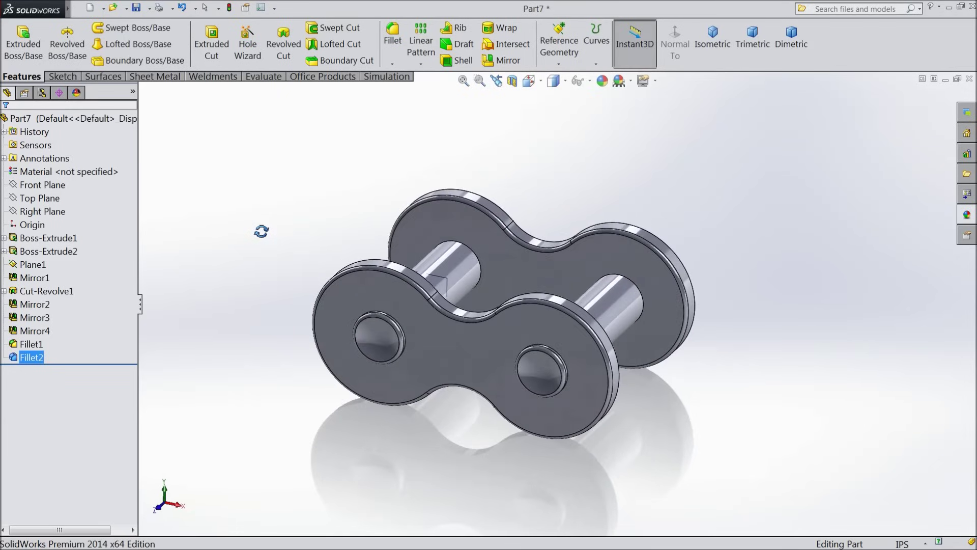
key("f")
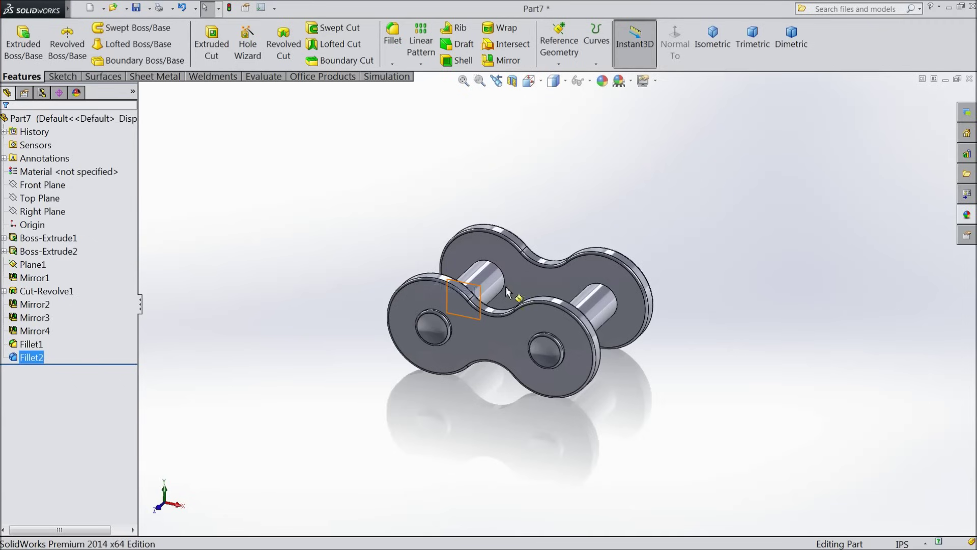
left_click(481, 292)
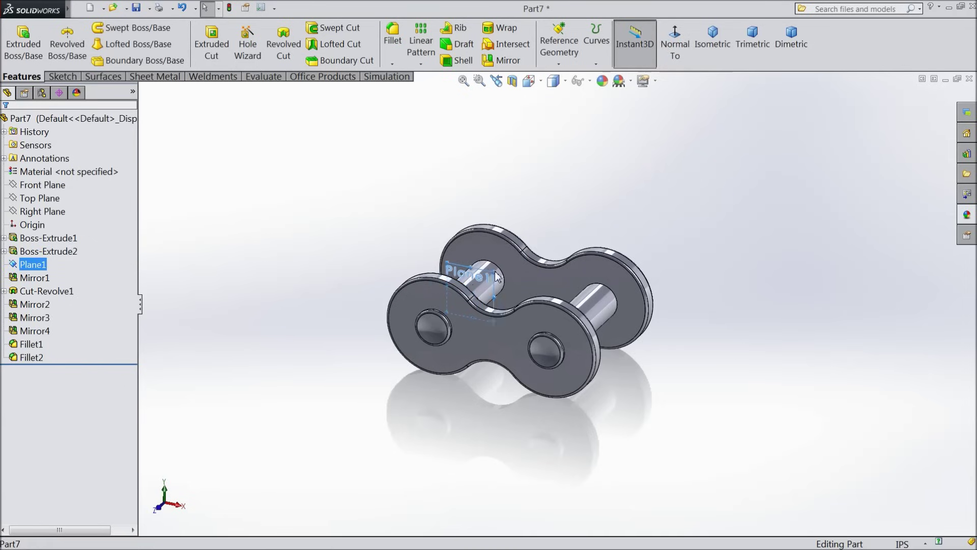
left_click_drag(555, 212, 567, 201)
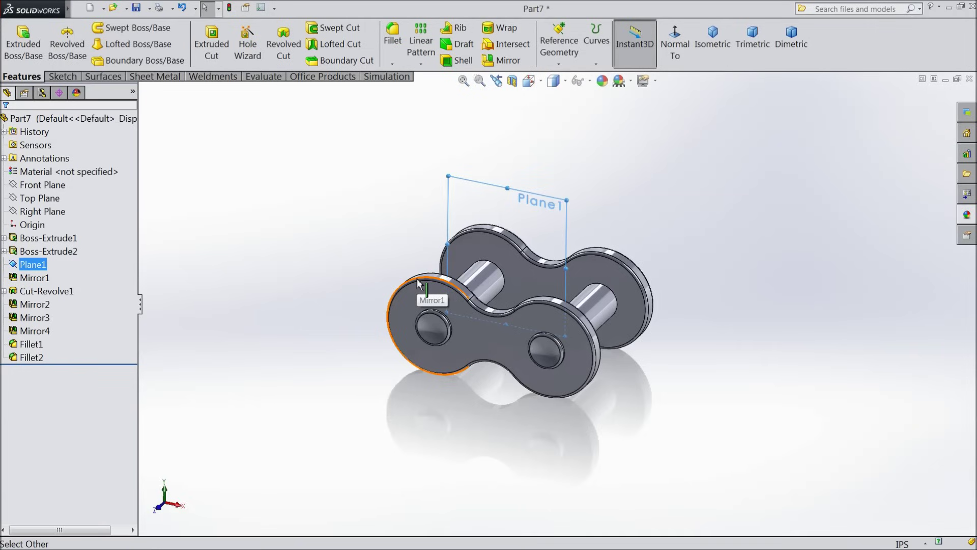
Step: Start a sketch on Plane1 and draw a horizontal line through the origin, extending past both ends of the link
left_click(448, 209)
left_click(498, 165)
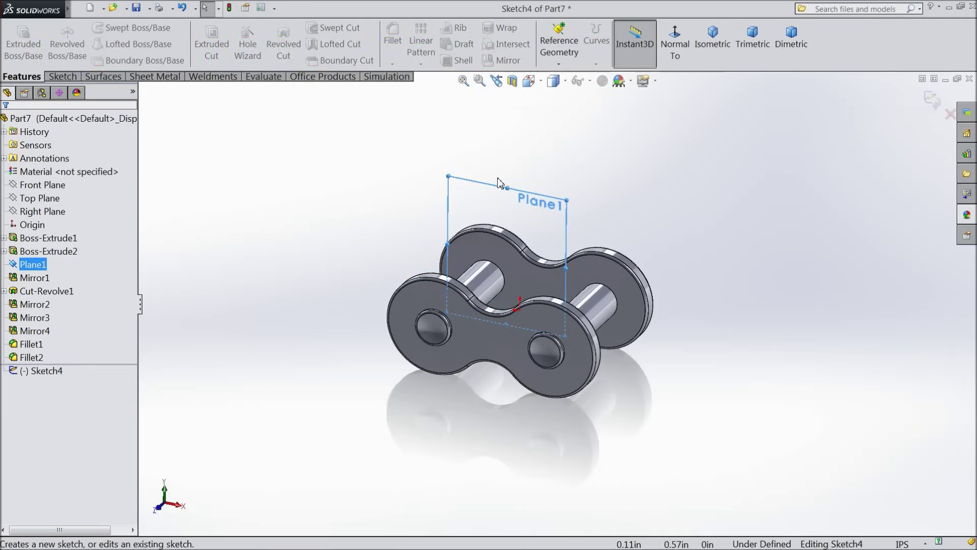
left_click(674, 49)
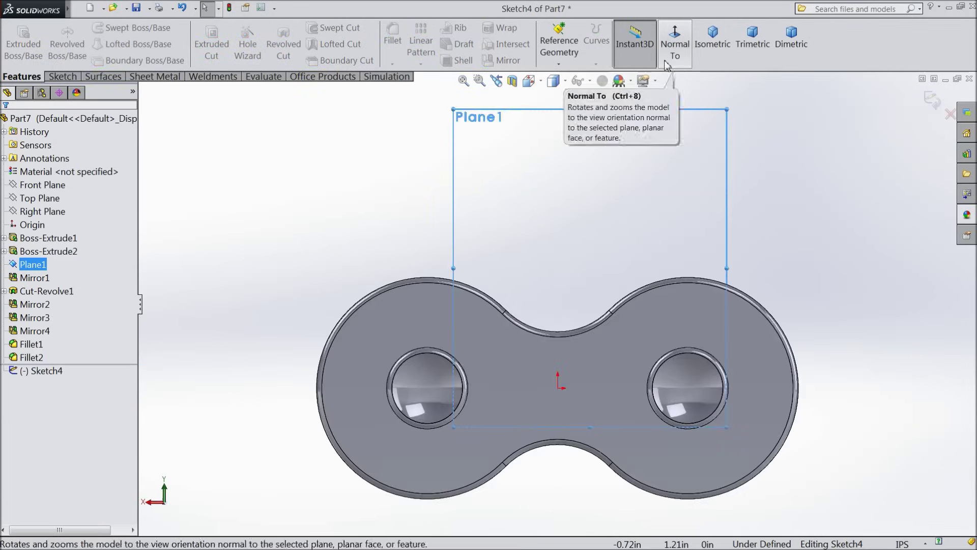
scroll(583, 330, "up", 5)
scroll(597, 394, "down", 2)
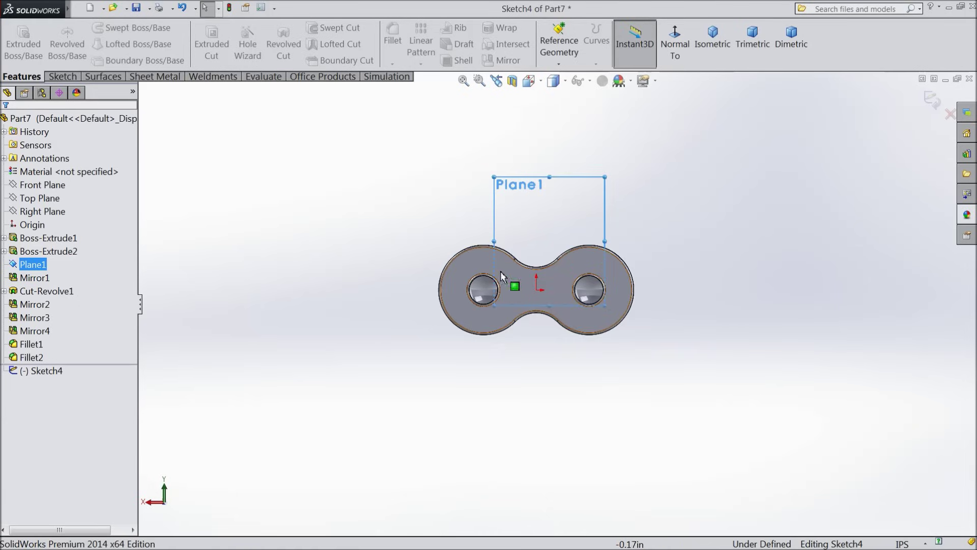
left_click(61, 77)
left_click(88, 34)
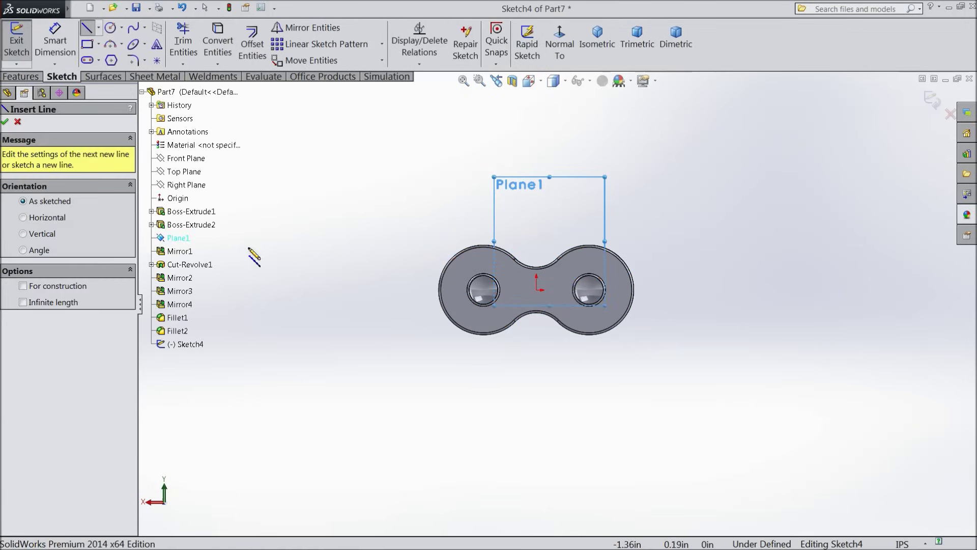
left_click(311, 290)
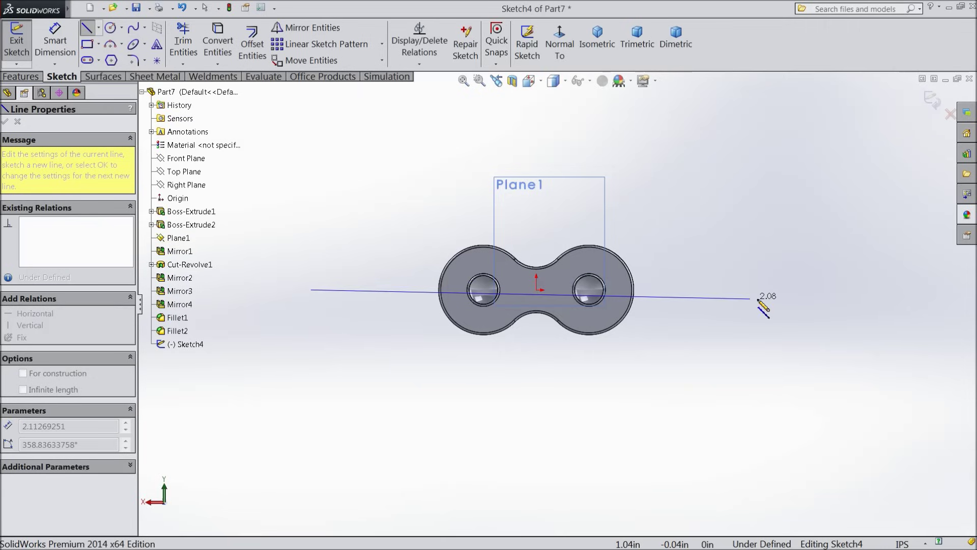
left_click(782, 289)
right_click(790, 240)
left_click(811, 91)
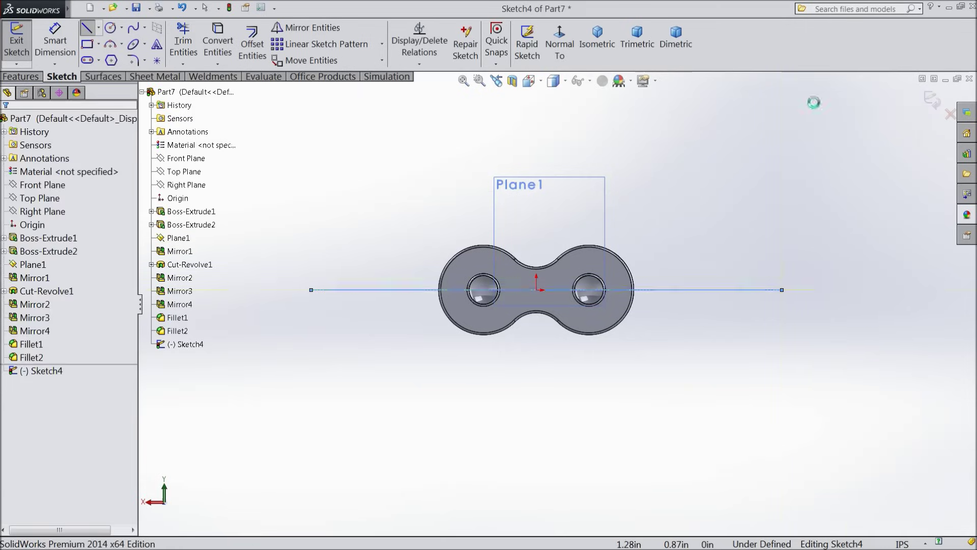
Step: Dimension the distance from the origin to the line's right endpoint as 5.5 in
left_click(55, 42)
left_click(537, 290)
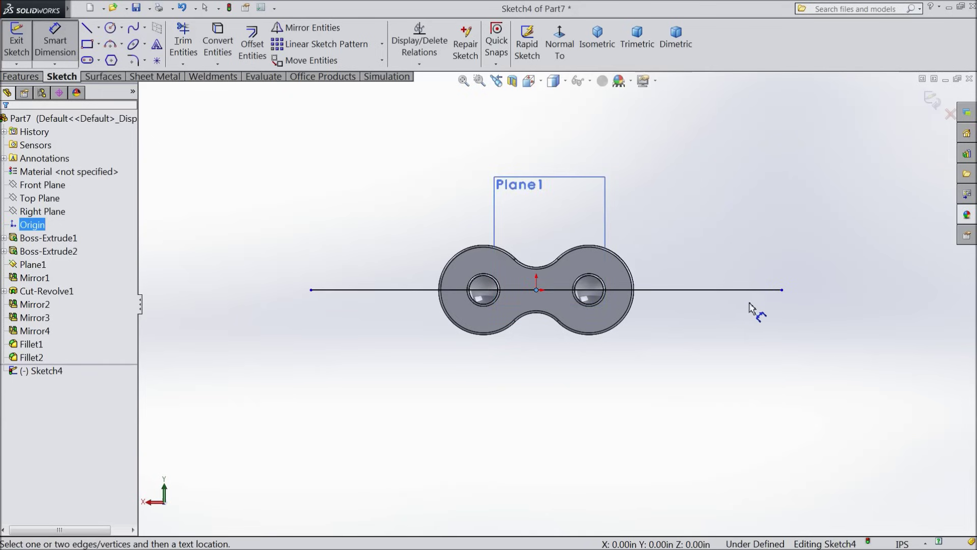
left_click(783, 291)
left_click(652, 154)
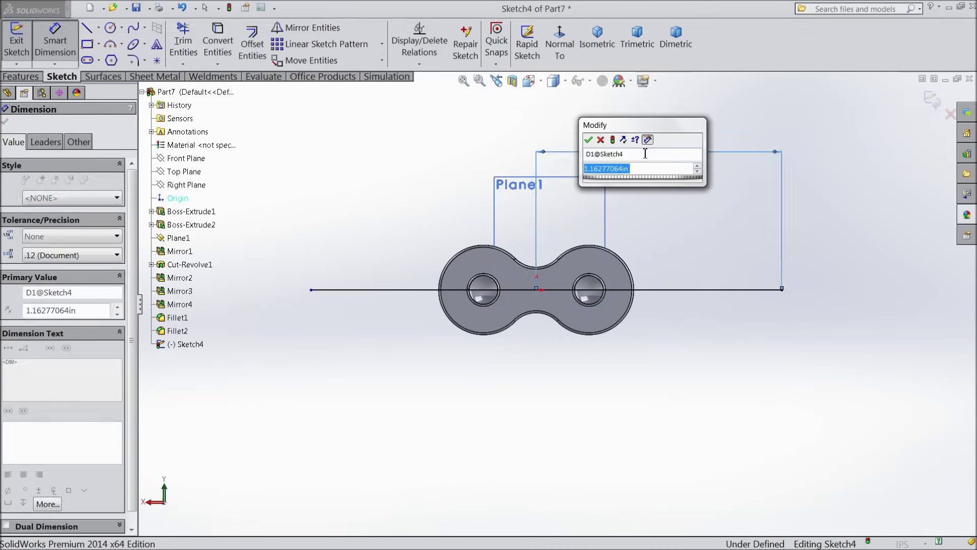
type("5.5")
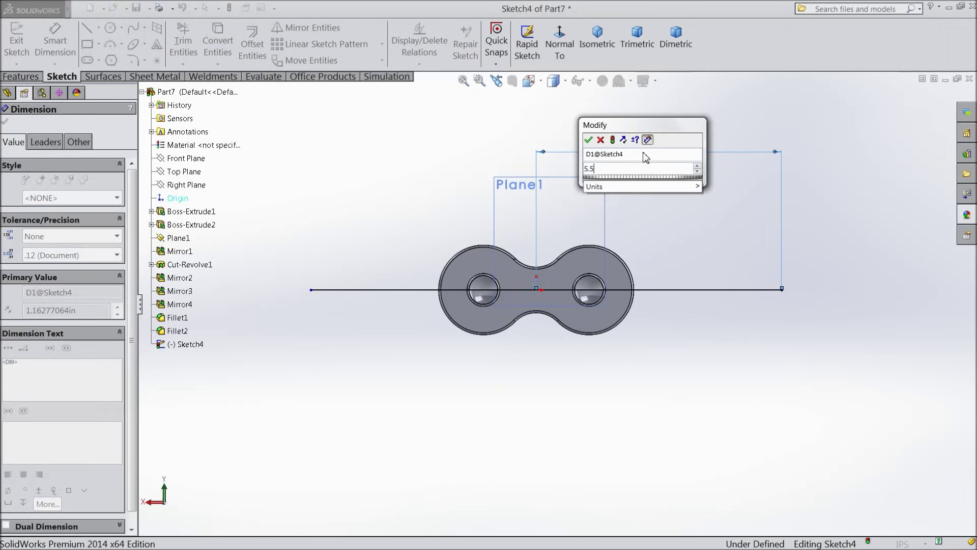
left_click(589, 140)
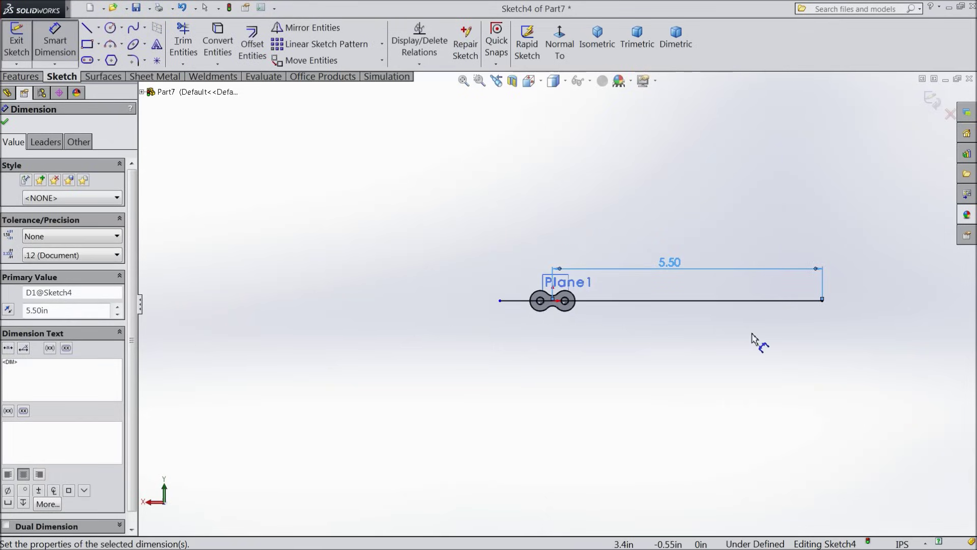
key("Escape")
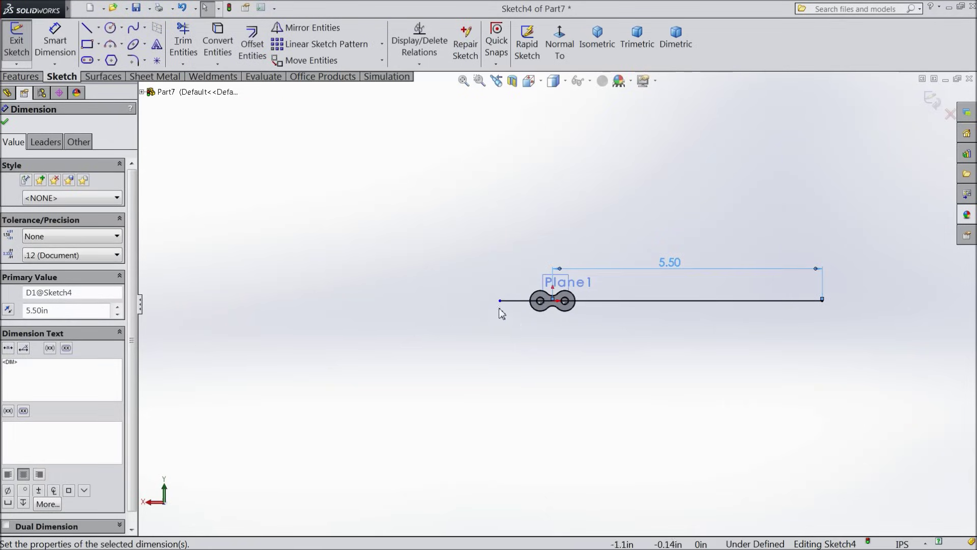
Step: Stretch the line's undimensioned end to about 4.37 in from the origin and draw a vertical centerline down from it
left_click_drag(500, 301, 340, 299)
scroll(630, 410, "down", 3)
left_click(99, 29)
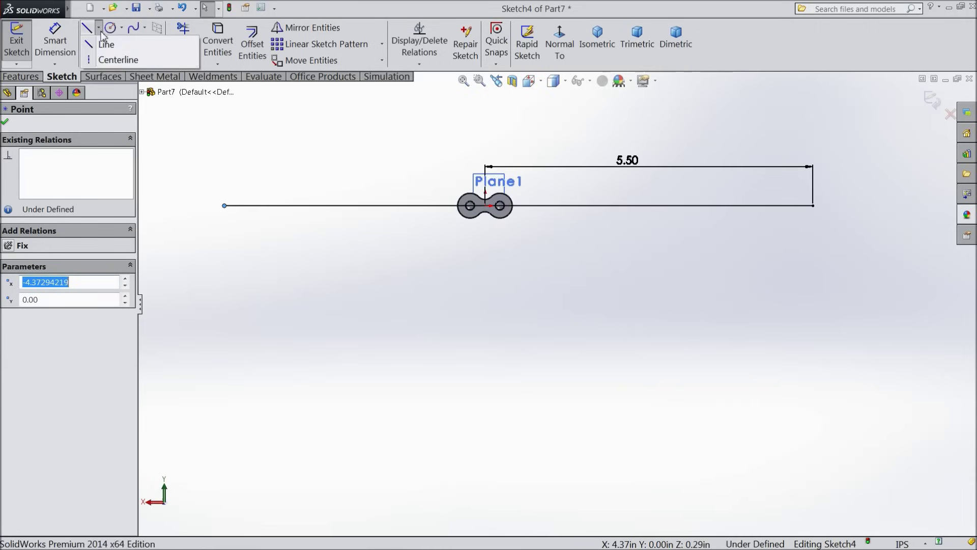
left_click(115, 59)
left_click(224, 205)
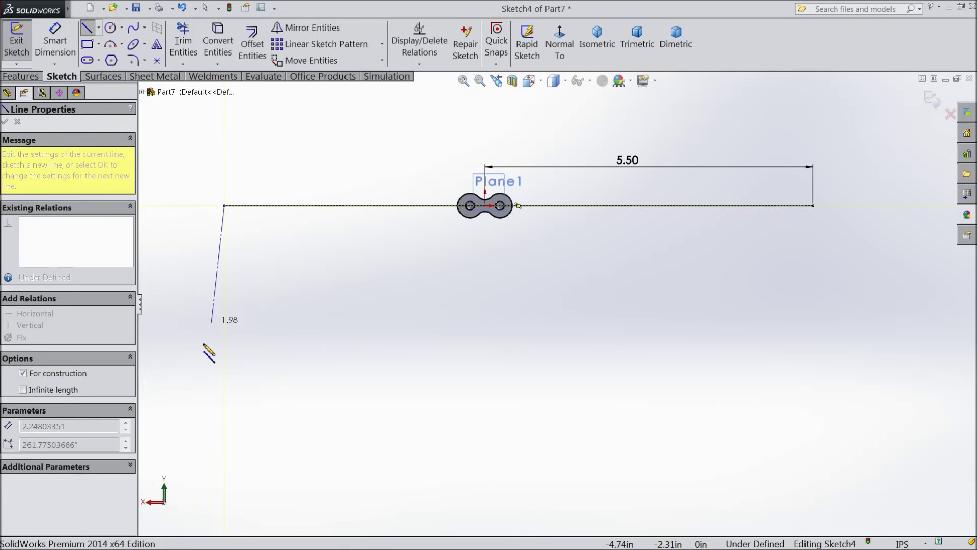
left_click(224, 433)
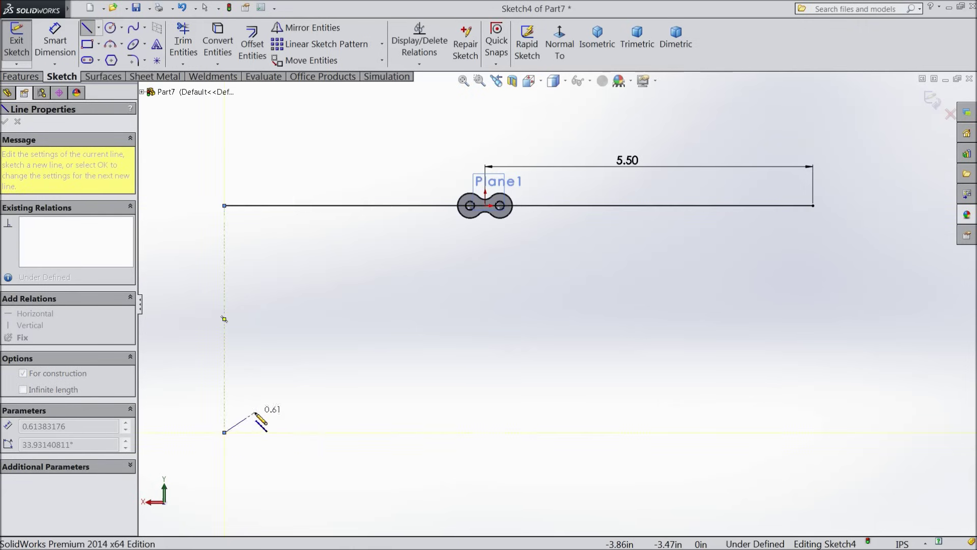
right_click(258, 421)
left_click(305, 104)
Step: Draw a second vertical centerline of similar length down from the line's dimensioned right end
left_click(98, 29)
left_click(114, 60)
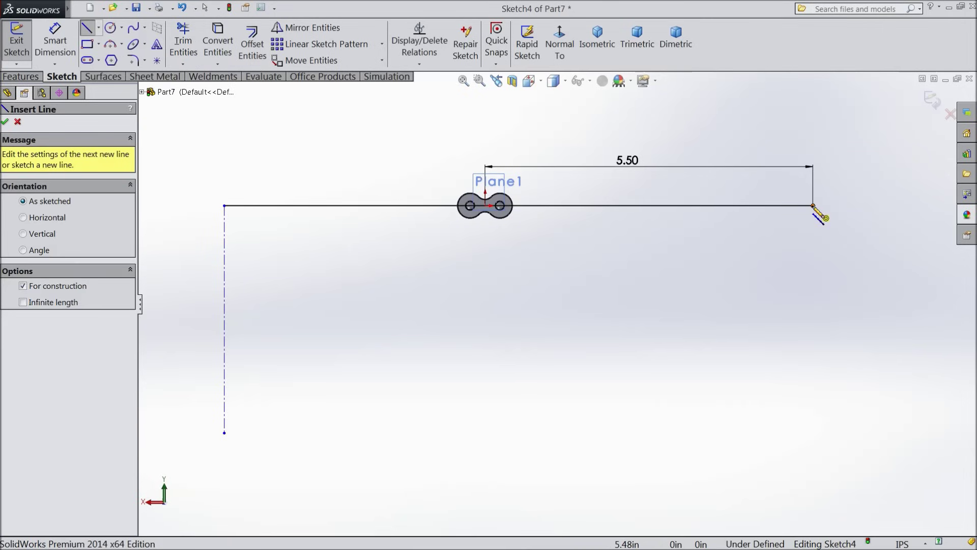
left_click(813, 206)
left_click(813, 429)
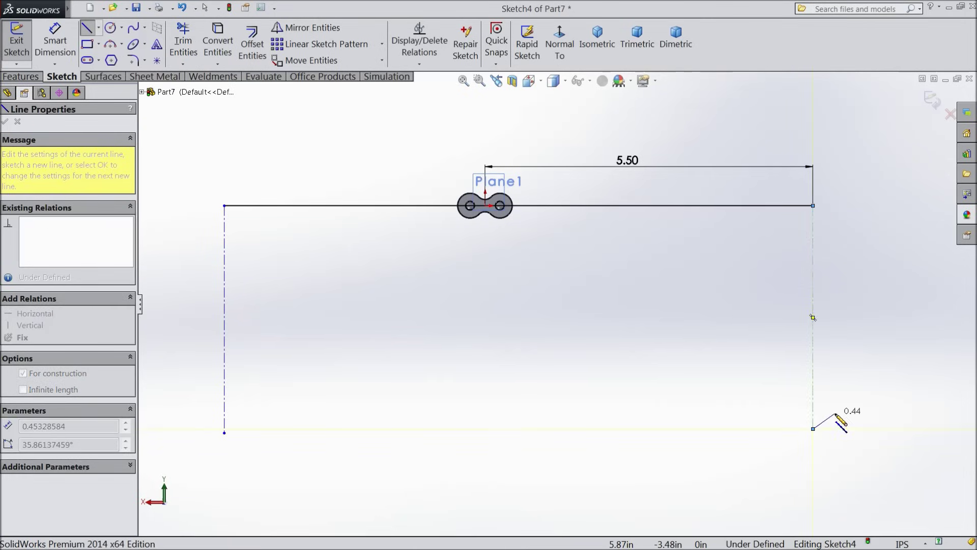
right_click(834, 422)
left_click(867, 101)
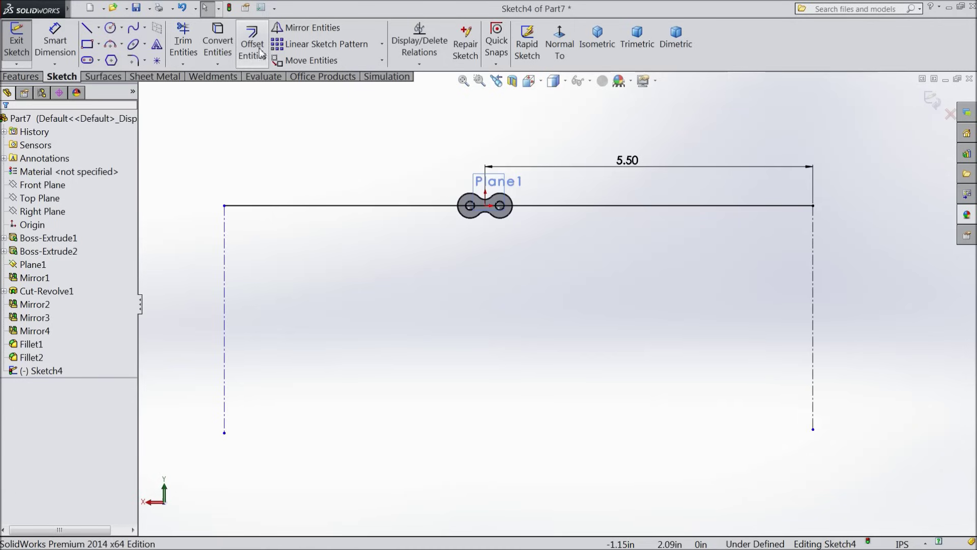
Step: Draw a centerpoint arc centred on the right centerline, from the line's end outward and down, about 2.95 in radius and 164°
left_click(121, 43)
left_click(142, 62)
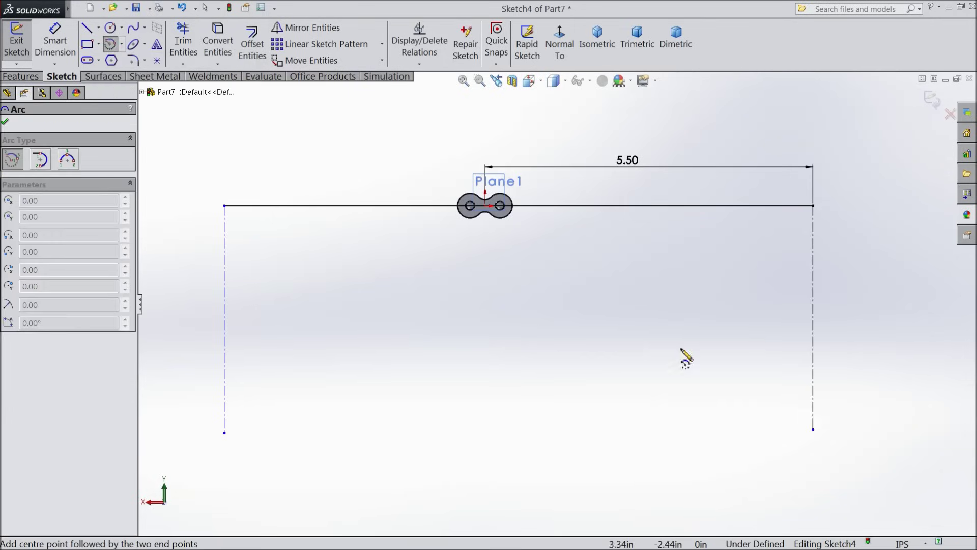
left_click(813, 382)
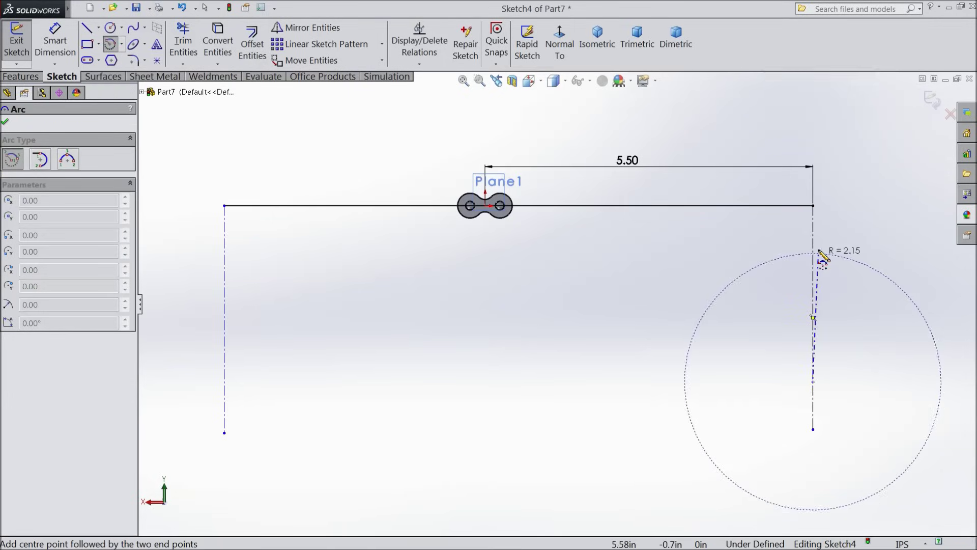
left_click(813, 206)
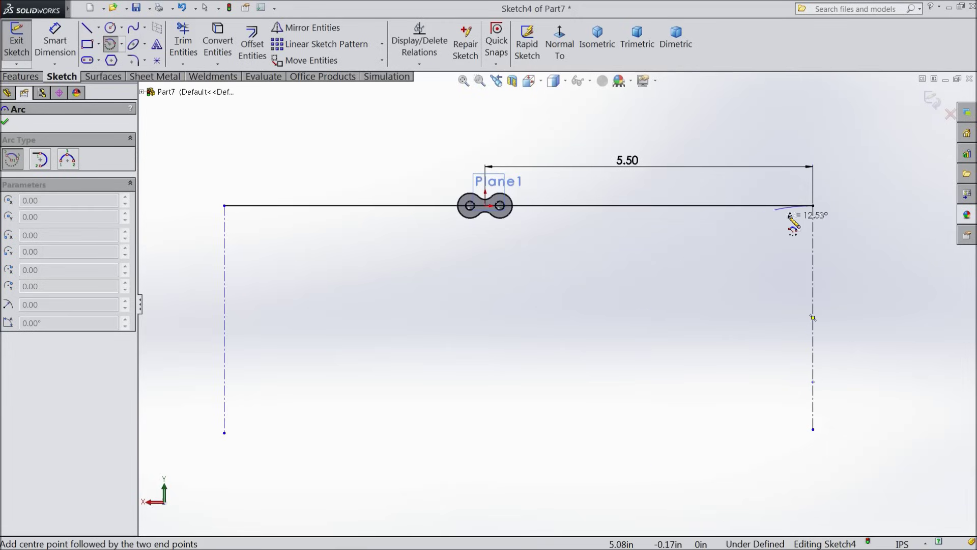
scroll(835, 447, "up", 2)
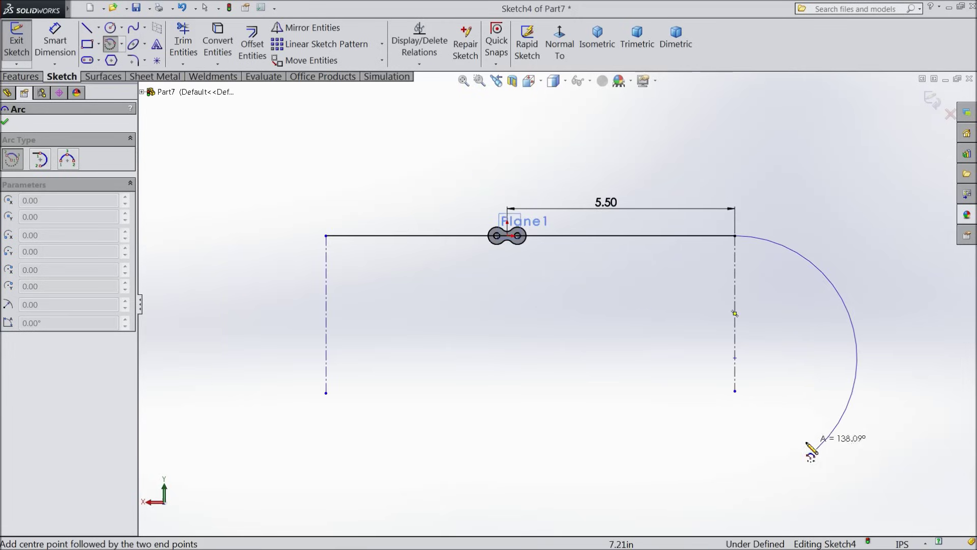
left_click(768, 474)
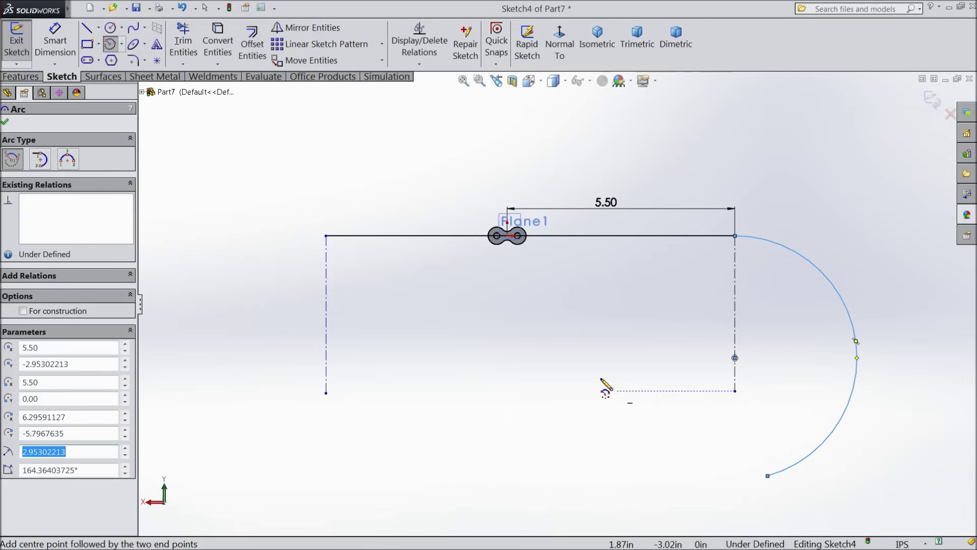
Step: Draw a centerpoint arc centred on the left centerline, from the line's left end outward and down, about 3.27 in radius and 169°
left_click(326, 370)
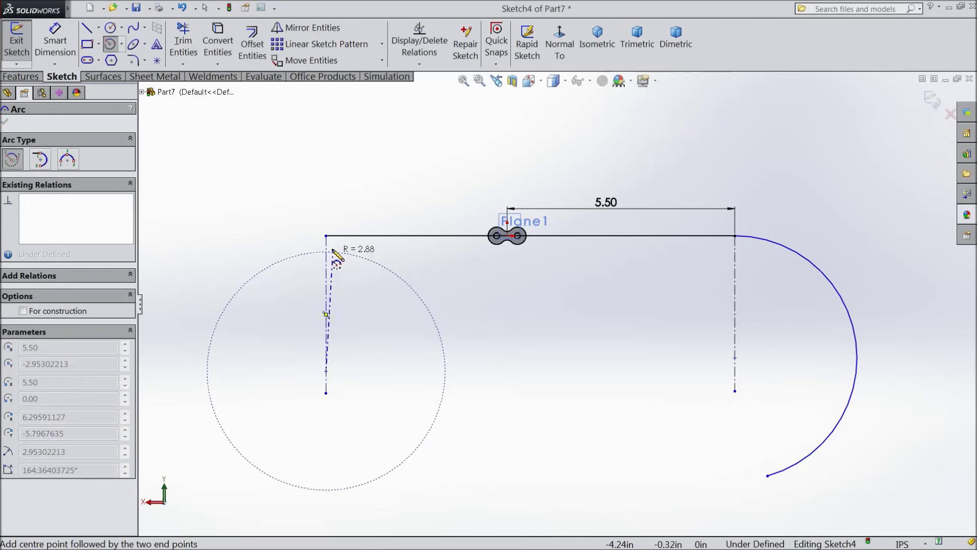
left_click(326, 236)
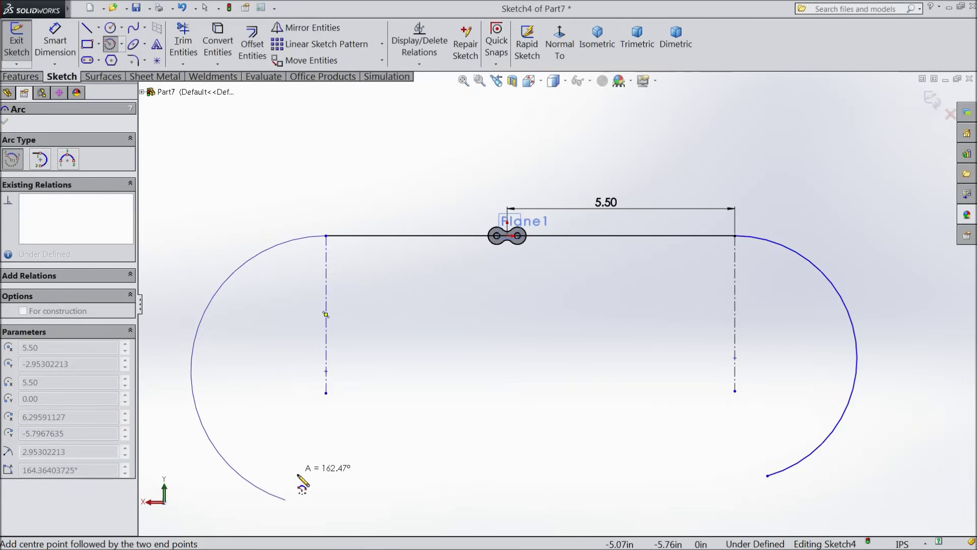
left_click(303, 502)
right_click(377, 107)
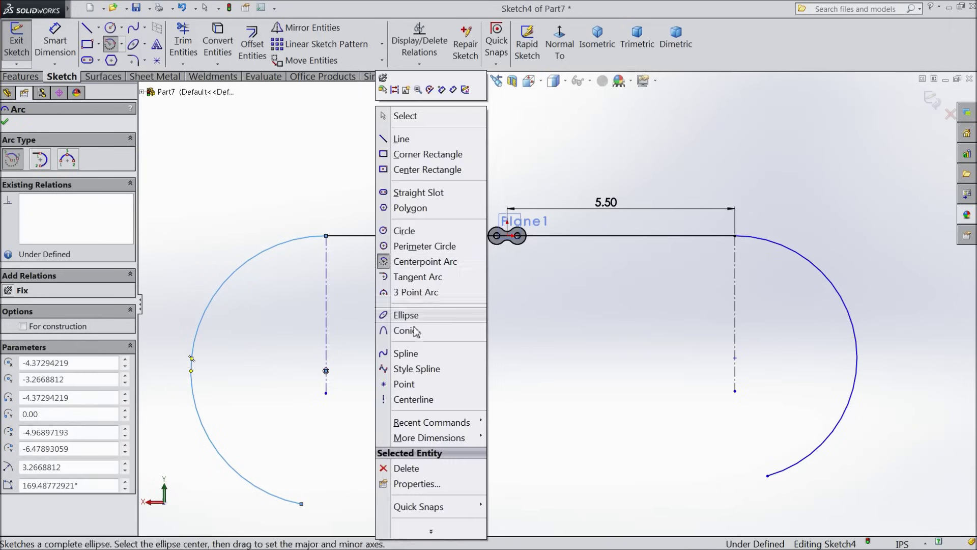
Step: Dimension the left end arc's radius as 4.196/2 in
left_click(402, 116)
scroll(475, 343, "down", 3)
scroll(527, 438, "up", 3)
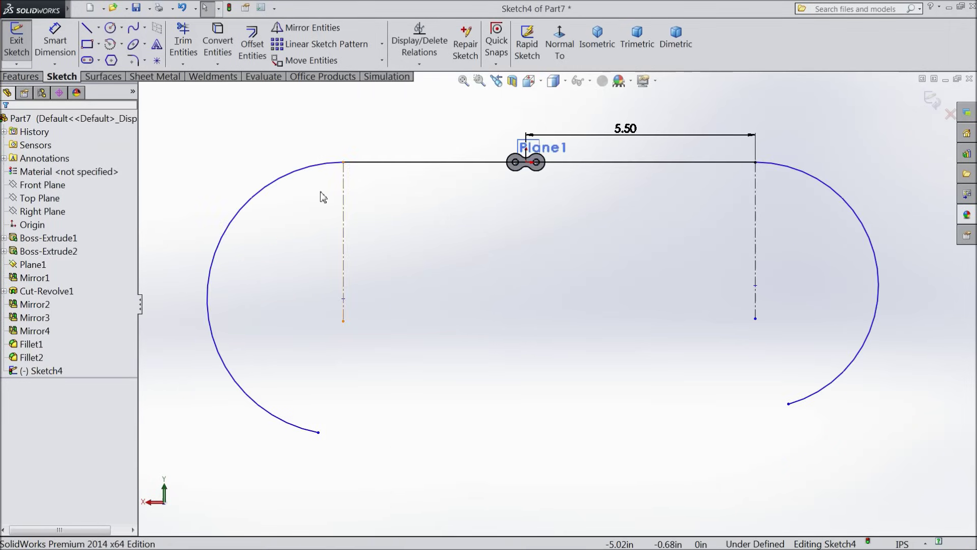
left_click(55, 41)
left_click(219, 240)
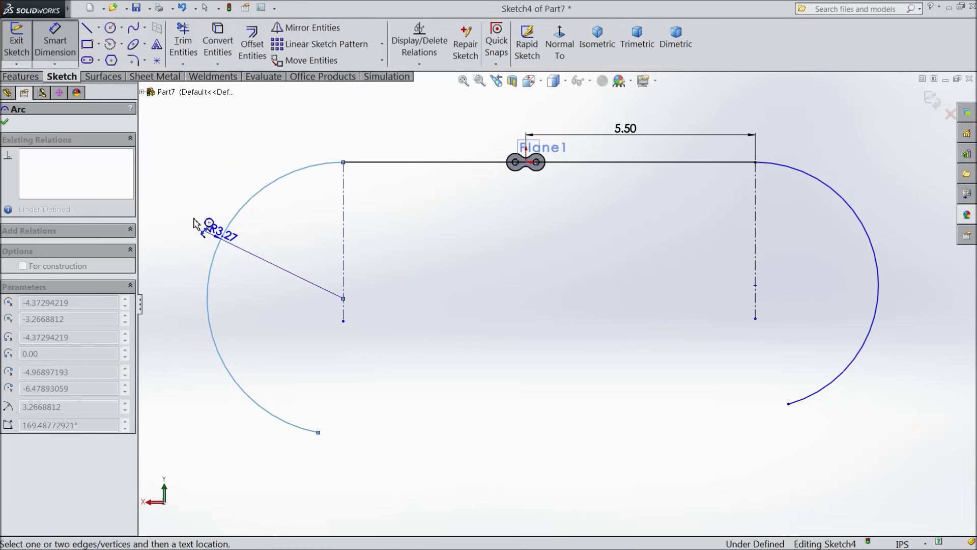
left_click(192, 213)
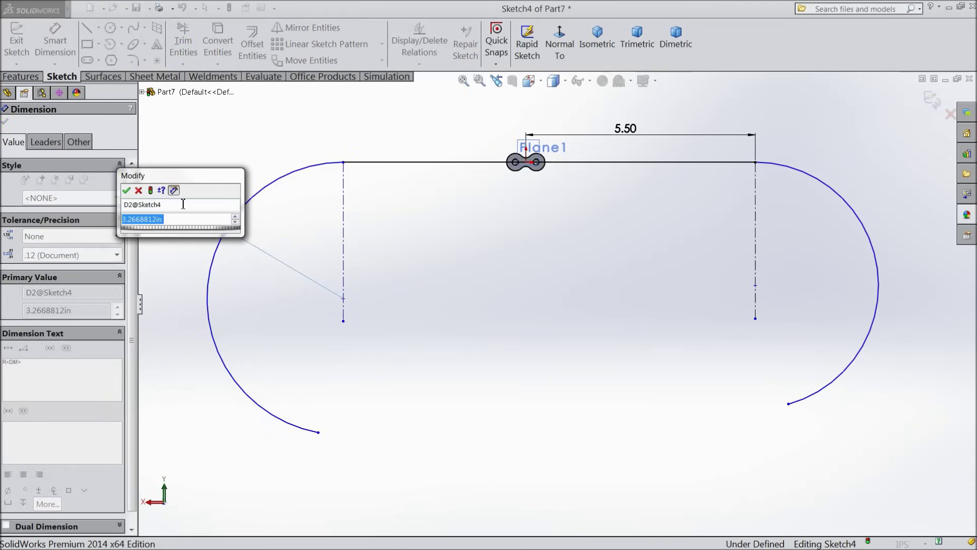
type("4.196/2")
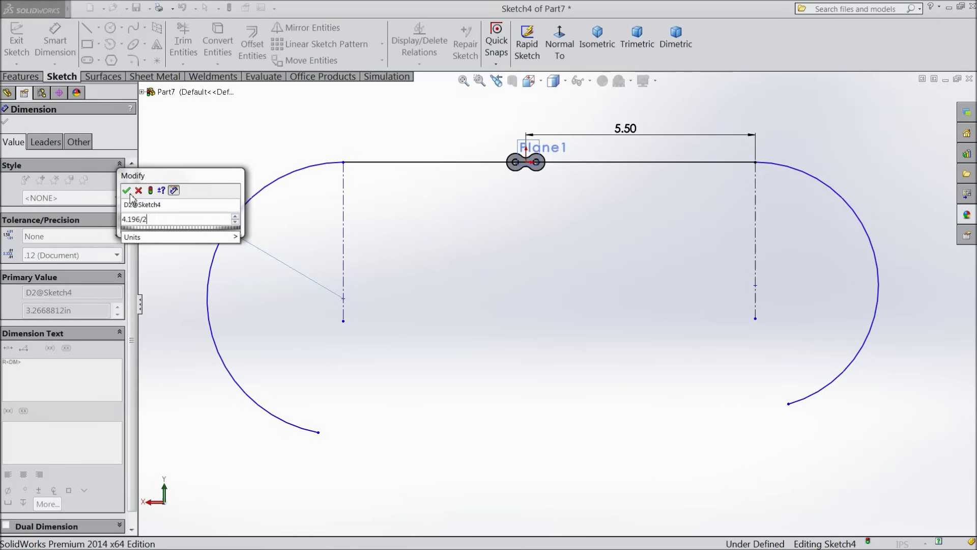
left_click(127, 191)
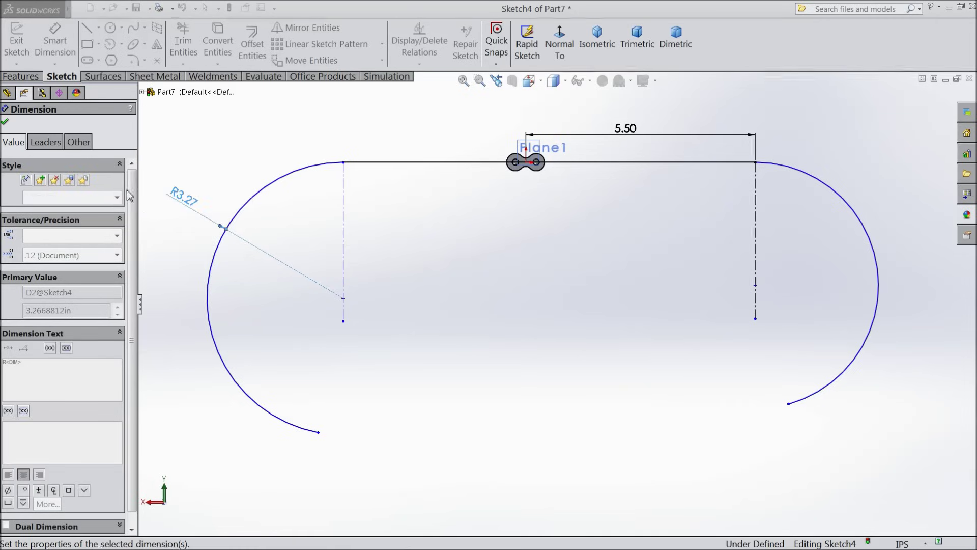
Step: Dimension the right end arc's radius as 4.196/2 in
left_click(842, 207)
left_click(851, 174)
type("4")
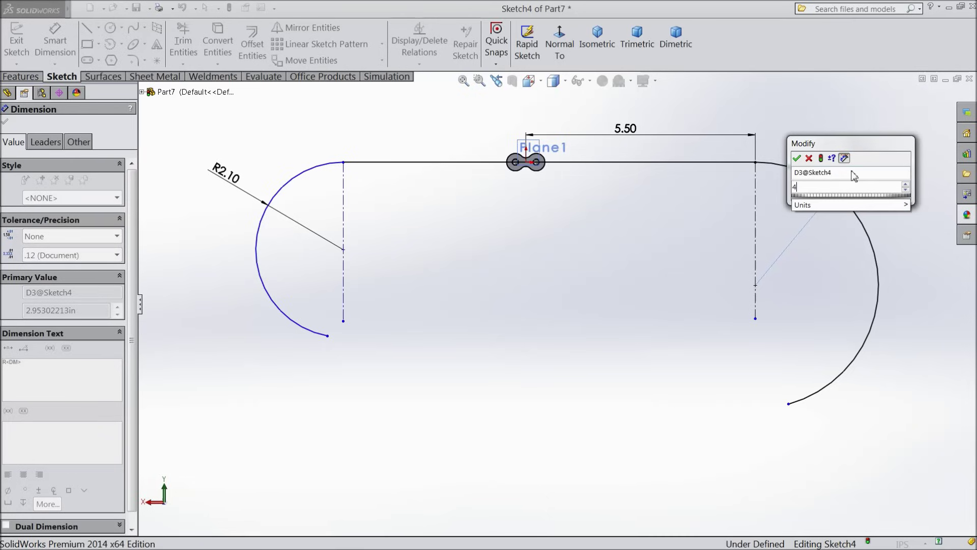
type(".196/2")
left_click(797, 158)
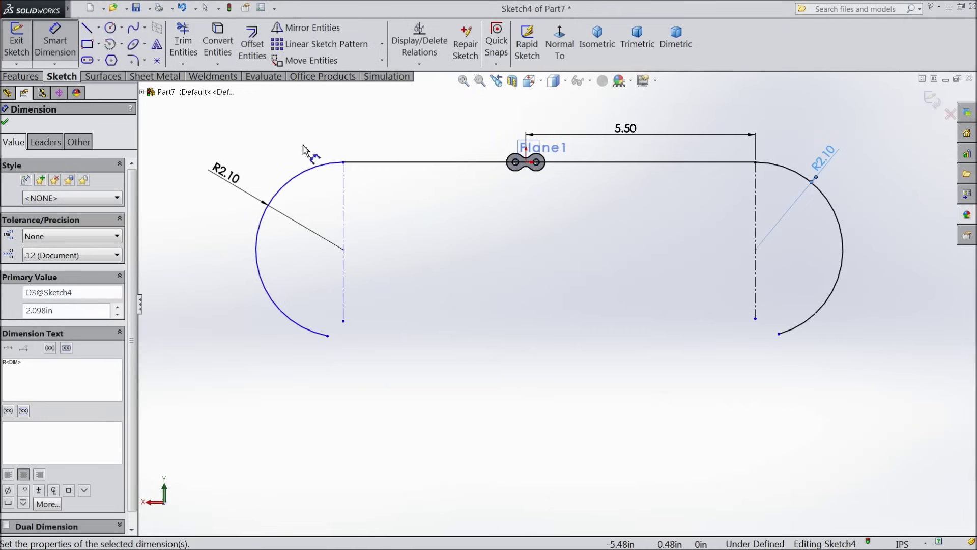
Step: Draw a shallow downward-bulging 3-point arc between the lower ends of the two end arcs, about 18.91 in radius and 33°
left_click(122, 45)
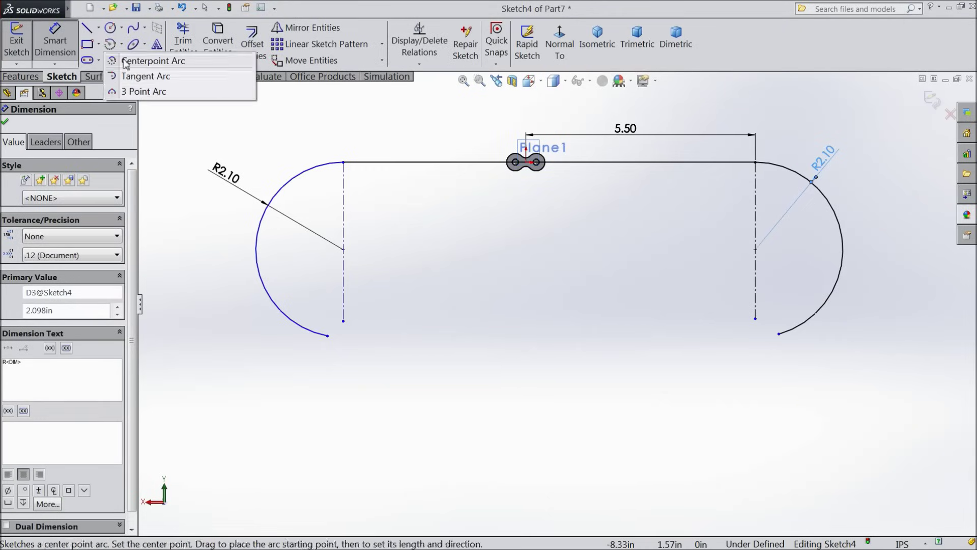
left_click(136, 94)
left_click(328, 336)
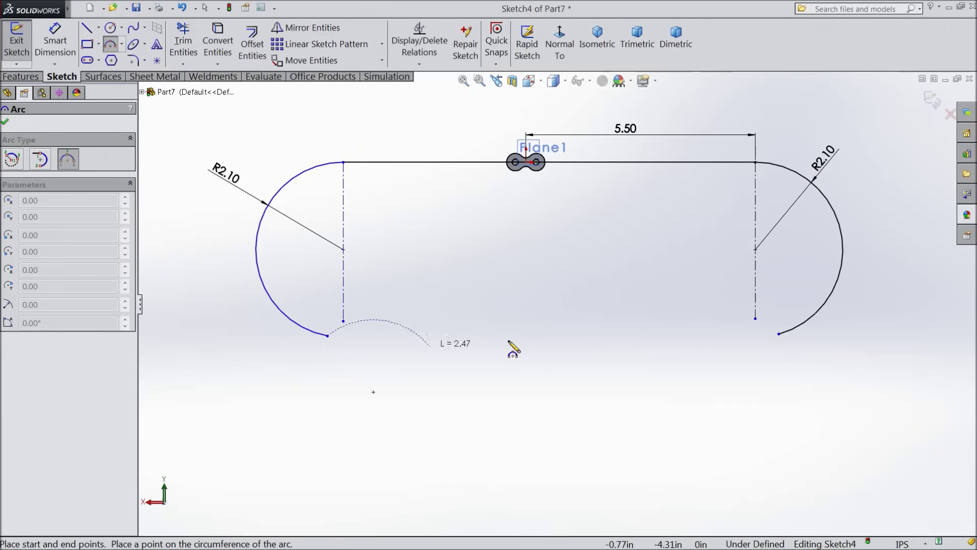
left_click(778, 334)
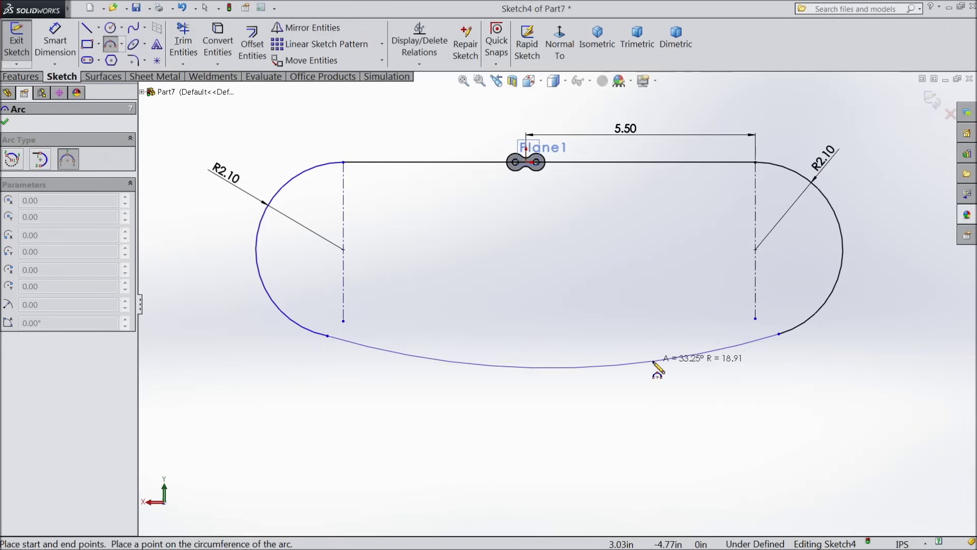
left_click(646, 361)
scroll(639, 343, "down", 3)
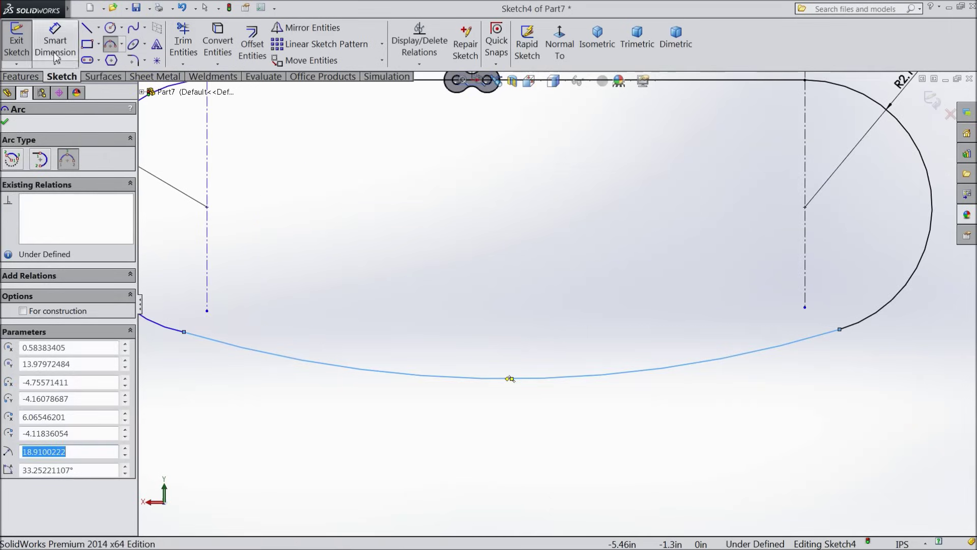
left_click(110, 44)
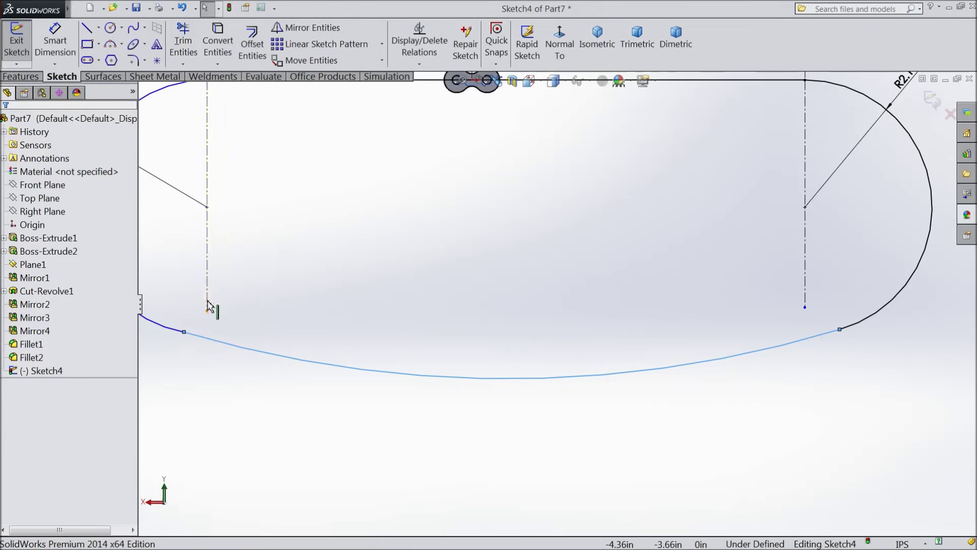
Step: Make the shallow lower arc tangent to both the left and the right end arc
scroll(208, 305, "down", 2)
left_click_drag(233, 320, 199, 346)
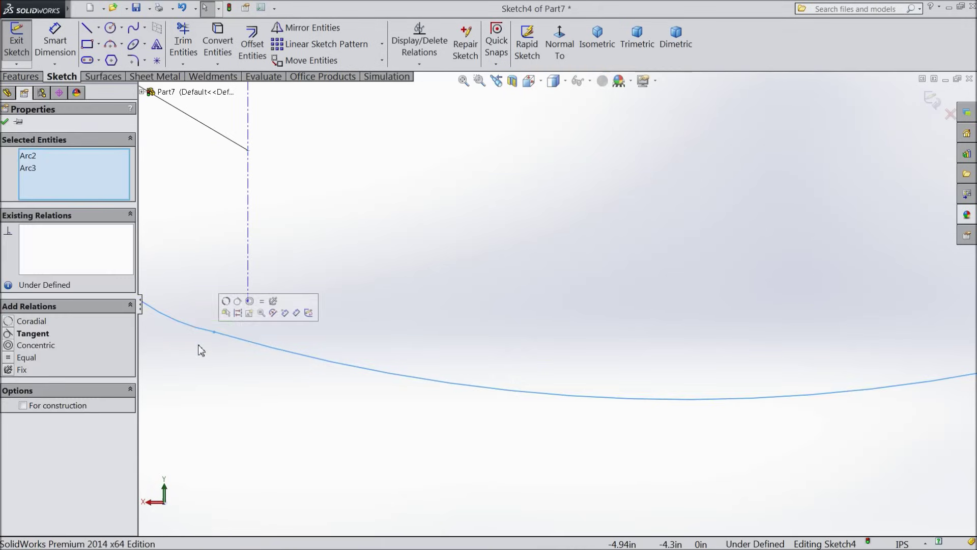
left_click(239, 306)
key("z")
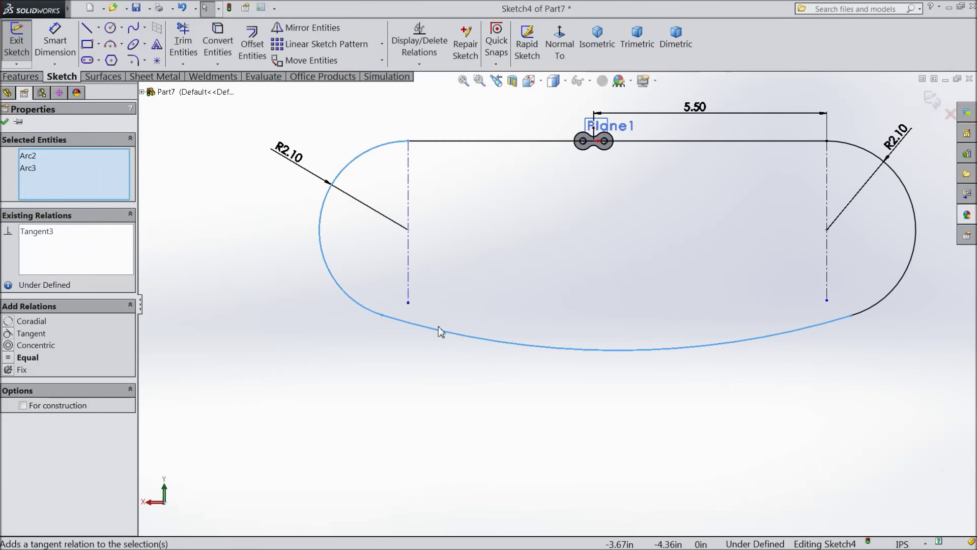
scroll(872, 311, "down", 3)
left_click_drag(765, 301, 733, 337)
left_click(772, 299)
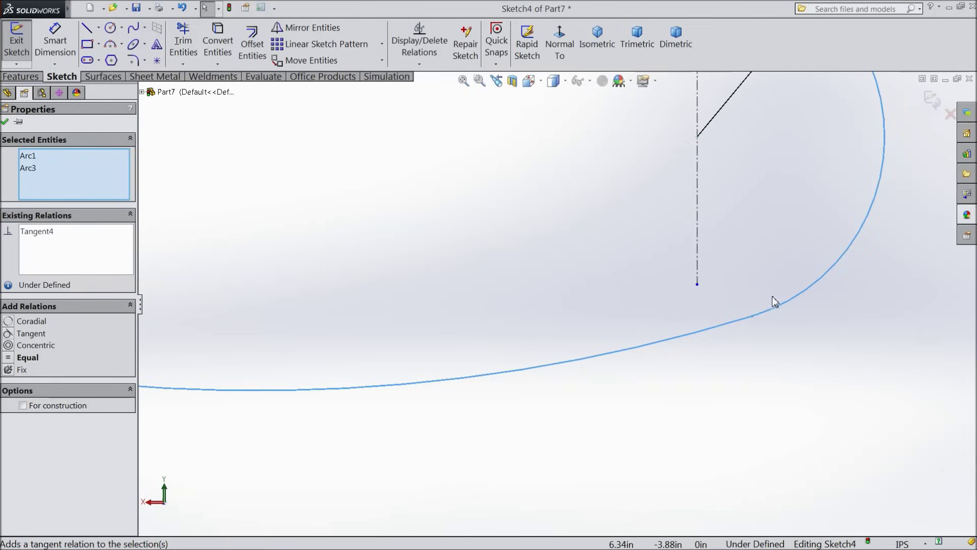
left_click(4, 121)
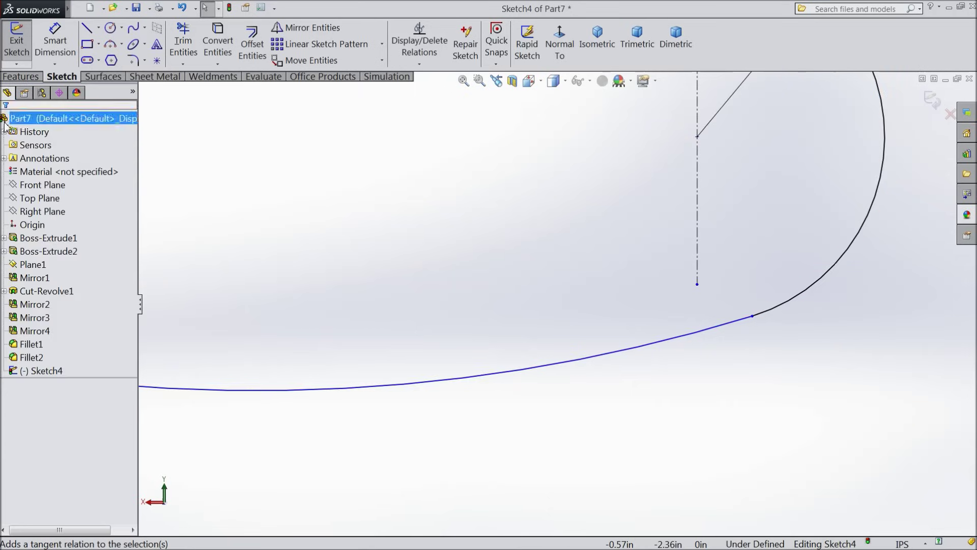
Step: Dimension the horizontal distance from the right centerline's lower end to the right arc's lower endpoint as 0.3 in
left_click(55, 41)
scroll(331, 257, "up", 2)
scroll(631, 318, "down", 2)
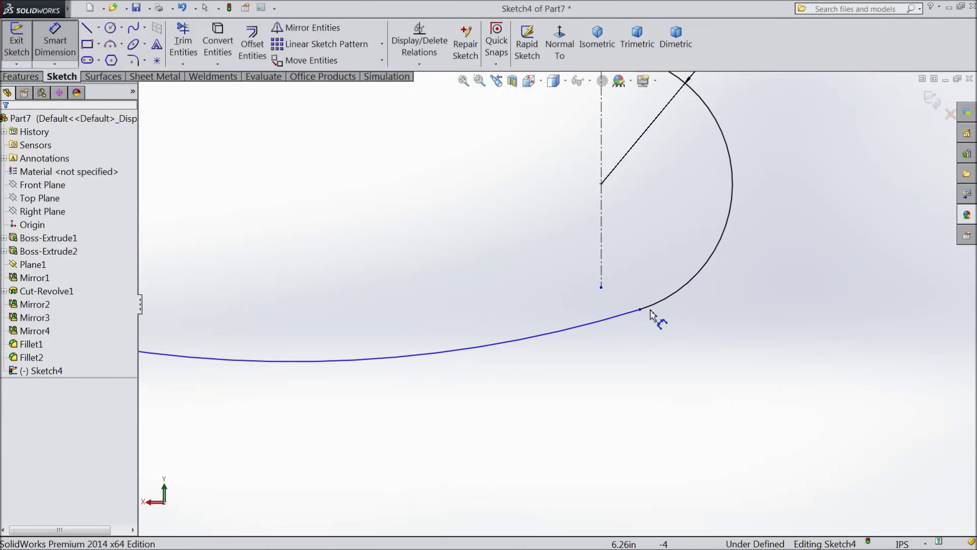
left_click(601, 289)
left_click(640, 309)
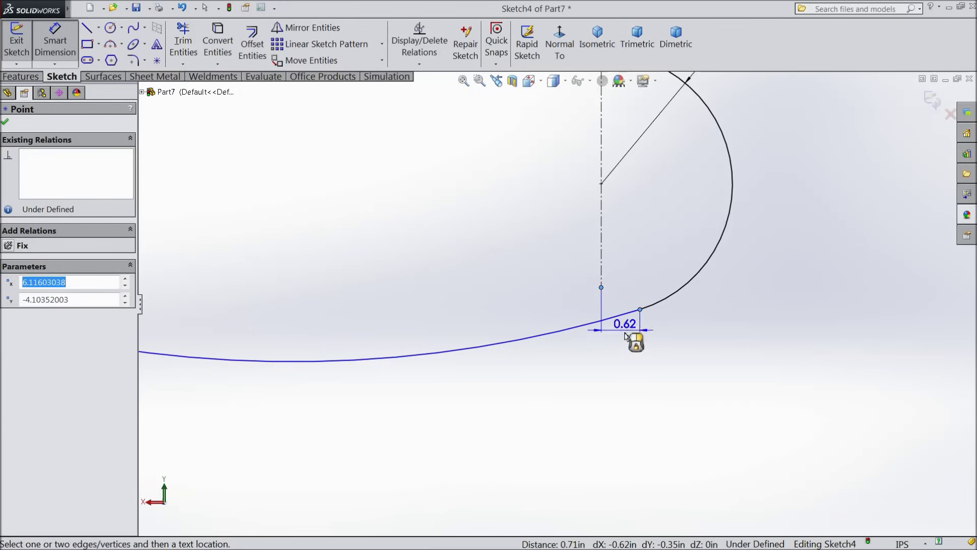
left_click(622, 362)
type("0.3")
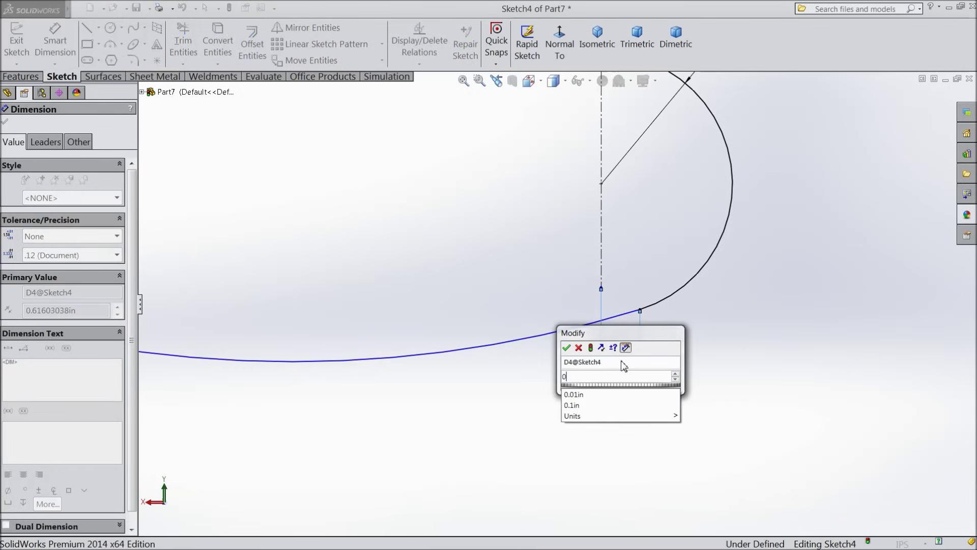
left_click(566, 348)
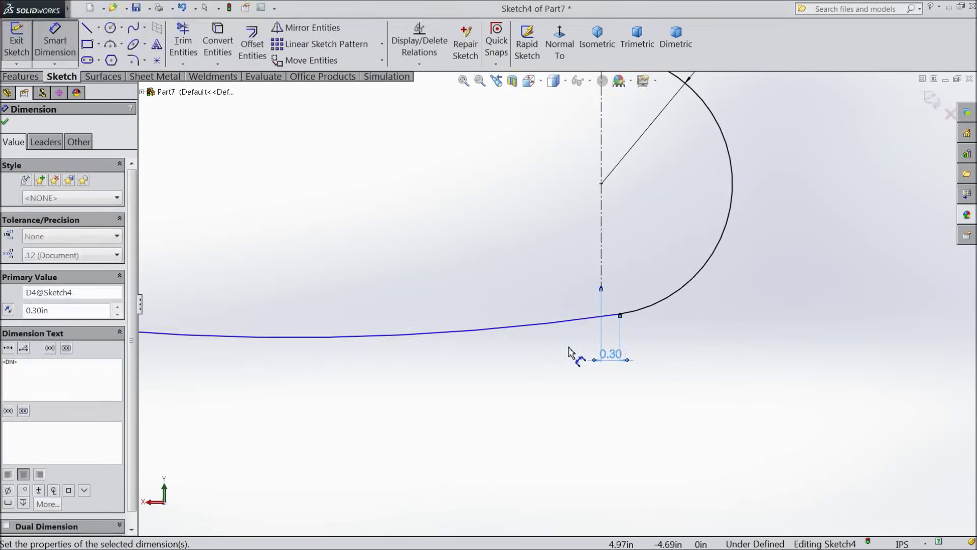
scroll(578, 320, "up", 3)
scroll(438, 239, "down", 4)
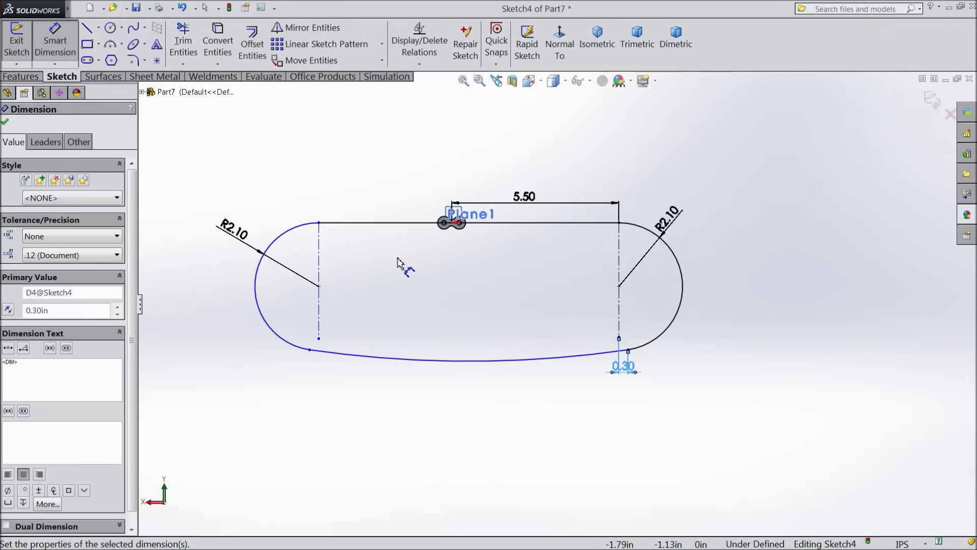
left_click(5, 123)
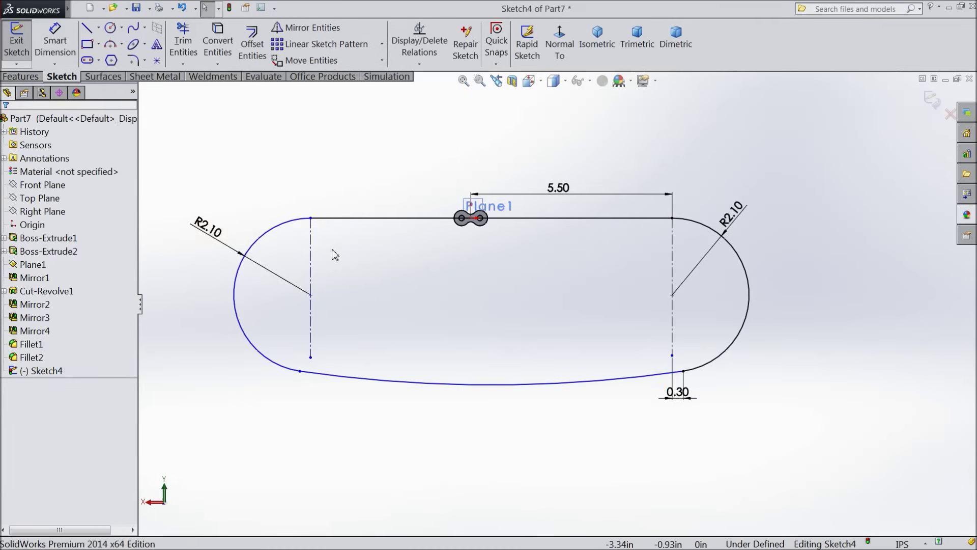
Step: Add a tangent relation between the left end arc and the straight upper line
scroll(318, 223, "down", 2)
scroll(331, 224, "down", 2)
left_click(336, 230)
left_click(306, 234)
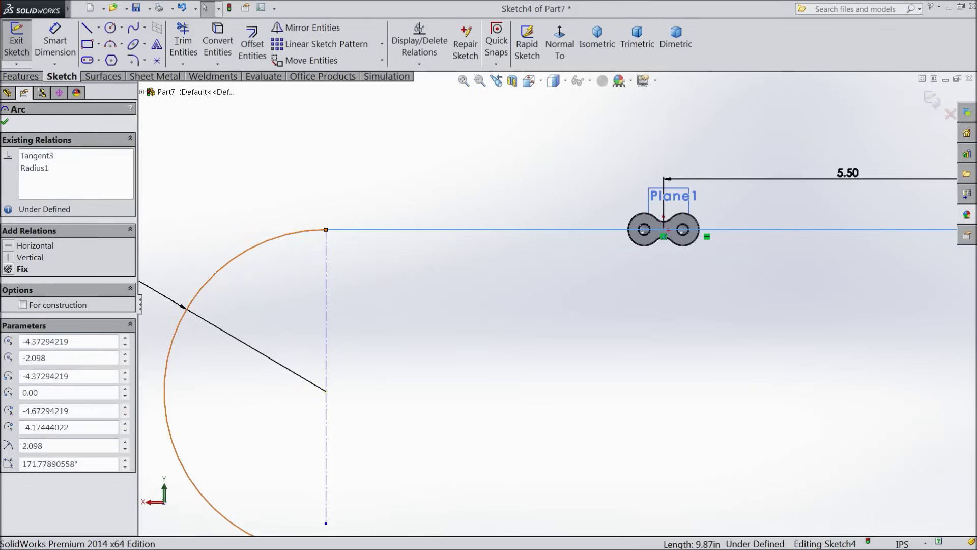
left_click(333, 230, "ctrl")
left_click(331, 193)
Step: Add a tangent relation between the right end arc and the straight upper line, and finish the sketch
scroll(440, 247, "up", 2)
scroll(441, 247, "up", 2)
scroll(708, 269, "down", 2)
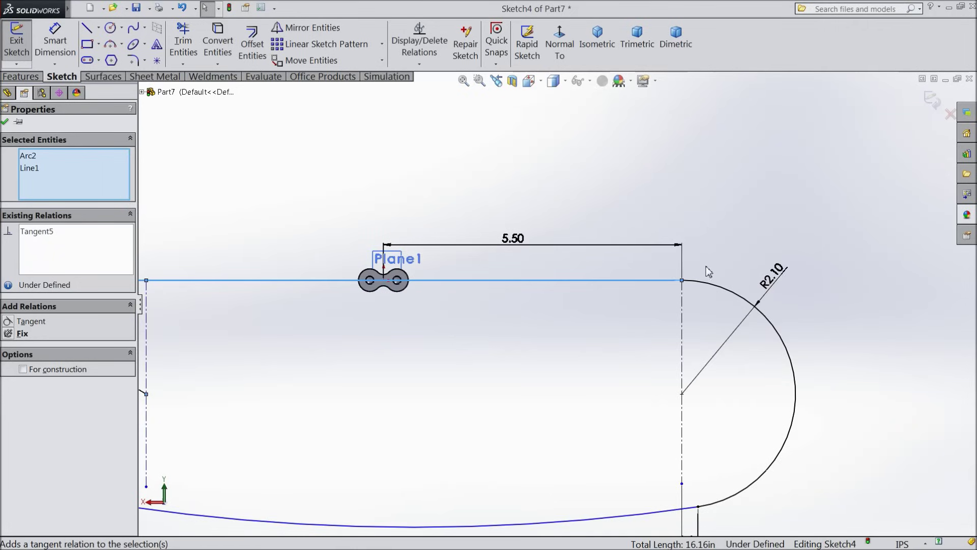
left_click(709, 272)
left_click(705, 283)
left_click(682, 281, "ctrl")
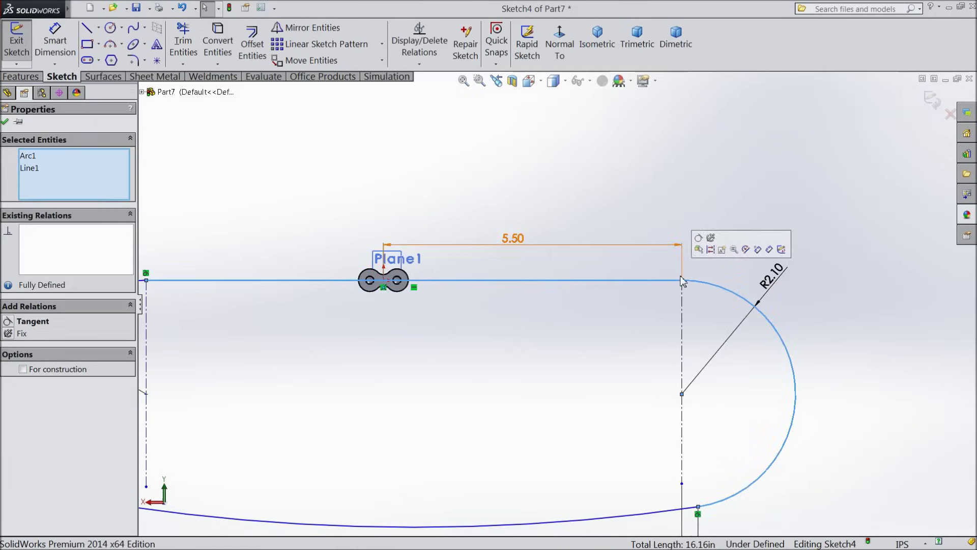
left_click(698, 237)
left_click(670, 234)
scroll(663, 246, "up", 2)
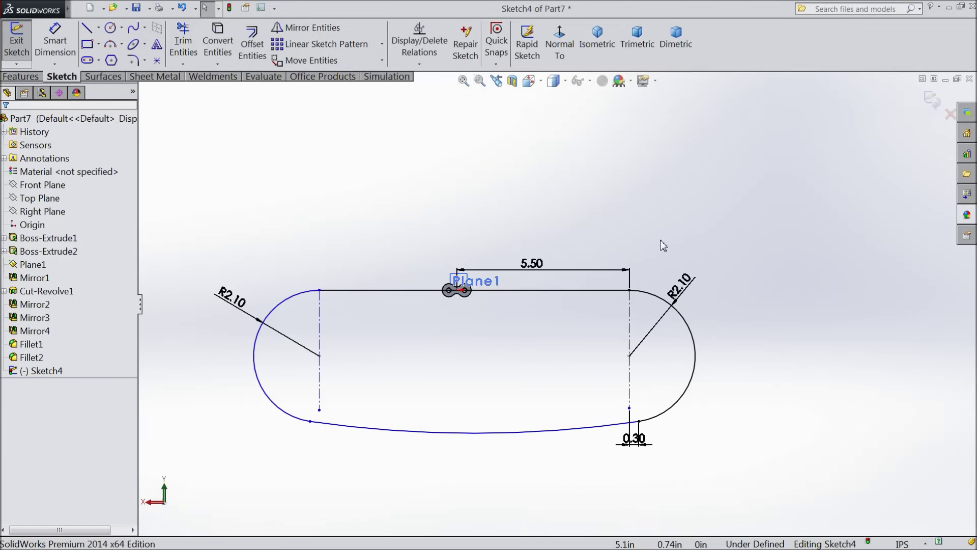
scroll(418, 442, "down", 2)
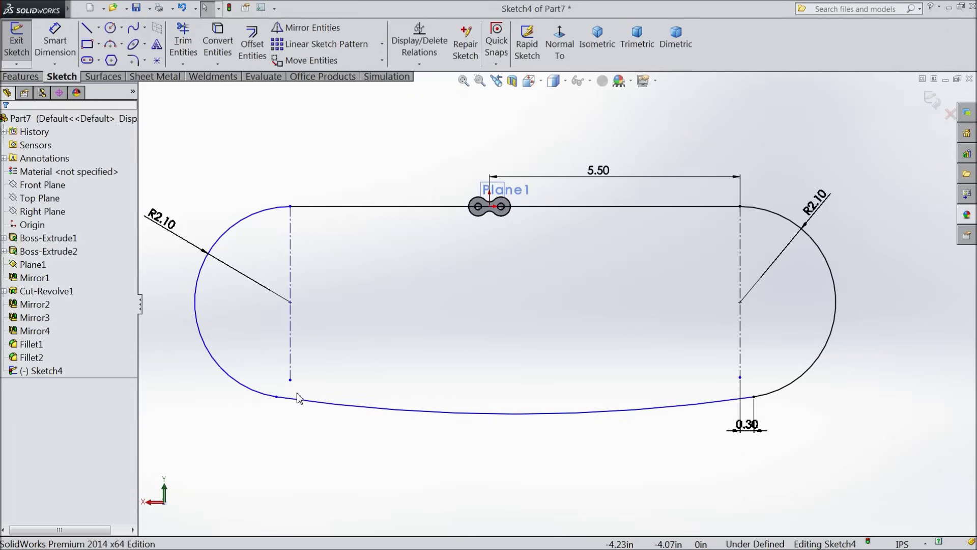
left_click(931, 100)
mouse_move(644, 201)
middle_mouse_down()
mouse_move(597, 199)
mouse_move(609, 227)
mouse_move(544, 304)
middle_mouse_up()
scroll(545, 305, "down", 1)
scroll(517, 259, "down", 1)
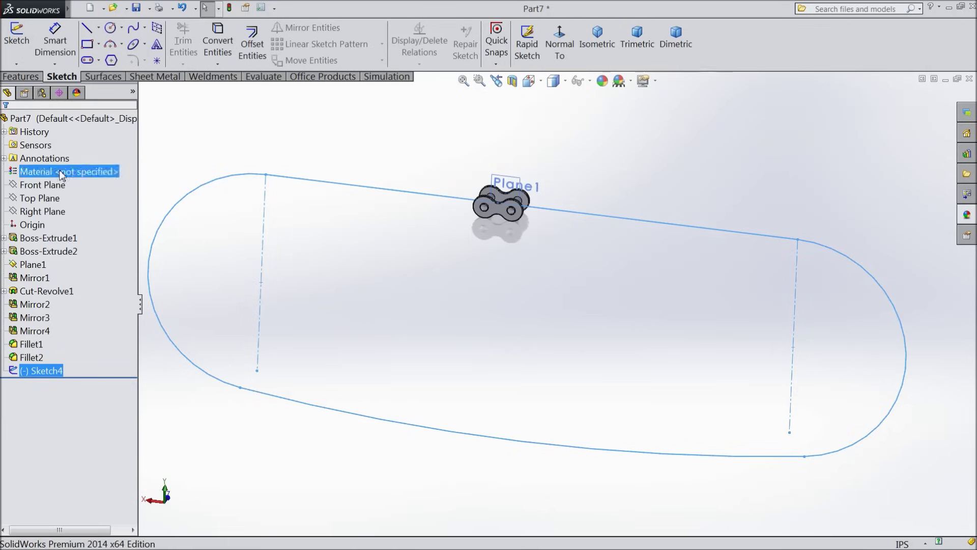
left_click(20, 79)
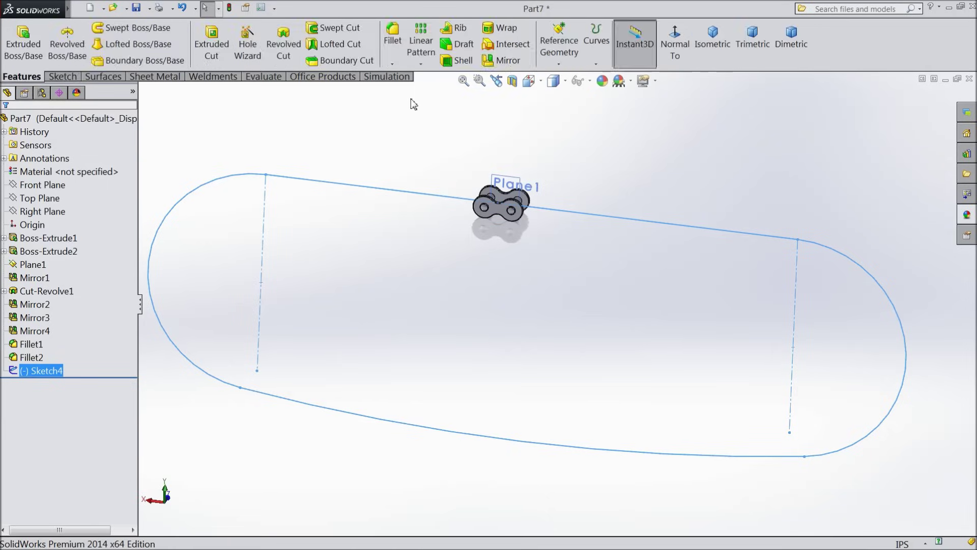
left_click(420, 64)
left_click(473, 124)
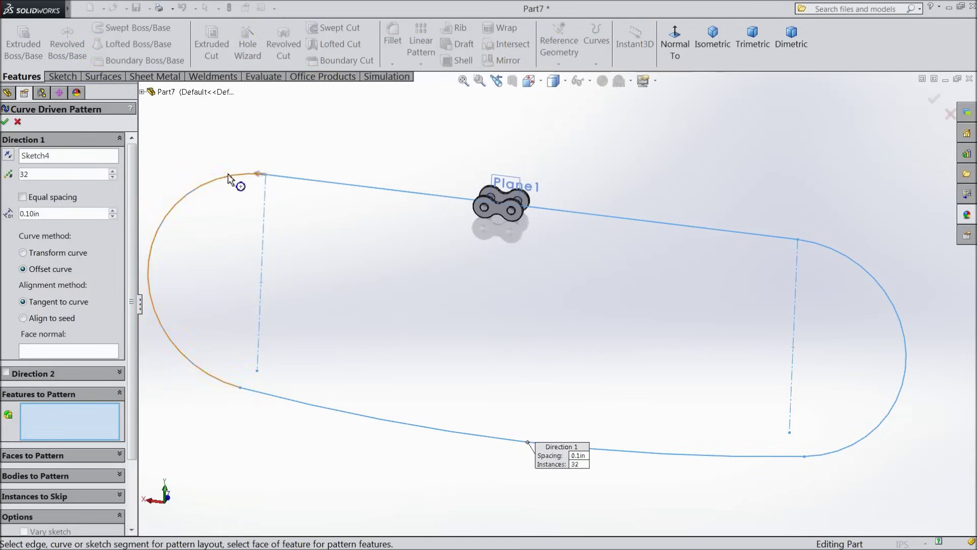
left_click(113, 177)
left_click_drag(46, 214, 16, 216)
type("1")
key("Return")
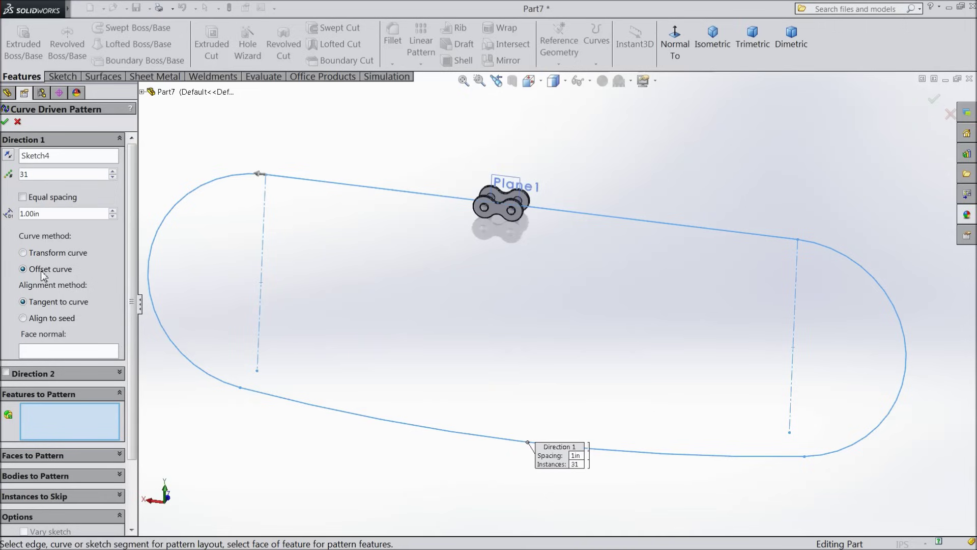
left_click(116, 478)
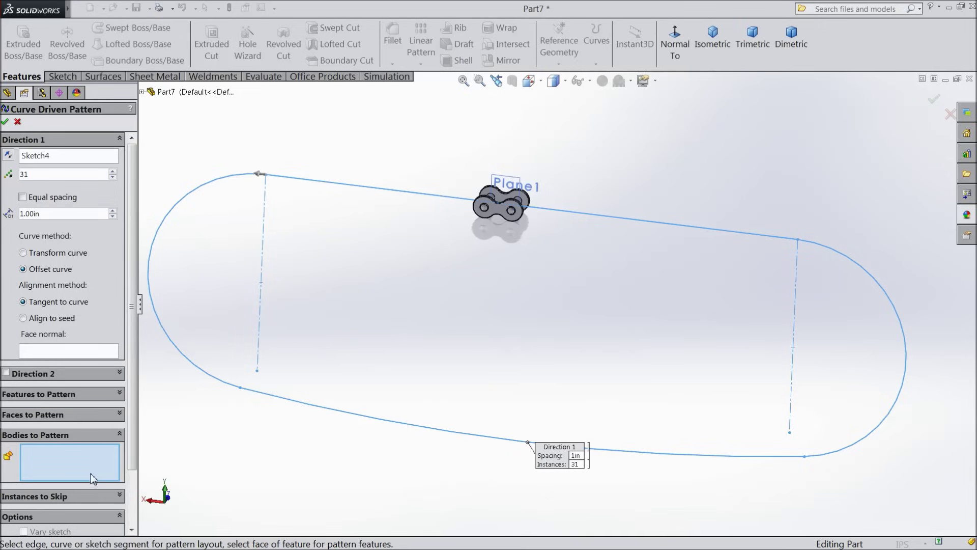
left_click(497, 212)
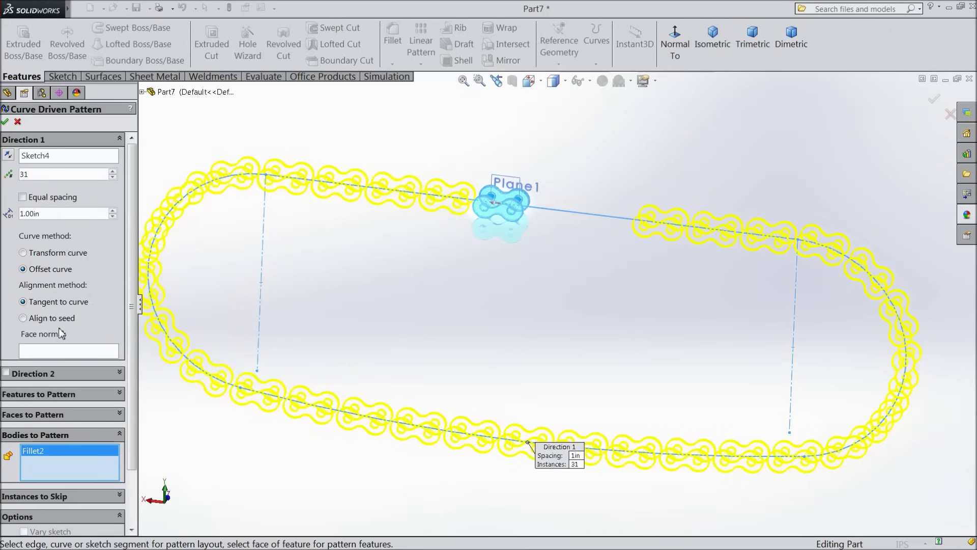
left_click(18, 123)
Step: Edit the chain path sketch, dimension the distance between the two vertical centerlines as 8.874382 in, and finish the sketch
key("f")
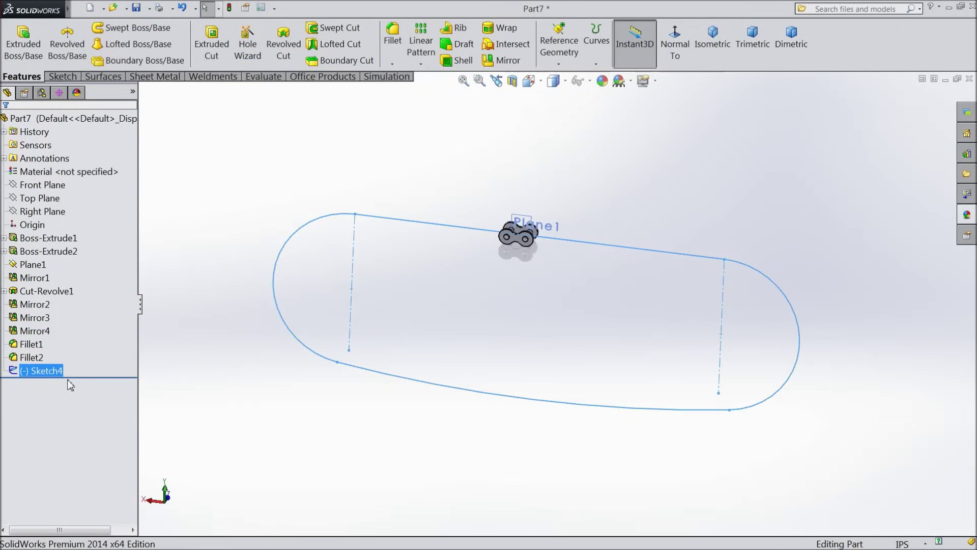
double_click(25, 372)
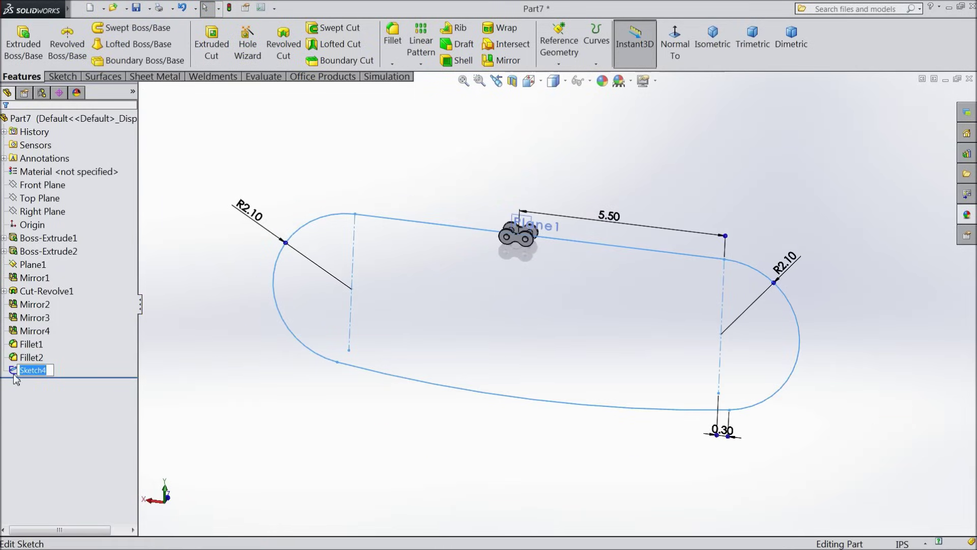
left_click(25, 350)
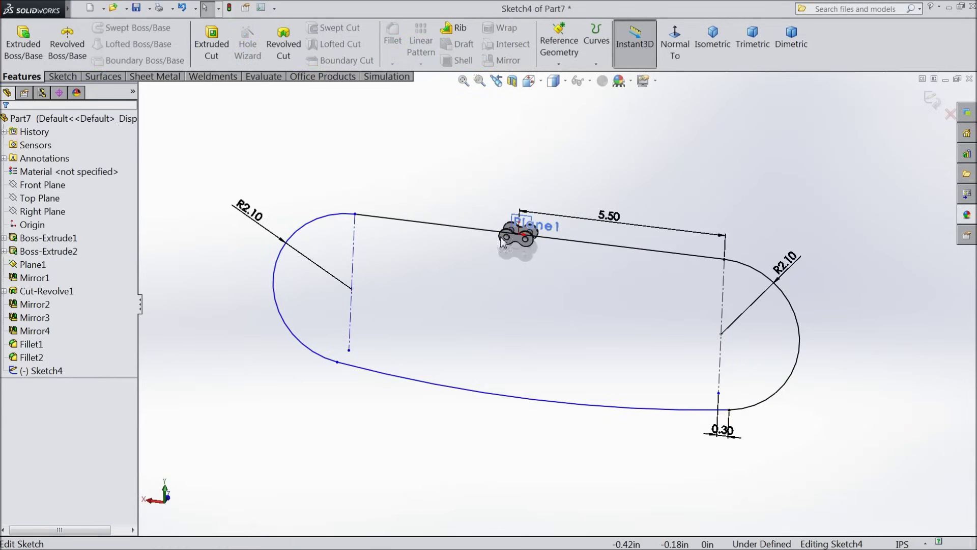
left_click(673, 53)
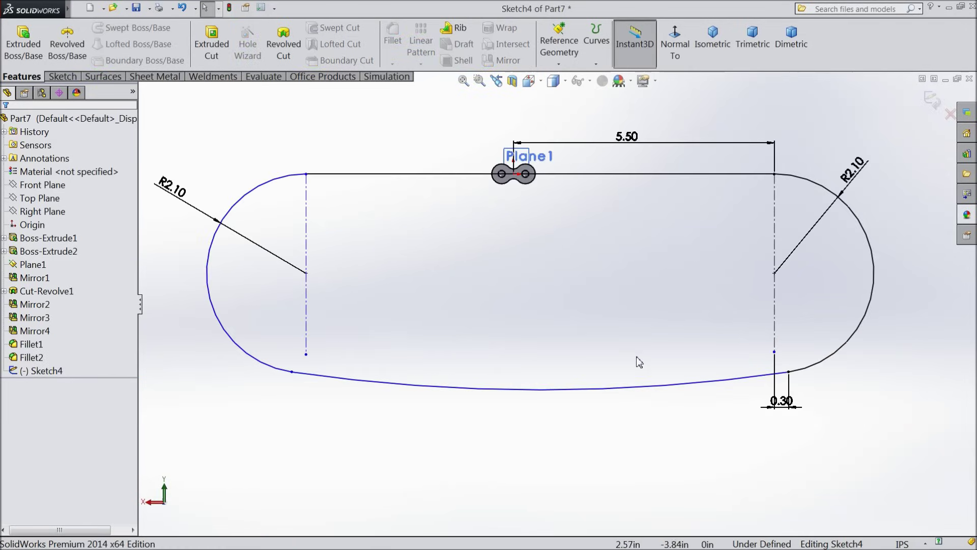
left_click(62, 76)
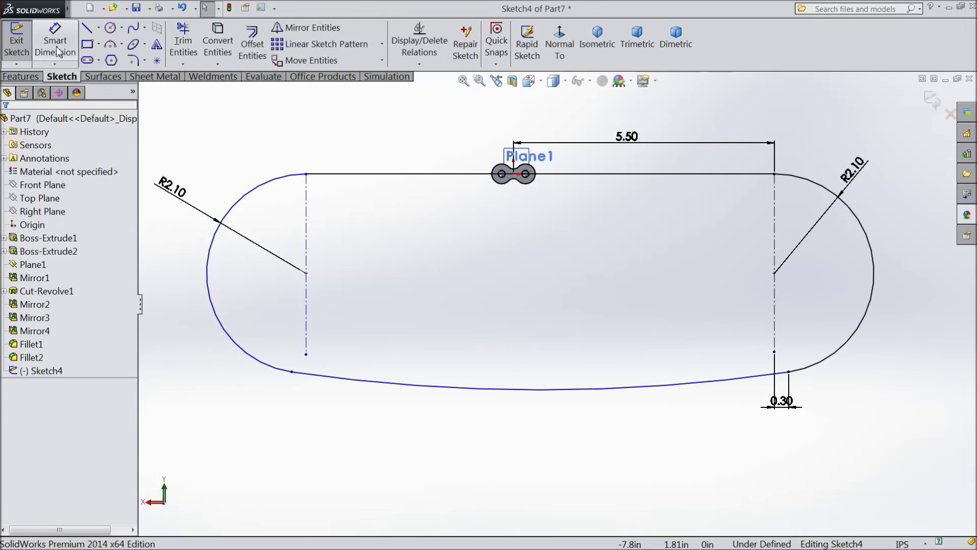
left_click(775, 328)
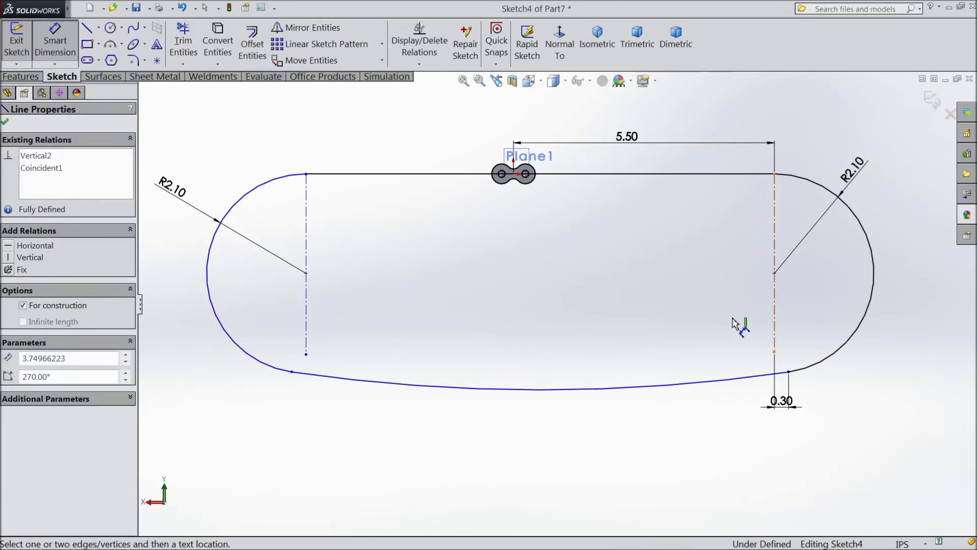
left_click(306, 328)
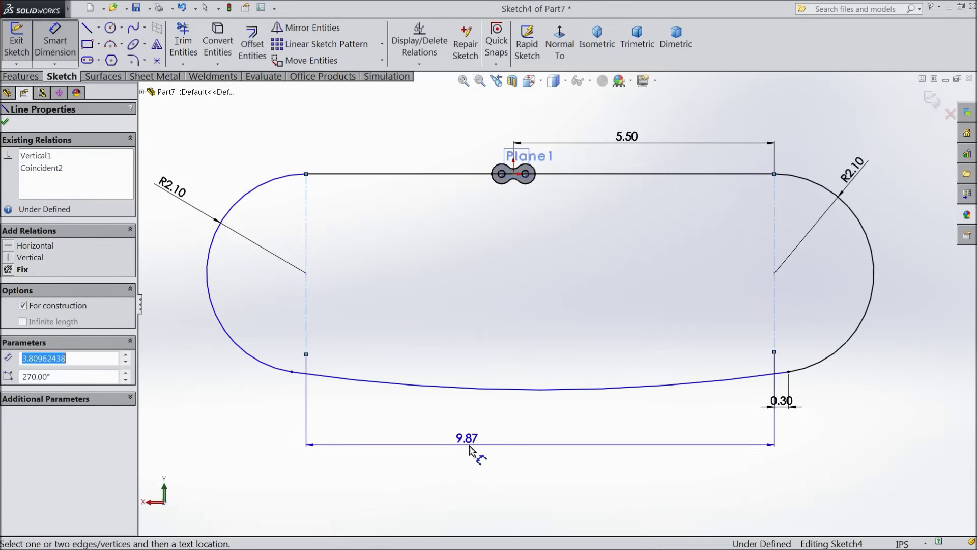
left_click(524, 448)
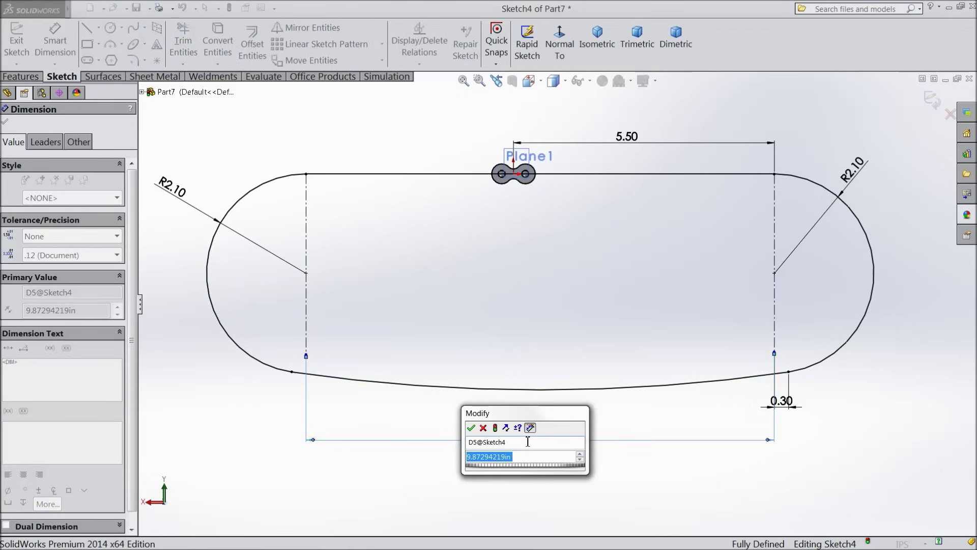
type("8.87")
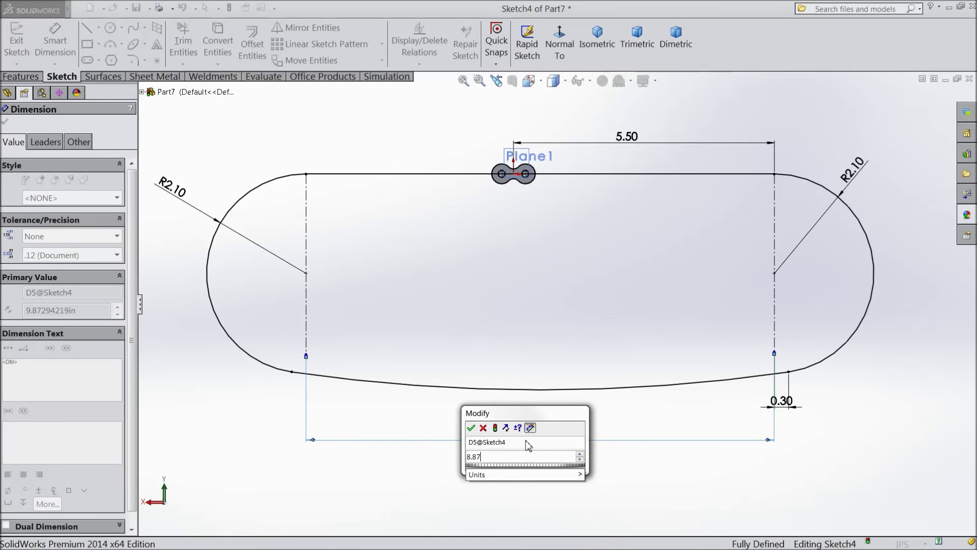
type("4382")
left_click(471, 428)
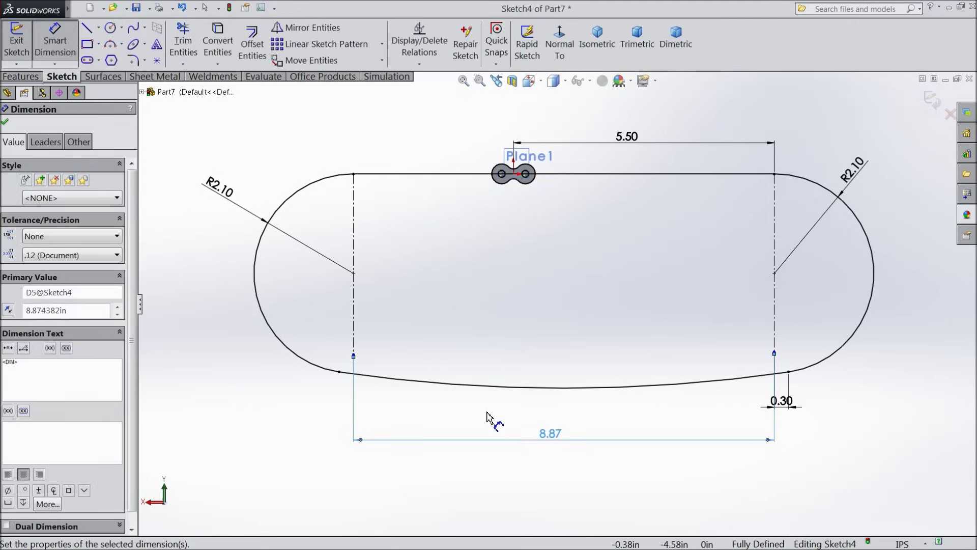
left_click(931, 102)
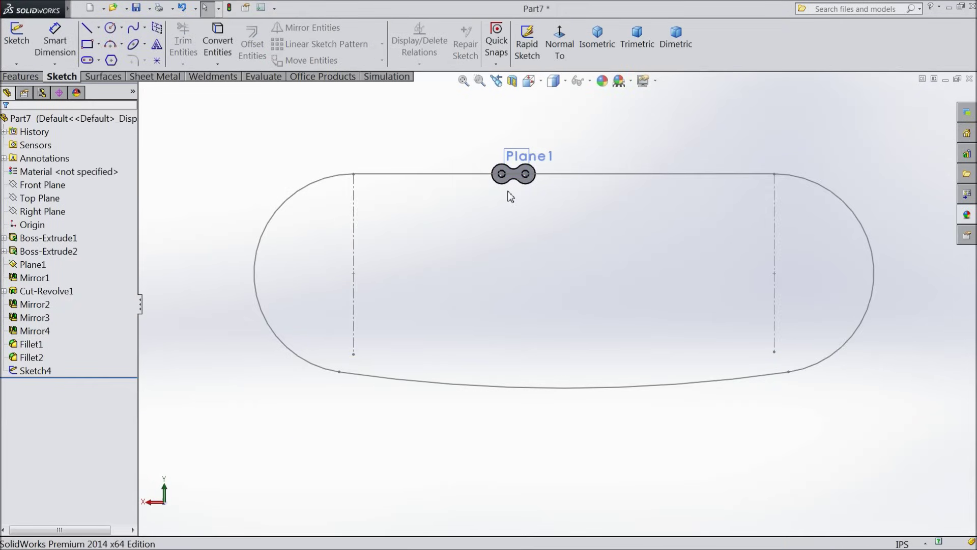
Step: Start a curve driven pattern that uses the whole chain path sketch, not a single arc, as its direction
mouse_move(573, 215)
middle_mouse_down()
mouse_move(537, 269)
mouse_move(575, 203)
middle_mouse_up()
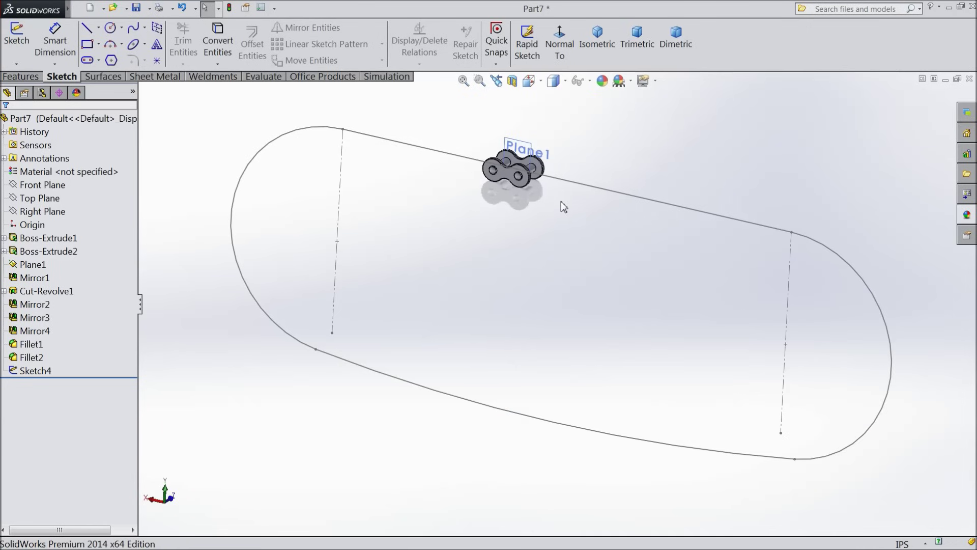
left_click(27, 76)
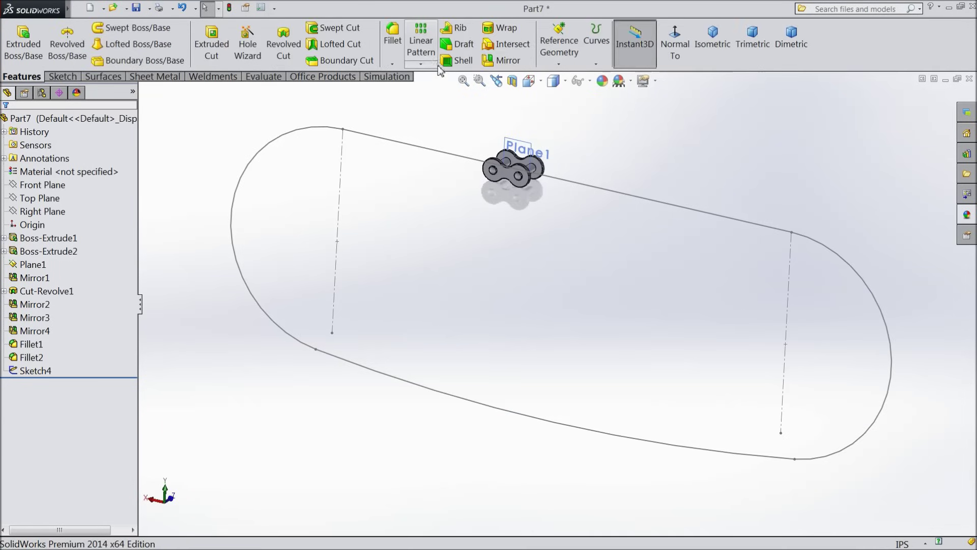
left_click(421, 64)
left_click(448, 124)
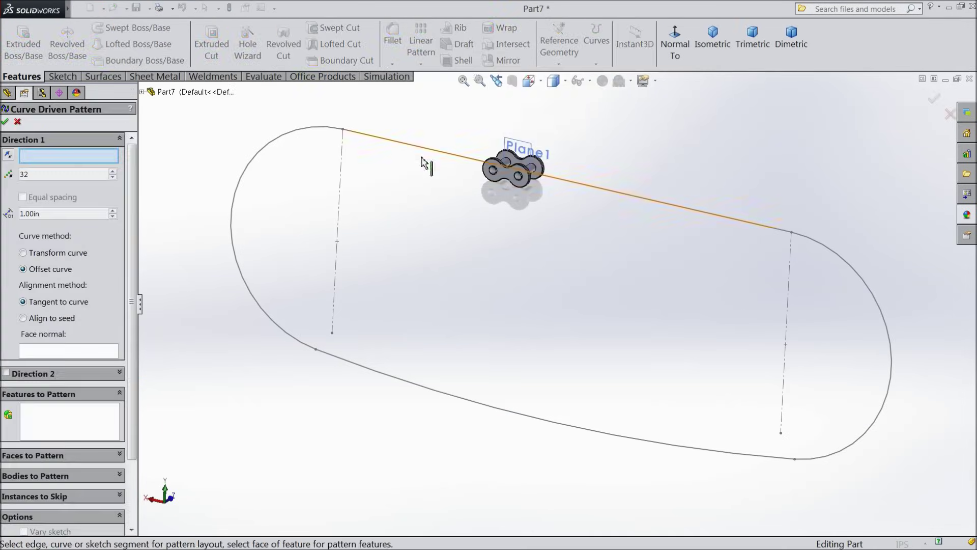
left_click(260, 163)
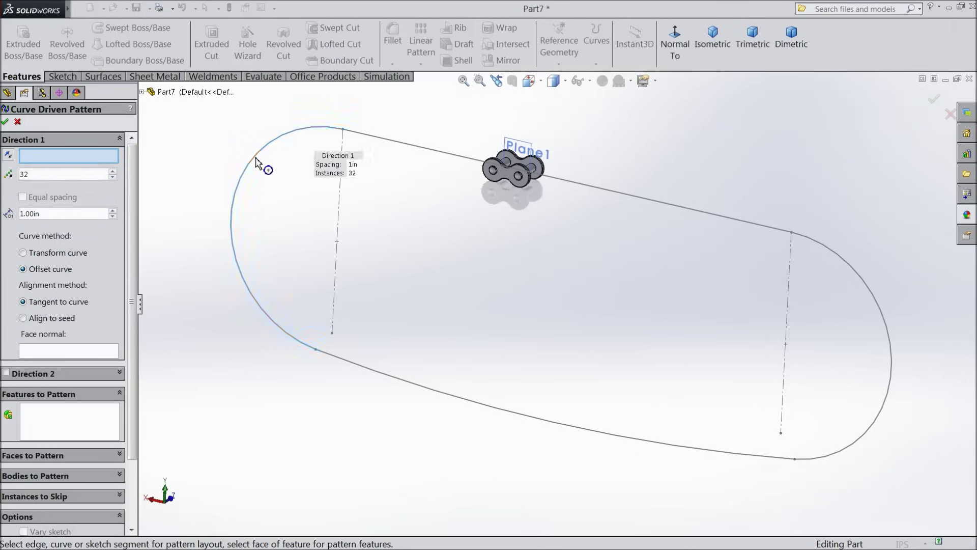
right_click(78, 159)
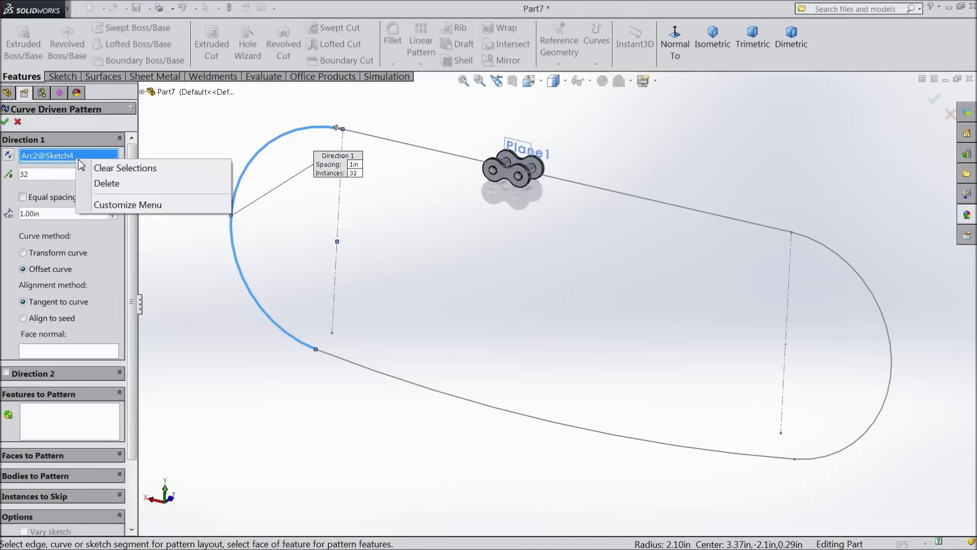
left_click(136, 170)
left_click(142, 91)
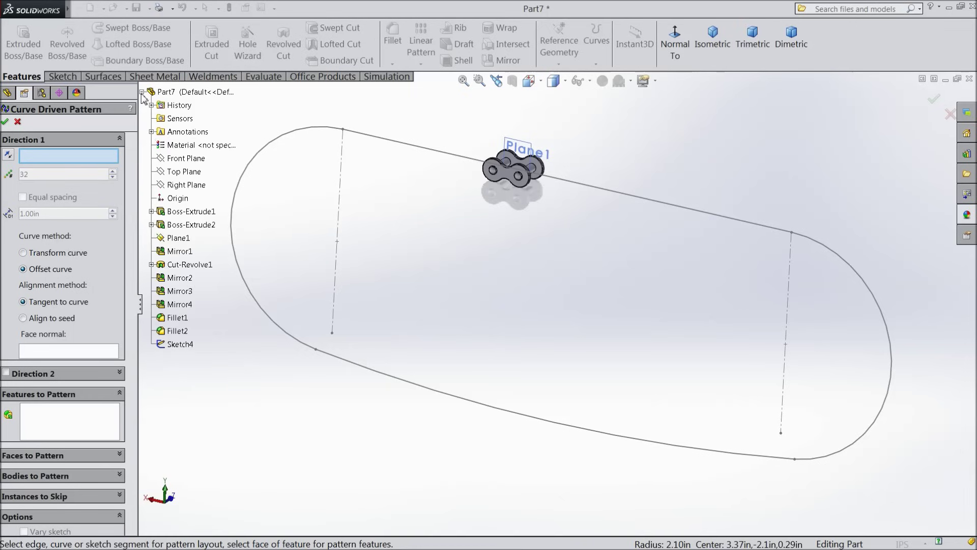
left_click(177, 345)
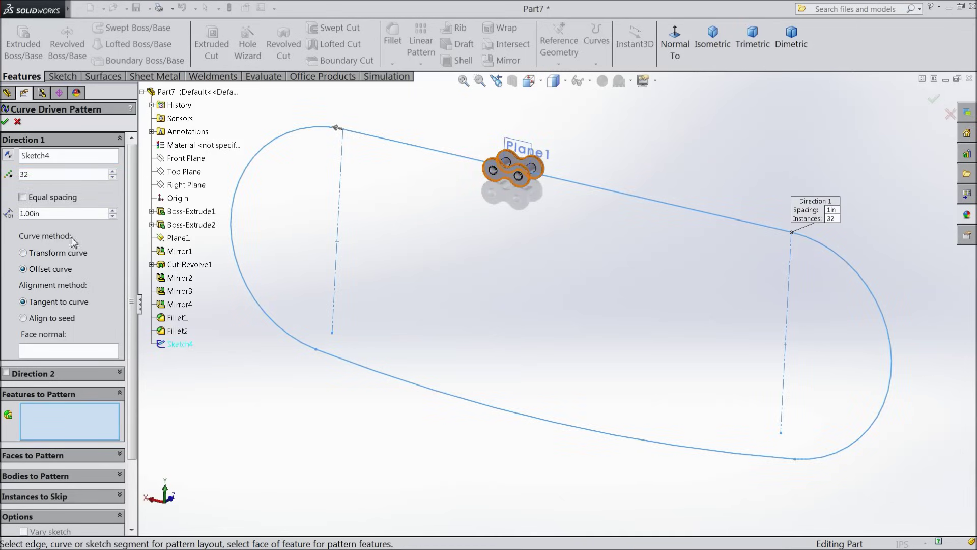
Step: Set the curve driven pattern to 31 instances, choose the chain link body as the body to pattern, and create it
left_click(112, 177)
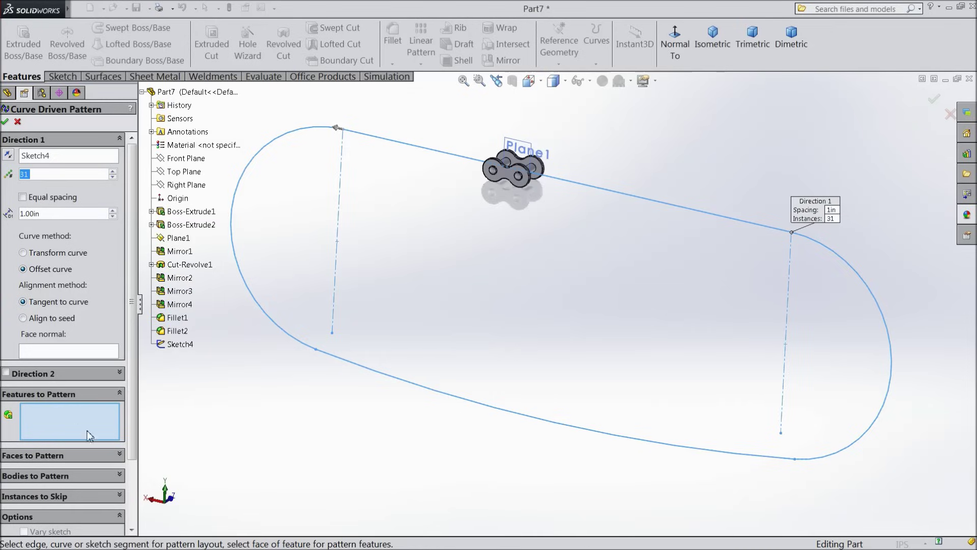
left_click(119, 476)
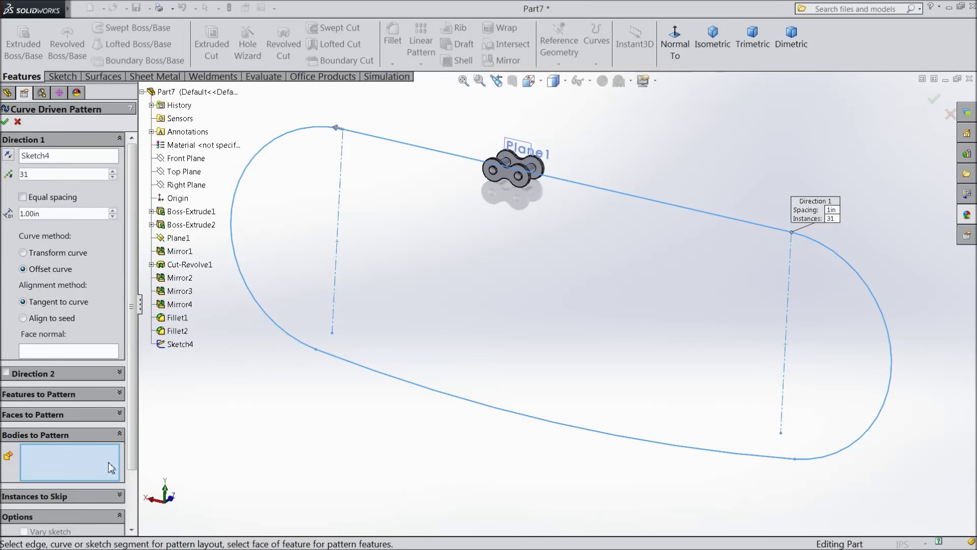
left_click(513, 187)
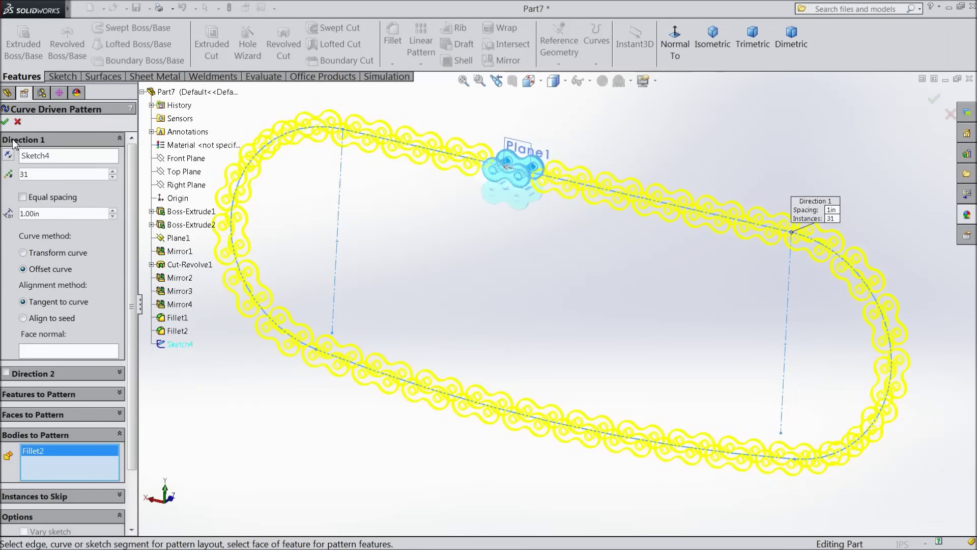
left_click(6, 122)
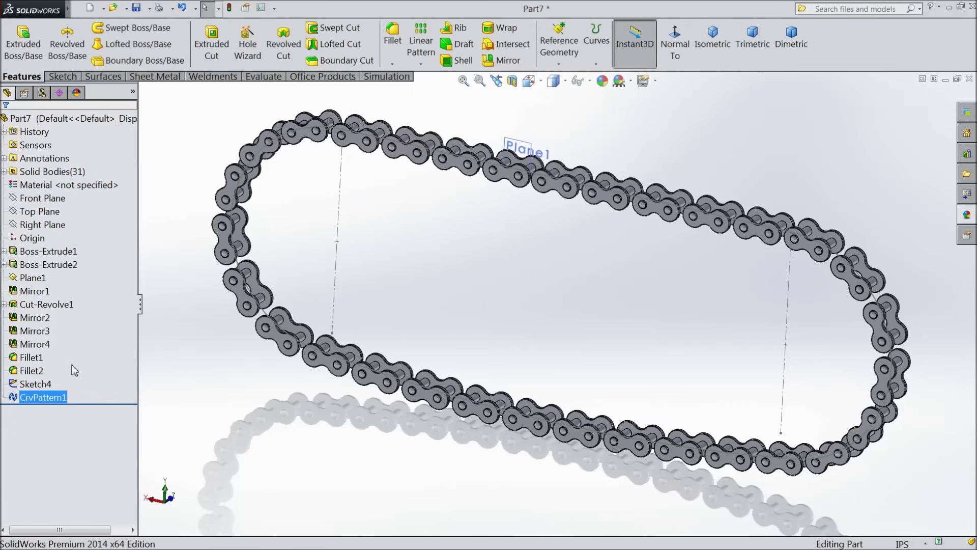
Step: Hide the chain path sketch
left_click(27, 385)
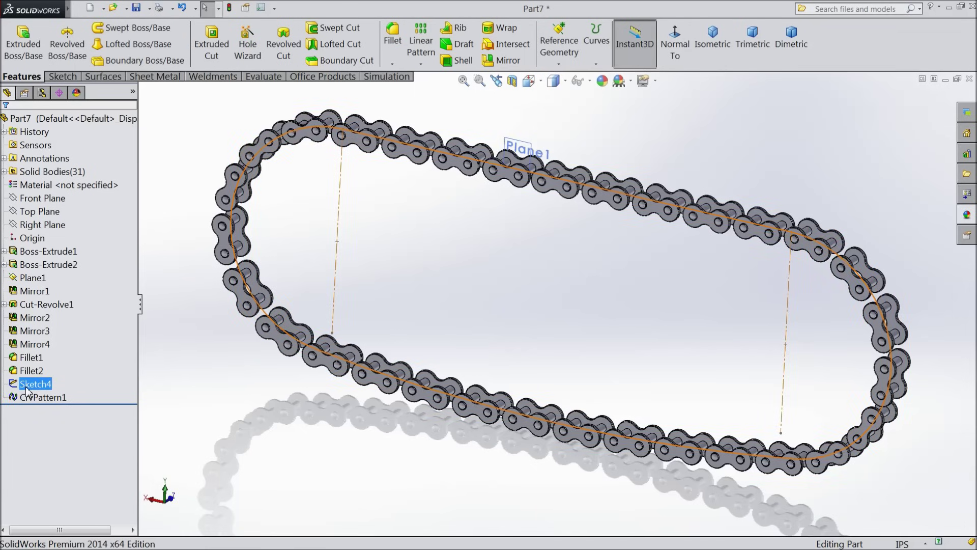
right_click(26, 388)
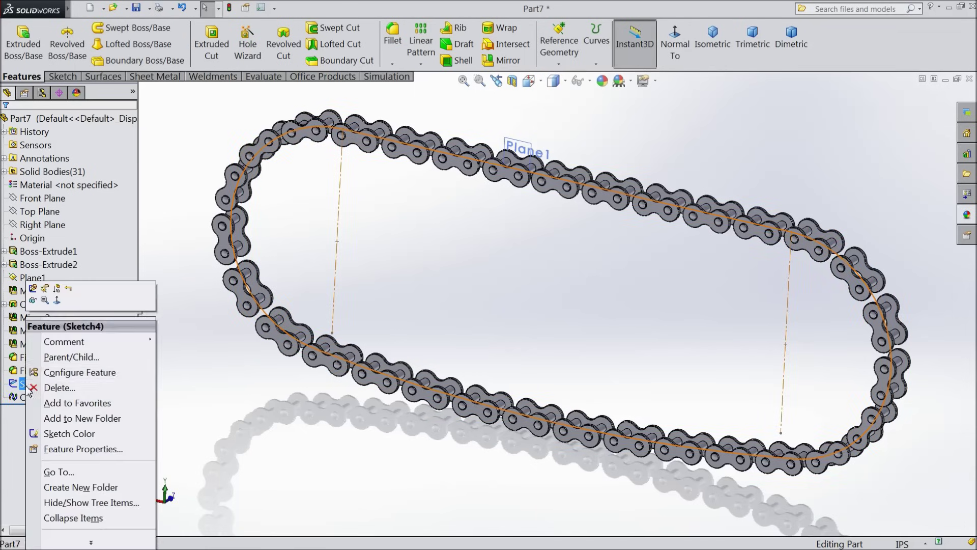
left_click(32, 301)
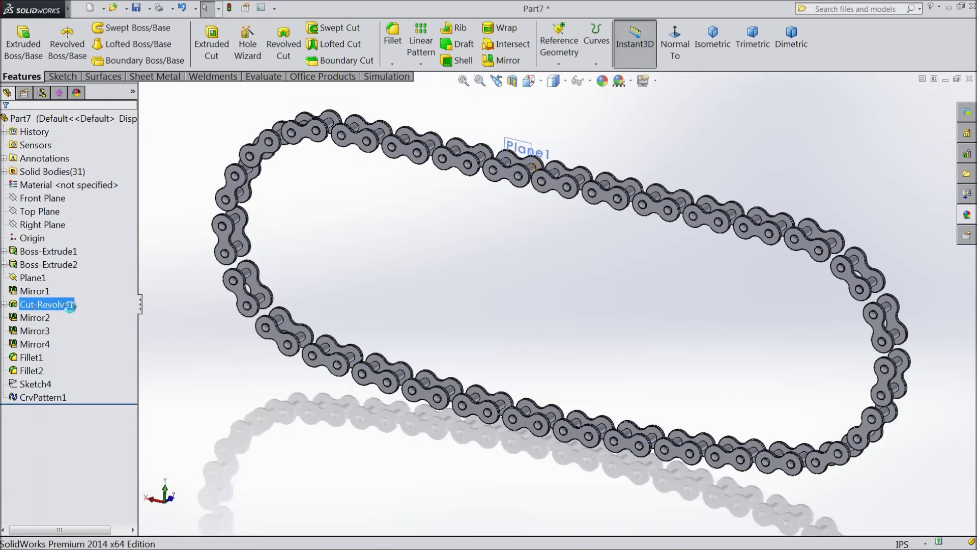
Step: Assign the steel AISI 304 as the part's material
right_click(70, 186)
left_click(82, 194)
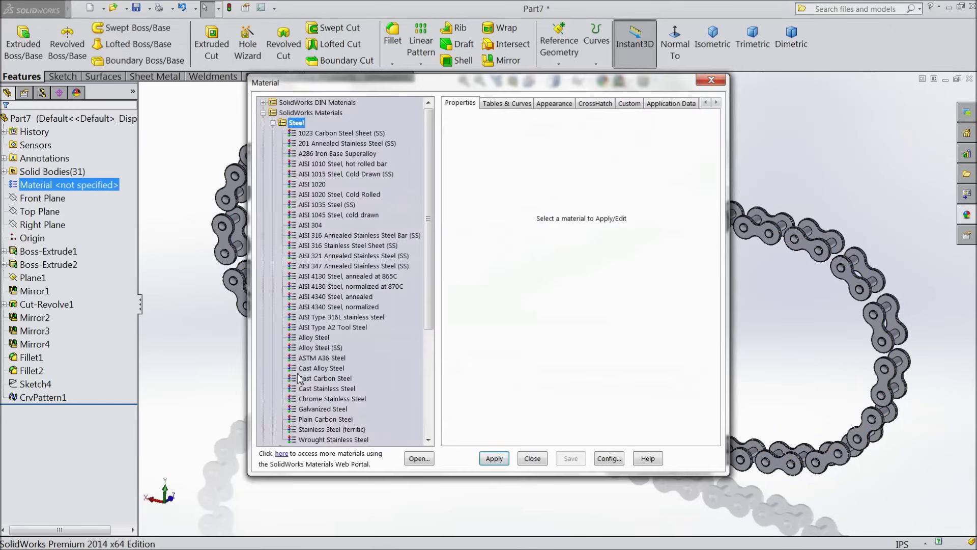
left_click(310, 225)
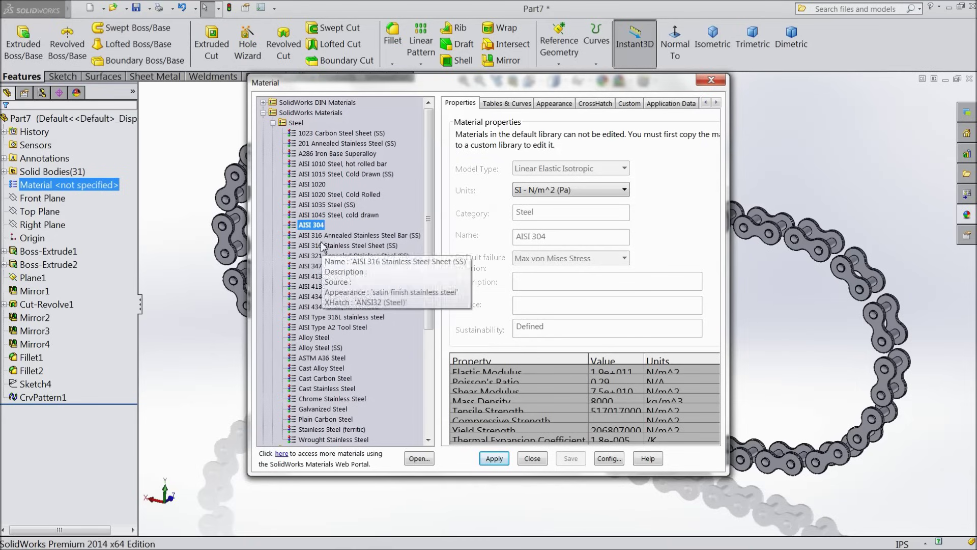
left_click(493, 459)
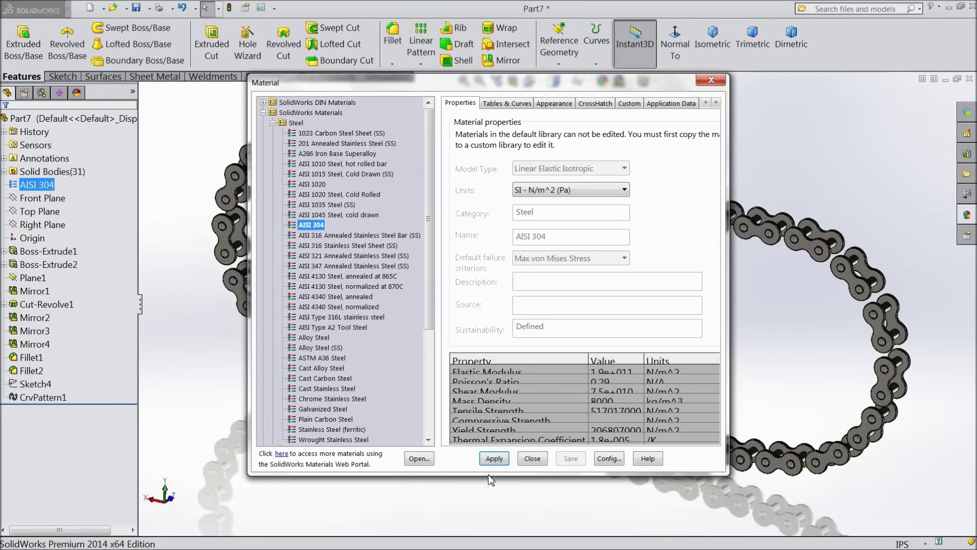
left_click(532, 459)
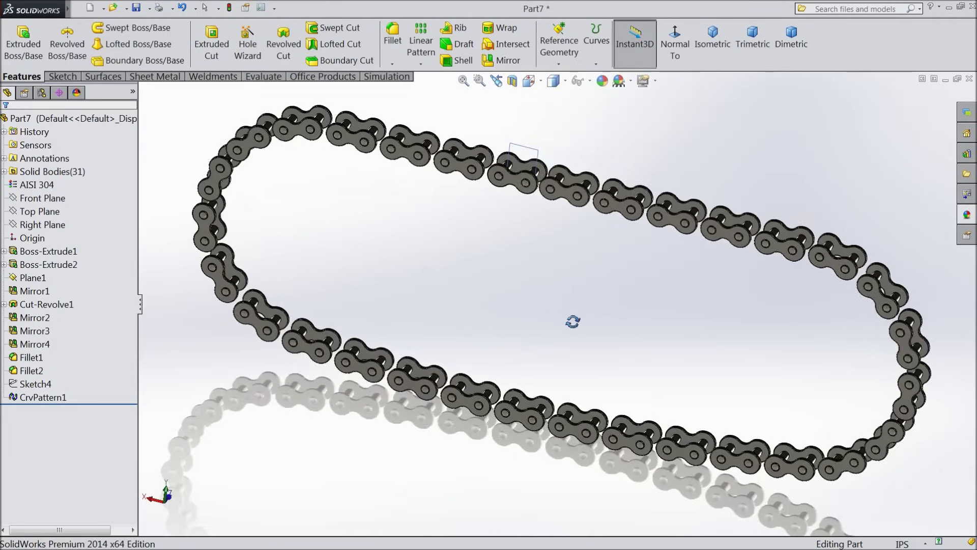
Step: Hide the mid-plane Plane1 shown at the seed link
left_click(519, 155)
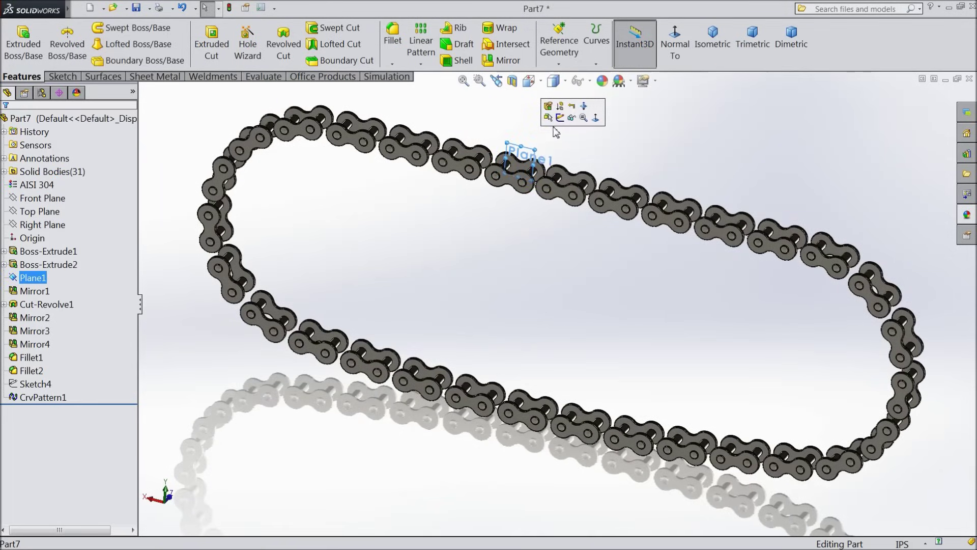
left_click(571, 122)
middle_click_drag(524, 284, 519, 247)
scroll(520, 248, "up", 2)
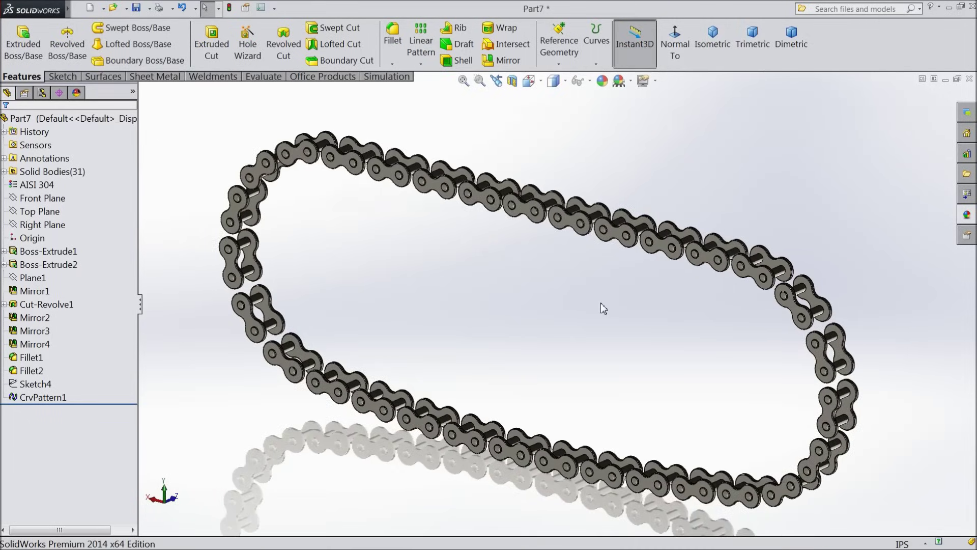
Step: Save the part as "inner chain" in the "chain assembly" folder on the desktop
left_click(136, 7)
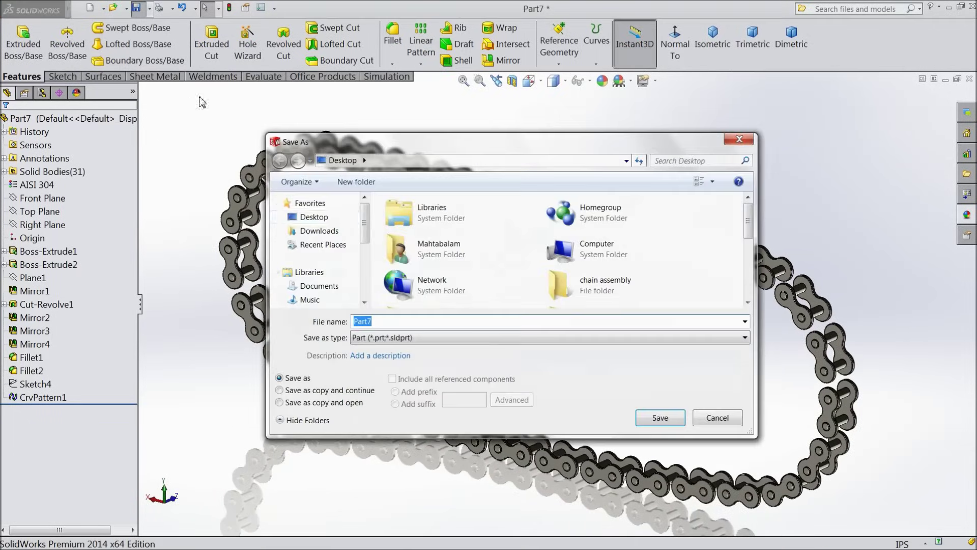
double_click(603, 285)
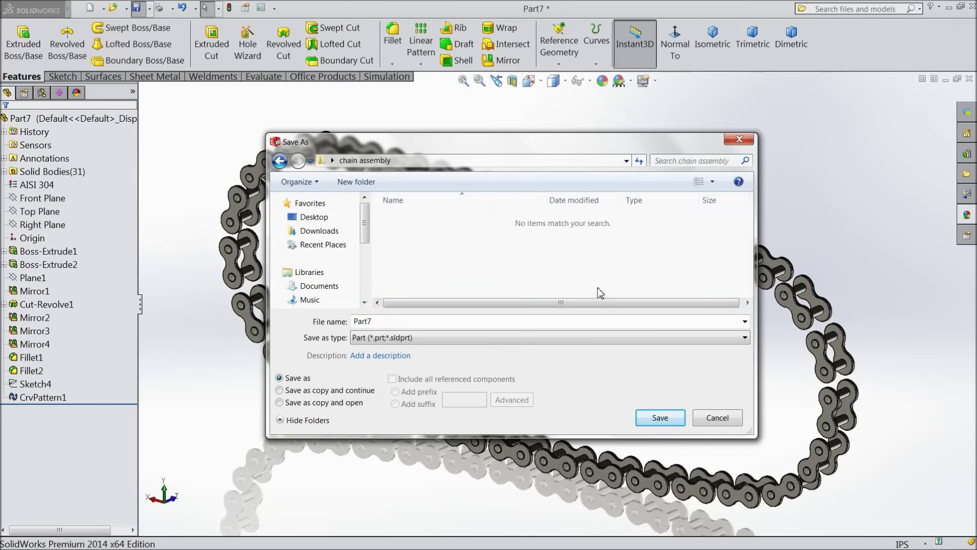
double_click(380, 322)
type("ou")
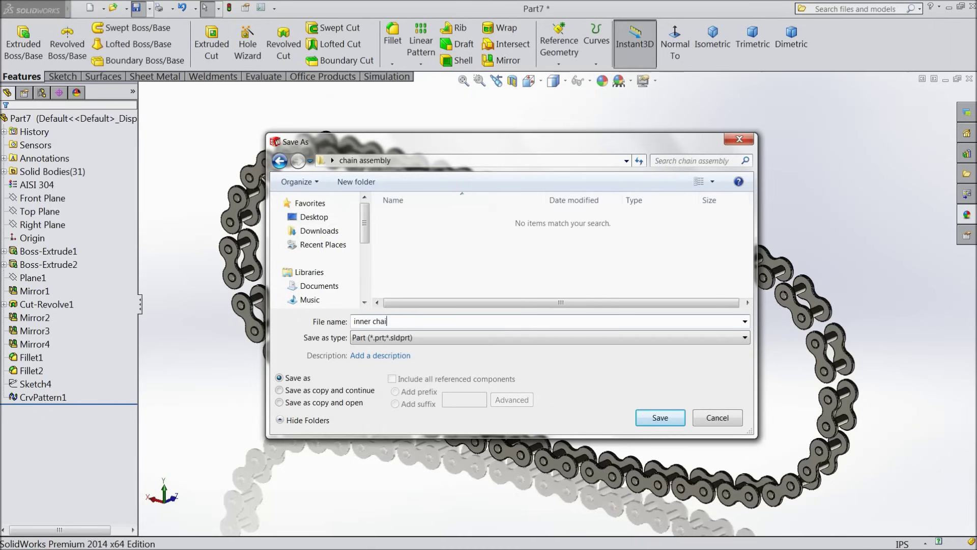
left_click(659, 419)
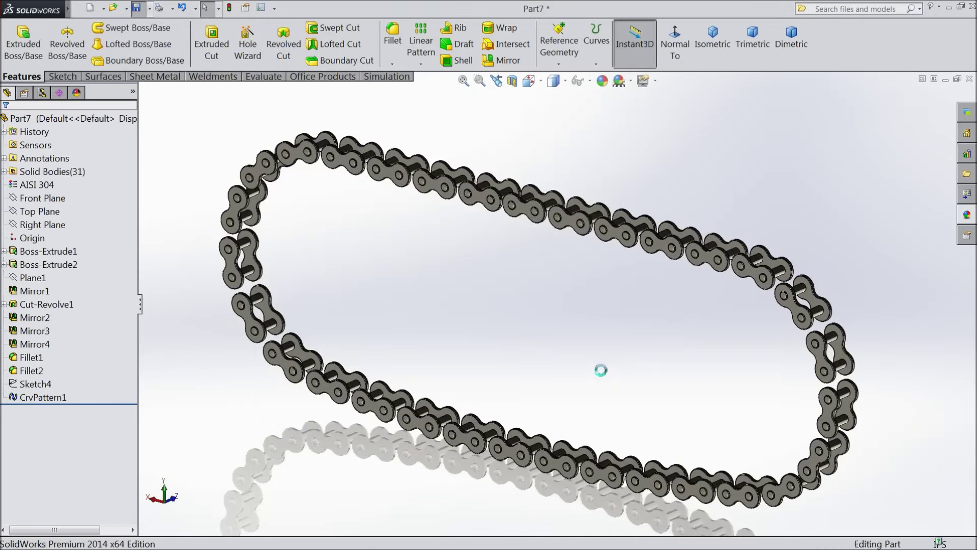
Step: Close the inner chain part and create a new assembly document
mouse_move(529, 316)
middle_mouse_down()
mouse_move(560, 343)
mouse_move(546, 328)
middle_mouse_up()
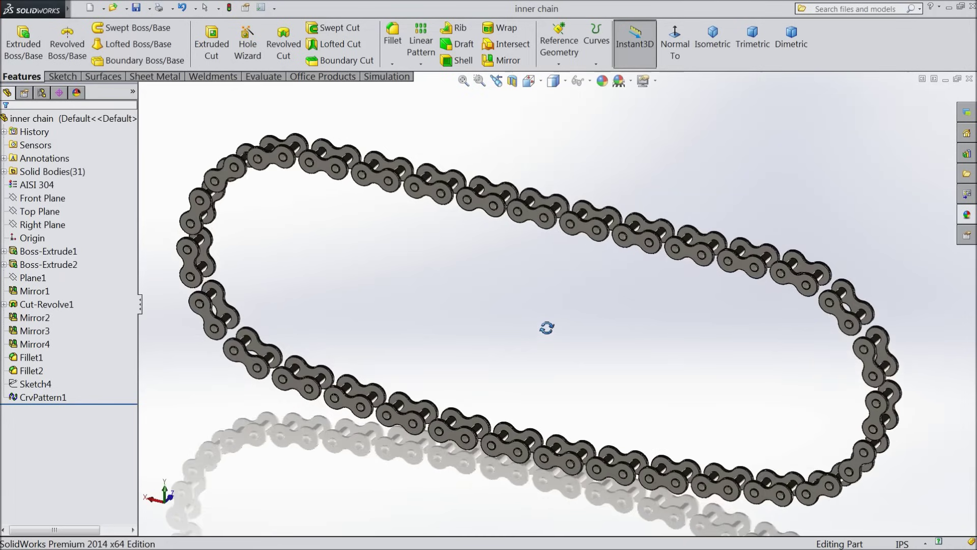
left_click(970, 81)
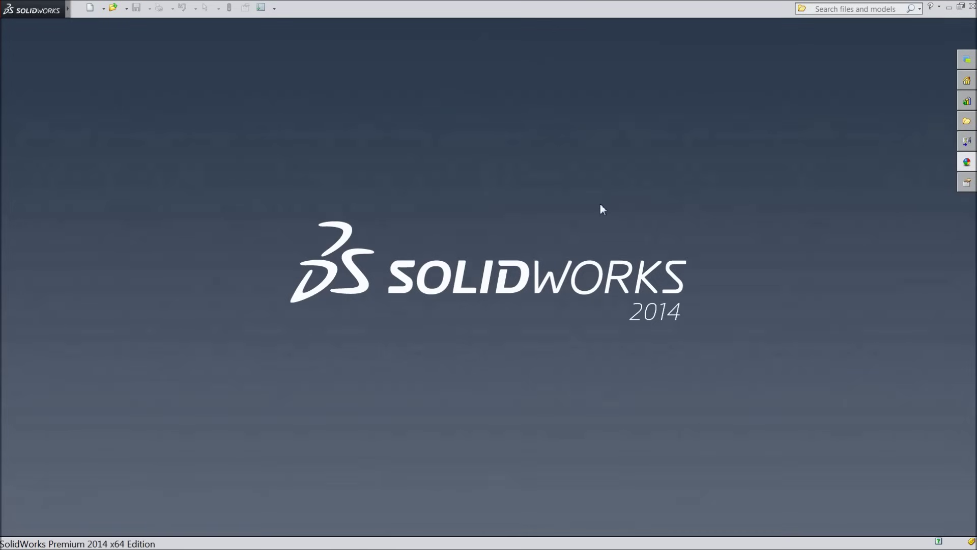
left_click(91, 8)
left_click(218, 292)
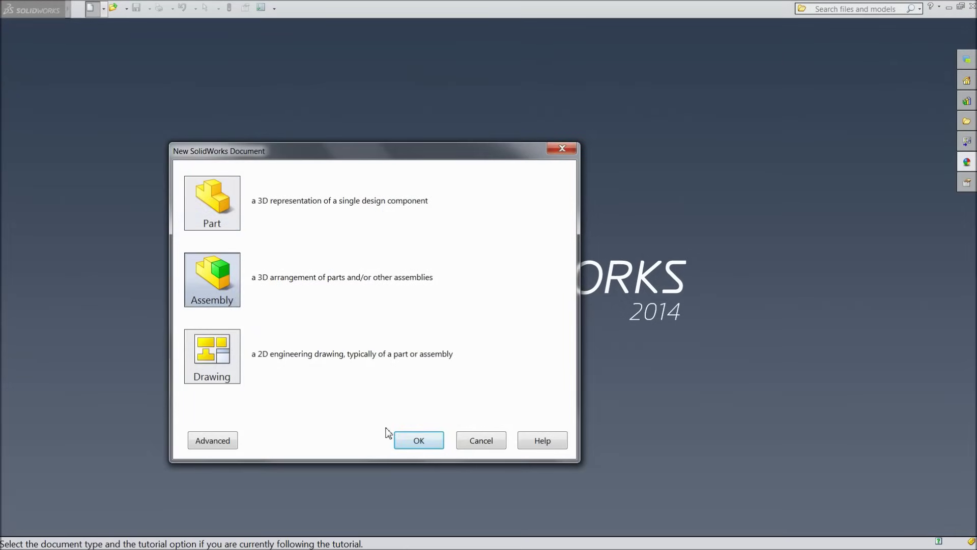
left_click(419, 442)
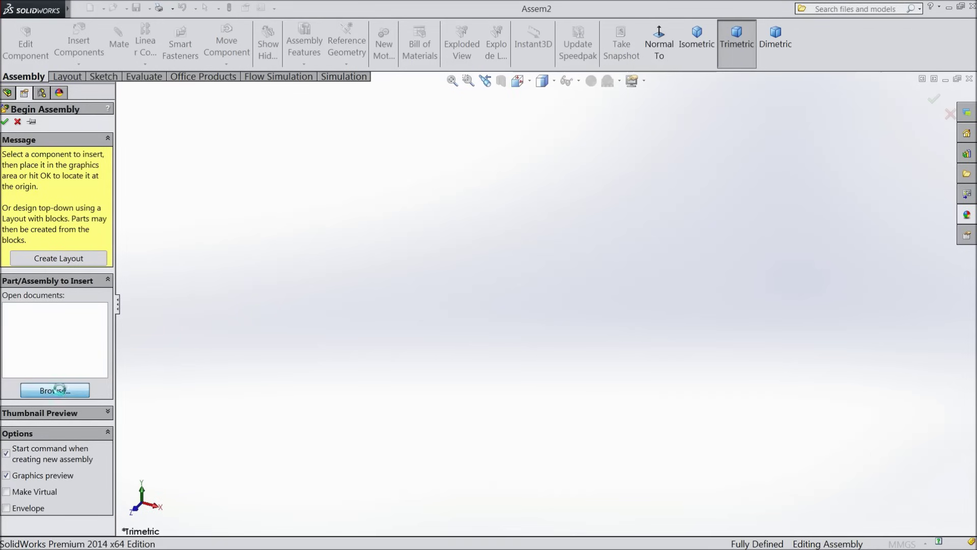
Step: Insert the "outer chain" part from the desktop as the assembly's first component
left_click(58, 390)
left_click(431, 168)
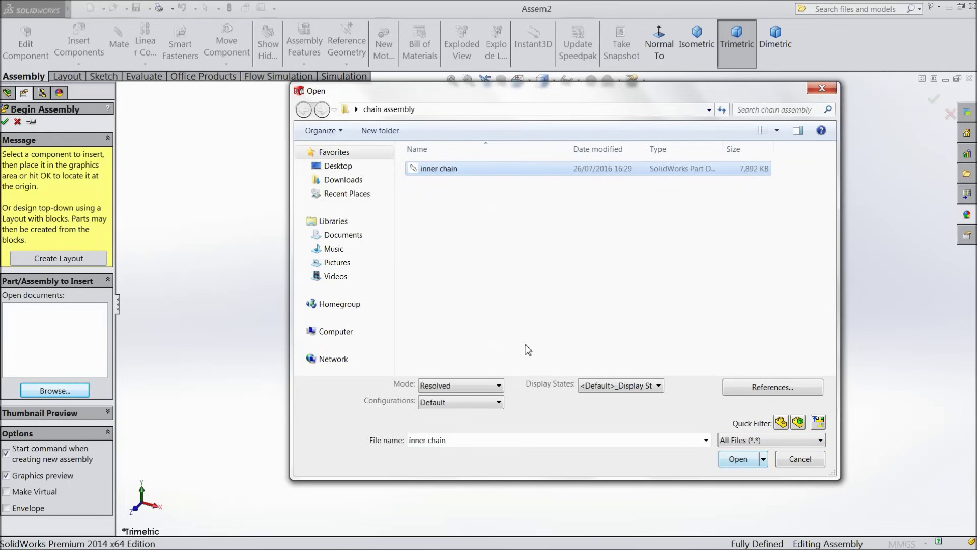
left_click(349, 166)
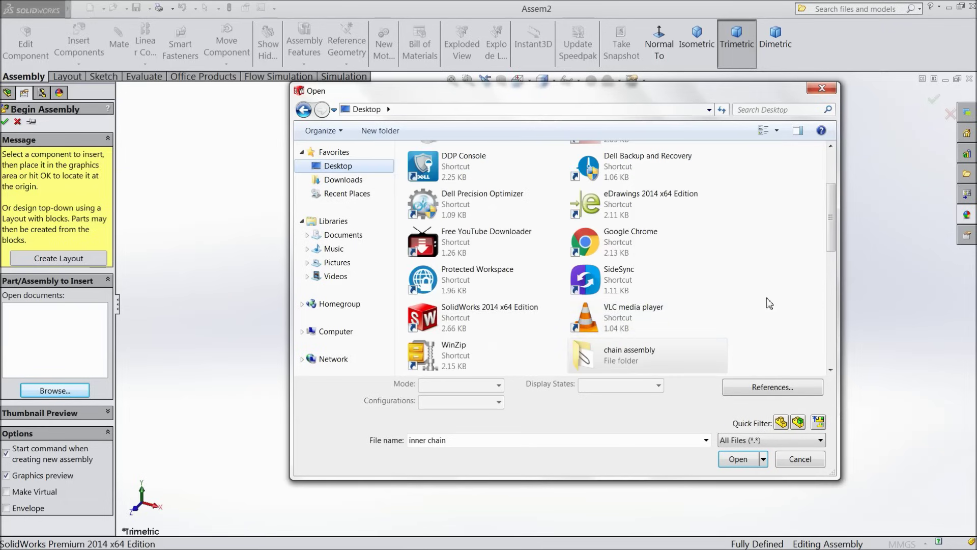
left_click_drag(834, 239, 830, 355)
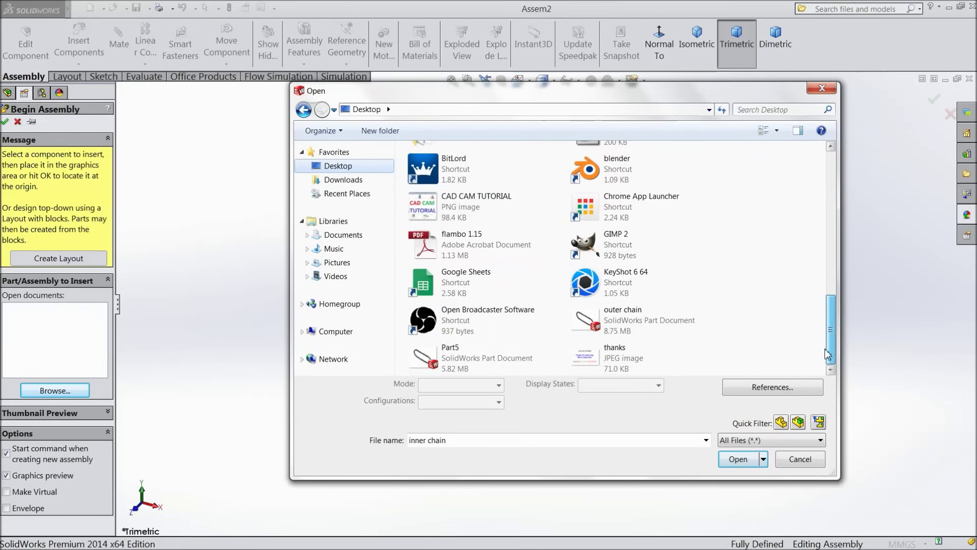
left_click(622, 315)
left_click(738, 459)
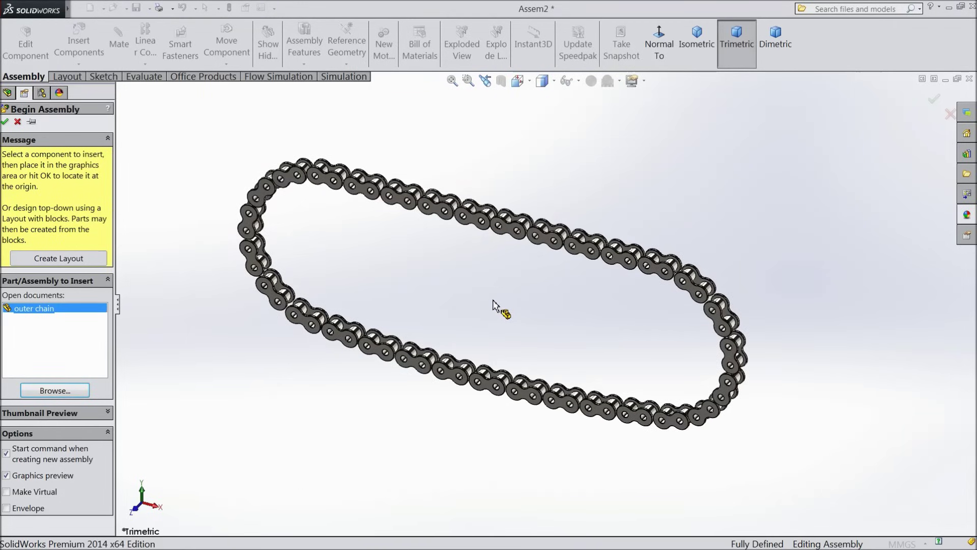
left_click(495, 303)
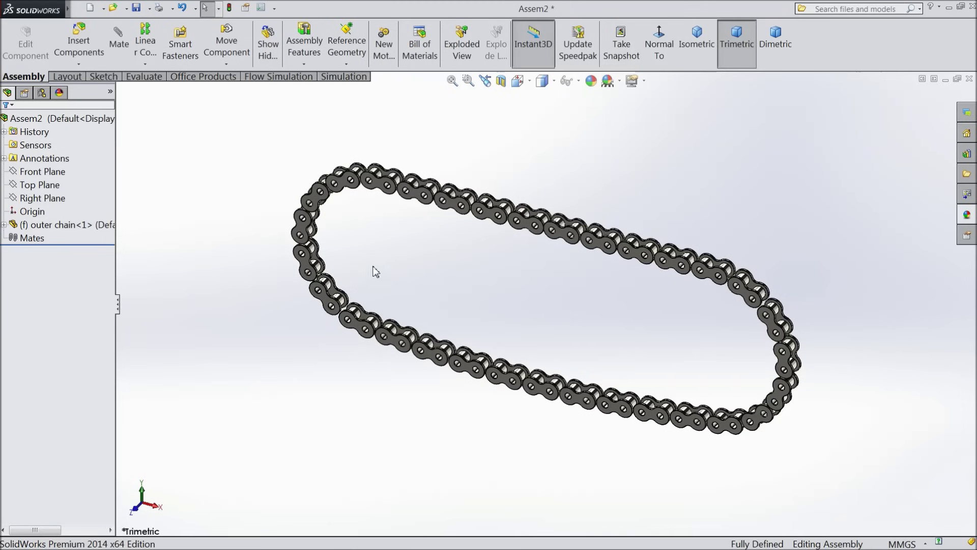
Step: Insert the "inner chain" part from the "chain assembly" folder and place it beside the outer chain
left_click(81, 48)
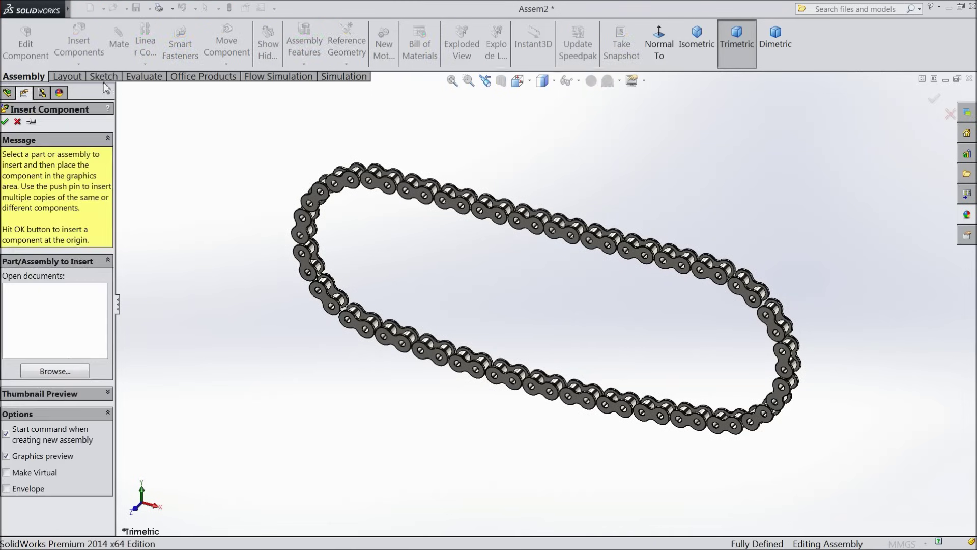
left_click(63, 371)
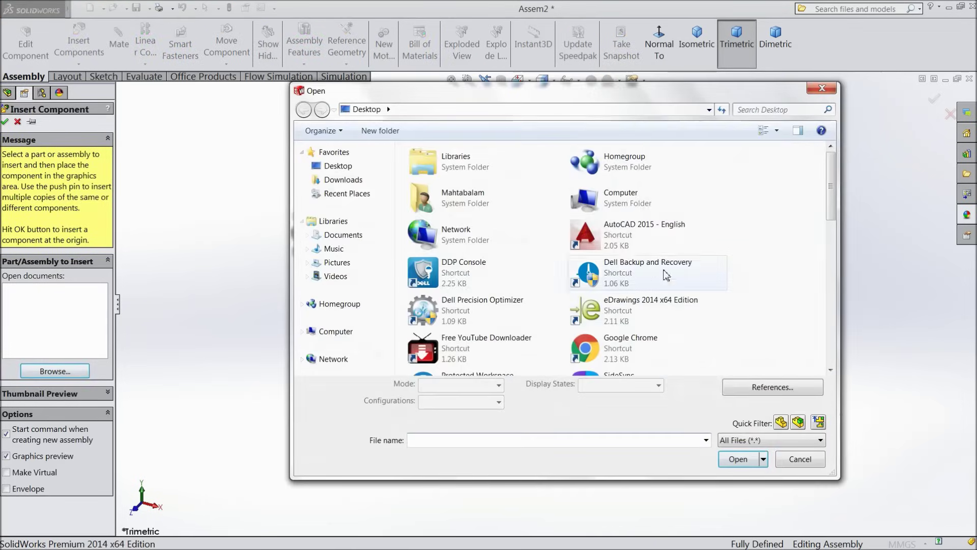
scroll(712, 214, "down", 5)
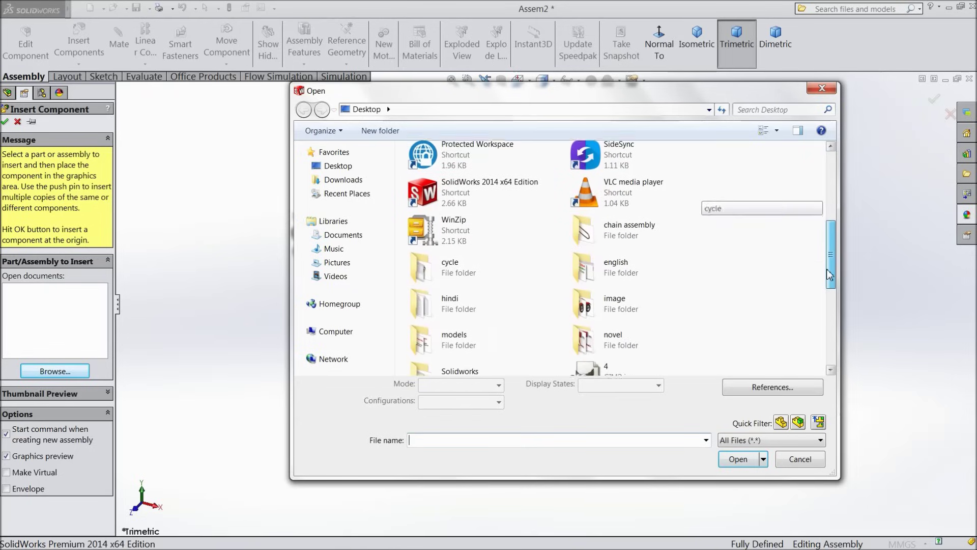
double_click(646, 226)
left_click(429, 172)
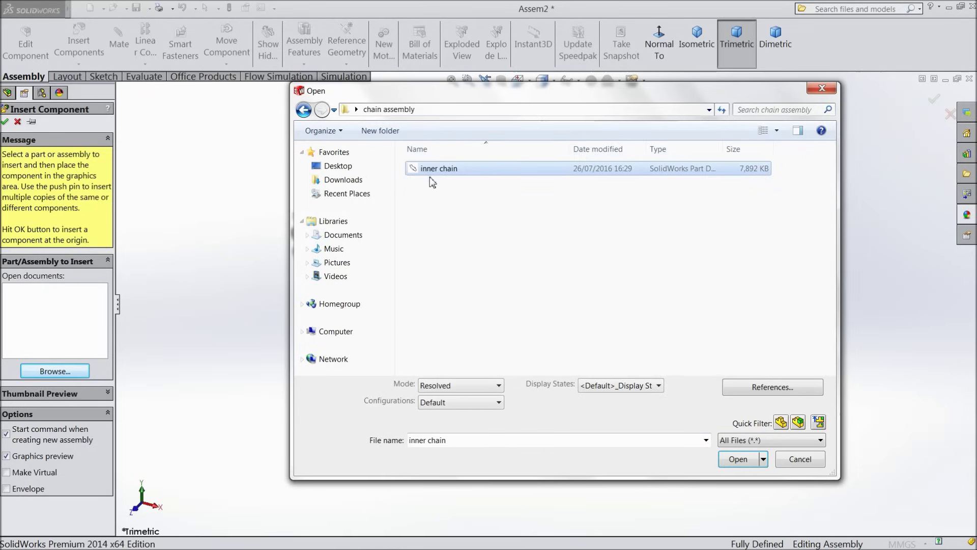
left_click(733, 459)
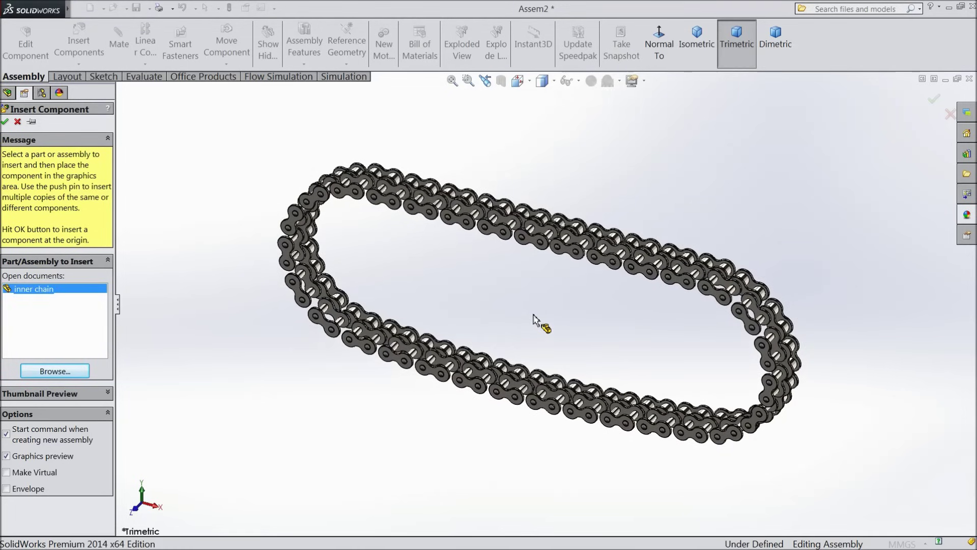
left_click(522, 329)
Step: Examine the placement of the inner and outer chains and check whether each can be moved
middle_click_drag(517, 323, 561, 264)
left_click(564, 204)
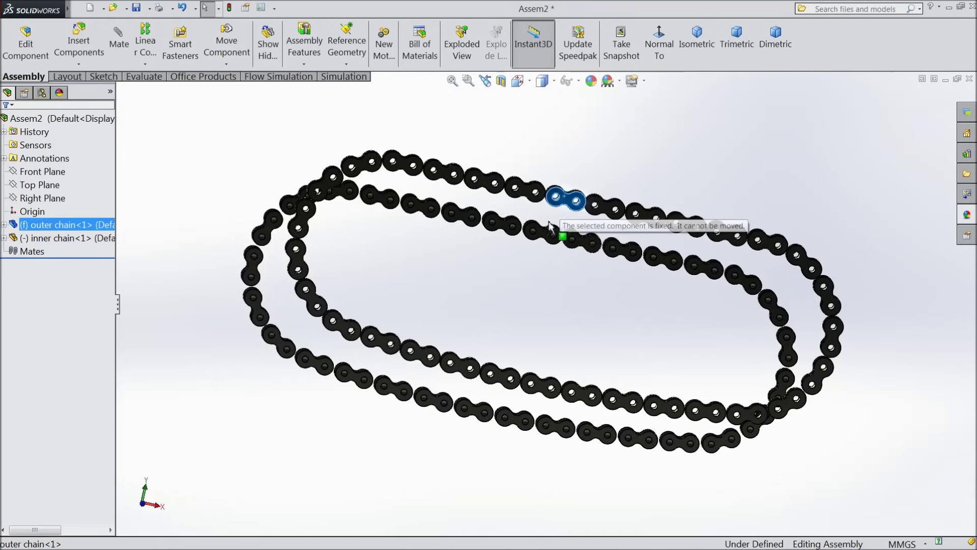
middle_click_drag(524, 258, 585, 224)
left_click(554, 243)
mouse_move(558, 233)
left_mouse_down()
mouse_move(566, 230)
mouse_move(558, 233)
left_mouse_up()
key("Escape")
middle_click_drag(559, 233, 492, 264)
key("Escape")
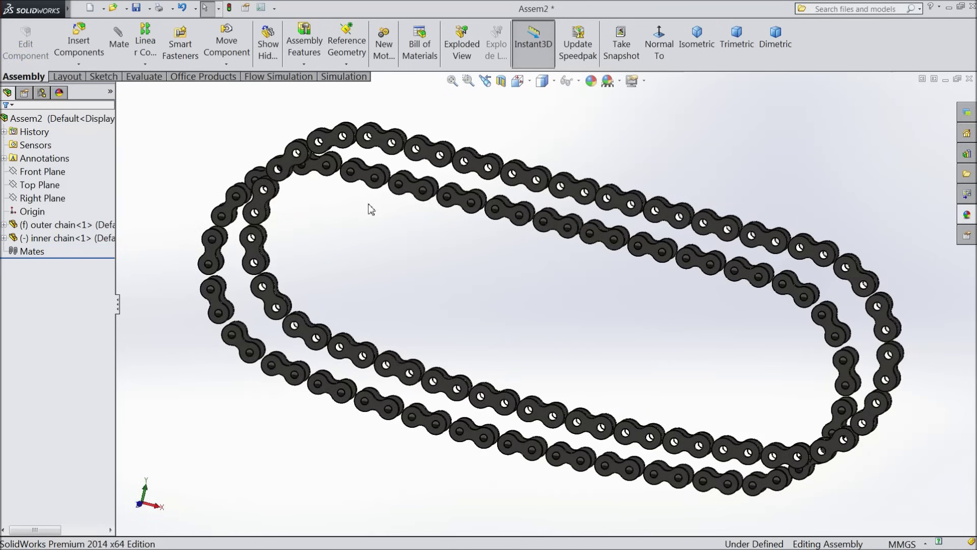
Step: Start a Width mate with the two opposite side faces of one outer chain link as width selections
left_click(119, 43)
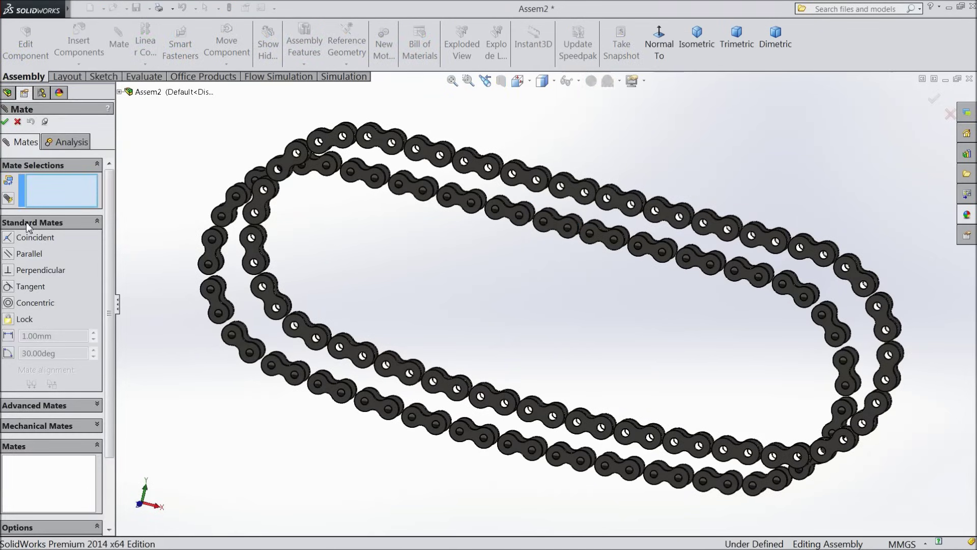
left_click(28, 224)
left_click(42, 241)
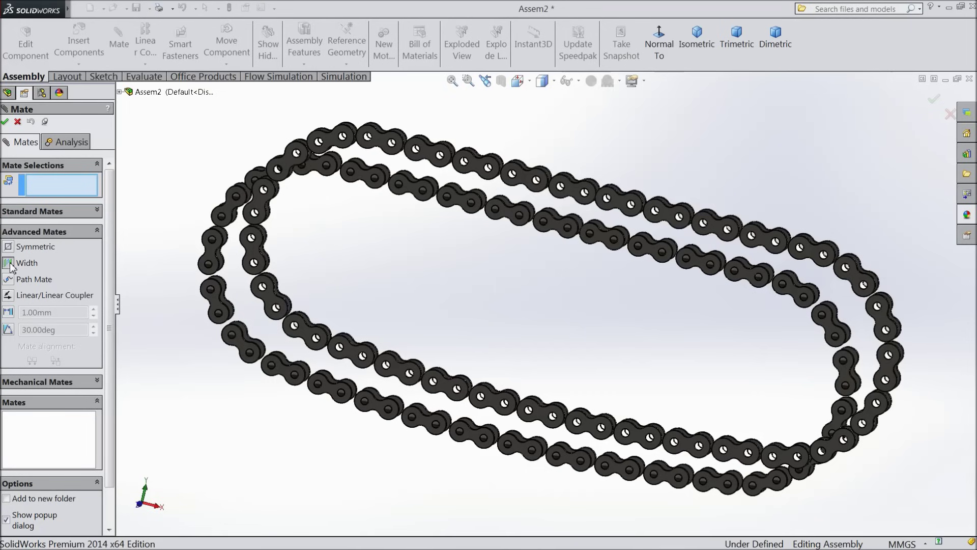
left_click(9, 262)
scroll(395, 297, "up", 3)
middle_click_drag(527, 268, 493, 294)
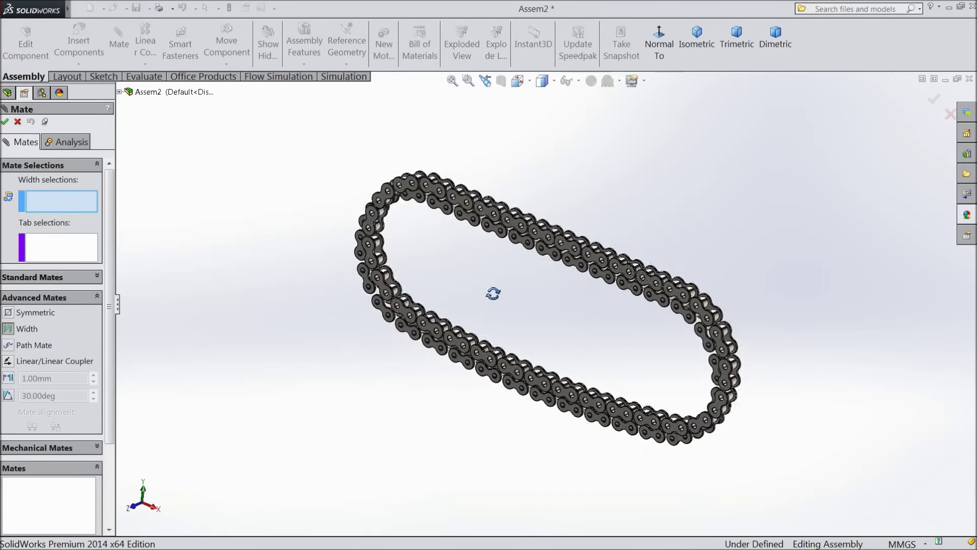
scroll(572, 255, "down", 8)
left_click(502, 285)
middle_click_drag(598, 208, 544, 270)
left_click(547, 272)
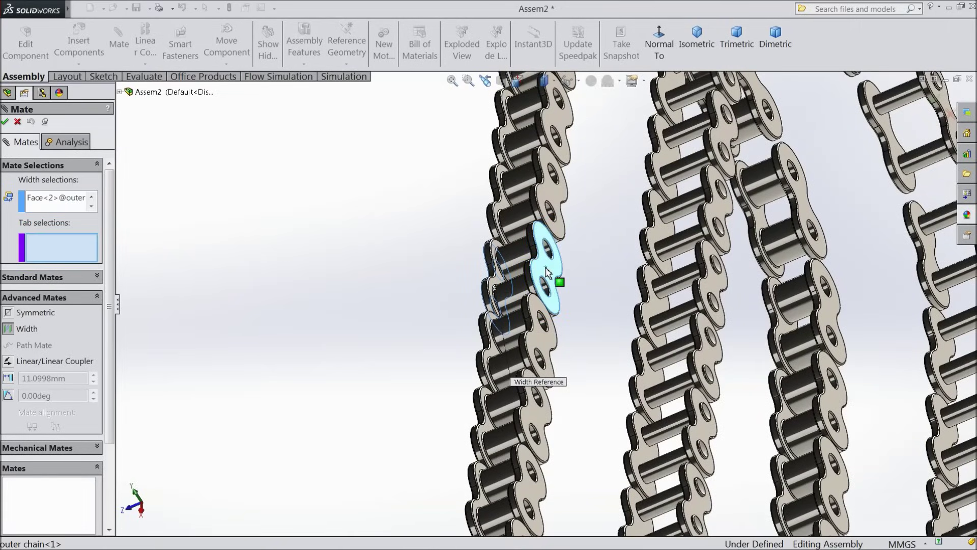
Step: Add the two opposite side faces of an inner chain link as tab selections and apply the Width mate
scroll(609, 277, "up", 4)
scroll(657, 294, "down", 4)
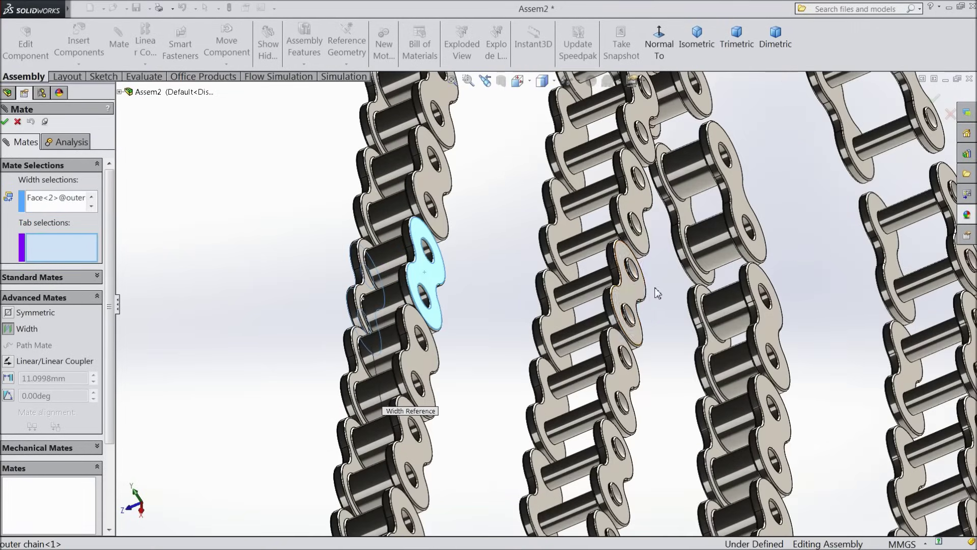
left_click(631, 293)
scroll(630, 294, "up", 2)
middle_click_drag(530, 308, 557, 329)
left_click(561, 334)
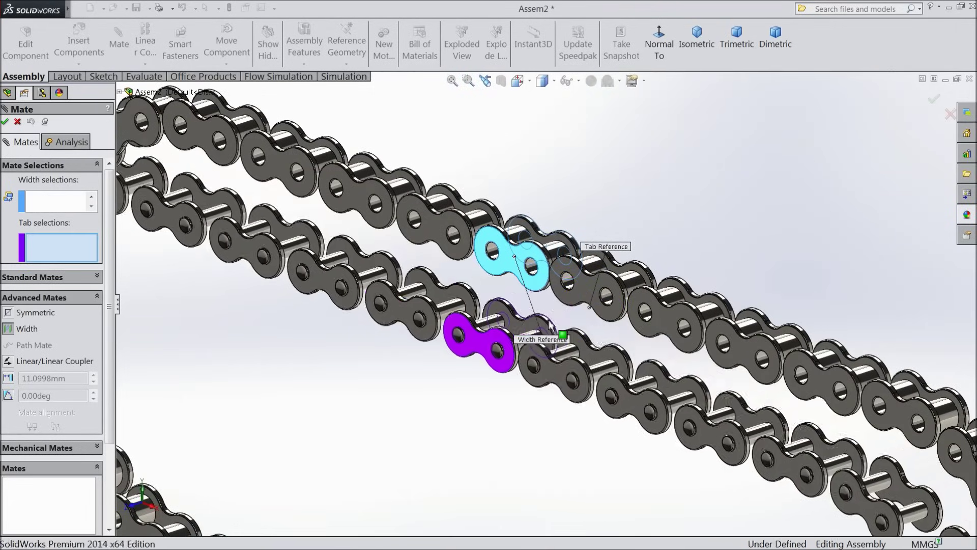
left_click(5, 123)
left_click(5, 123)
Step: Move the inner chain around within its centred plane and leave it slightly offset from the outer chain, exposing its pins
scroll(295, 268, "up", 5)
middle_click_drag(294, 268, 536, 393)
scroll(559, 355, "down", 5)
scroll(560, 355, "up", 3)
left_click_drag(515, 263, 560, 227)
mouse_move(561, 227)
middle_mouse_down()
mouse_move(570, 252)
mouse_move(576, 239)
mouse_move(576, 231)
mouse_move(546, 327)
mouse_move(556, 251)
middle_mouse_up()
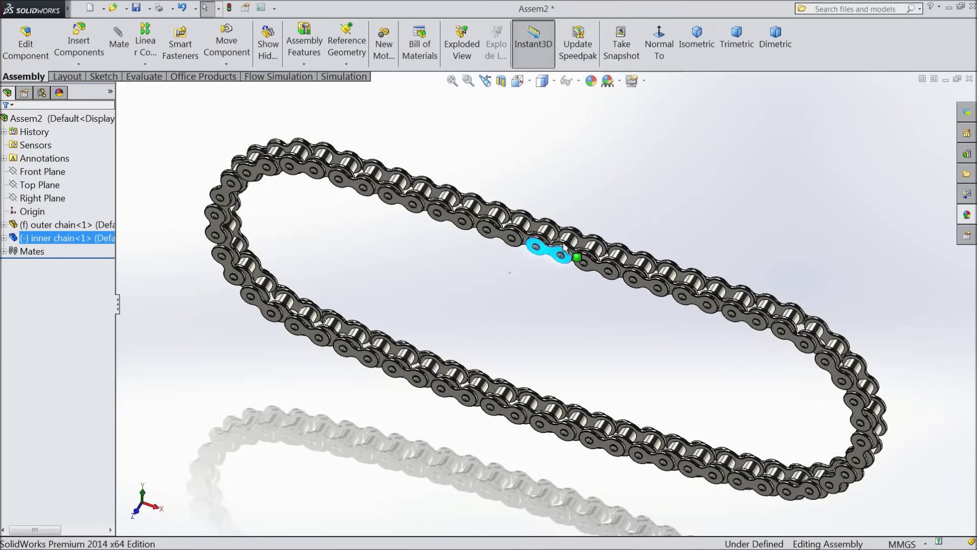
scroll(540, 269, "up", 5)
left_click_drag(536, 285, 487, 297)
Step: Add a Concentric mate between an inner chain pin and the adjacent outer chain hole
left_click(490, 298)
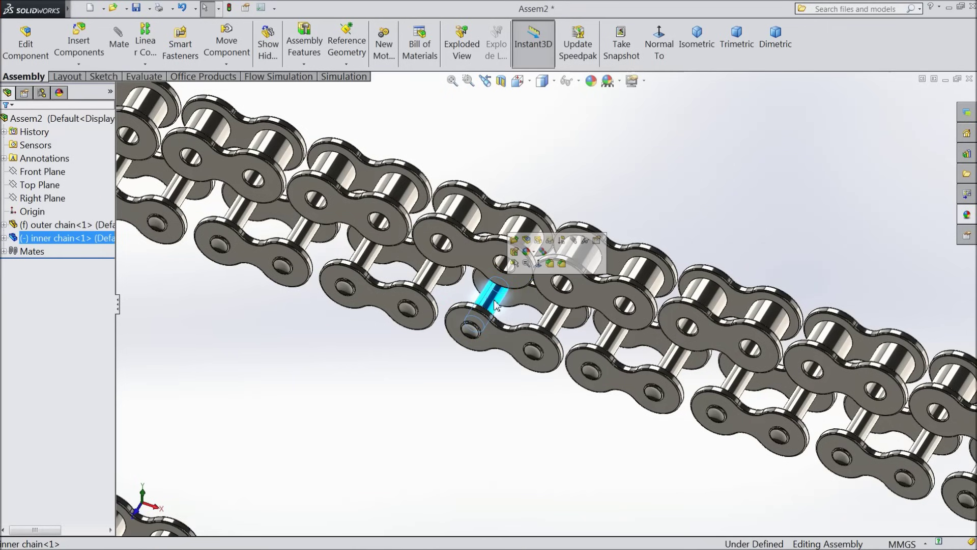
left_click(128, 54)
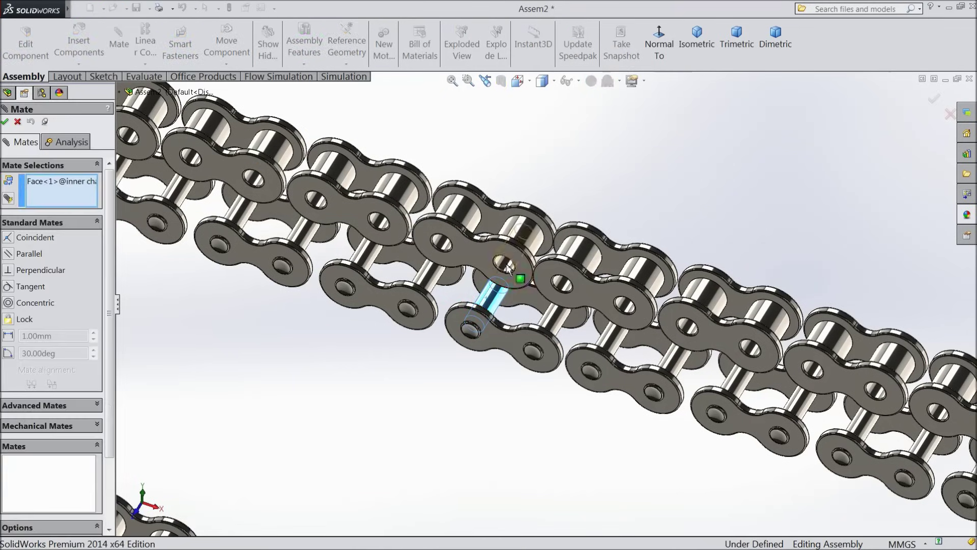
left_click(506, 265)
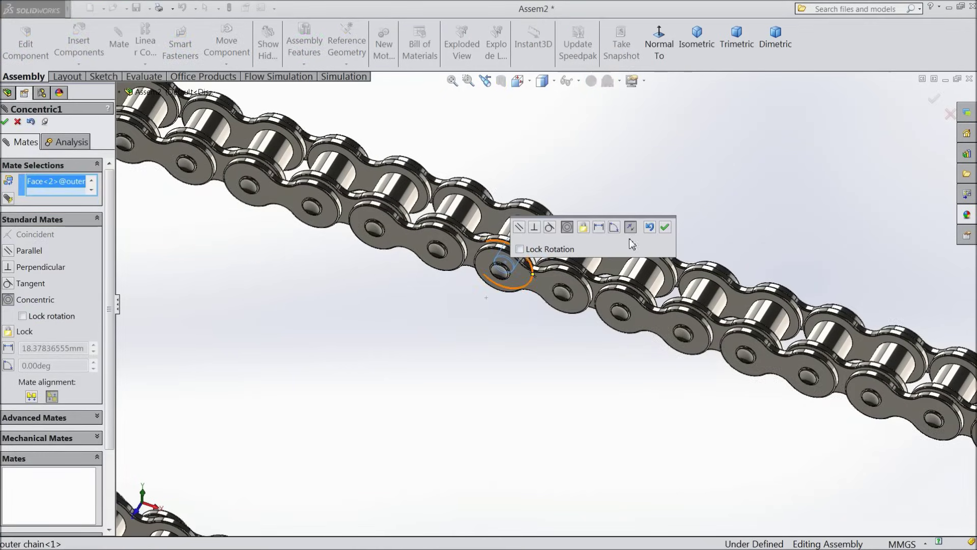
left_click(666, 230)
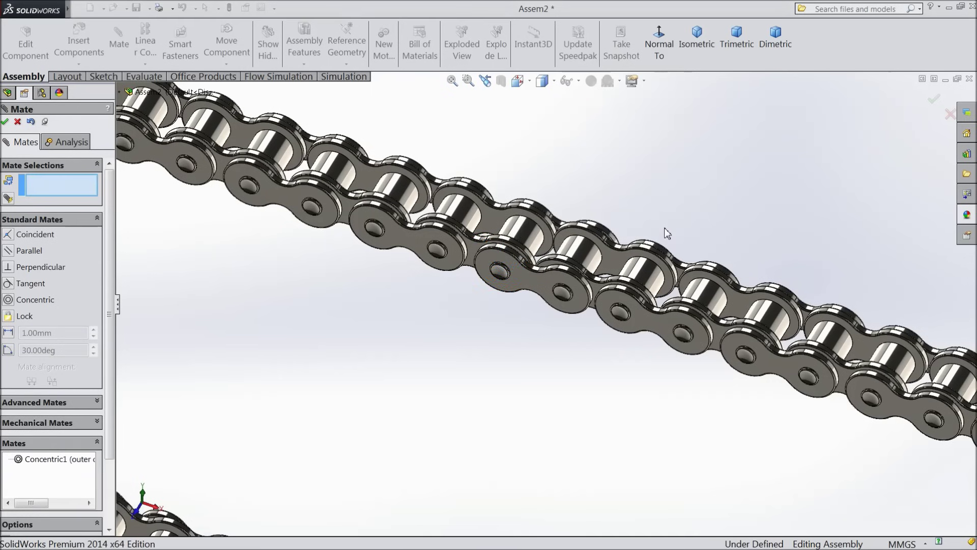
Step: Swing the inner chain about the mated pin and try a second Concentric mate between the link's other pin and the neighbouring outer chain hole
scroll(582, 321, "up", 2)
left_click(569, 308)
scroll(569, 309, "up", 2)
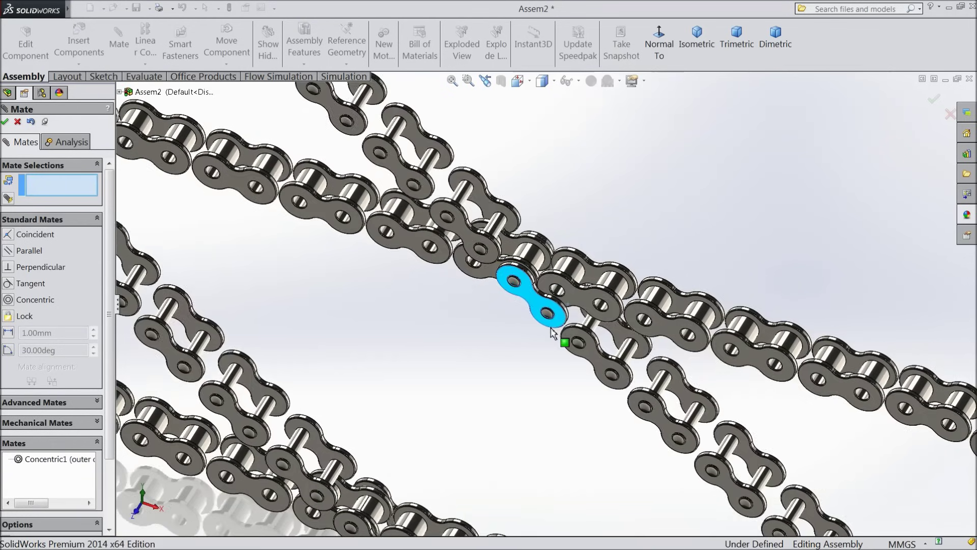
scroll(568, 318, "up", 3)
scroll(560, 320, "down", 8)
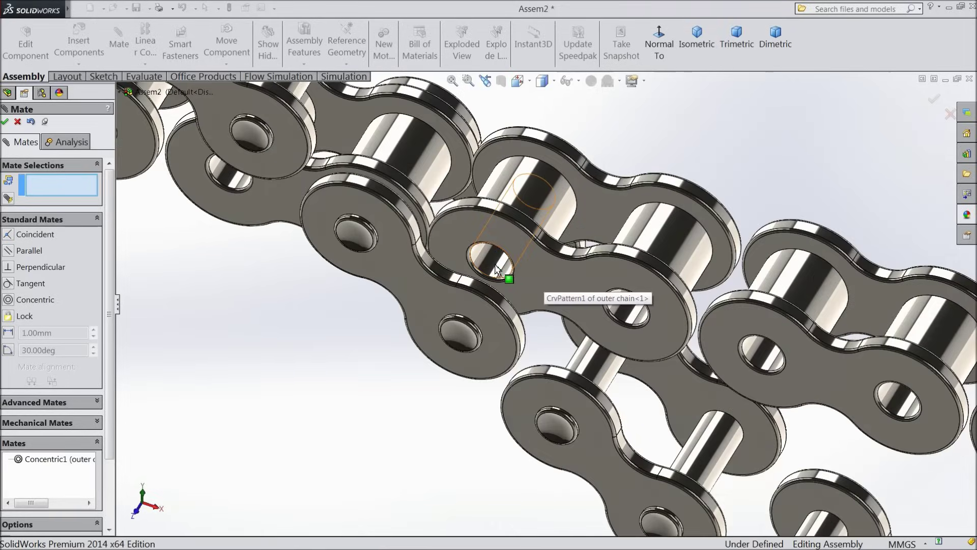
left_click(496, 270)
middle_click_drag(495, 325, 572, 216)
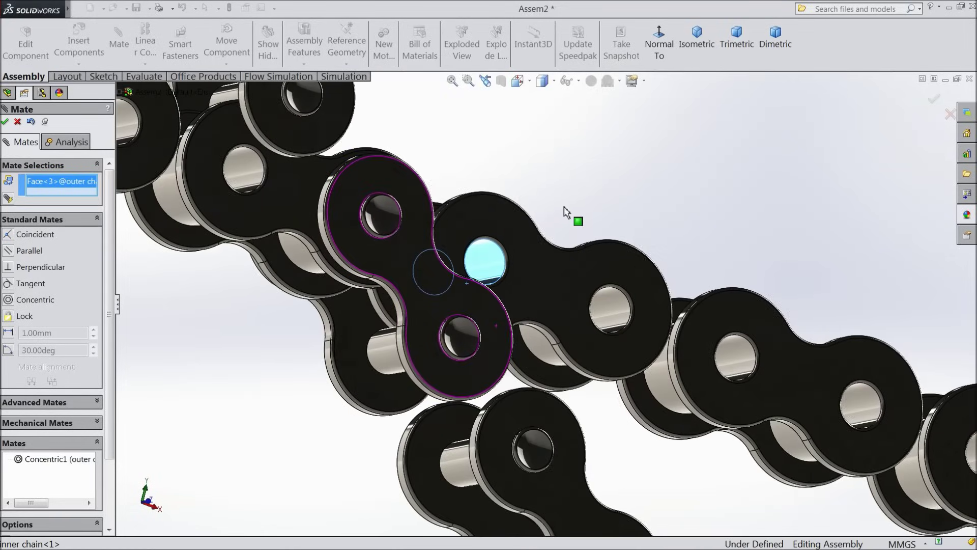
left_click(392, 351)
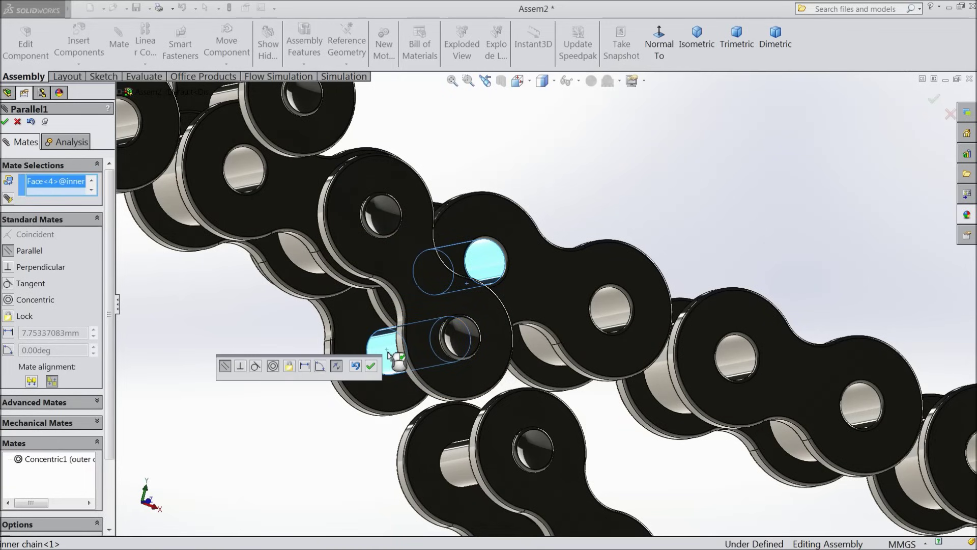
left_click(42, 301)
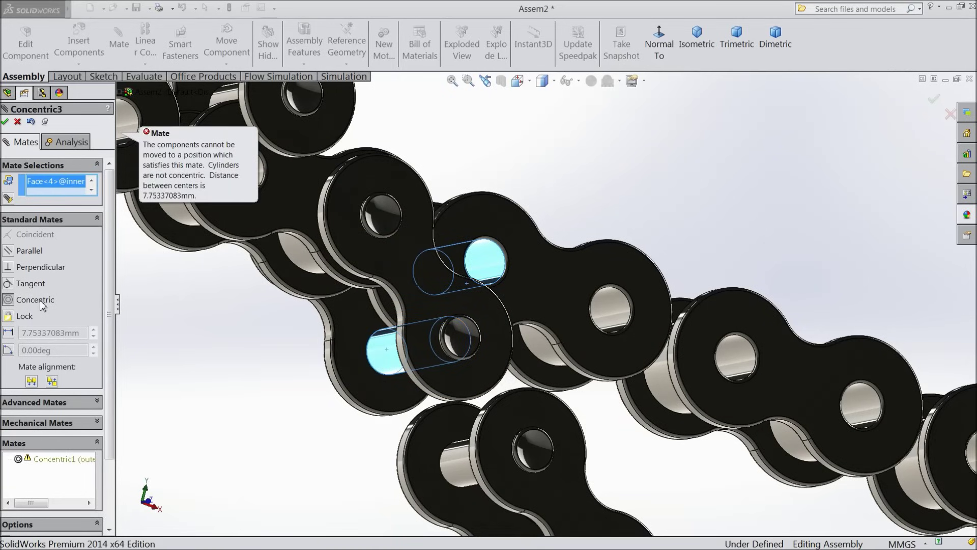
key("z")
middle_click_drag(498, 237, 407, 307)
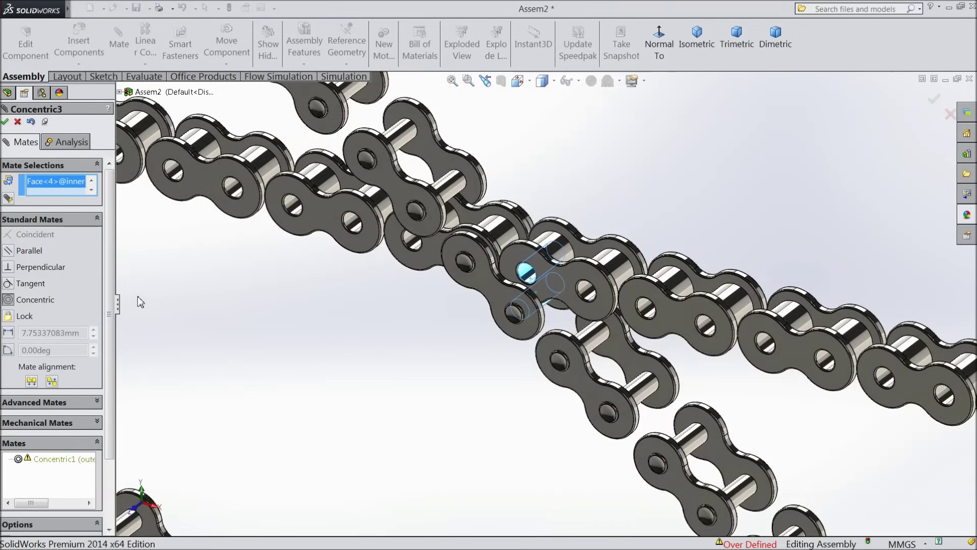
left_click(17, 122)
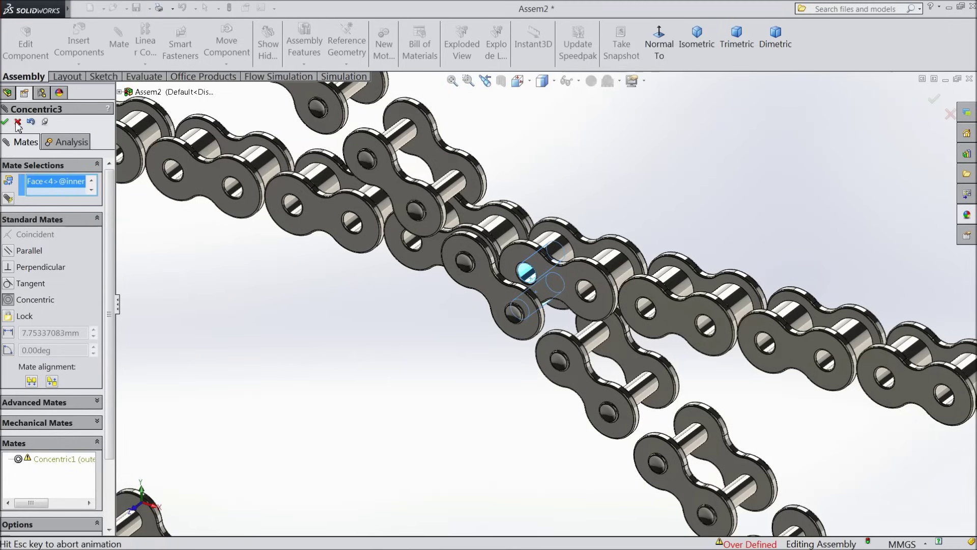
scroll(251, 287, "up", 6)
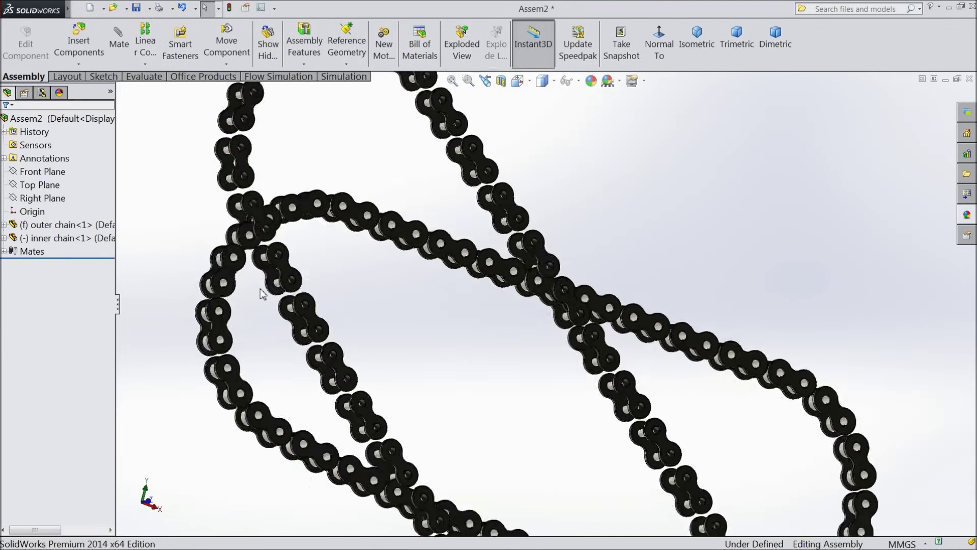
Step: Examine from several angles how the mated inner chain link's pins line up with the outer chain's holes
scroll(545, 316, "down", 2)
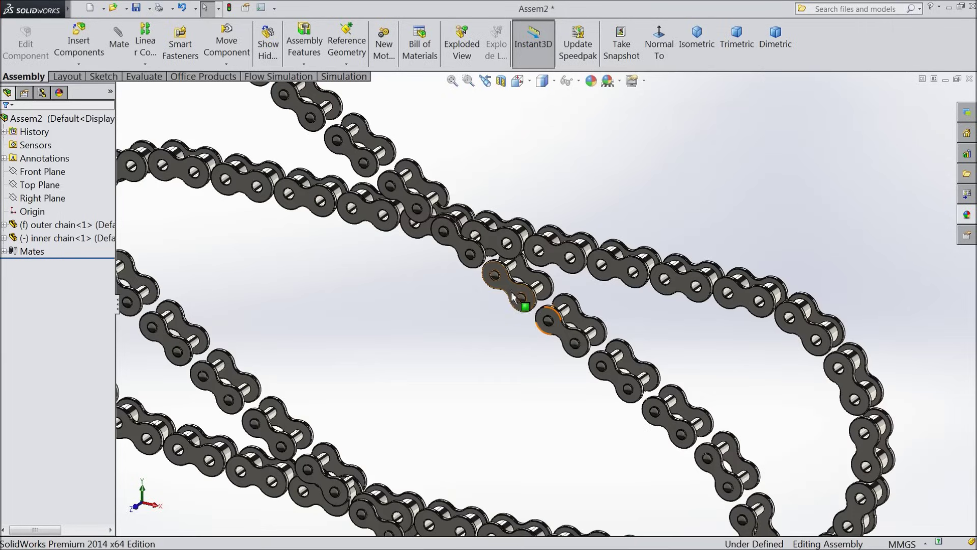
scroll(519, 302, "down", 3)
left_click(479, 279)
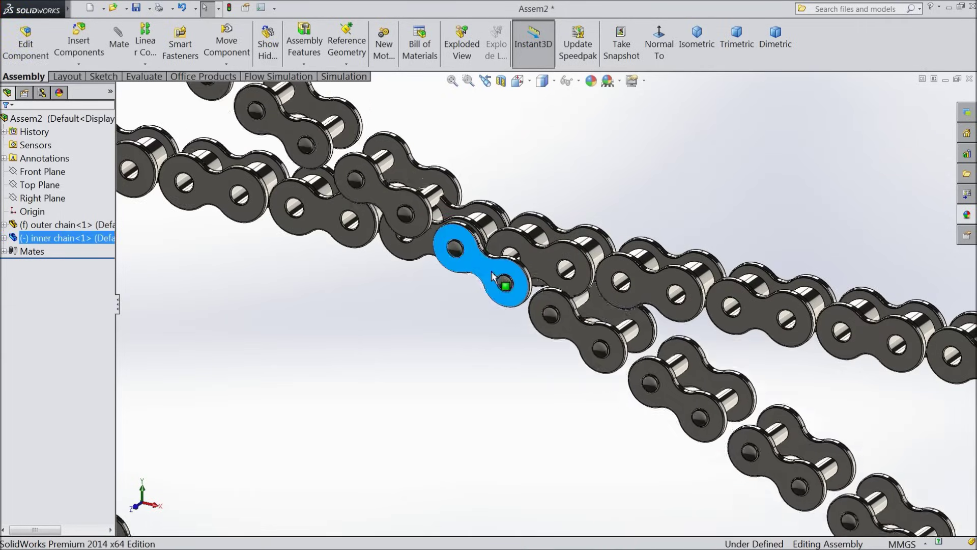
scroll(509, 275, "down", 4)
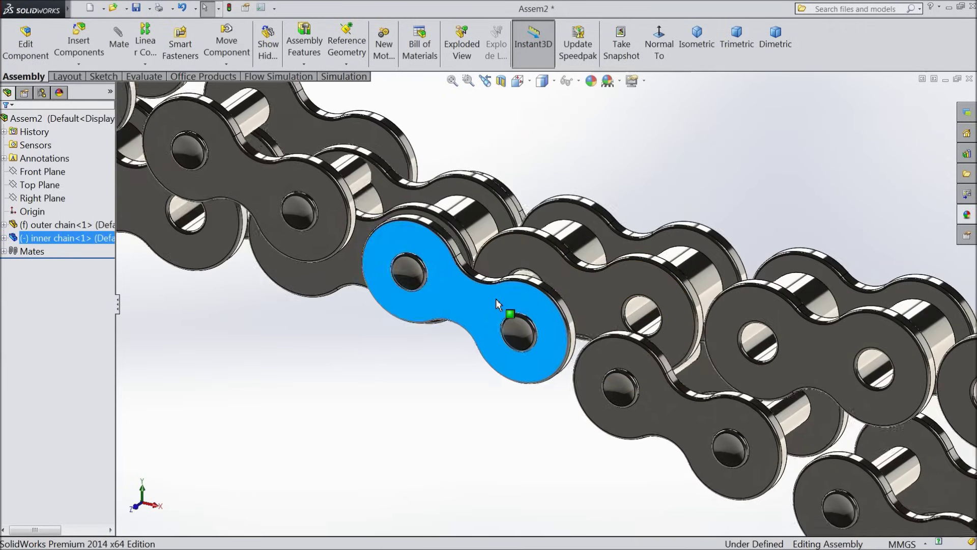
middle_click_drag(522, 267, 534, 312)
left_click_drag(534, 311, 504, 280)
middle_click_drag(504, 280, 490, 310)
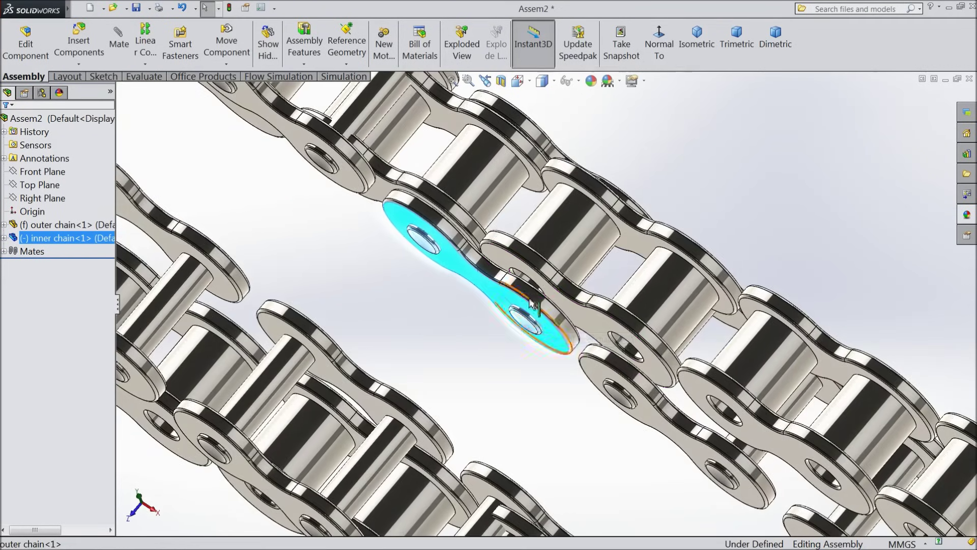
left_click_drag(532, 312, 524, 326)
scroll(528, 316, "up", 10)
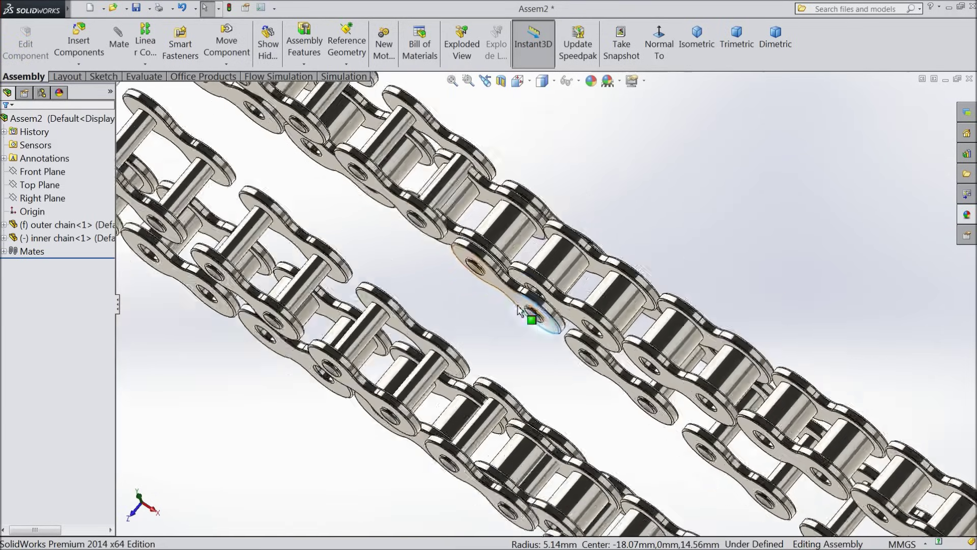
middle_click_drag(528, 314, 549, 266)
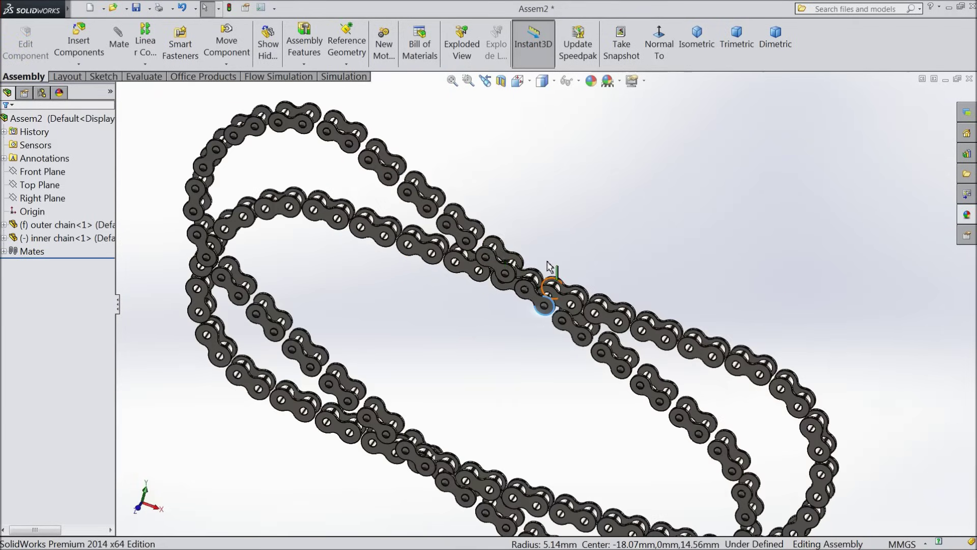
Step: Open the inner chain part from the assembly and open its path sketch, Sketch4, for editing
left_click(460, 238)
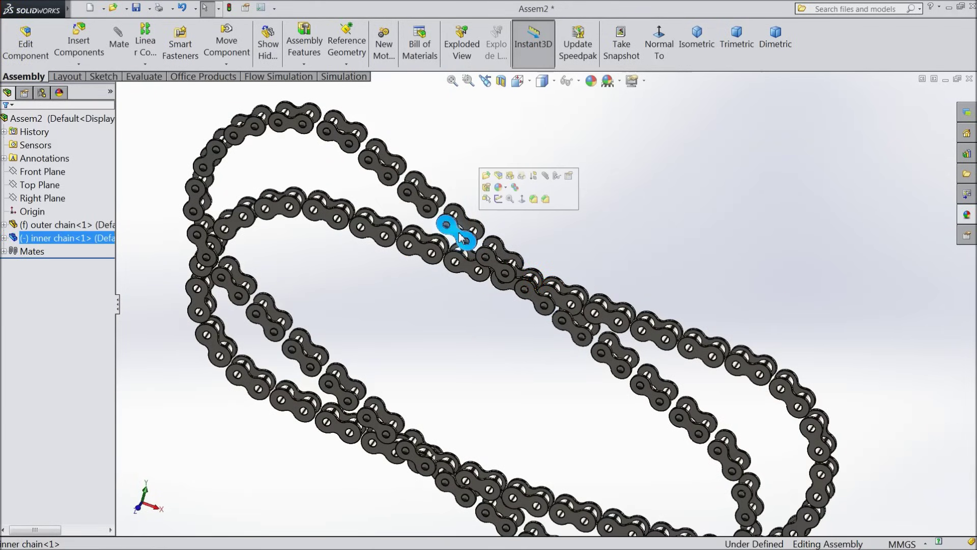
left_click(486, 177)
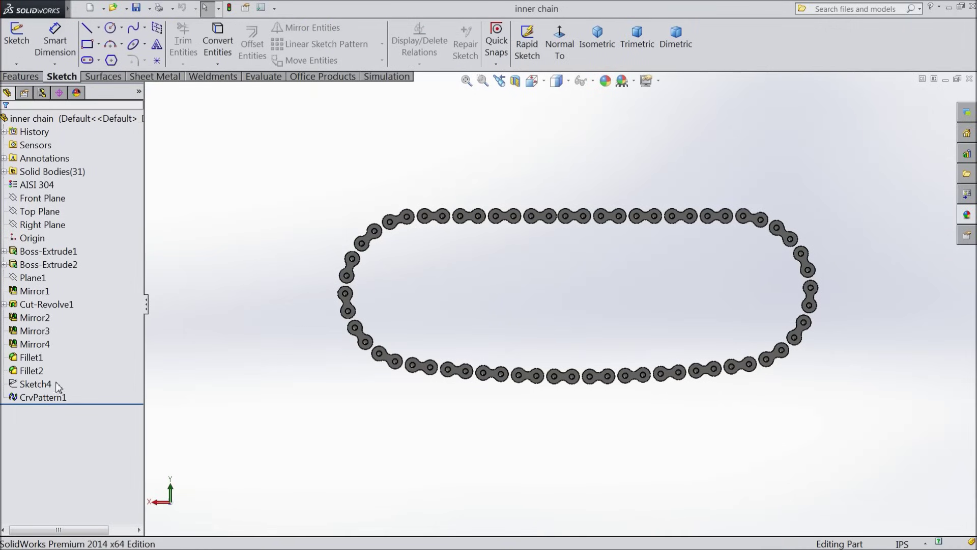
left_click(36, 384)
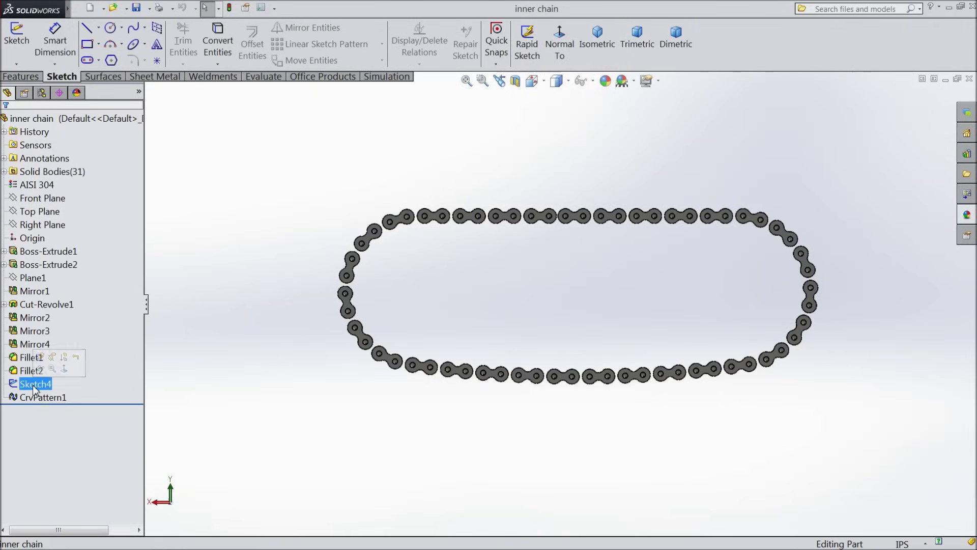
left_click(40, 357)
Step: Set the short horizontal distance between the vertical centerline and the arc's lower endpoint to 0.4373028 in
scroll(738, 397, "down", 5)
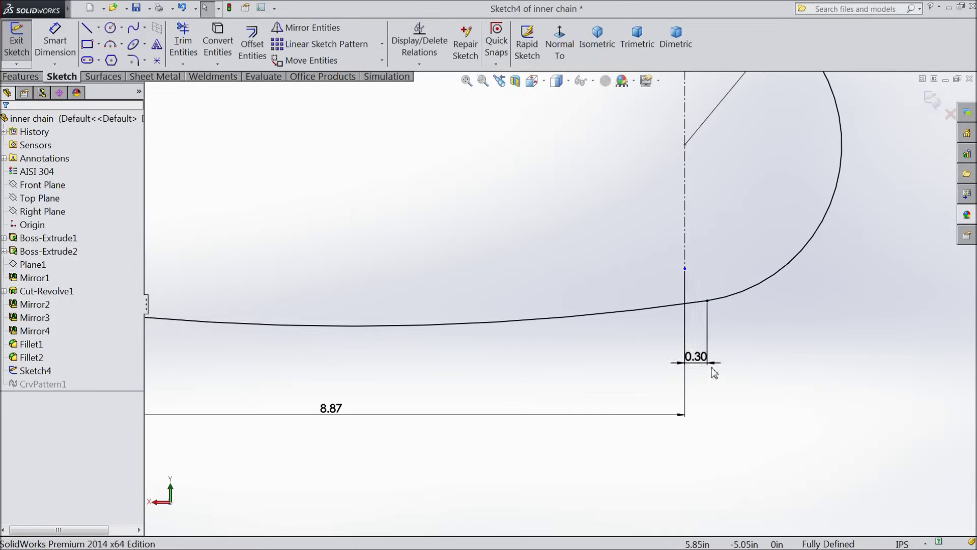
double_click(697, 357)
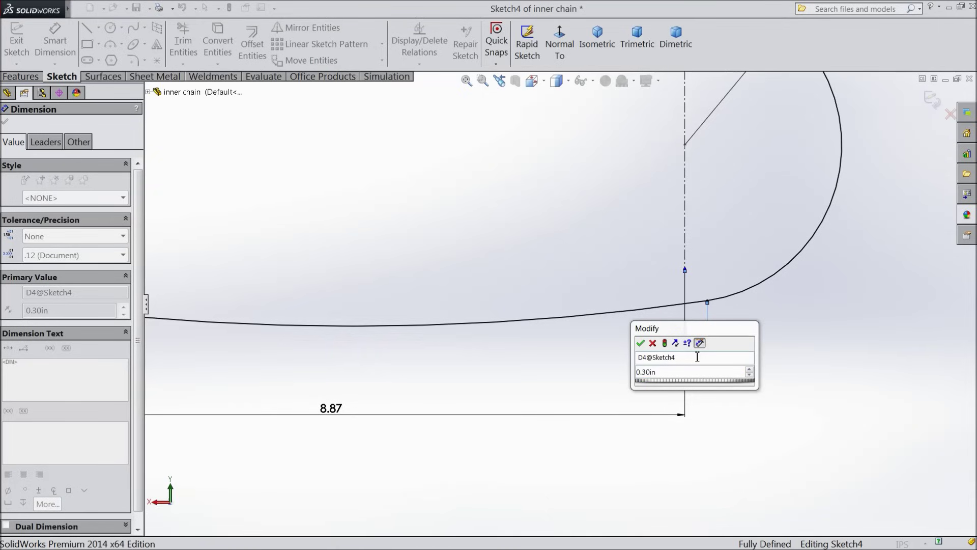
left_click(654, 376)
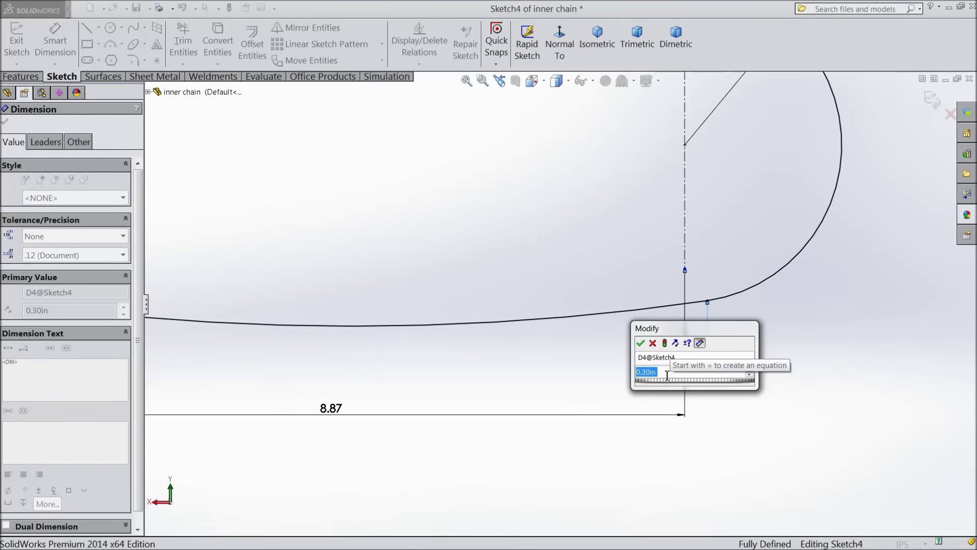
type("0.4373028")
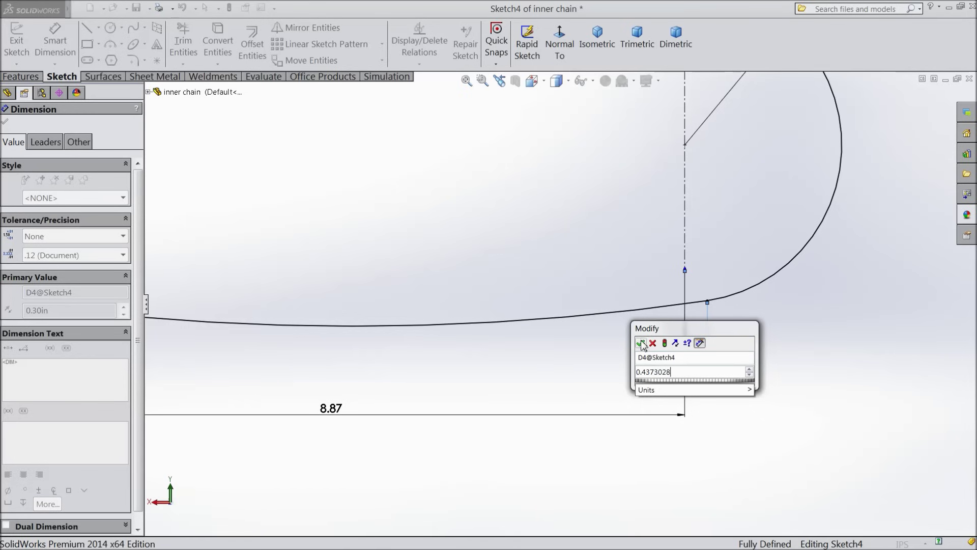
left_click(641, 343)
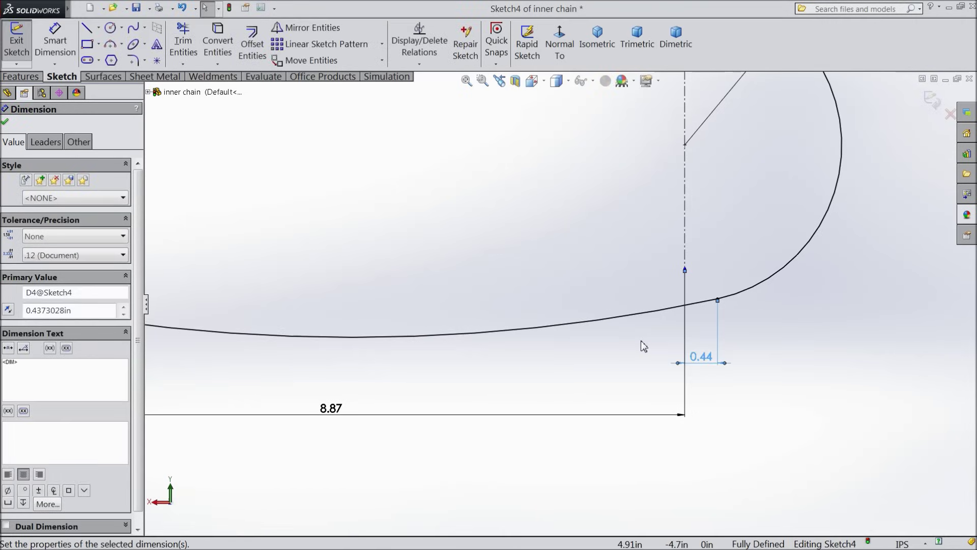
key("f")
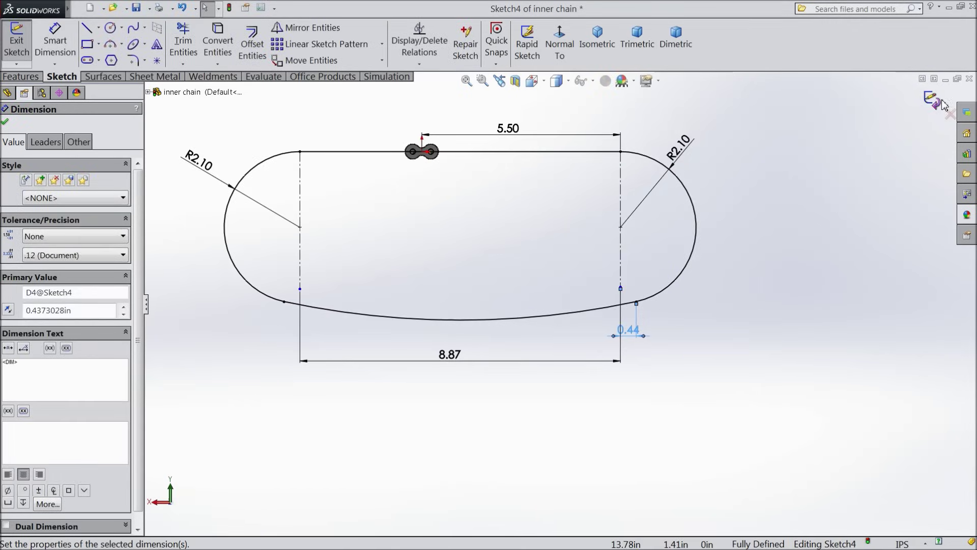
Step: Exit the sketch to rebuild the inner chain, and close the part with its changes saved
left_click(941, 102)
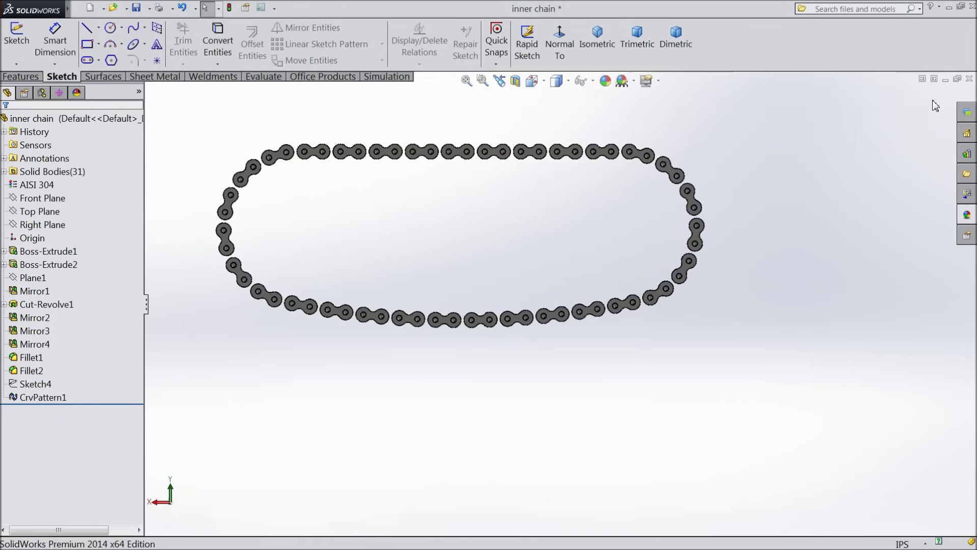
left_click(969, 79)
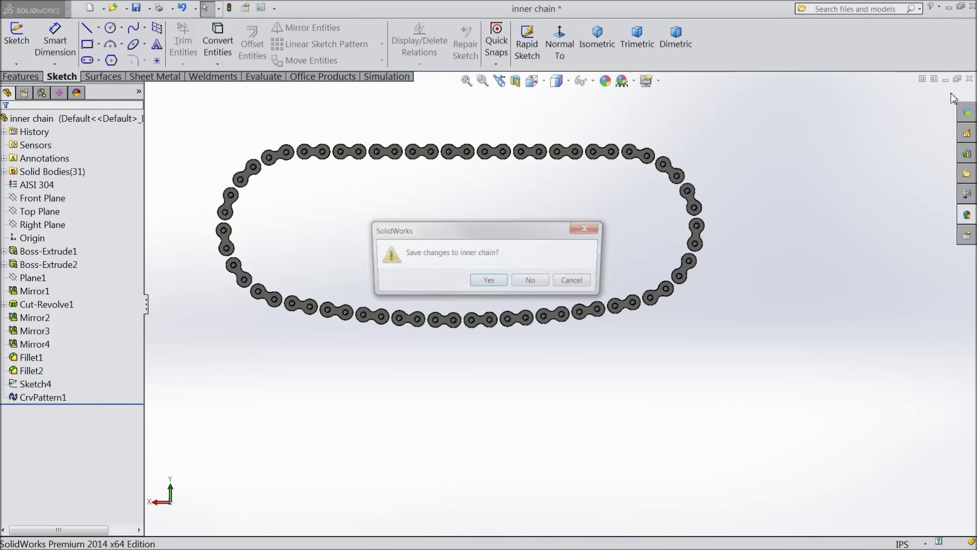
left_click(486, 283)
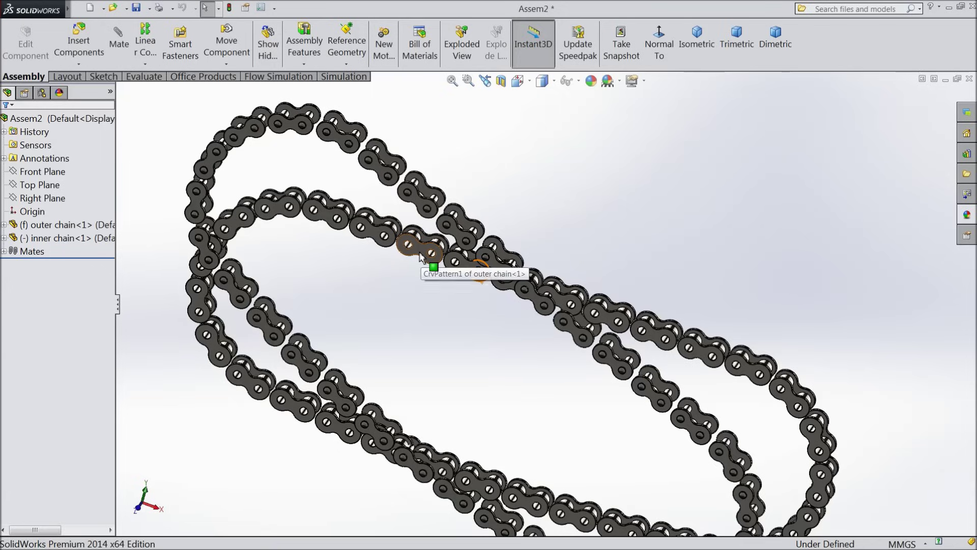
Step: Open the outer chain part from the assembly and open its path sketch, Sketch4, for editing
left_click(421, 257)
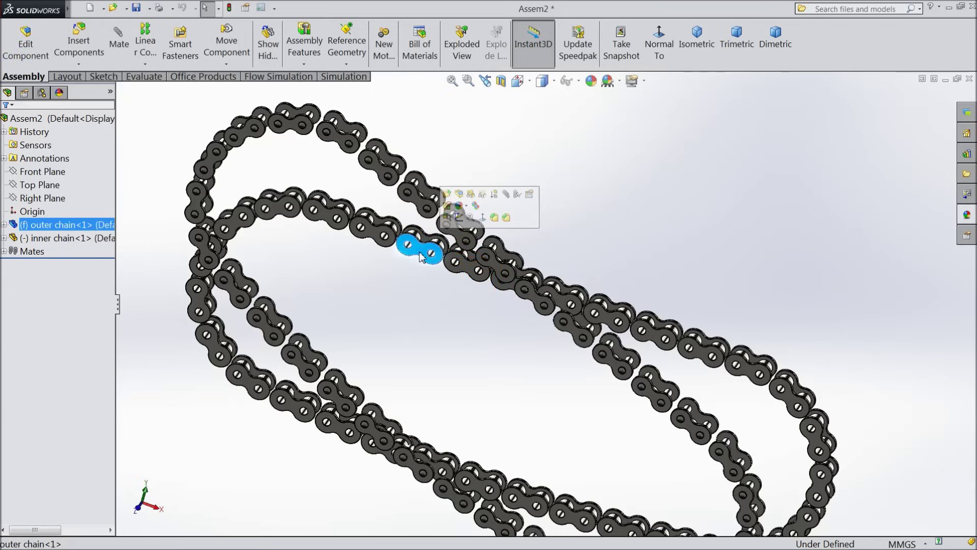
left_click(449, 196)
scroll(443, 233, "up", 3)
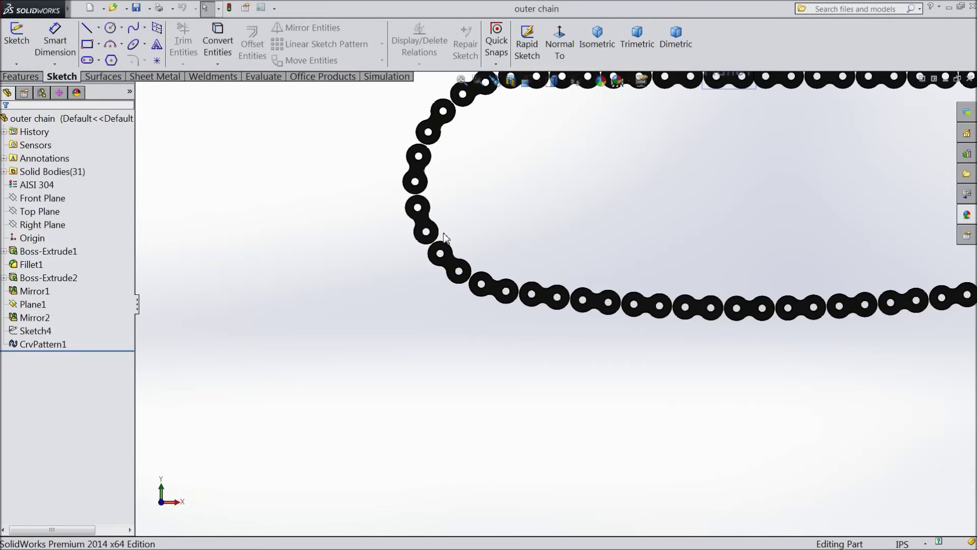
key("f")
scroll(592, 229, "down", 1)
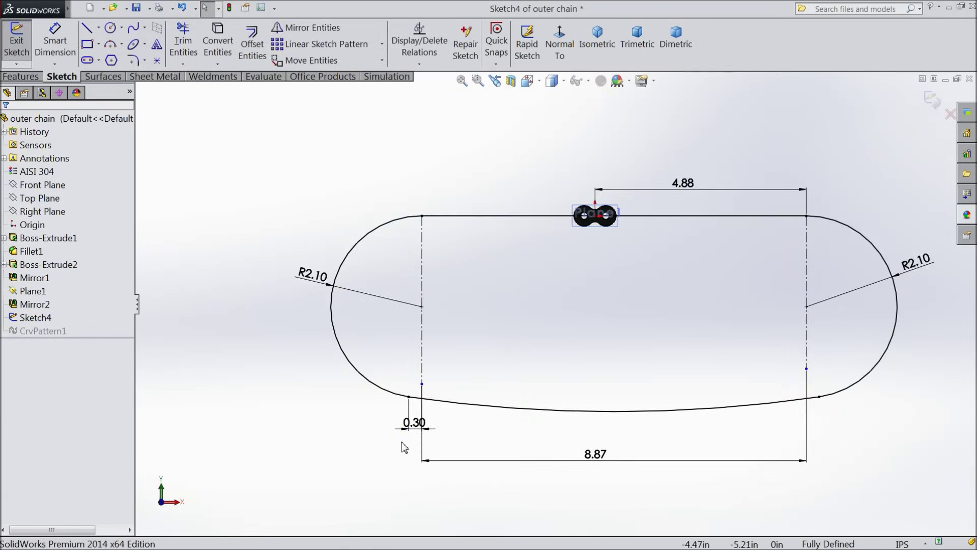
Step: Set the outer chain sketch's short horizontal distance from the vertical centerline to the arc's lower endpoint to 0.4373028 in
scroll(403, 447, "down", 6)
double_click(519, 301)
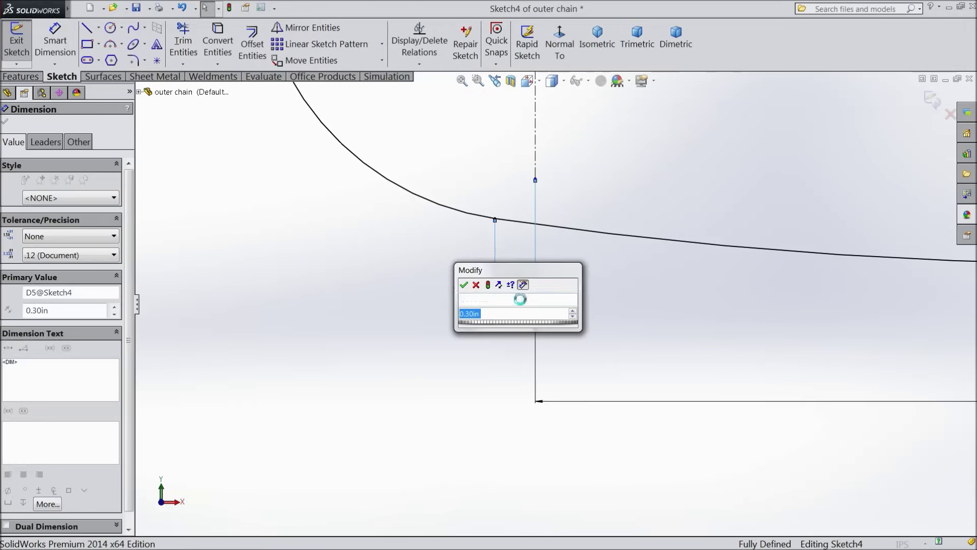
type("0.43")
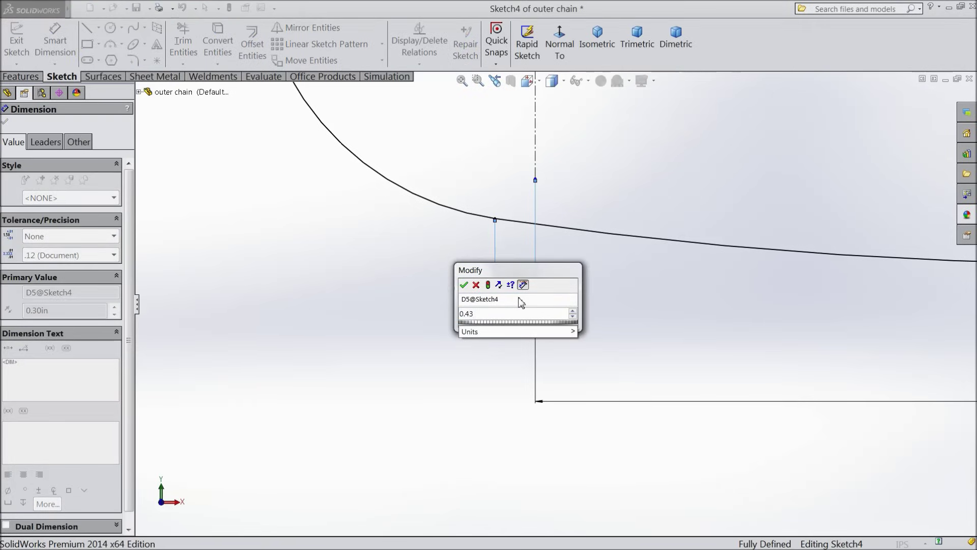
type("73028")
left_click(464, 285)
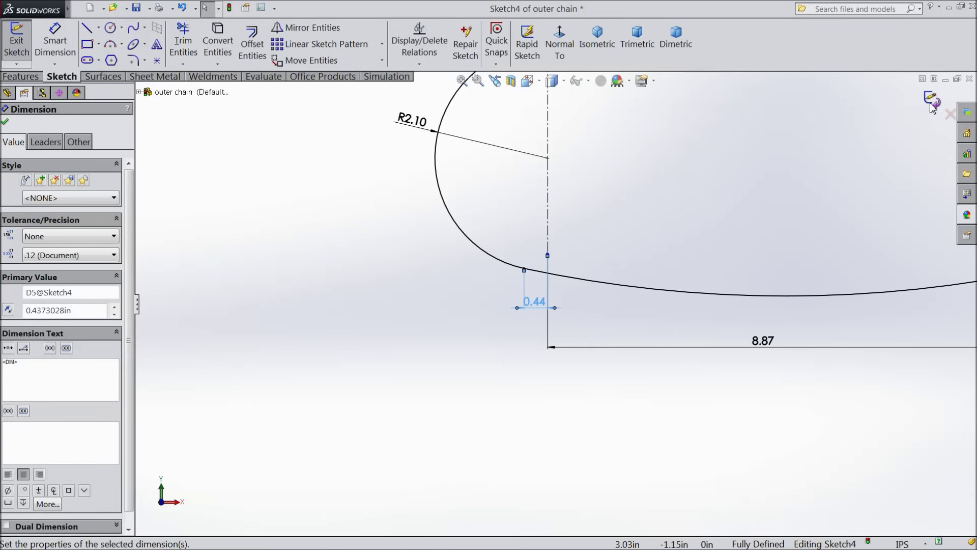
Step: Exit the sketch to rebuild the outer chain, and close the part with its changes saved
left_click(931, 100)
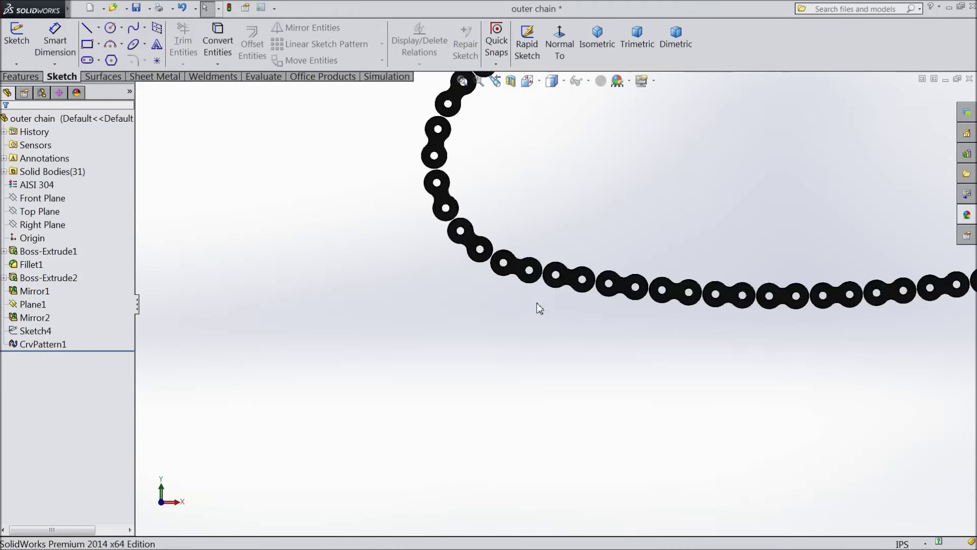
key("f")
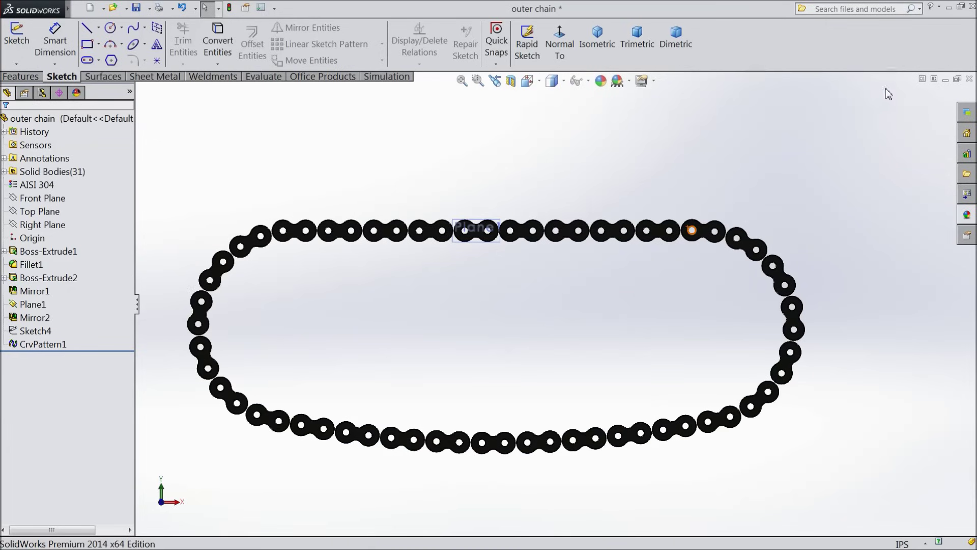
left_click(969, 80)
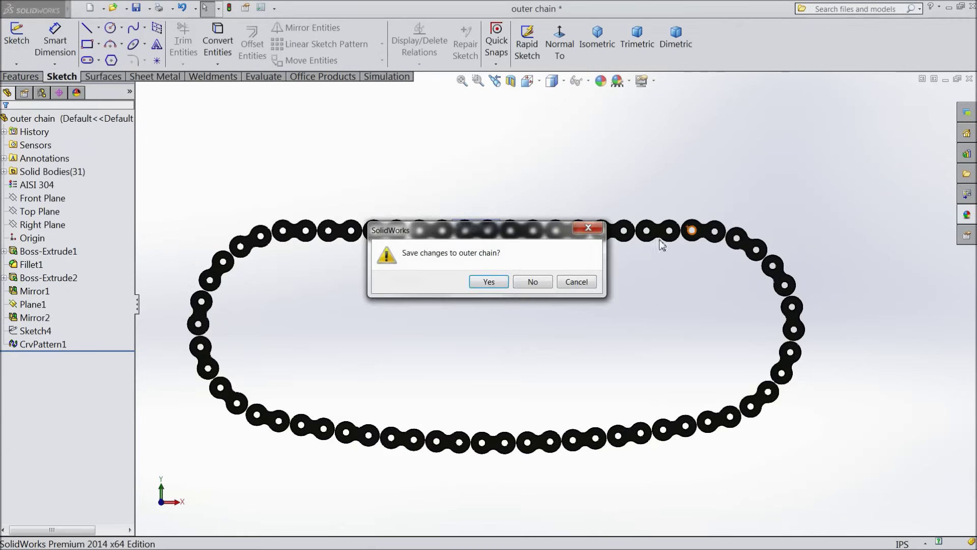
left_click(489, 283)
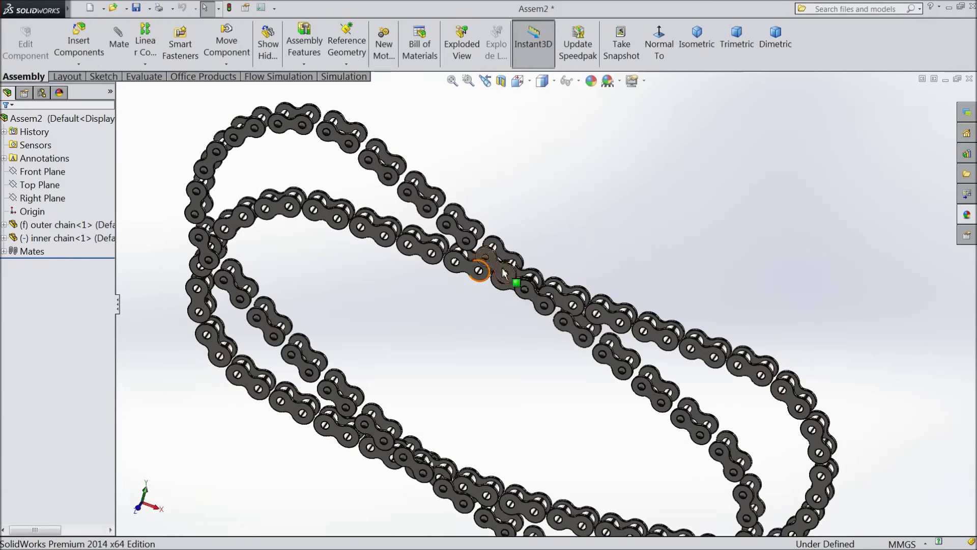
Step: Swing the inner chain about its mated pin to expose the neighbouring link's pins, and start a new mate
scroll(532, 354, "down", 1)
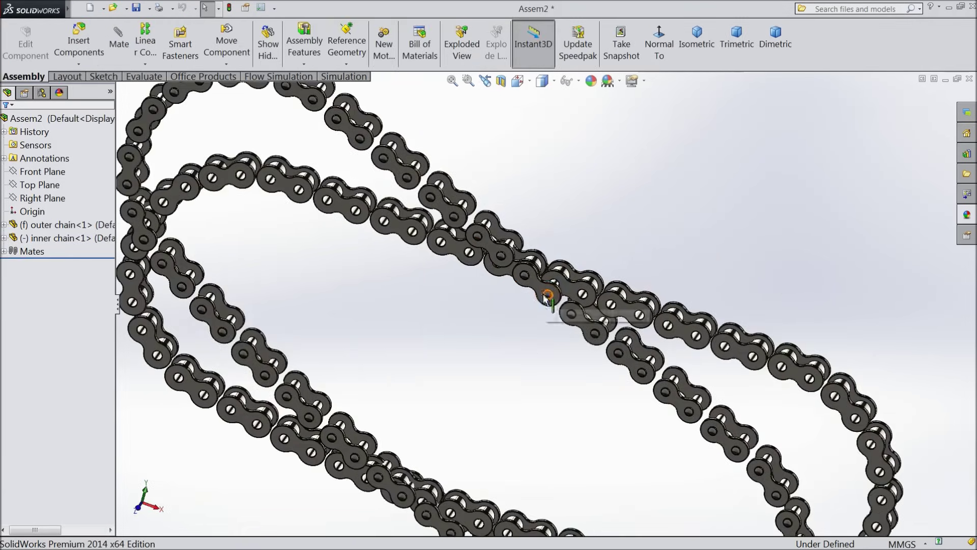
left_click_drag(542, 306, 530, 300)
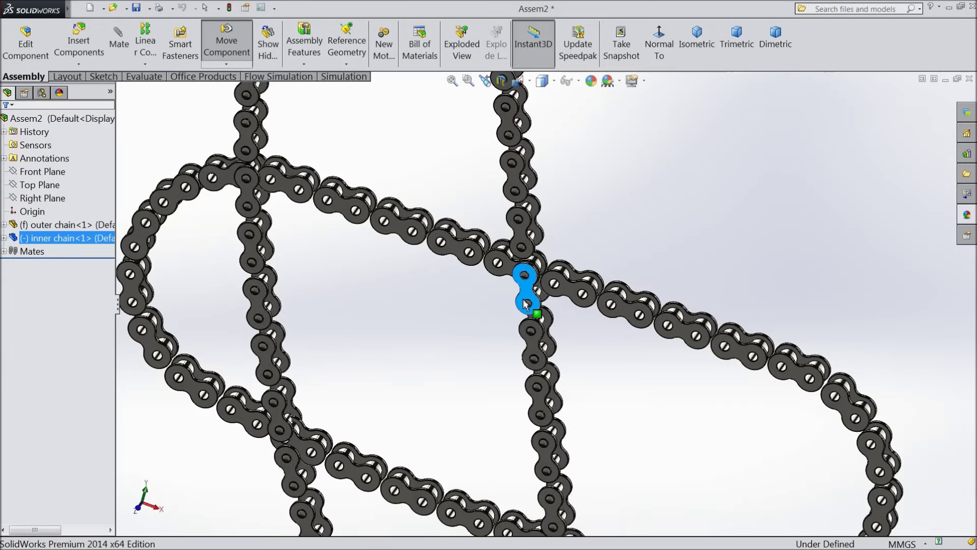
scroll(530, 301, "down", 4)
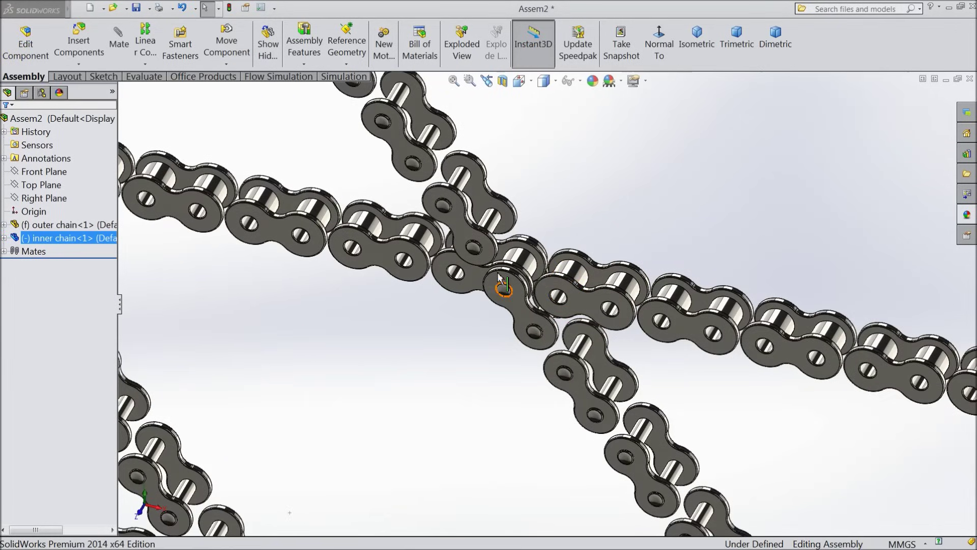
mouse_move(467, 244)
left_mouse_down()
mouse_move(486, 229)
mouse_move(448, 270)
mouse_move(464, 333)
mouse_move(464, 236)
left_mouse_up()
scroll(491, 234, "down", 3)
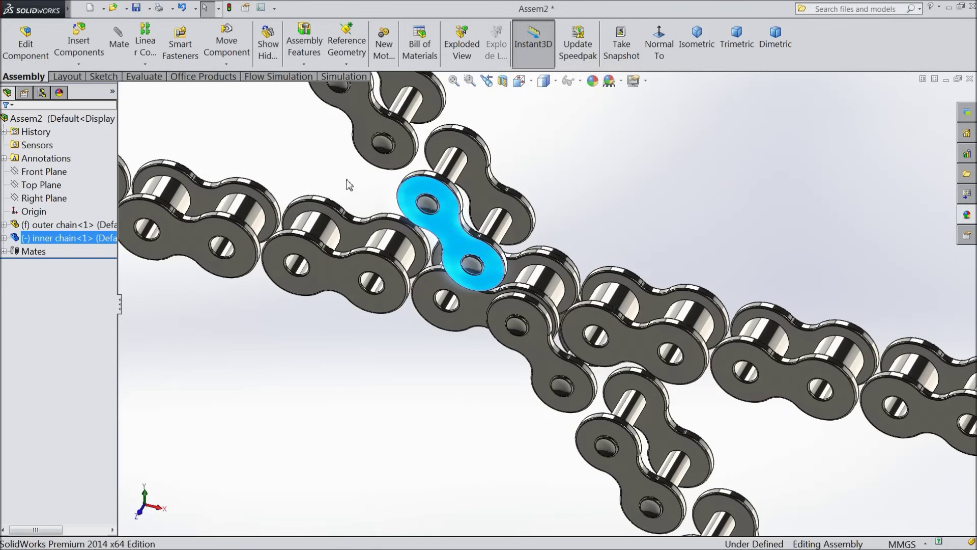
left_click(358, 191)
left_click(118, 44)
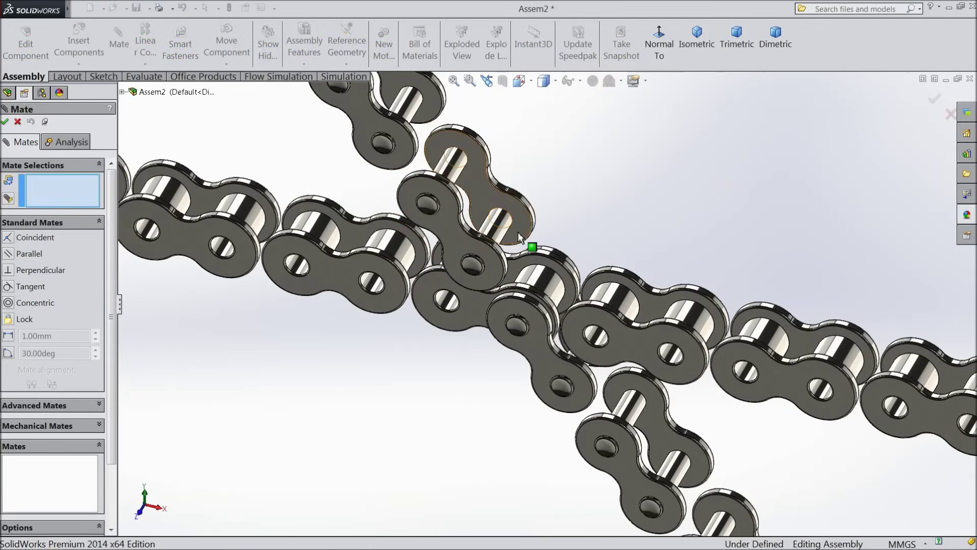